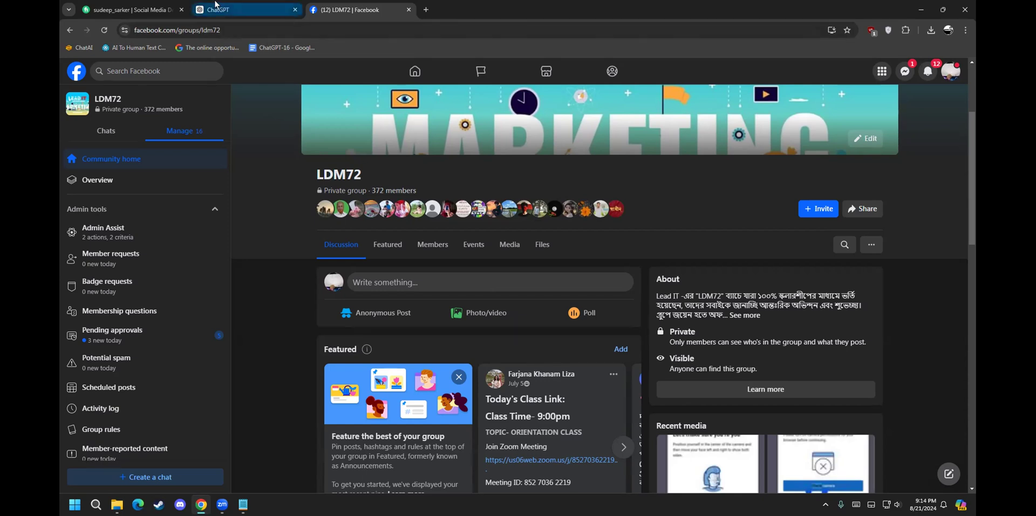
Step: Navigate from the LDM72 group page to facebook.com/business
left_click(288, 24)
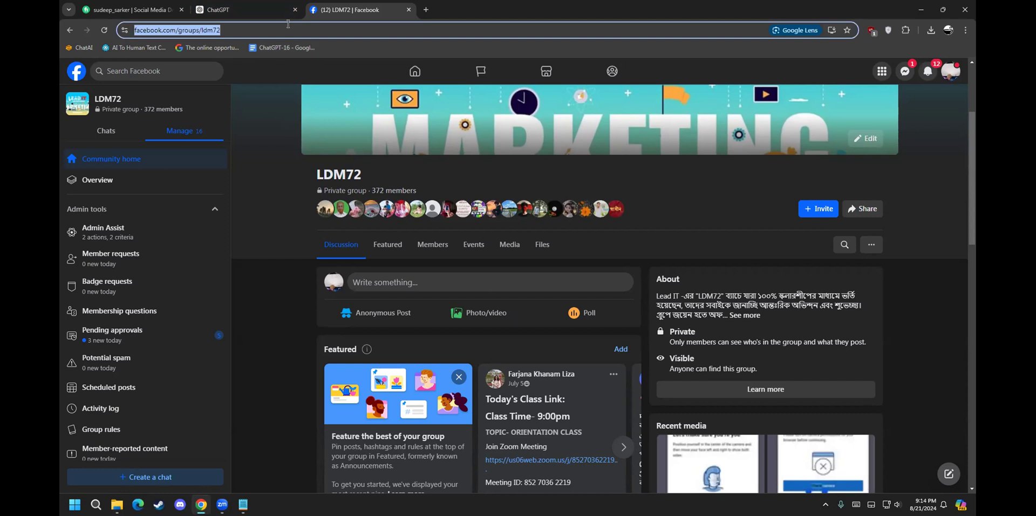
type("face")
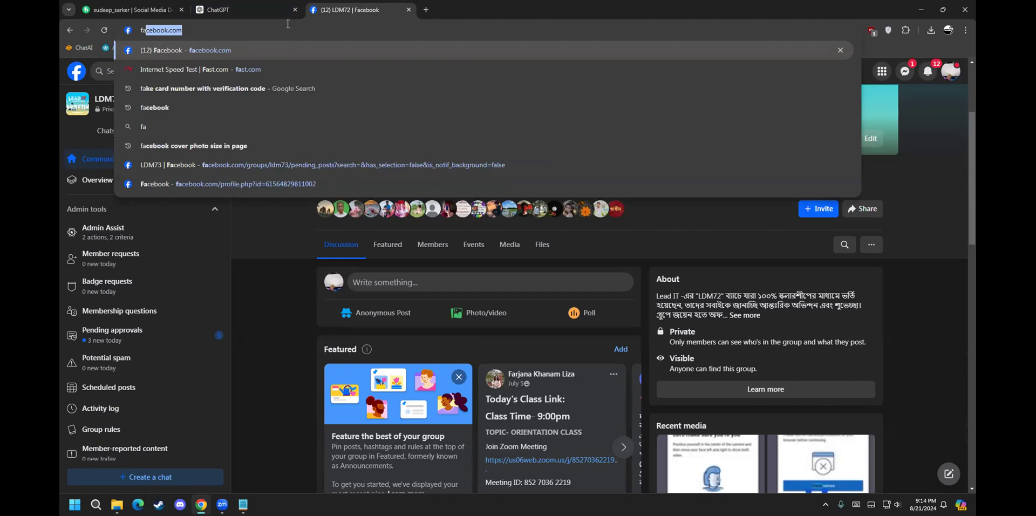
type("book.com")
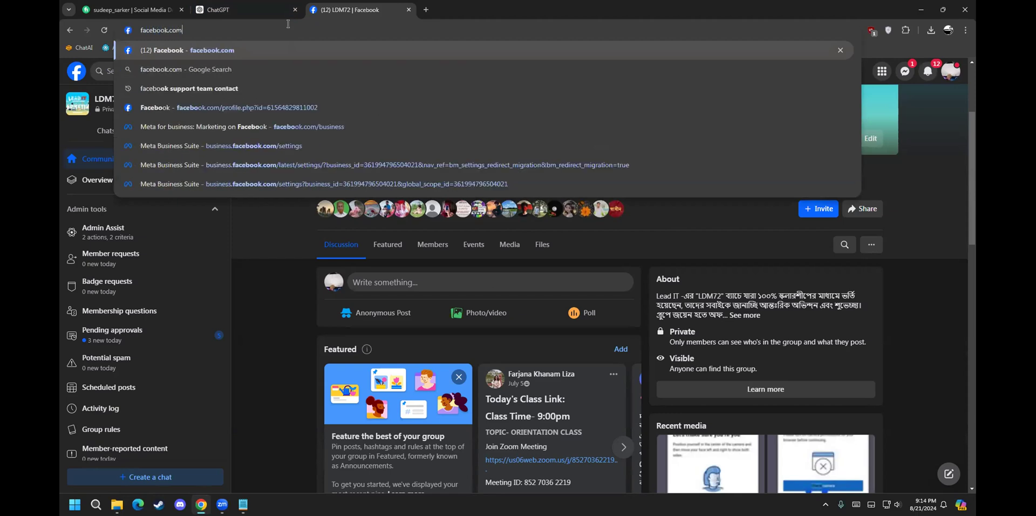
type("/bu")
key("Return")
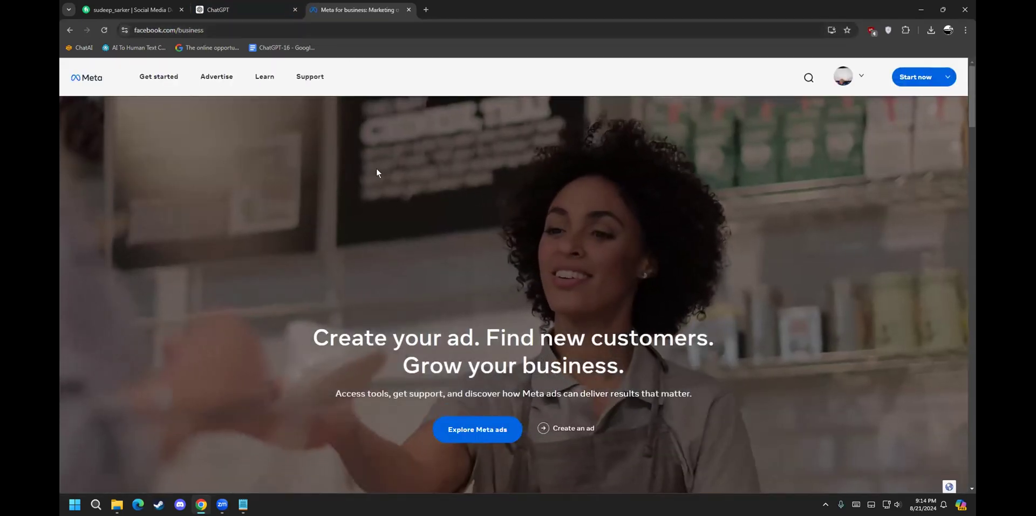
Step: Choose Go to Ads Manager under Start now, then load business.facebook.com/
mouse_move(903, 68)
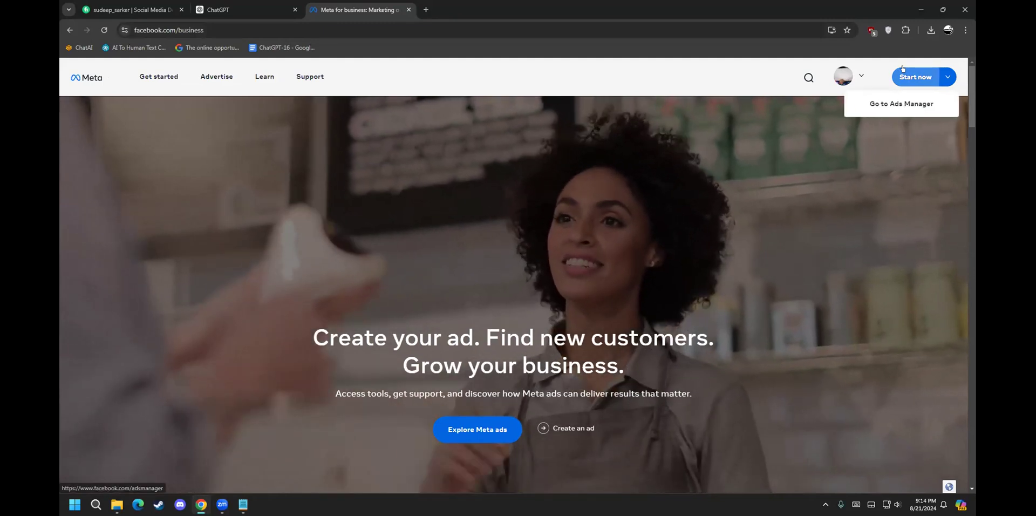
left_click(914, 101)
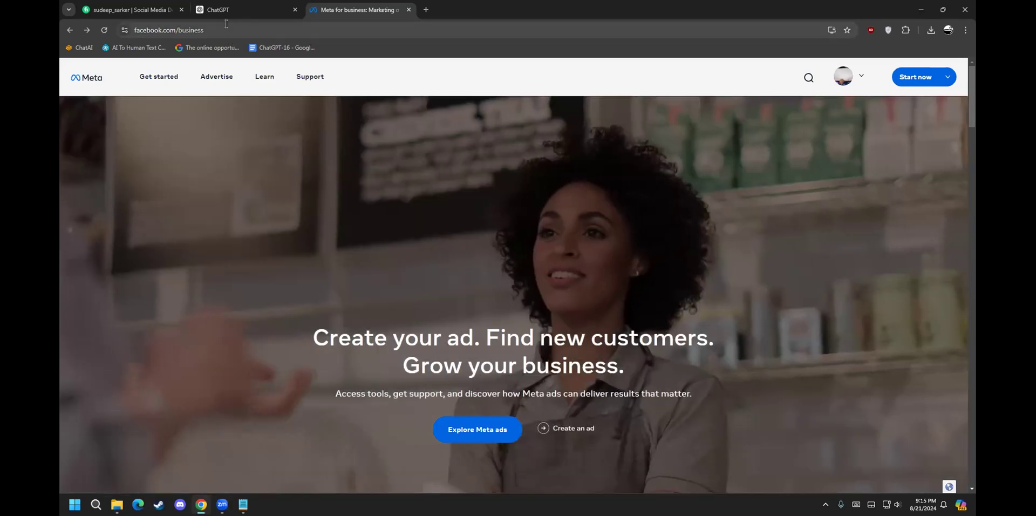
left_click(226, 24)
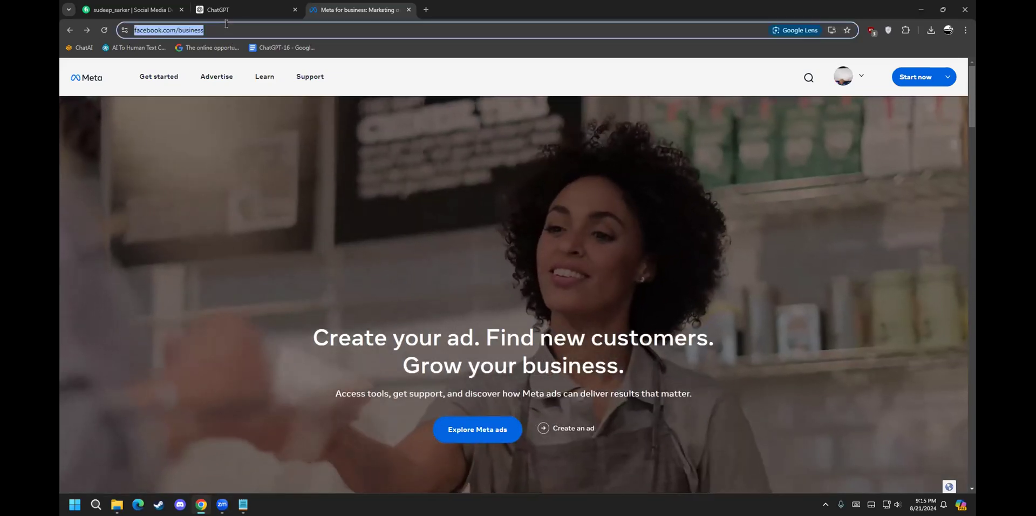
type("bu")
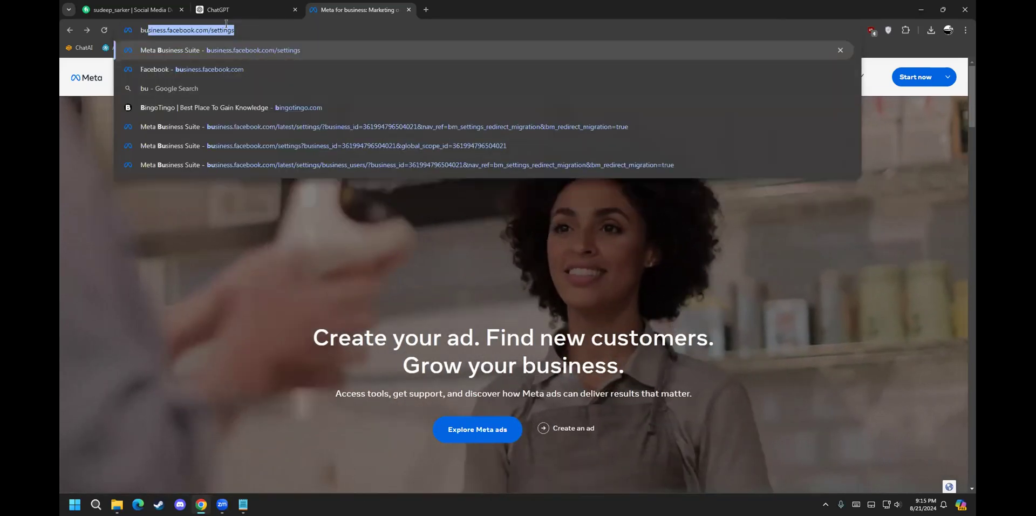
type("siness.facebook.com/s")
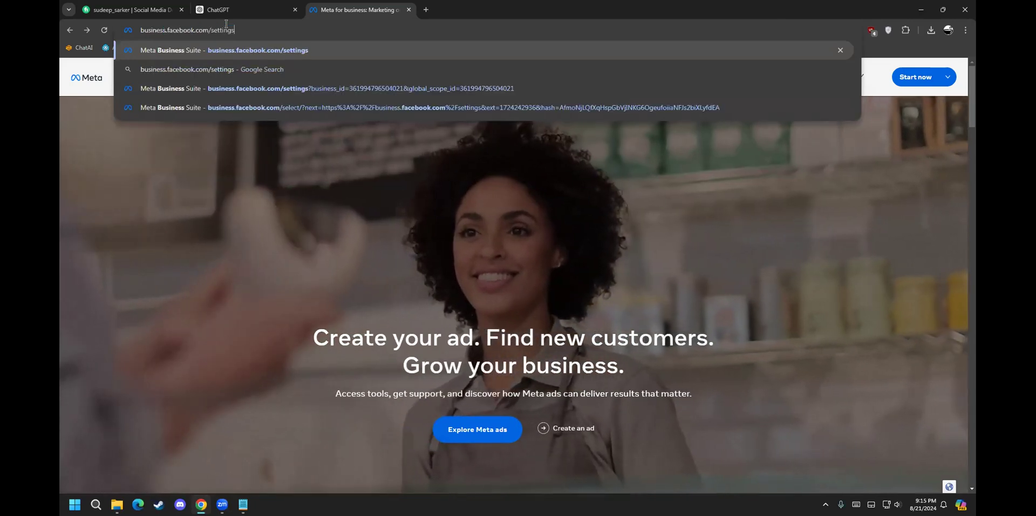
key("BackSpace")
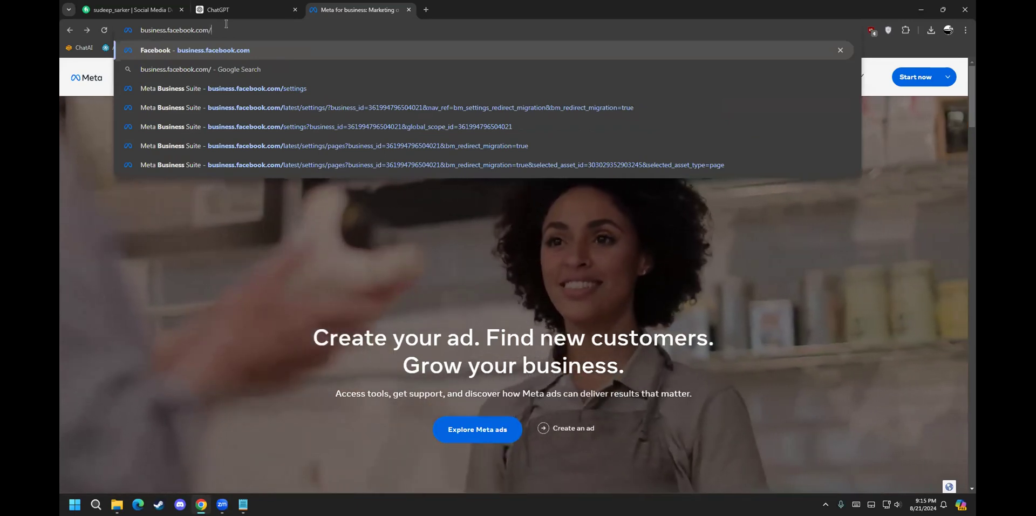
key("Return")
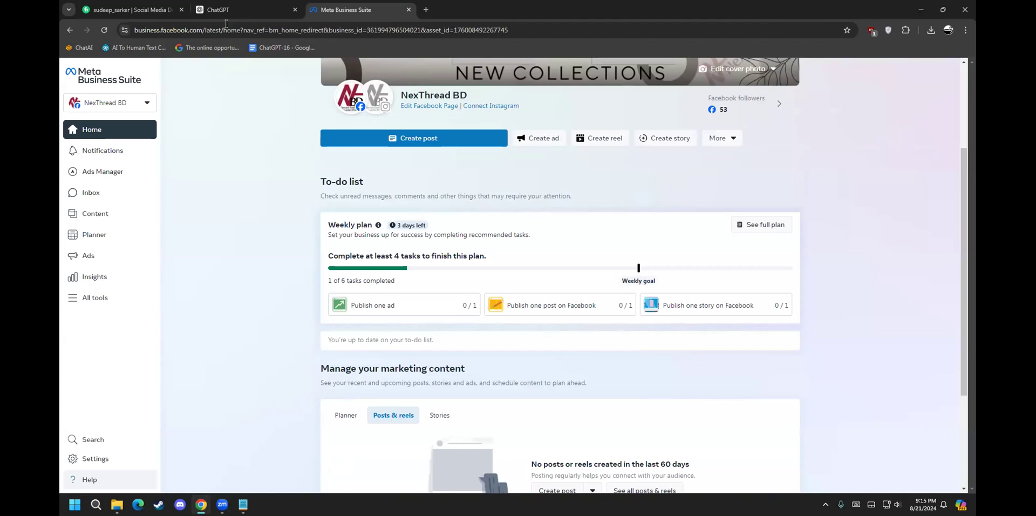
Step: Open the NexThread BD account switcher at the top of the sidebar
left_click(141, 102)
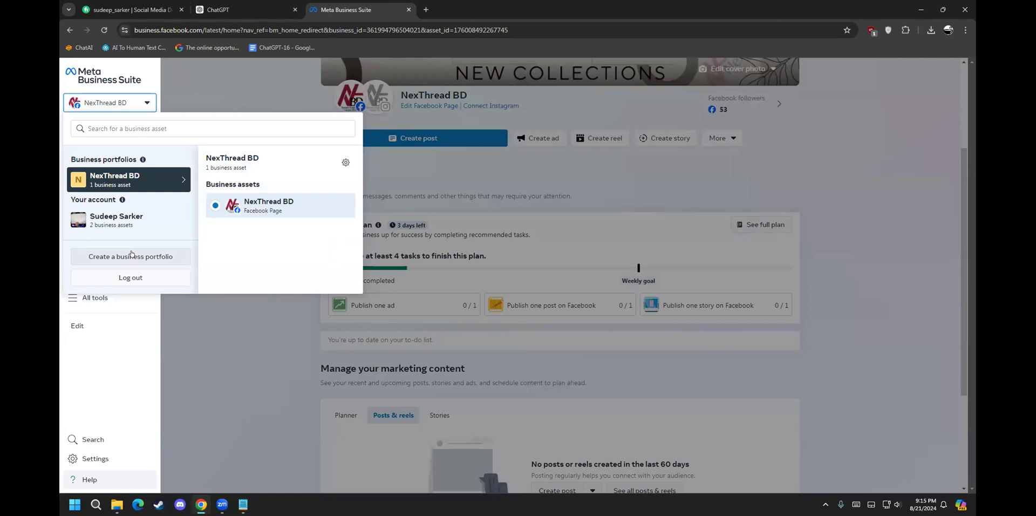
Step: Minimize Chrome and open Z FACEBOOK MANAGER.png maximized and zoomed in
left_click(910, 7)
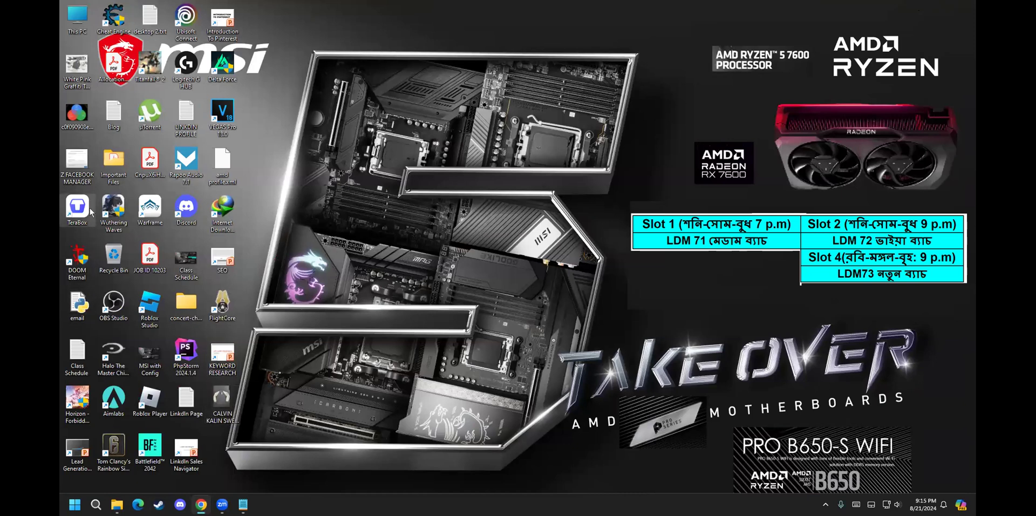
double_click(81, 167)
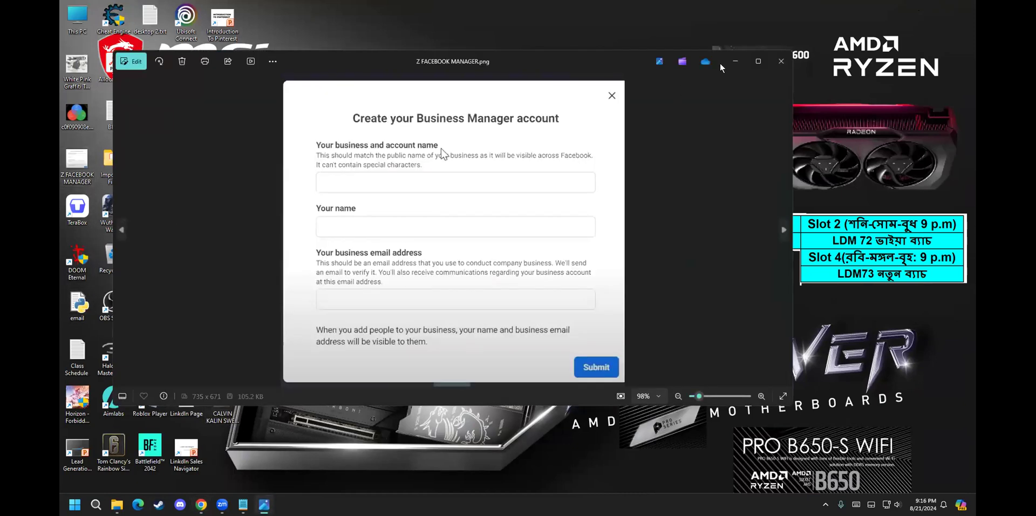
left_click(758, 61)
scroll(626, 221, "up", 1)
scroll(627, 224, "up", 1)
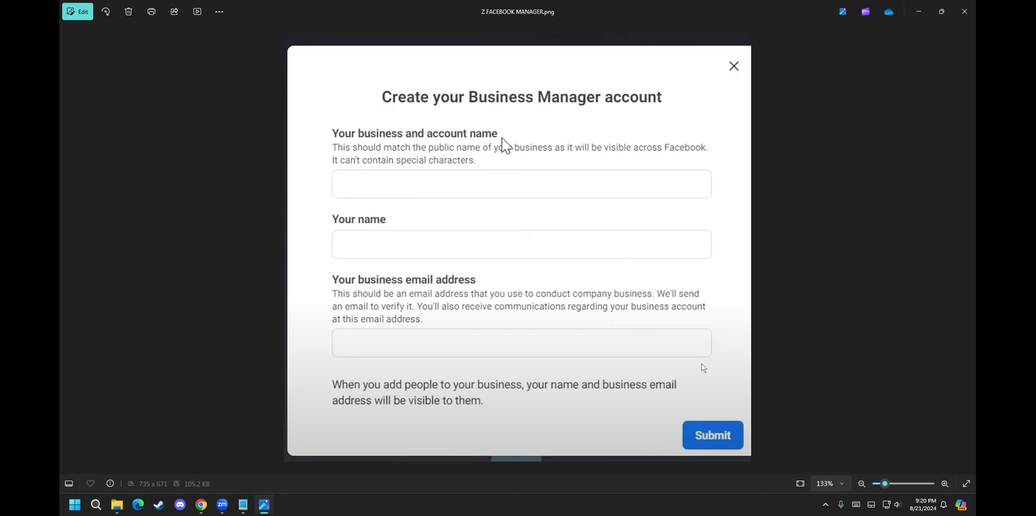
left_click(201, 504)
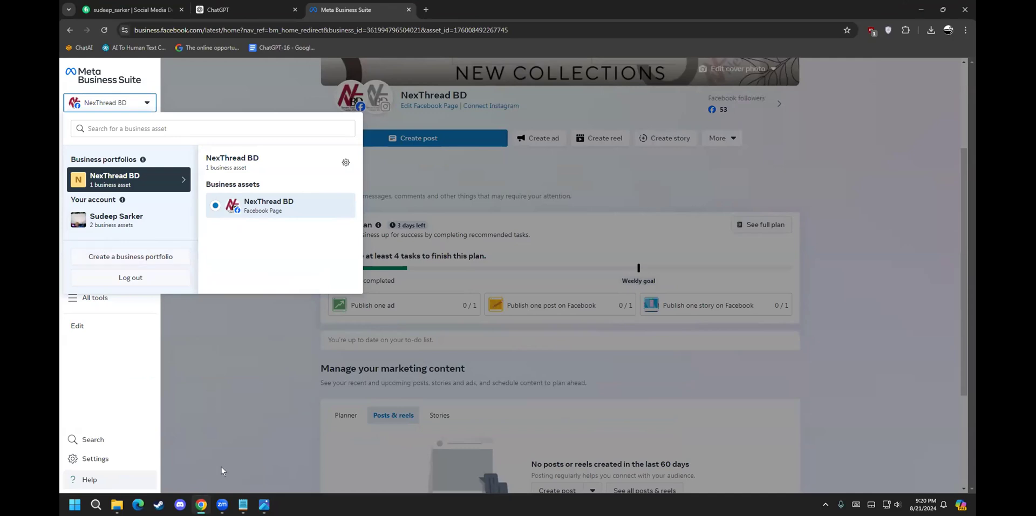
left_click(264, 504)
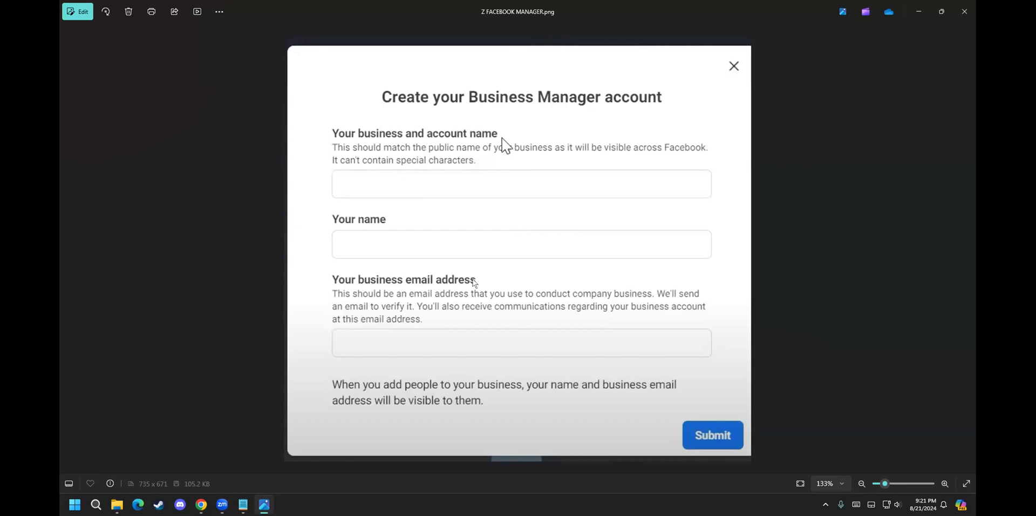
Step: Close the Photos window showing Z FACEBOOK MANAGER.png
left_click(965, 12)
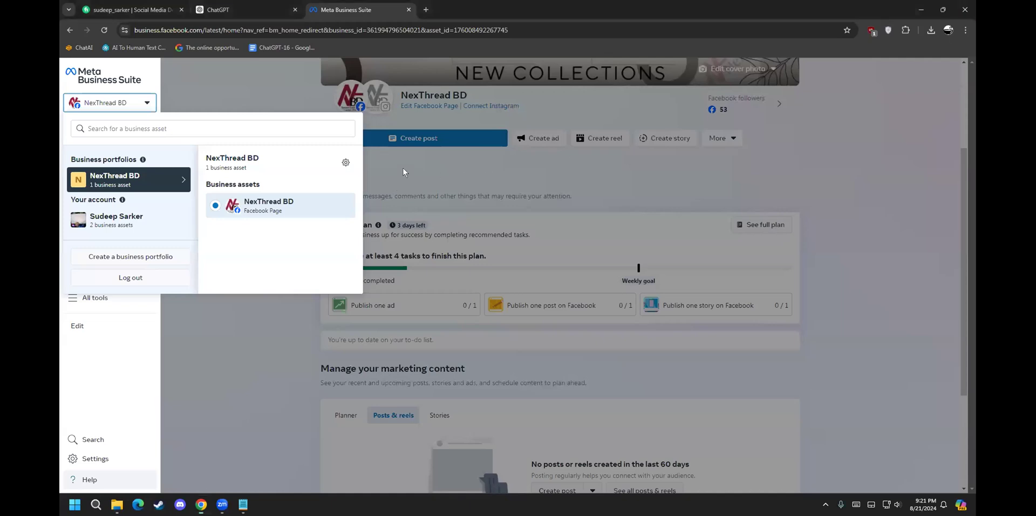
Step: Dismiss the portfolio list and open Settings to the People page for NexThread BD
left_click(404, 170)
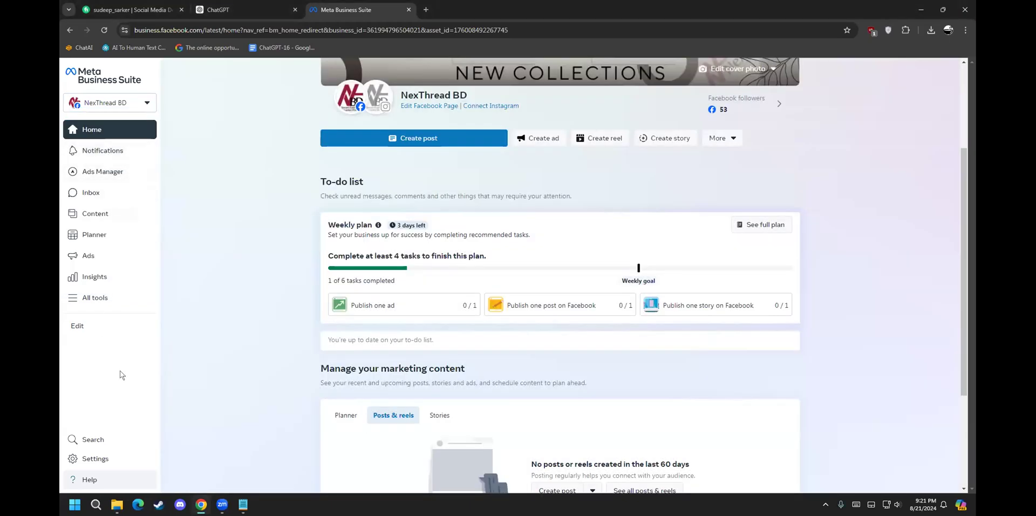
left_click(96, 458)
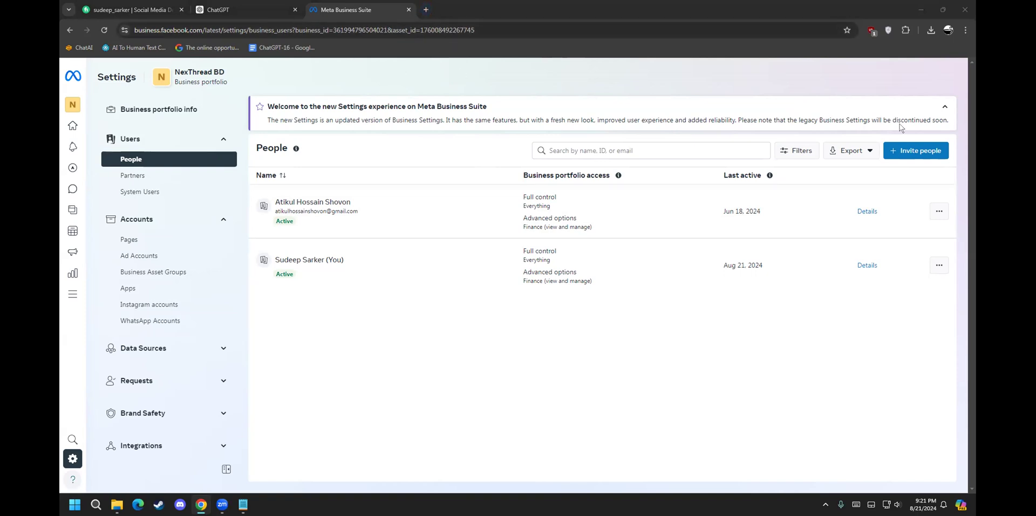
left_click(450, 30)
left_click(472, 30)
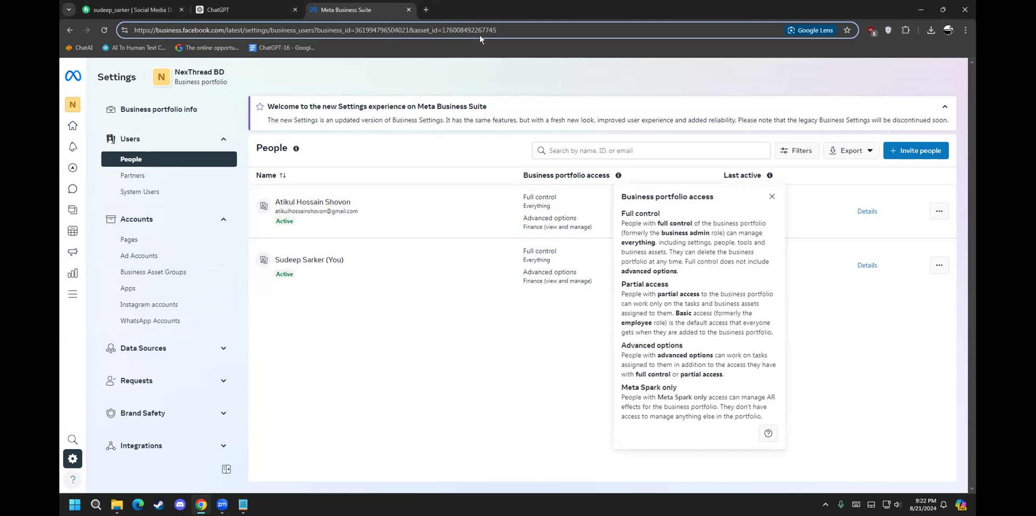
left_click_drag(497, 30, 440, 36)
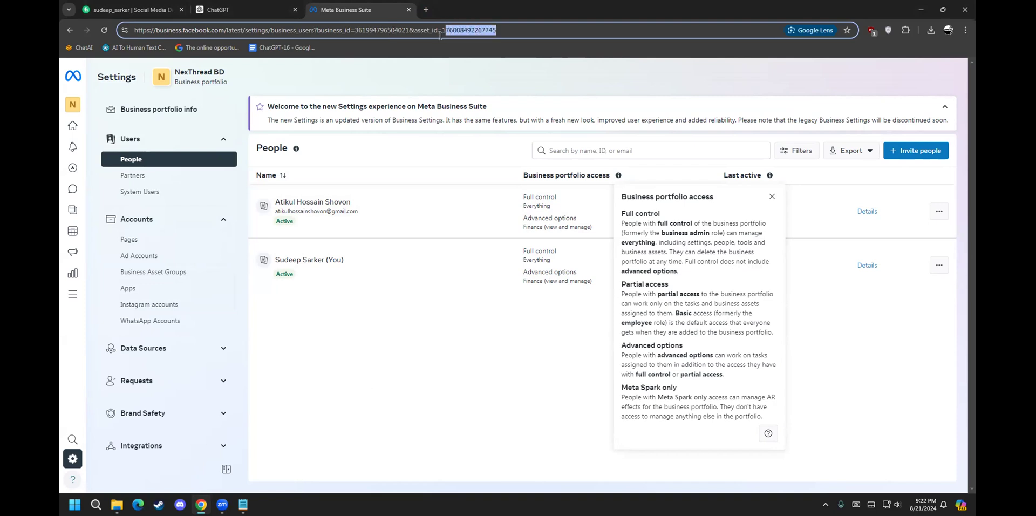
left_click_drag(354, 31, 389, 23)
left_click_drag(497, 30, 366, 22)
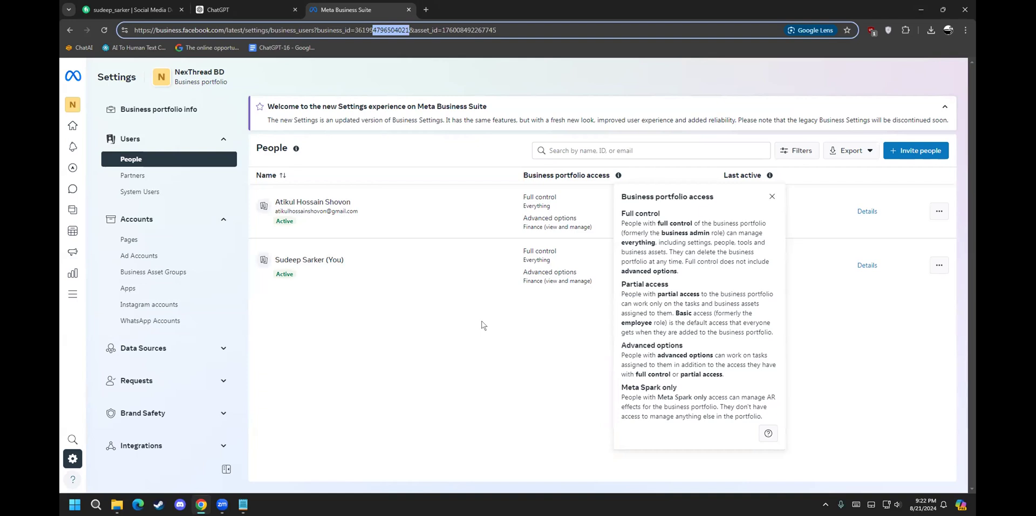
left_click(484, 352)
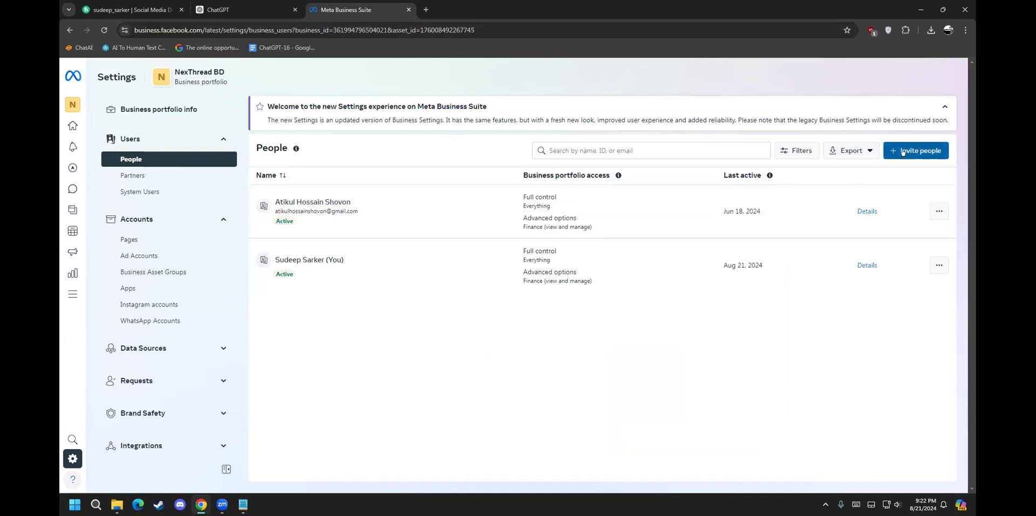
left_click(691, 150)
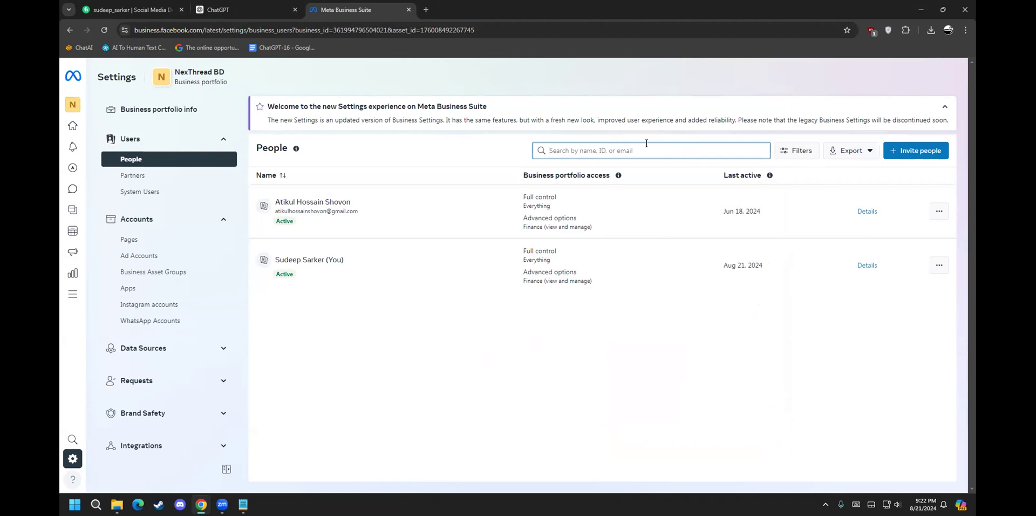
left_click_drag(475, 29, 419, 24)
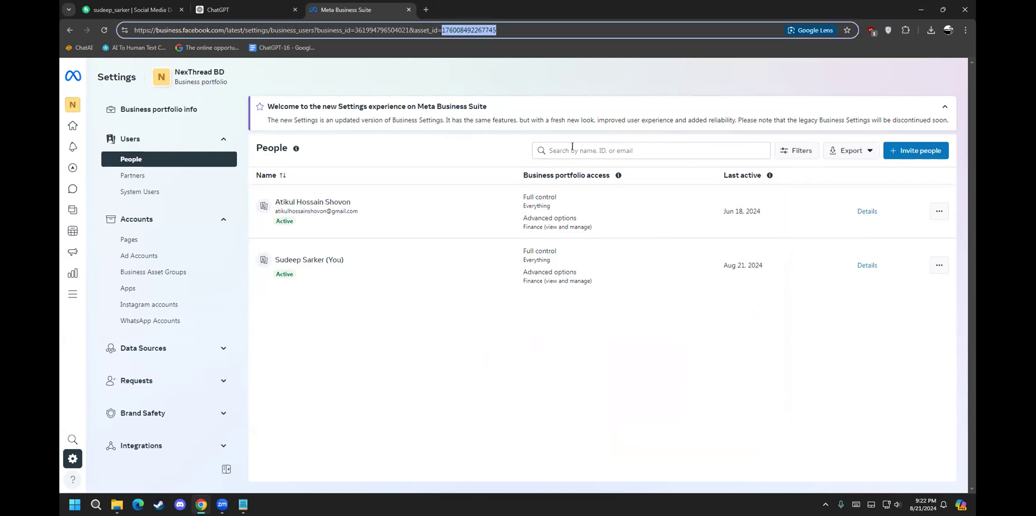
left_click(921, 147)
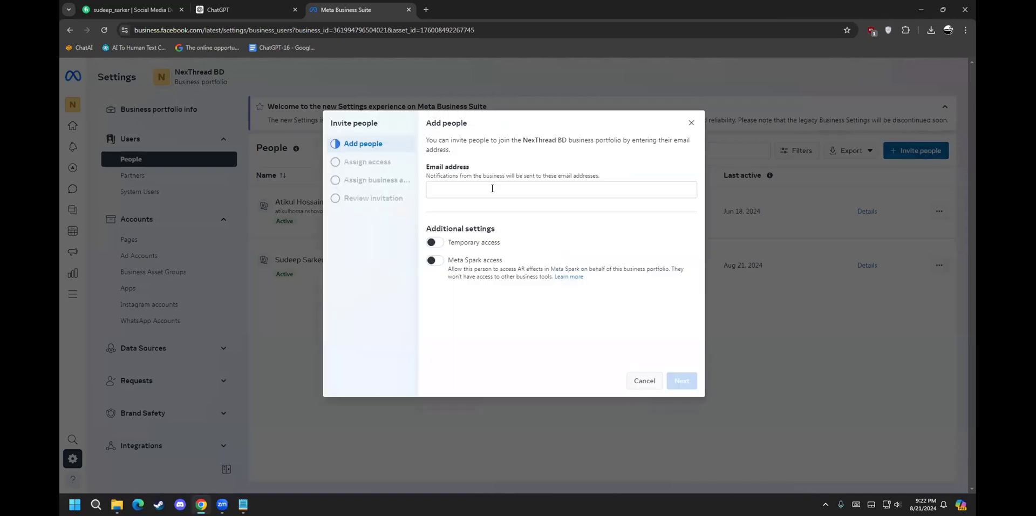
left_click(692, 123)
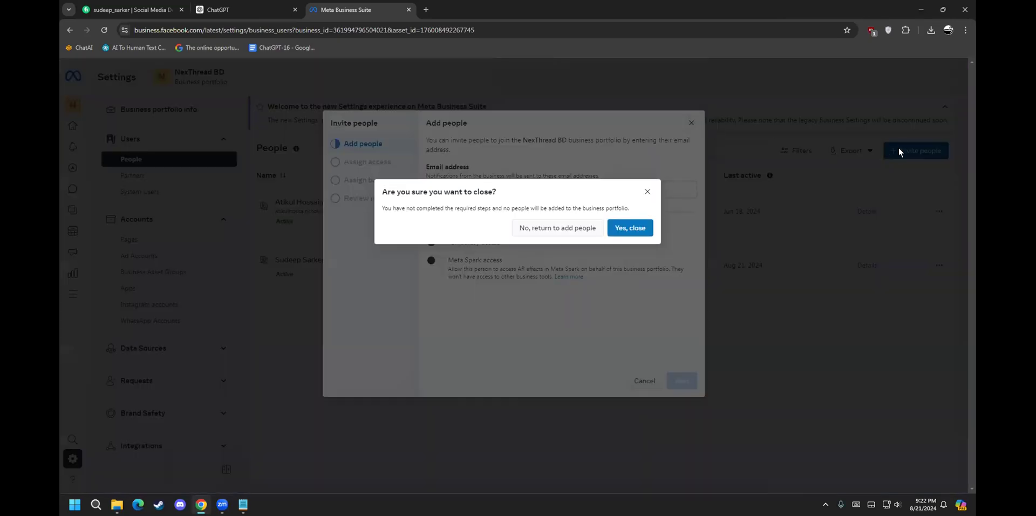
left_click(645, 190)
left_click(691, 122)
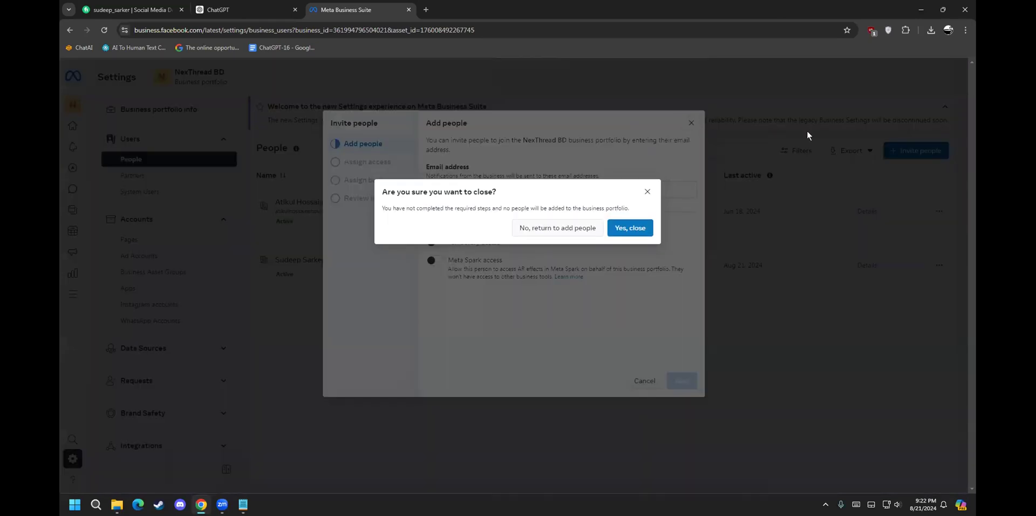
left_click(561, 228)
left_click(692, 124)
left_click(645, 228)
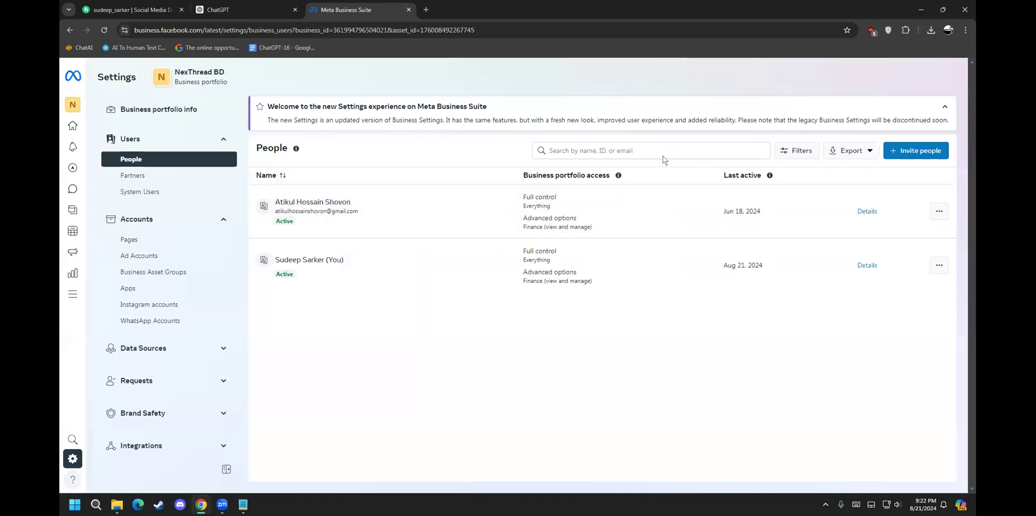
left_click(903, 148)
left_click(578, 185)
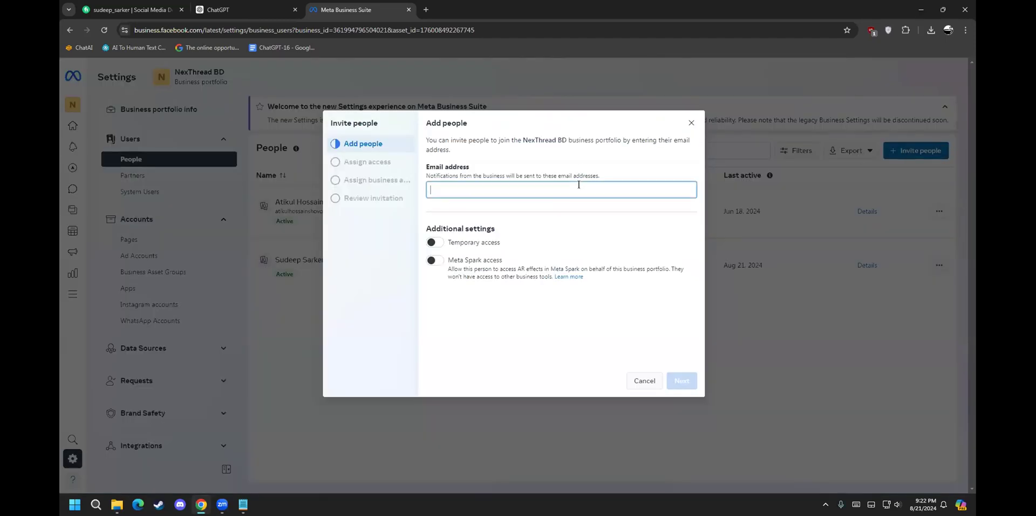
key("super+v")
scroll(517, 307, "down", 5)
scroll(514, 312, "down", 10)
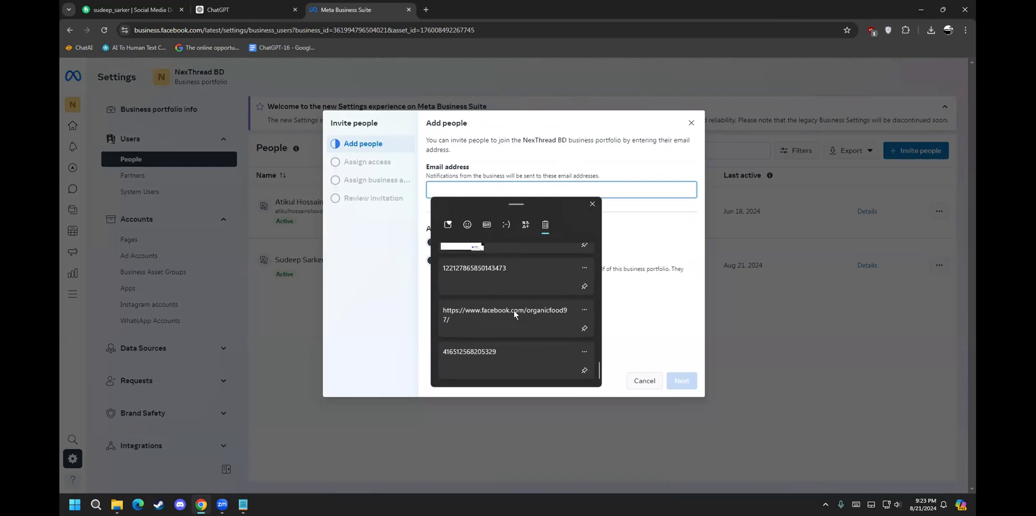
scroll(513, 316, "up", 6)
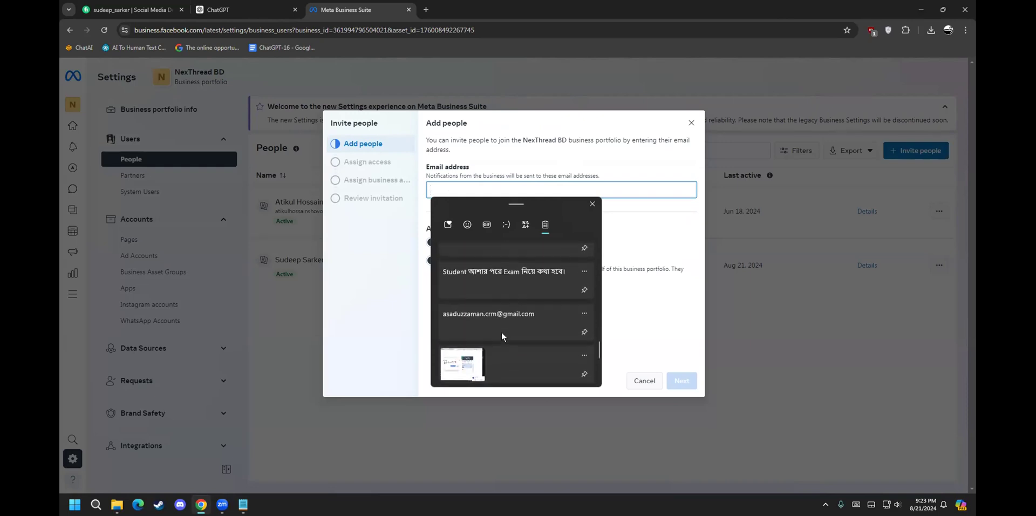
scroll(501, 332, "up", 10)
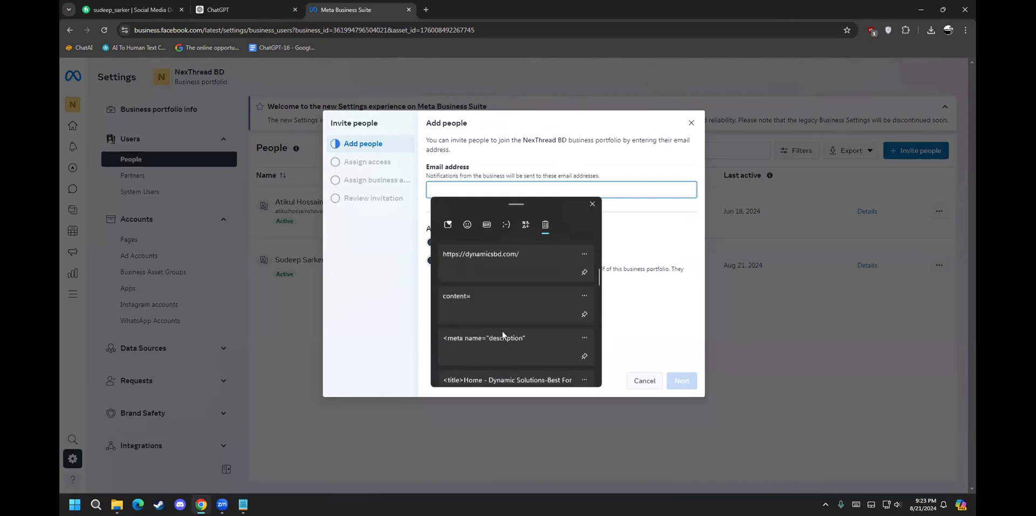
left_click(592, 203)
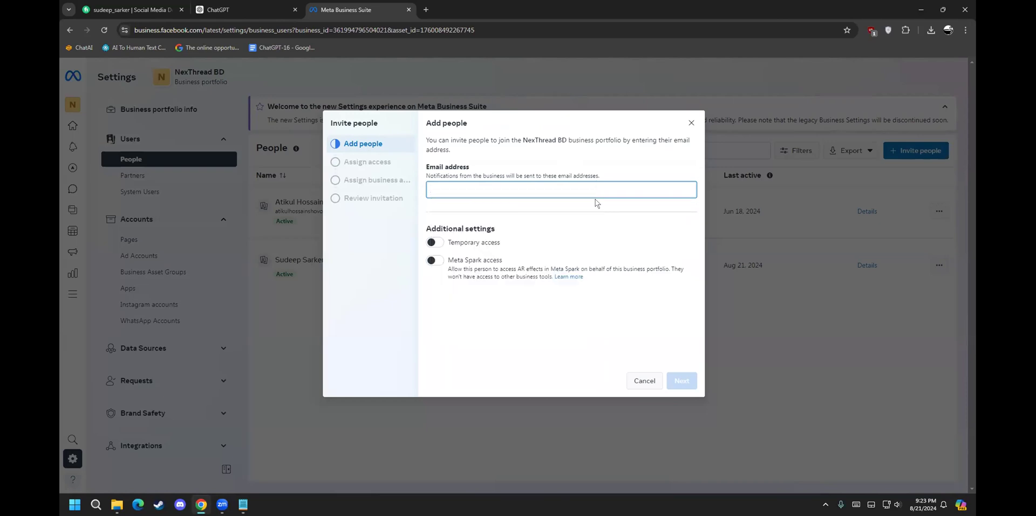
Step: Type the invitee's e-mail address into Email address, correcting a typo
left_click(516, 190)
key("ctrl+a")
key("BackSpace")
left_click_drag(515, 183, 380, 192)
left_click(500, 189)
key("alt+Tab")
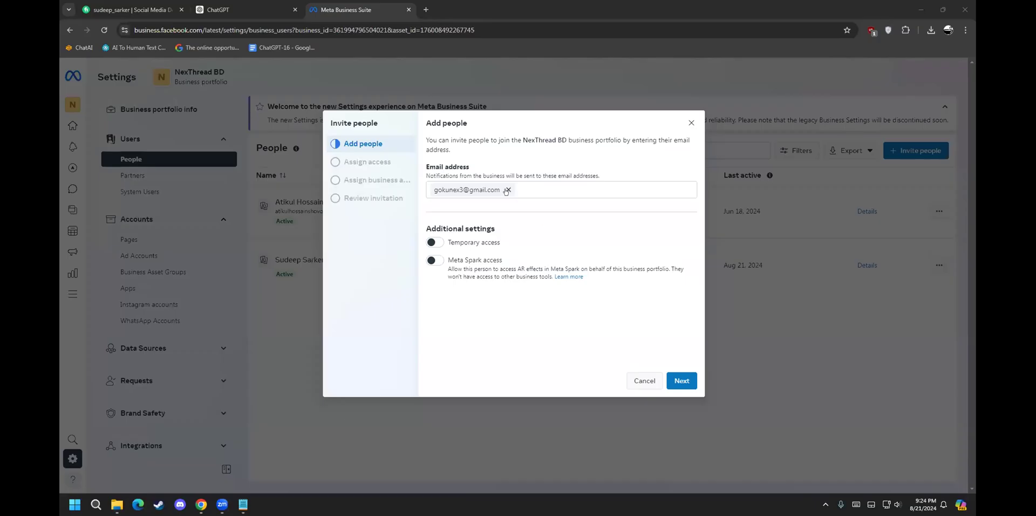
Step: Replace it with the invitee's e-mail pasted from clipboard history and confirm it
left_click(507, 190)
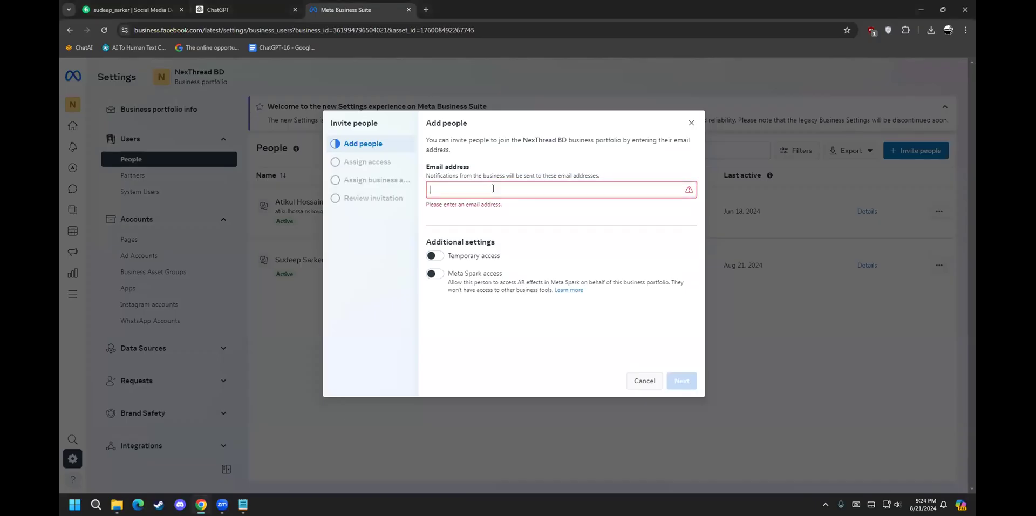
key("super+v")
left_click(504, 270)
key("Return")
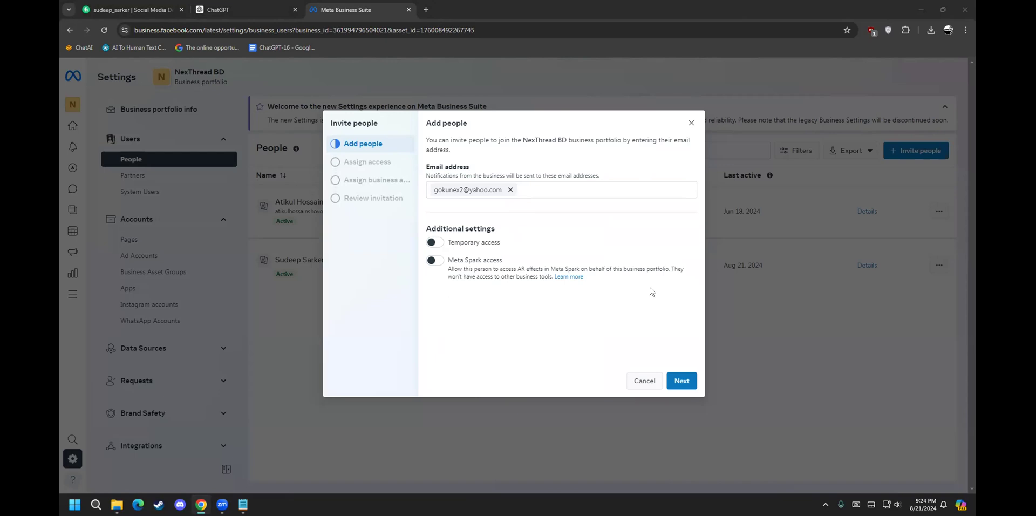
Step: Toggle Temporary access on to view its expiration options, then leave it off
left_click(436, 243)
left_click(438, 243)
left_click(437, 243)
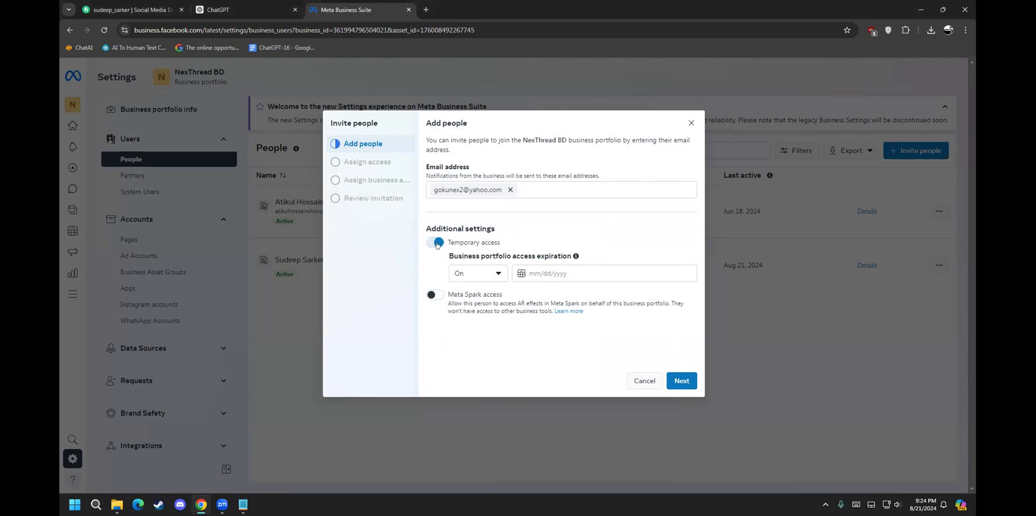
left_click(436, 245)
Step: Turn Meta Spark access on, review its description, switch it off and continue to Assign access
left_click(433, 260)
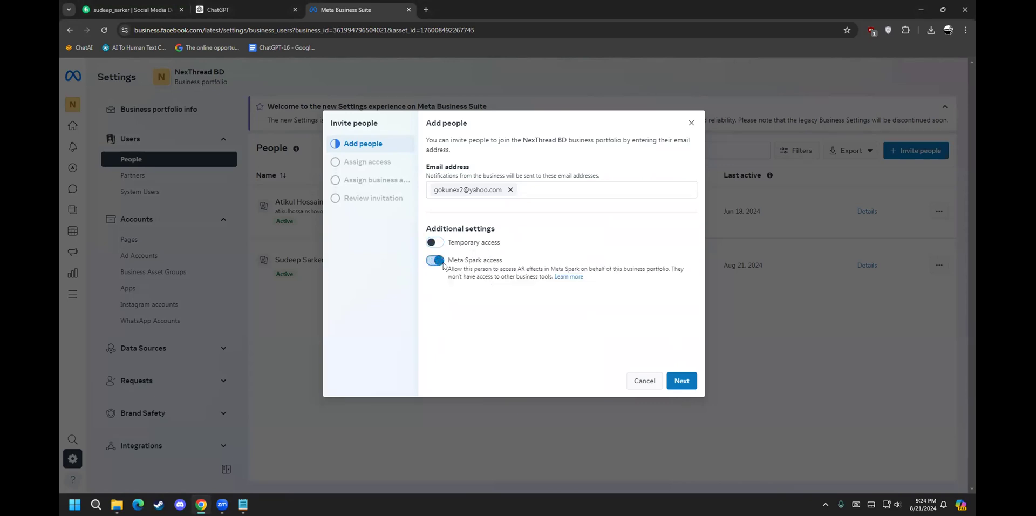
left_click_drag(454, 268, 654, 264)
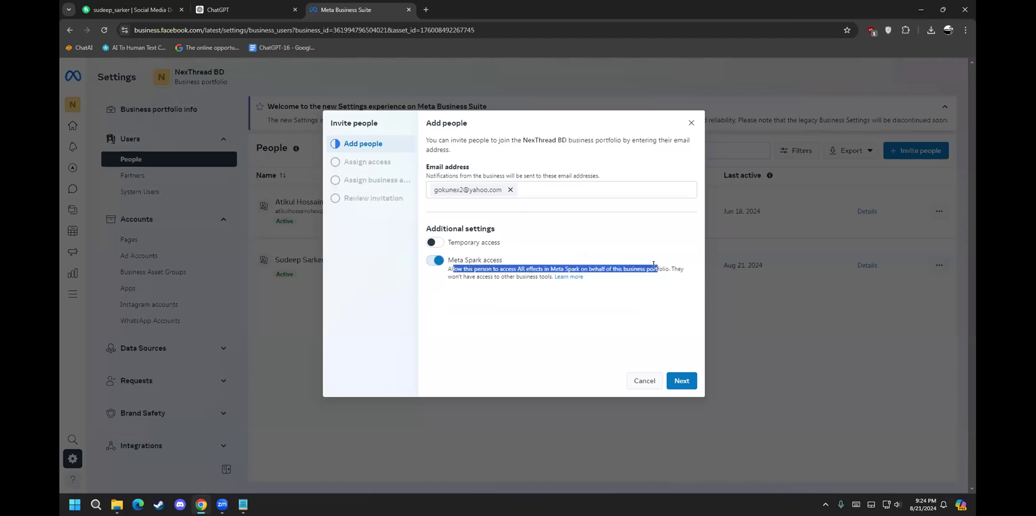
left_click(653, 265)
left_click_drag(452, 276, 520, 273)
left_click(520, 273)
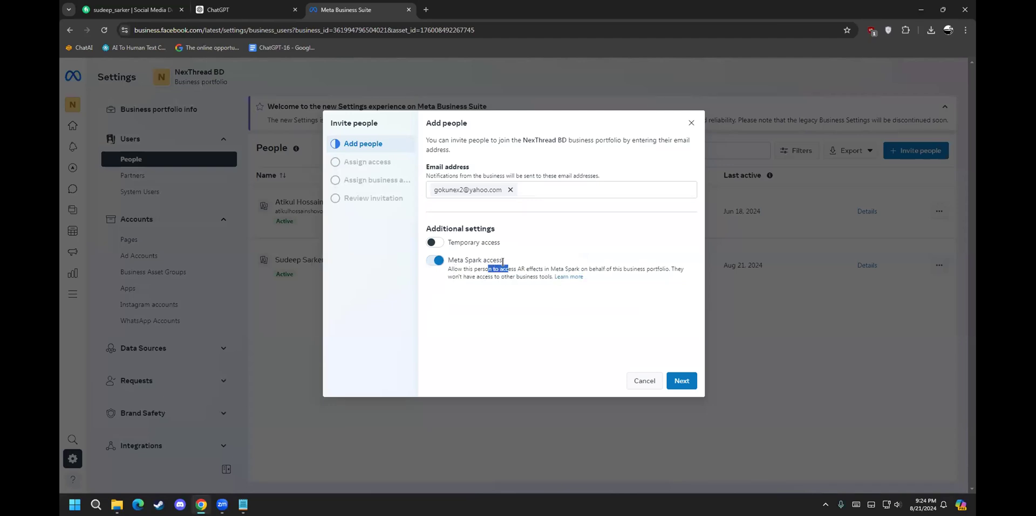
left_click_drag(500, 276, 529, 272)
left_click(530, 272)
left_click_drag(466, 269, 645, 265)
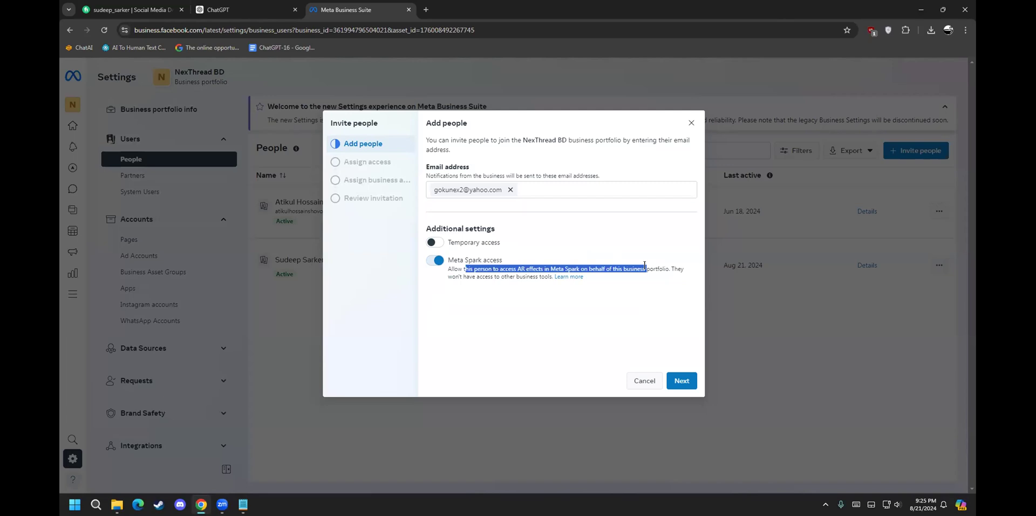
left_click(644, 265)
left_click(435, 260)
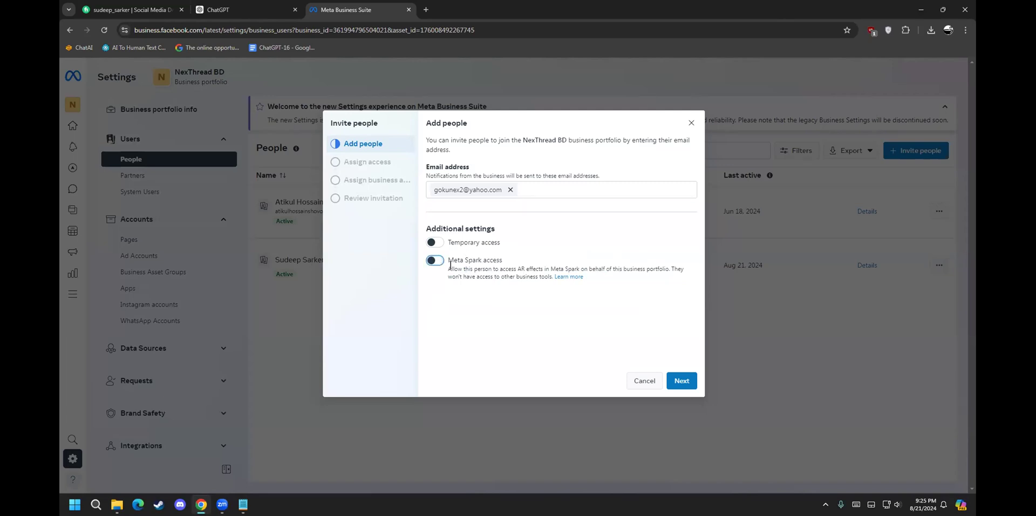
left_click(682, 381)
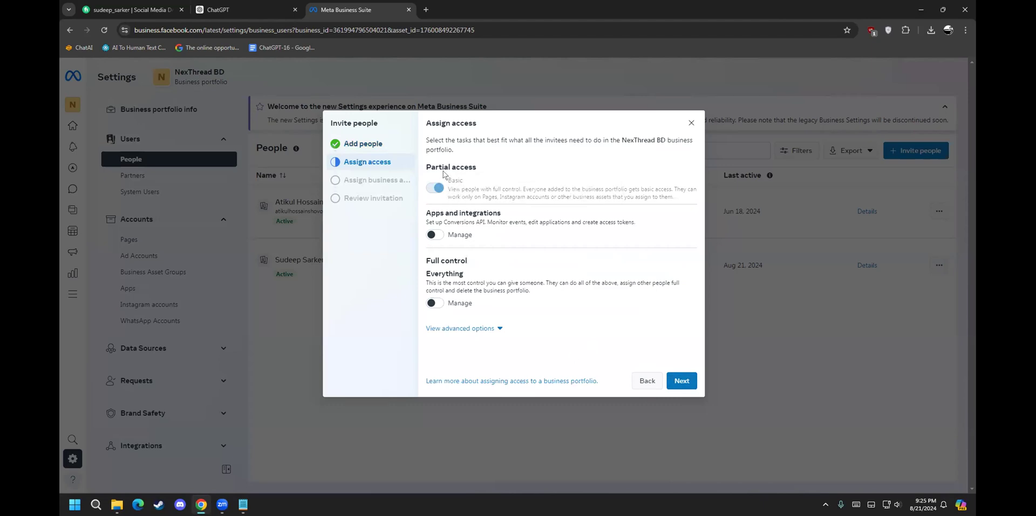
Step: Switch on the Manage permission for Apps and integrations under Partial access
left_click_drag(456, 167, 508, 183)
left_click(479, 170)
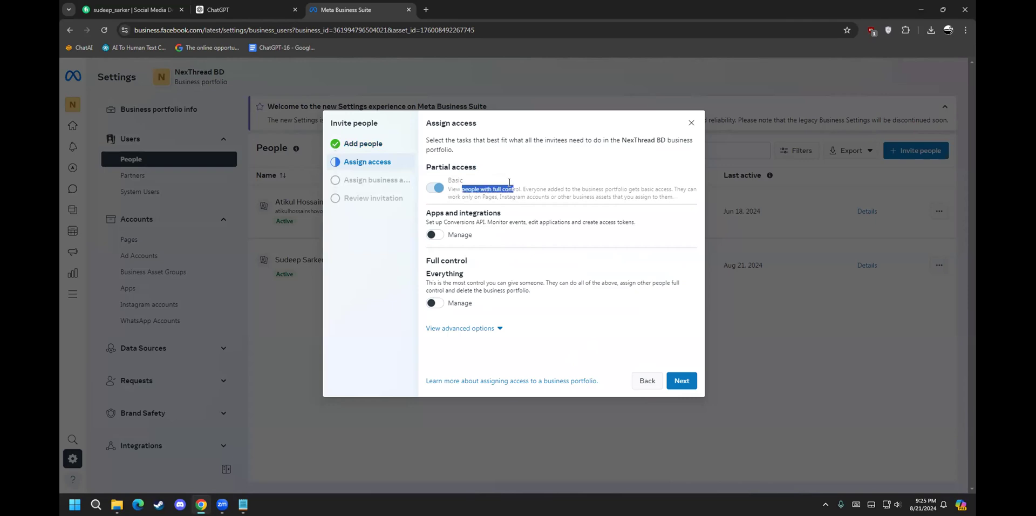
left_click(544, 184)
left_click_drag(443, 214, 633, 219)
left_click(478, 214)
left_click(432, 233)
Step: Review the Apps and integrations and Full control descriptions, leaving Full control off
left_click(516, 214)
left_click(550, 221)
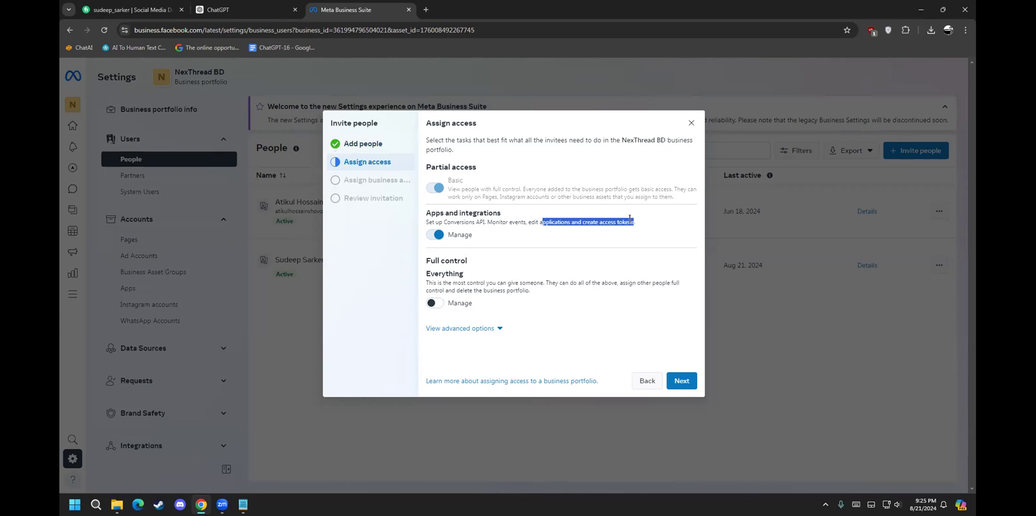
left_click(625, 219)
double_click(480, 212)
left_click_drag(486, 219, 463, 218)
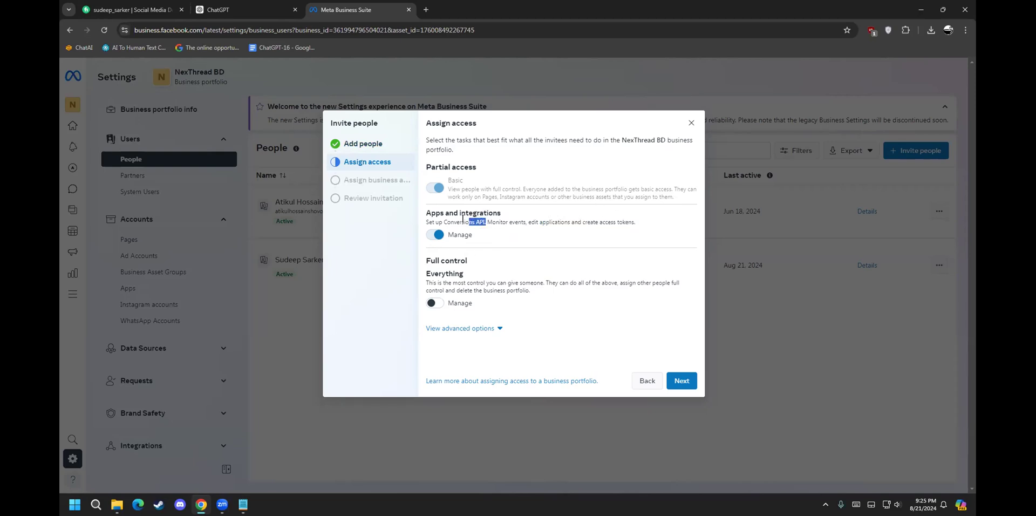
left_click(444, 277)
left_click_drag(453, 283, 530, 291)
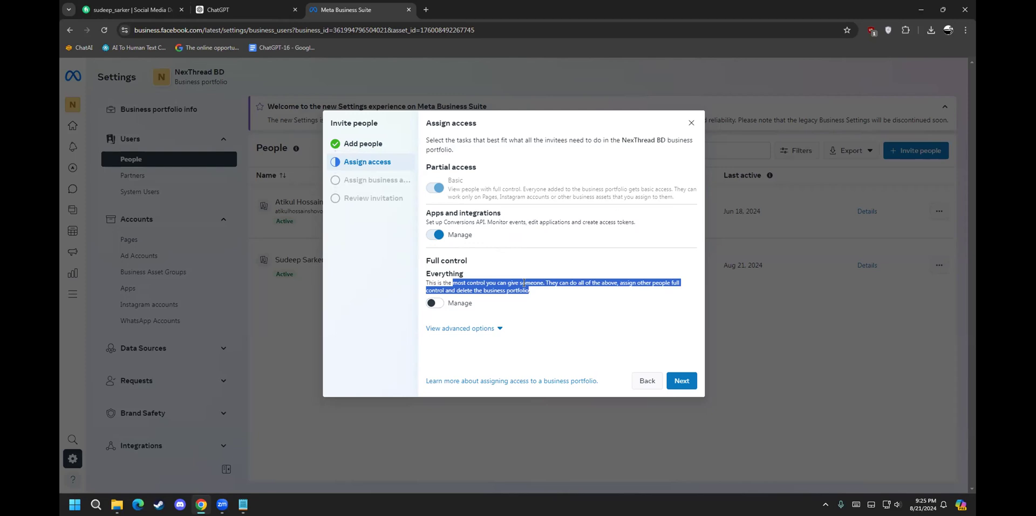
left_click(528, 278)
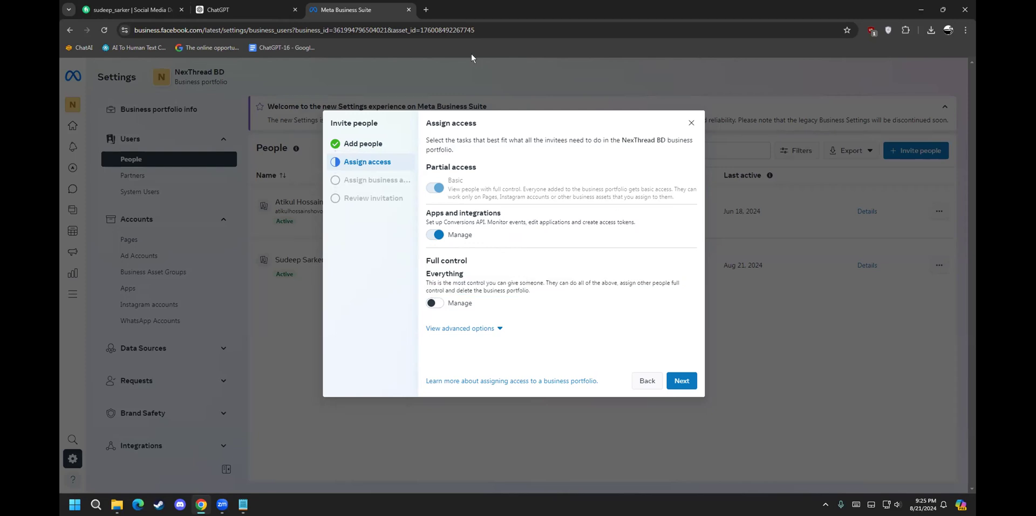
Step: Search Google in a new tab for 'what is api in software'
left_click(424, 8)
type("api")
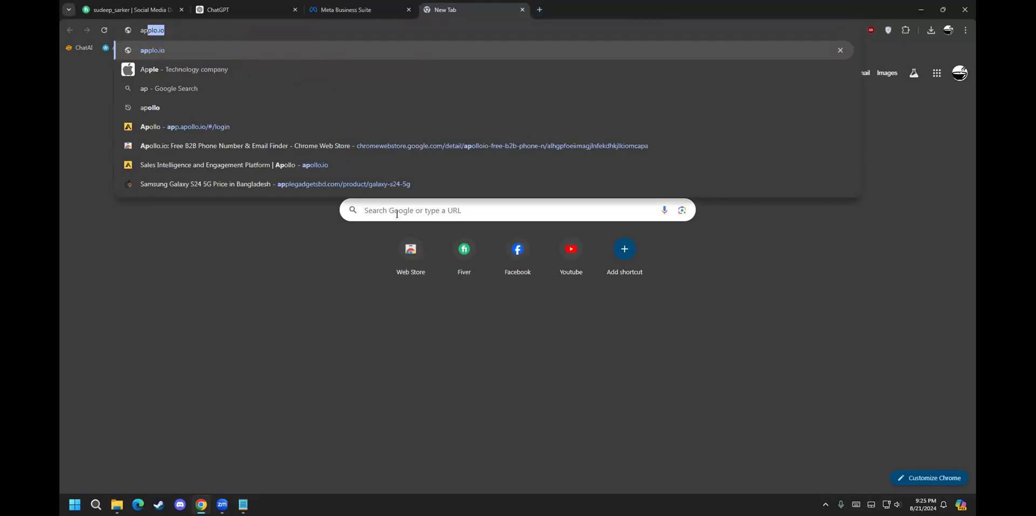
key("BackSpace")
key("BackSpace")
key("BackSpace")
type("what is api")
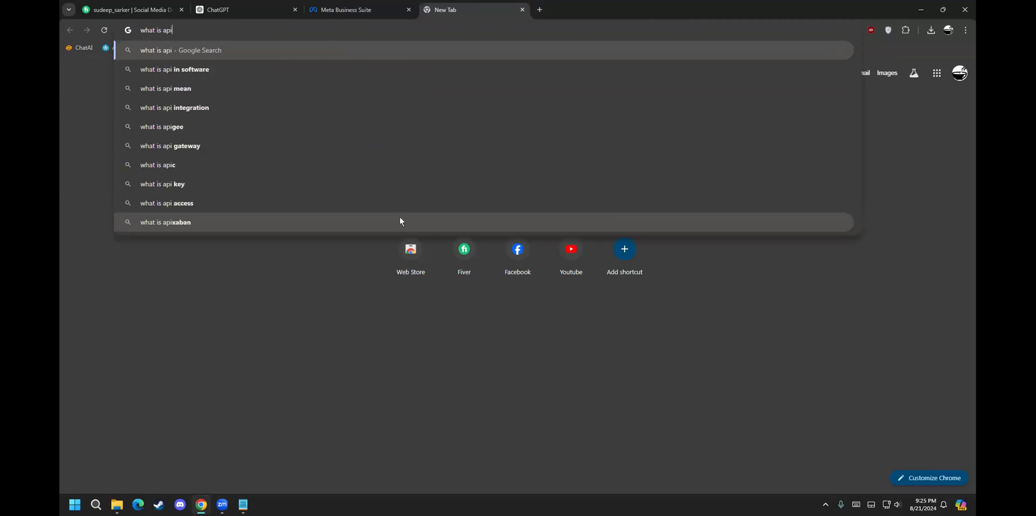
left_click(275, 66)
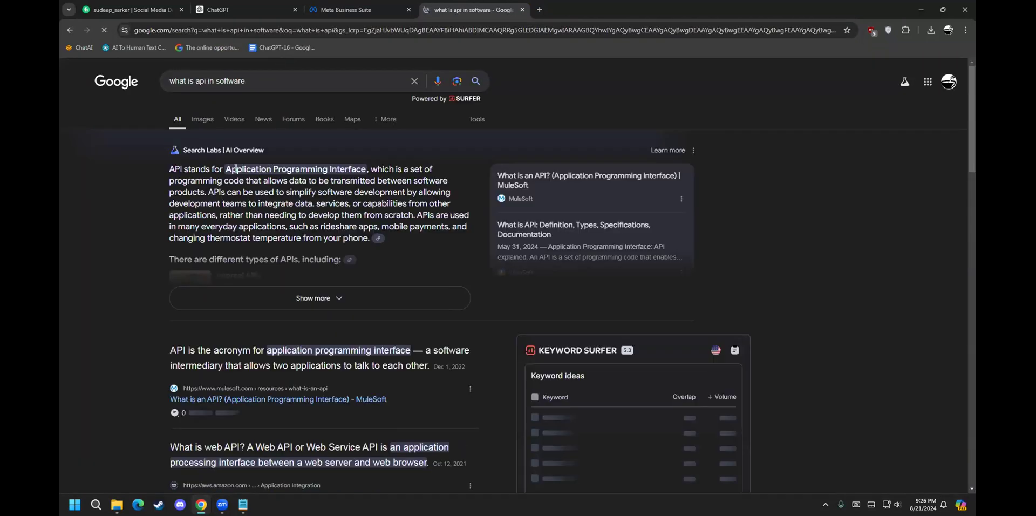
Step: Highlight the AI Overview's Application Programming Interface definition, then close the search tab
left_click_drag(226, 169, 263, 167)
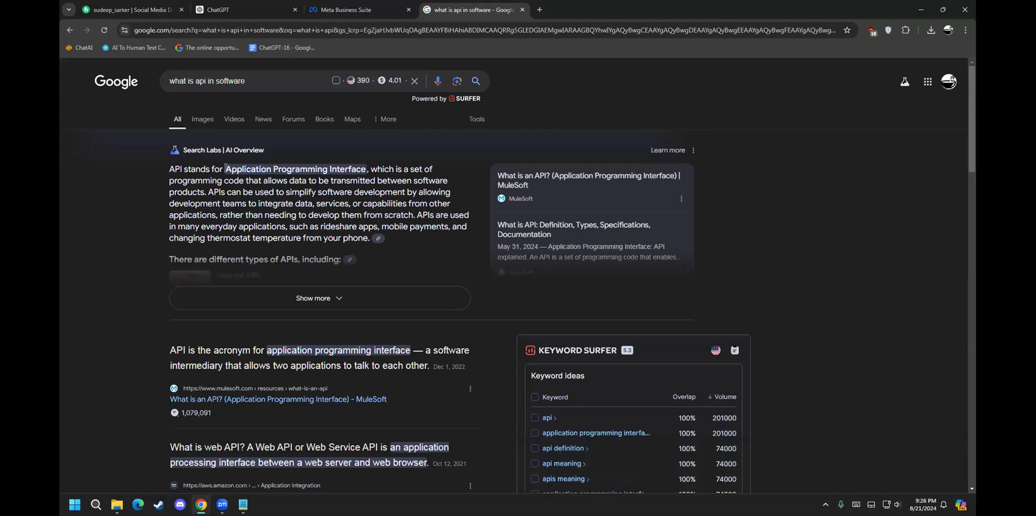
left_click_drag(347, 166, 367, 172)
left_click(369, 168)
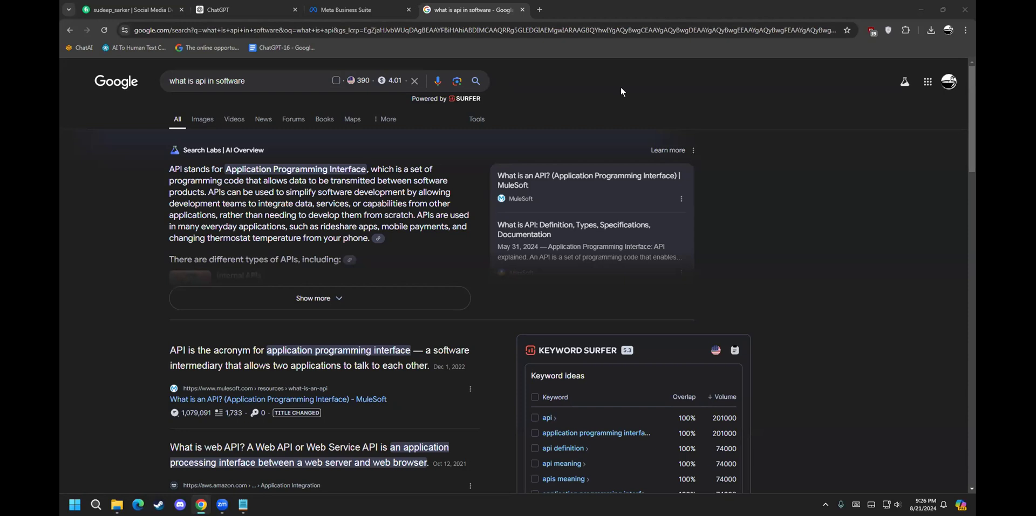
left_click(522, 10)
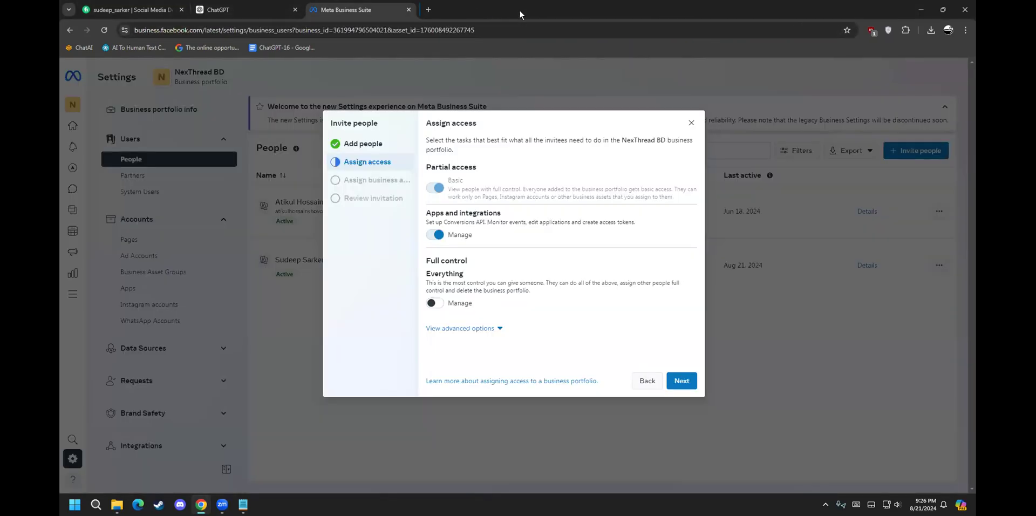
Step: Review the Everything access description, then advance the invitation to assigning business assets
left_click_drag(451, 281, 495, 275)
left_click(495, 275)
left_click(689, 380)
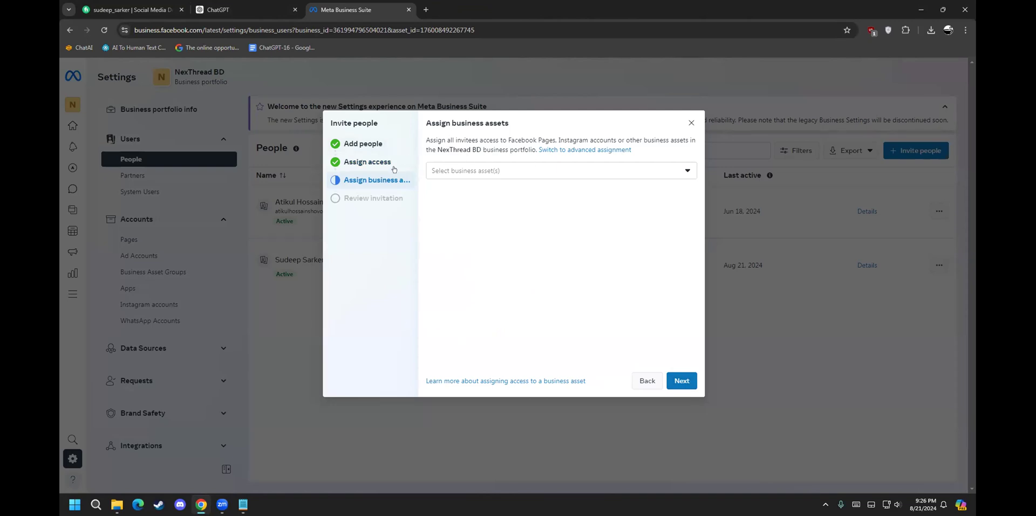
Step: Select the NexThread BD Facebook Page as the business asset to assign
left_click_drag(445, 139, 578, 138)
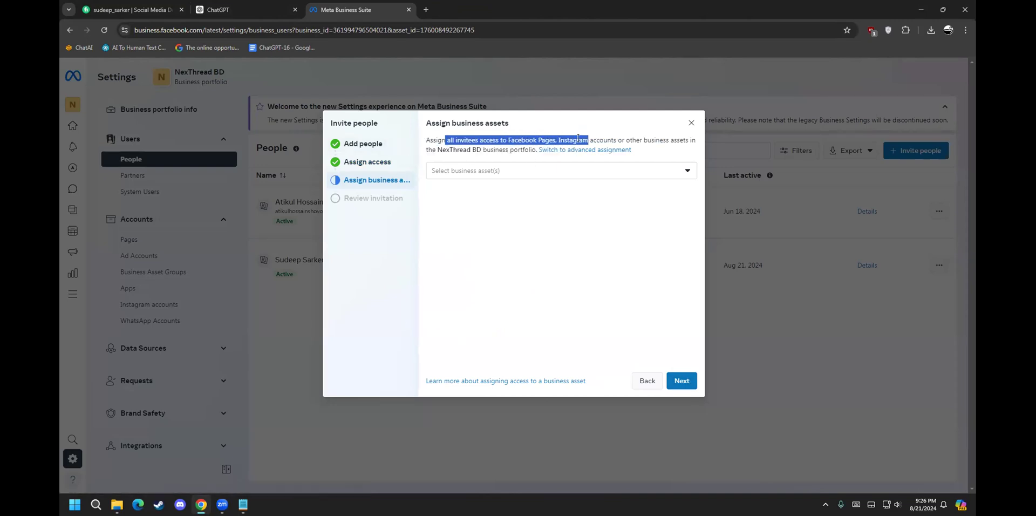
left_click(554, 175)
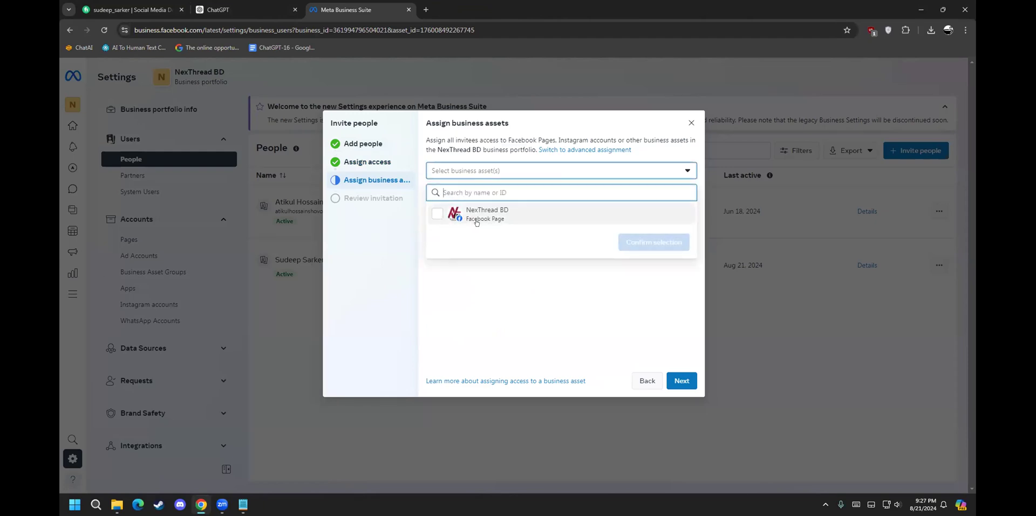
left_click(492, 214)
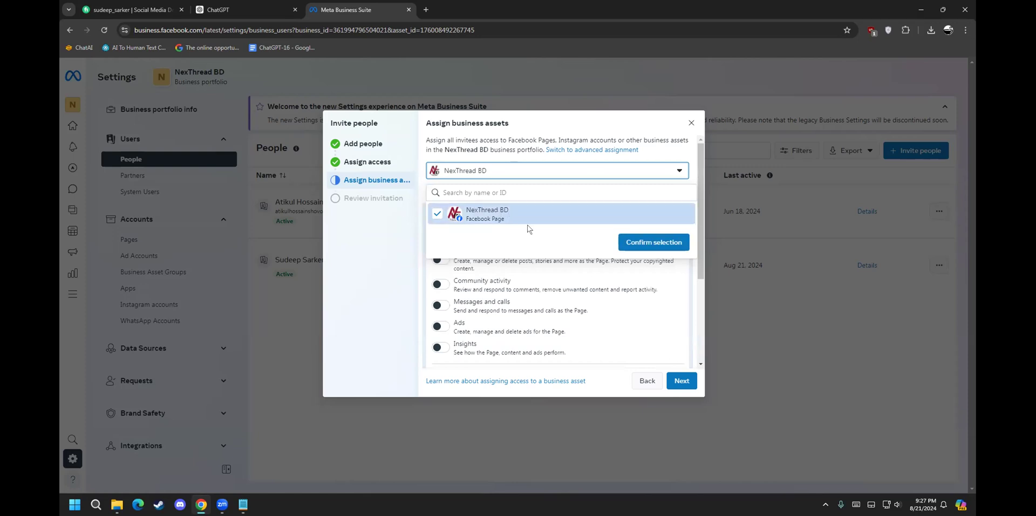
left_click(655, 243)
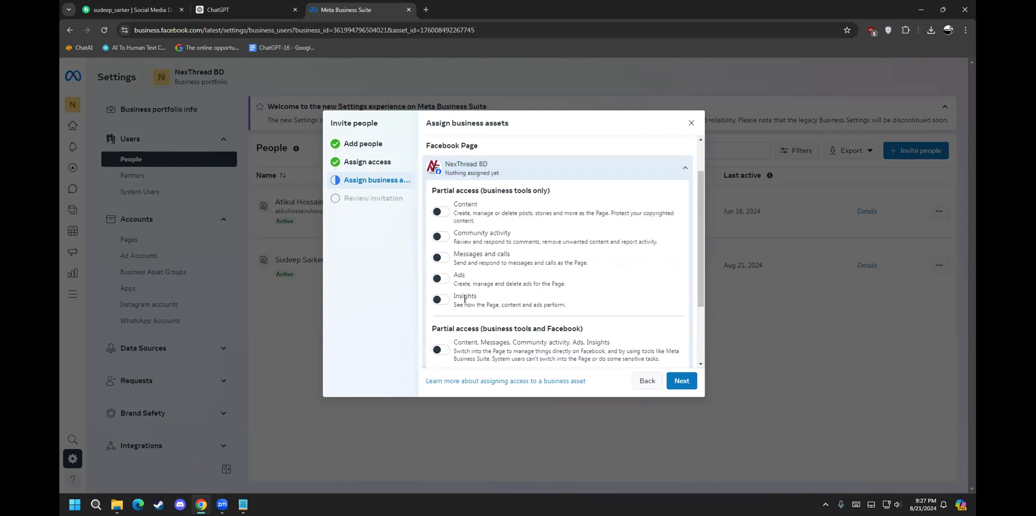
Step: Grant partial access for Content, Community activity, Messages, Ads and Insights, plus business tools and Facebook
left_click(440, 212)
left_click(439, 237)
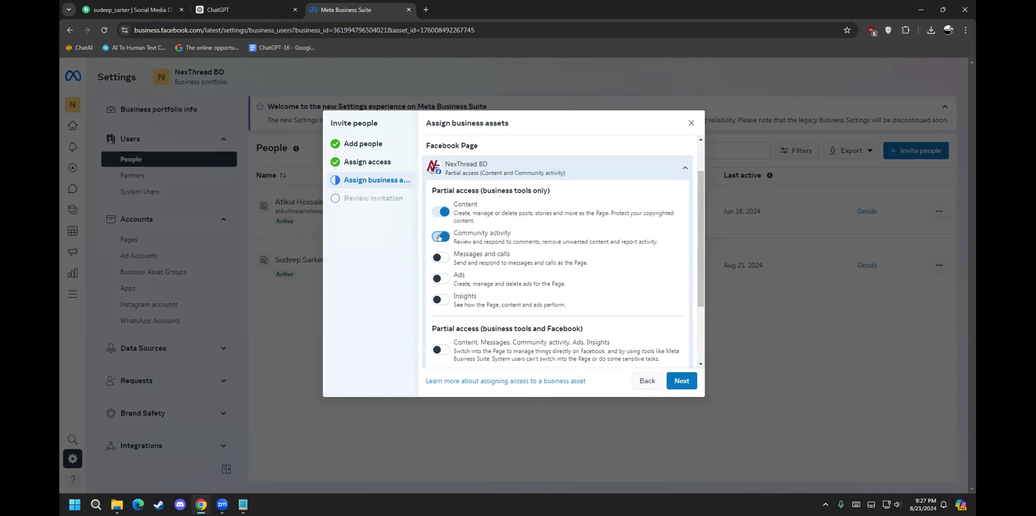
left_click(441, 259)
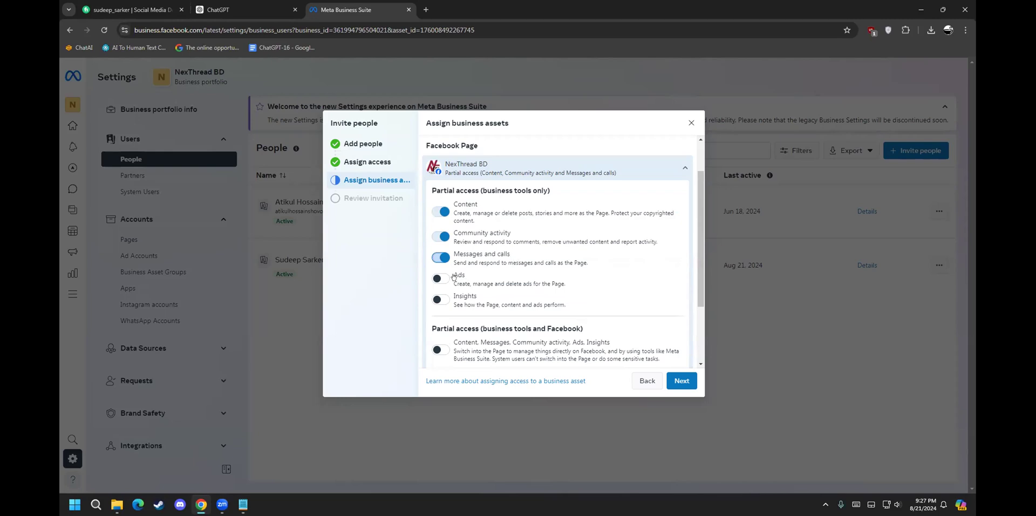
scroll(457, 279, "down", 1)
left_click(442, 231)
left_click(440, 252)
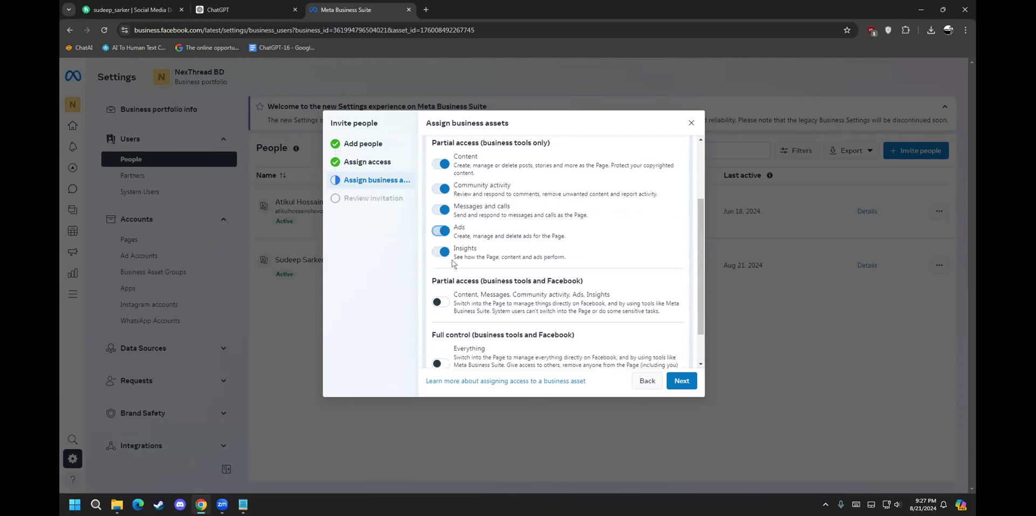
scroll(442, 300, "down", 1)
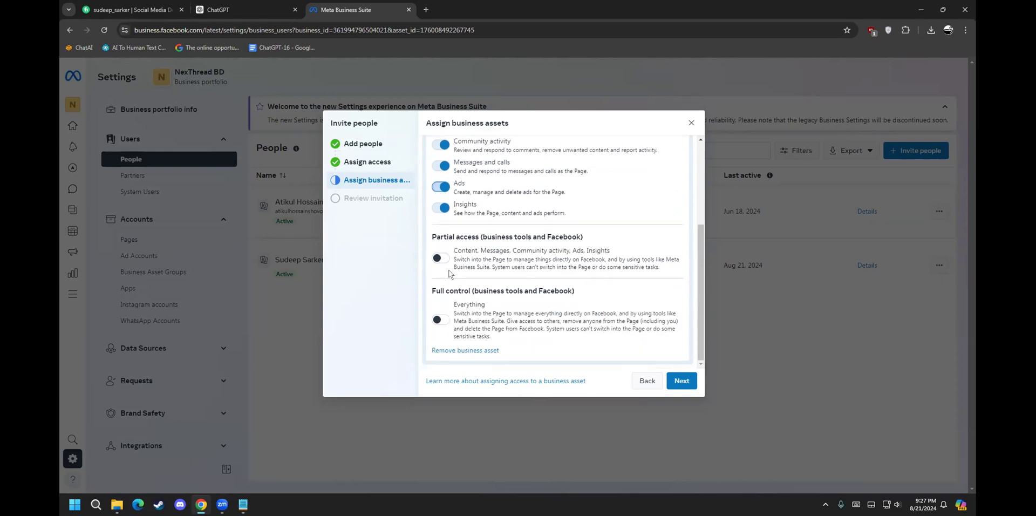
left_click_drag(512, 252, 515, 252)
left_click(516, 252)
left_click(433, 255)
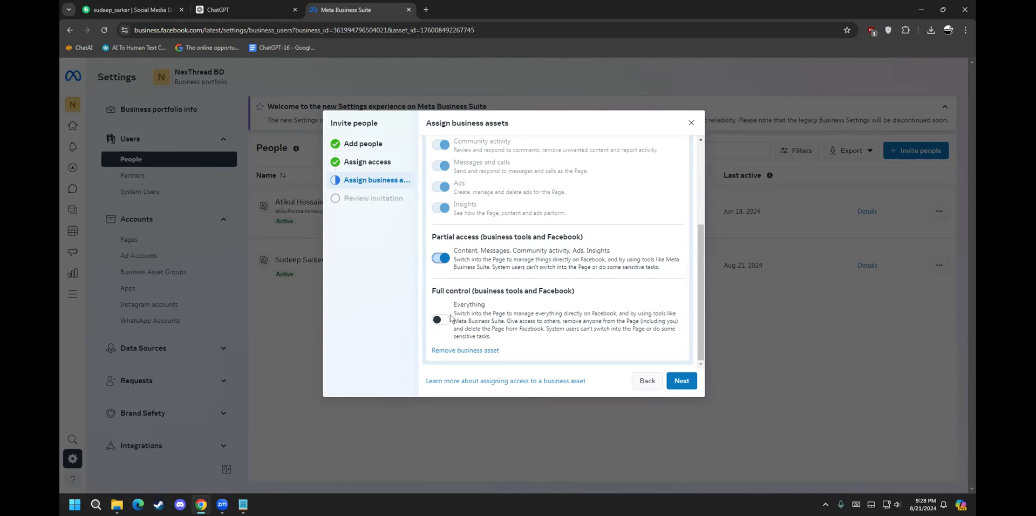
Step: Open the Review invitation summary and check the invitee's email address and access
left_click(681, 380)
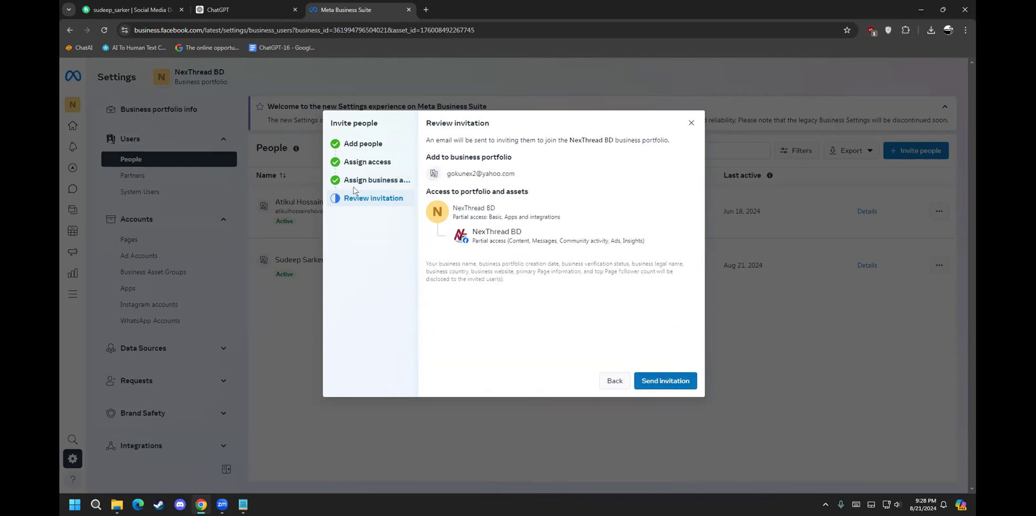
left_click_drag(448, 173, 548, 152)
left_click(495, 168)
left_click_drag(515, 173, 480, 167)
Step: Back out through the invitation steps and cancel it, then review the second member's access
left_click(607, 379)
left_click(632, 382)
left_click(633, 381)
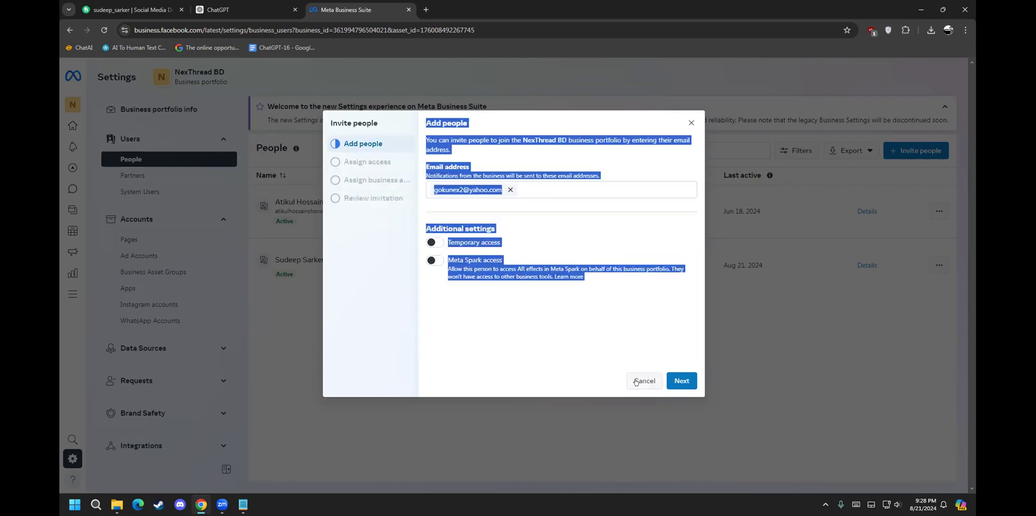
left_click(636, 380)
left_click_drag(295, 311, 567, 385)
left_click(566, 386)
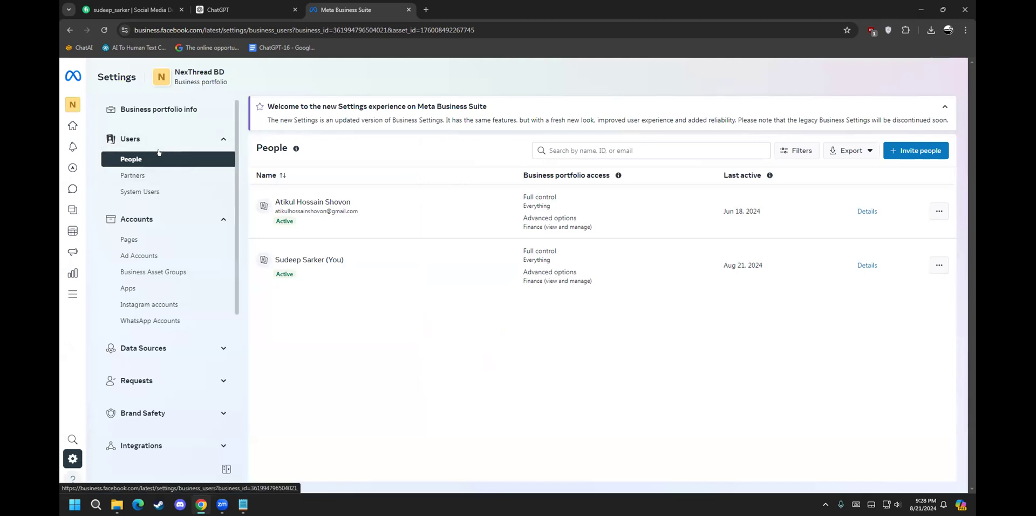
Step: Open the Partners page under Users in the Settings sidebar
left_click(125, 180)
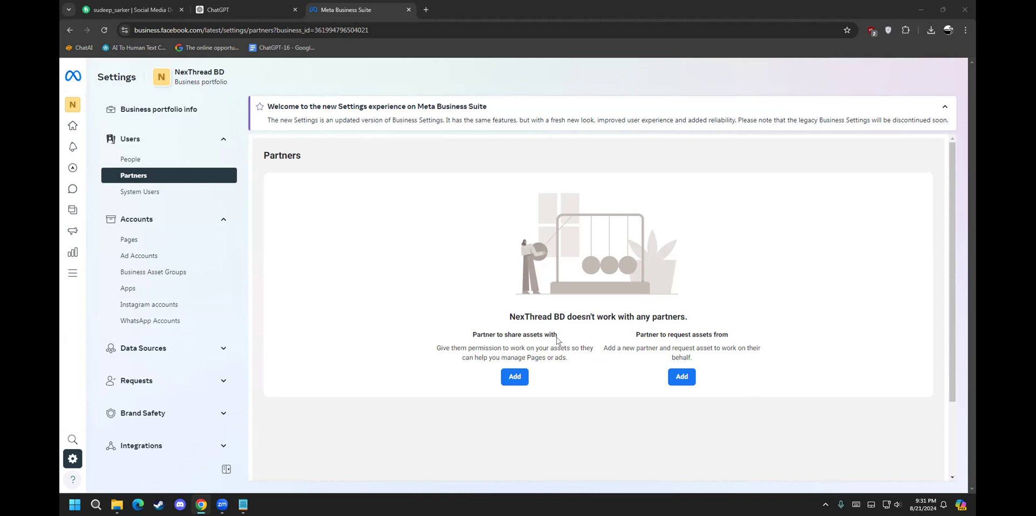
left_click_drag(471, 335, 486, 330)
left_click(733, 316)
left_click_drag(472, 331, 511, 334)
left_click(524, 331)
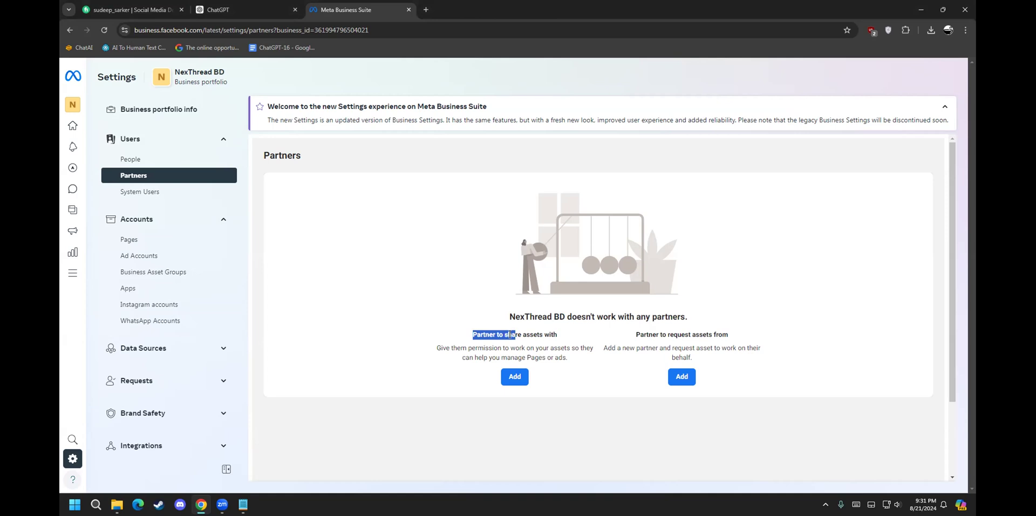
left_click(511, 335)
left_click_drag(533, 324, 558, 328)
left_click(542, 327)
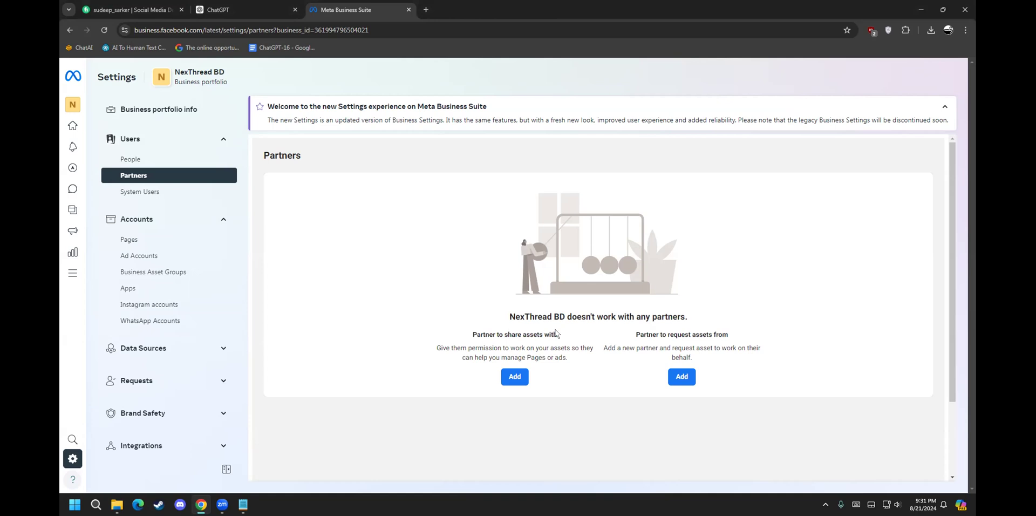
left_click_drag(471, 334, 560, 339)
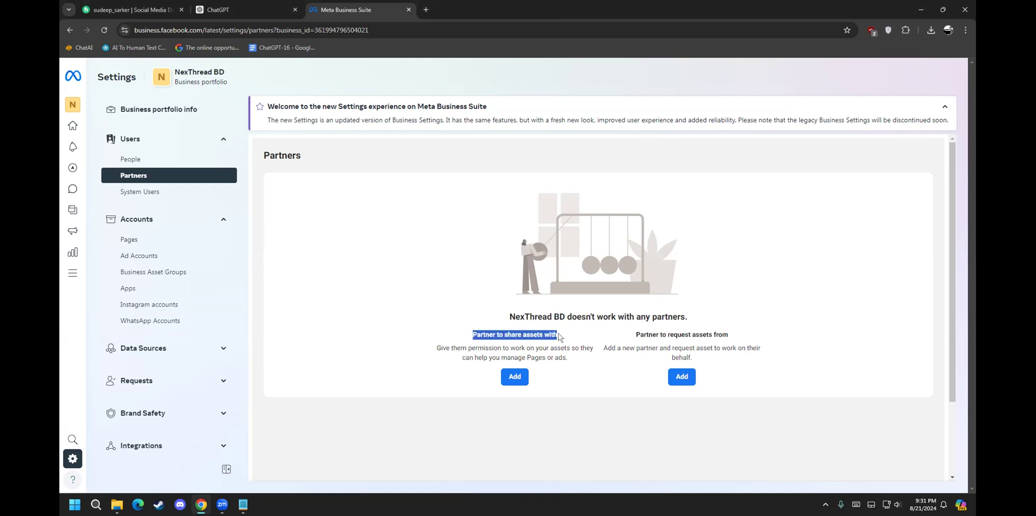
left_click(559, 338)
left_click_drag(642, 335, 706, 329)
left_click(732, 332)
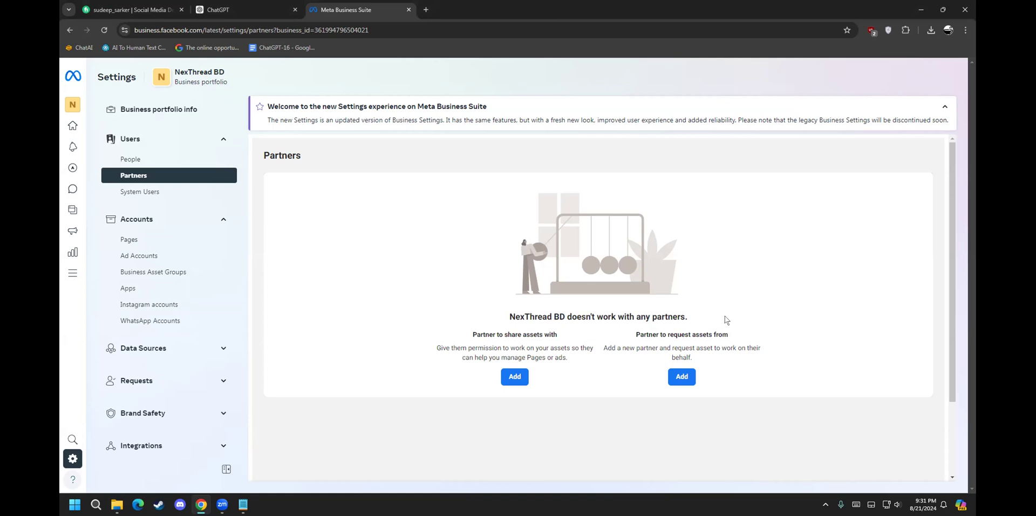
left_click_drag(446, 345, 572, 344)
left_click(573, 344)
left_click_drag(470, 352, 524, 354)
left_click(516, 351)
left_click_drag(184, 70, 237, 65)
left_click_drag(488, 330, 524, 329)
key("alt+Tab")
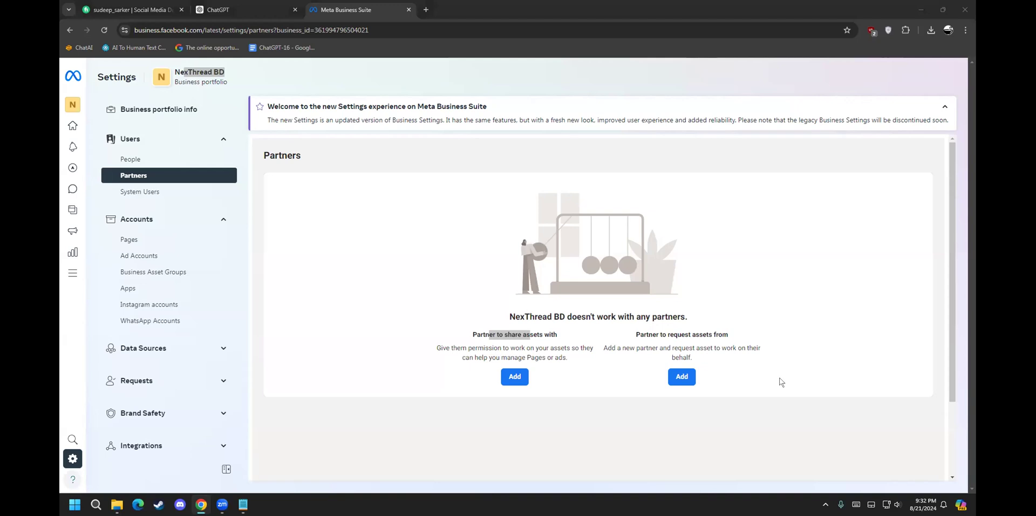
left_click(475, 357)
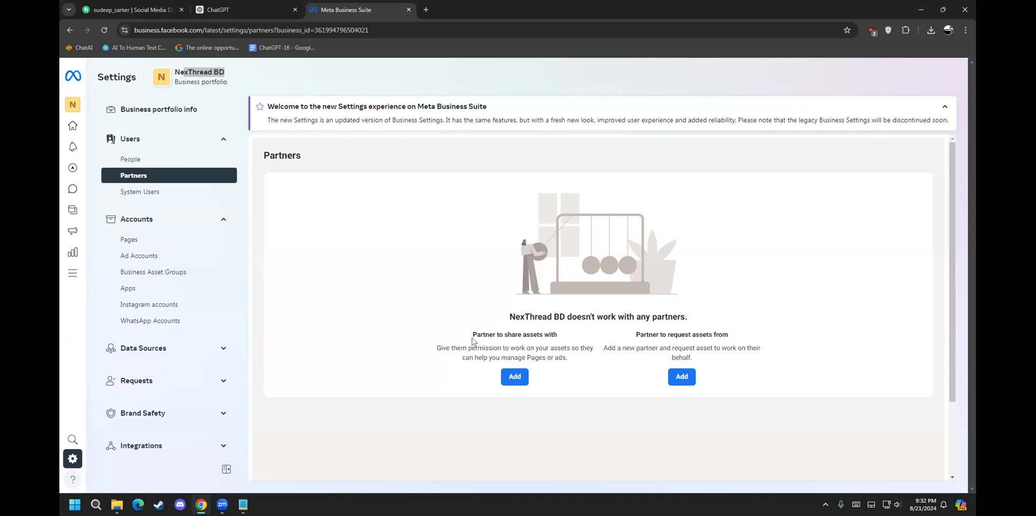
left_click_drag(473, 334, 541, 331)
left_click(540, 331)
left_click_drag(450, 348, 524, 351)
left_click(510, 347)
left_click(540, 351)
left_click_drag(634, 332, 705, 334)
left_click(702, 334)
left_click_drag(692, 357, 671, 350)
left_click(684, 354)
left_click(511, 377)
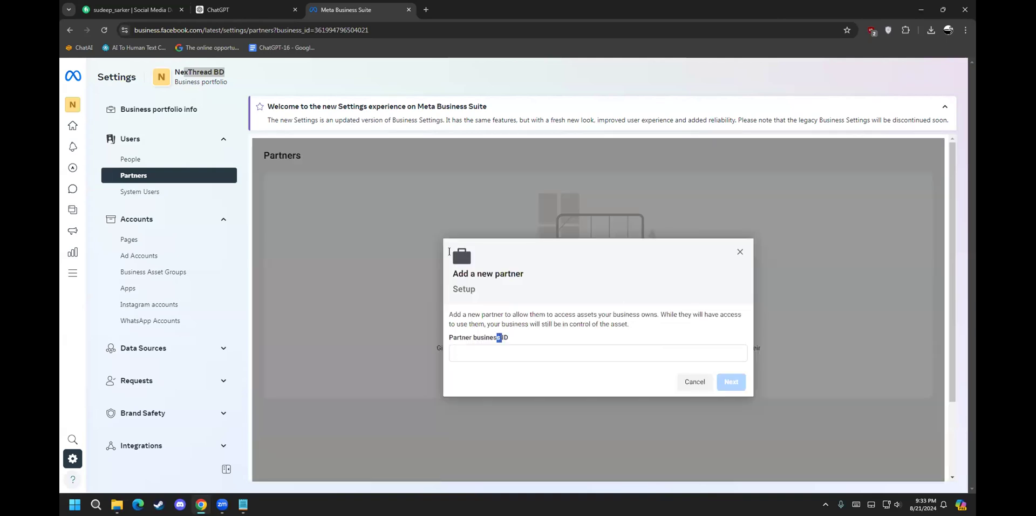
mouse_move(321, 26)
left_mouse_down()
mouse_move(372, 28)
mouse_move(325, 24)
mouse_move(343, 24)
mouse_move(334, 24)
left_mouse_up()
left_click(373, 28)
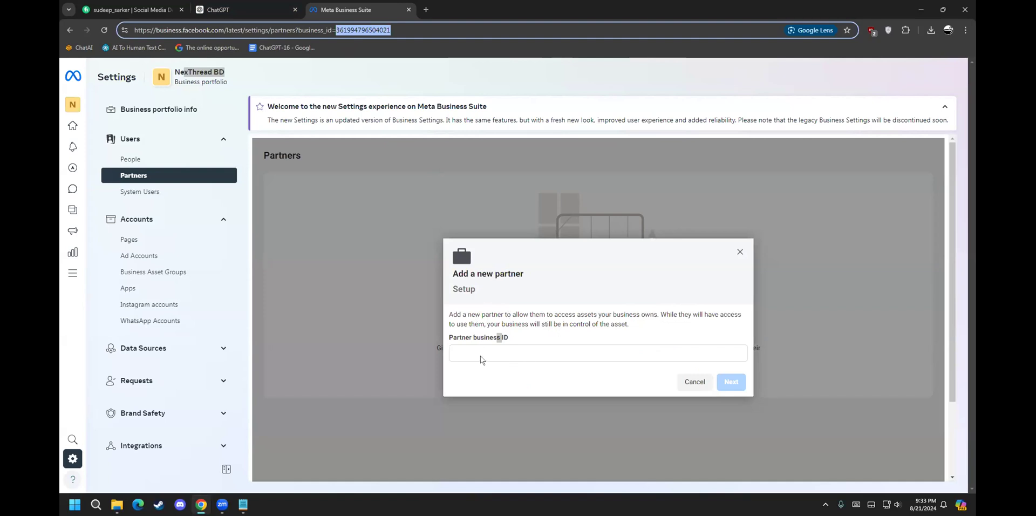
left_click(741, 250)
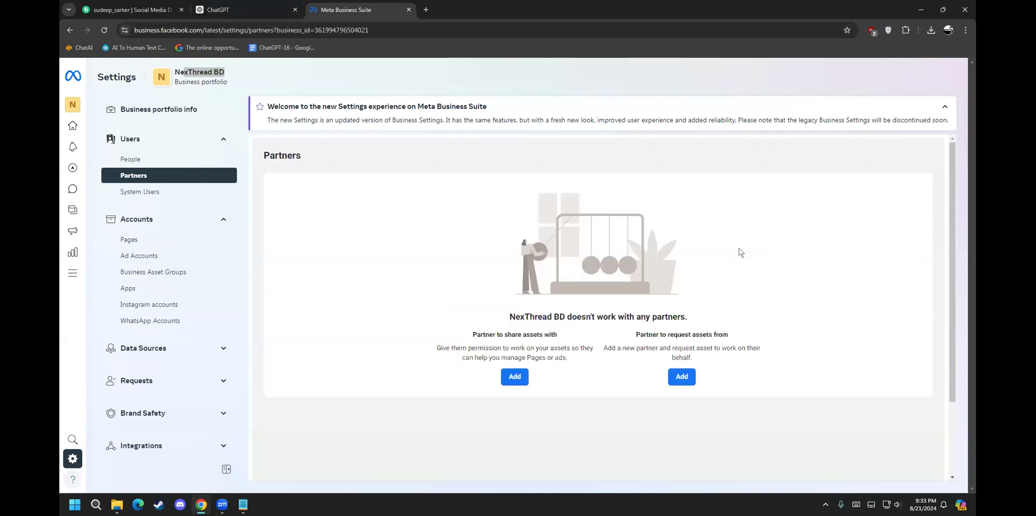
Step: Begin a request for a partner to share their assets and view the business role choices
left_click(681, 376)
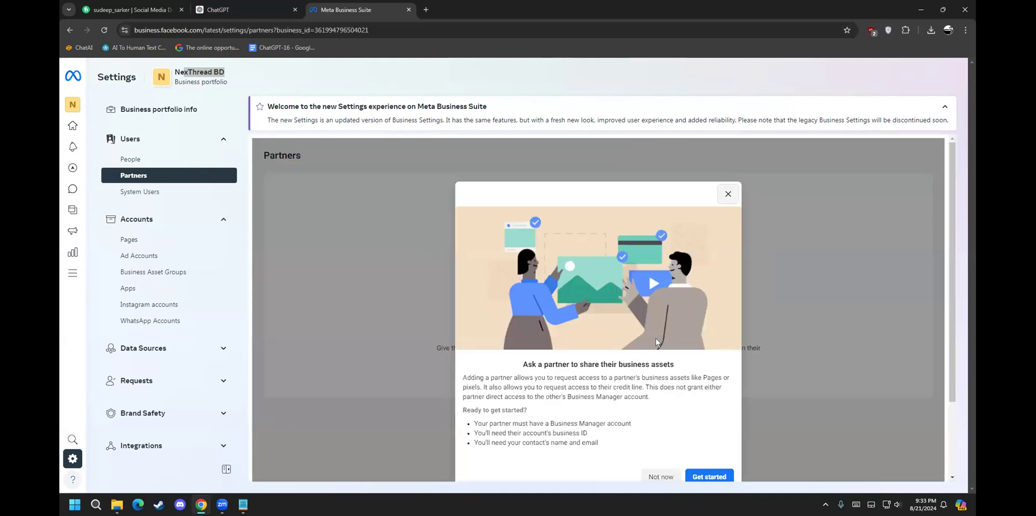
scroll(613, 357, "down", 2)
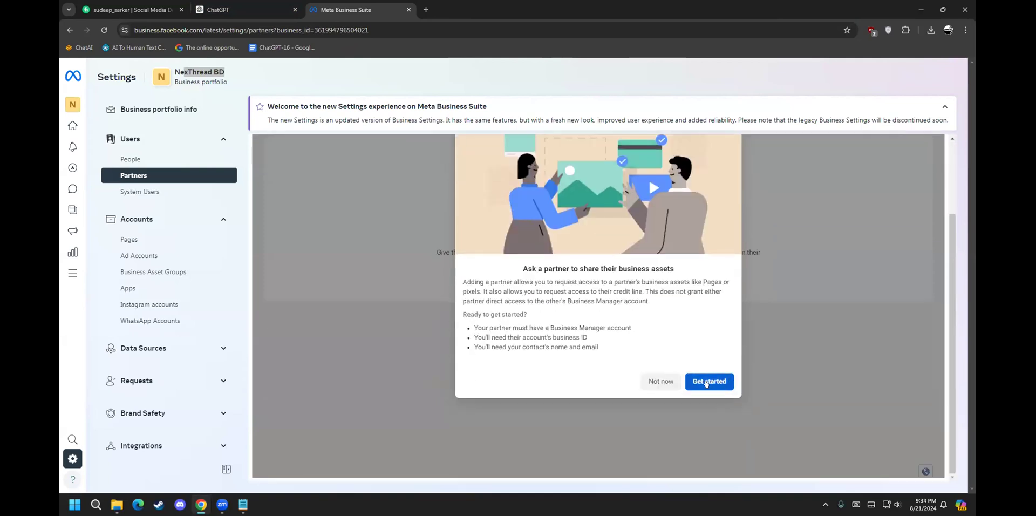
left_click(706, 382)
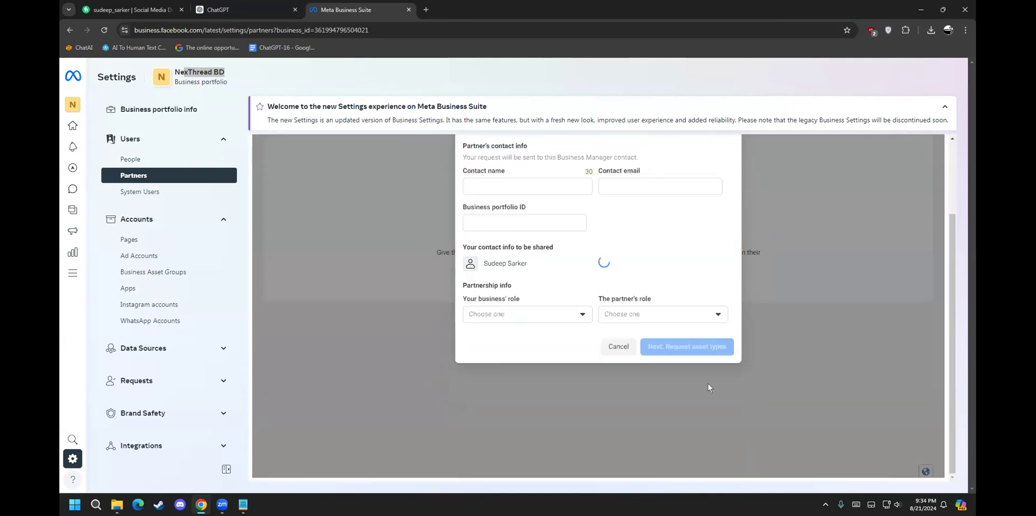
left_click(521, 312)
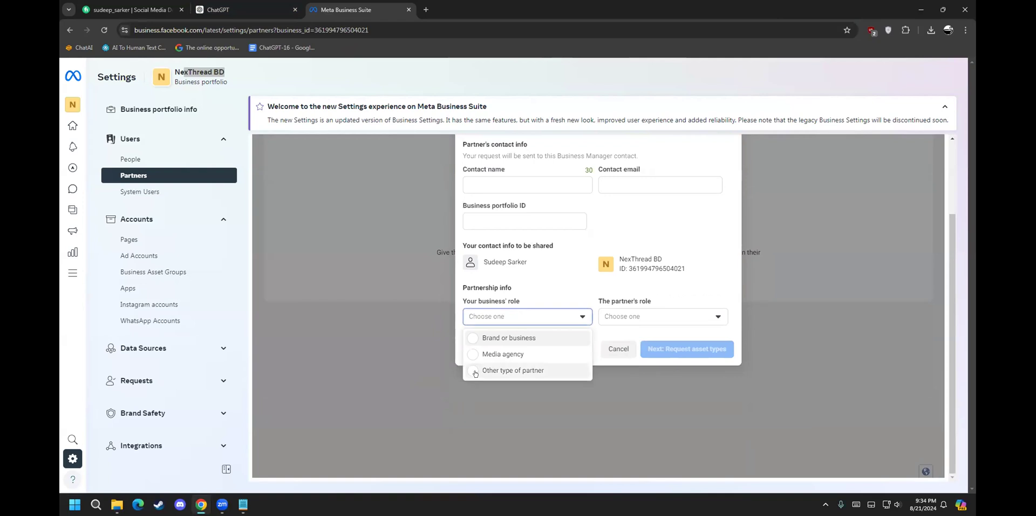
scroll(479, 378, "up", 1)
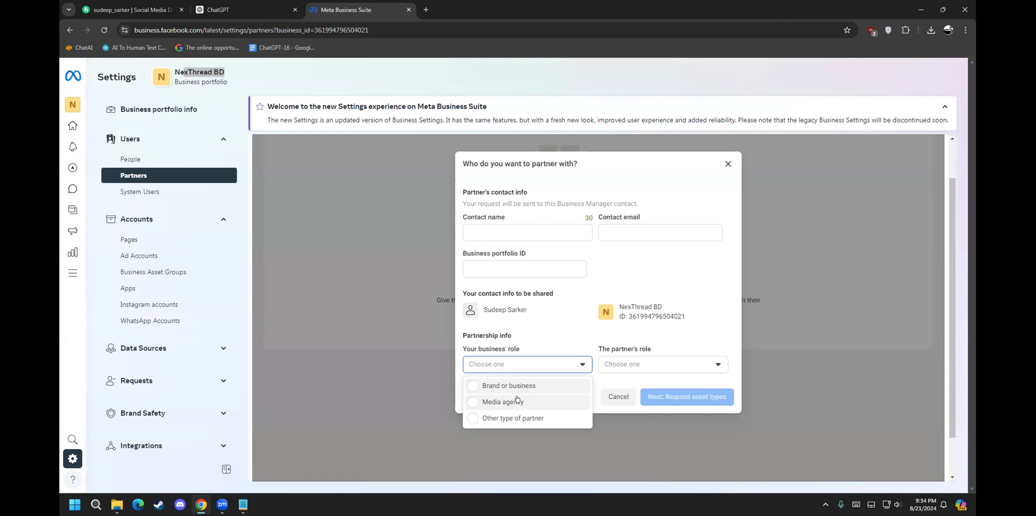
Step: Enter 'Daraz' as the partner contact name, passing over the email and portfolio ID fields
left_click(497, 241)
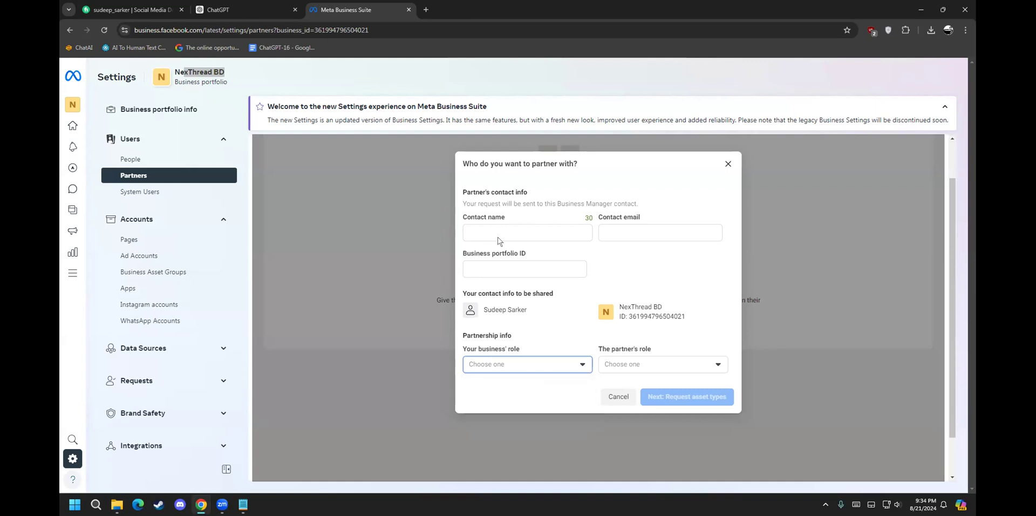
left_click(493, 230)
type("Daraz")
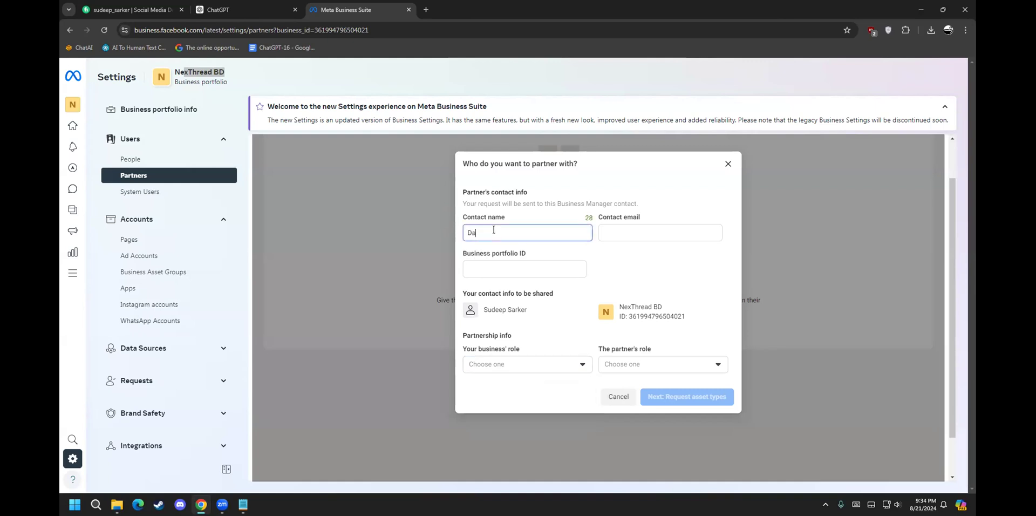
left_click(629, 239)
left_click(517, 261)
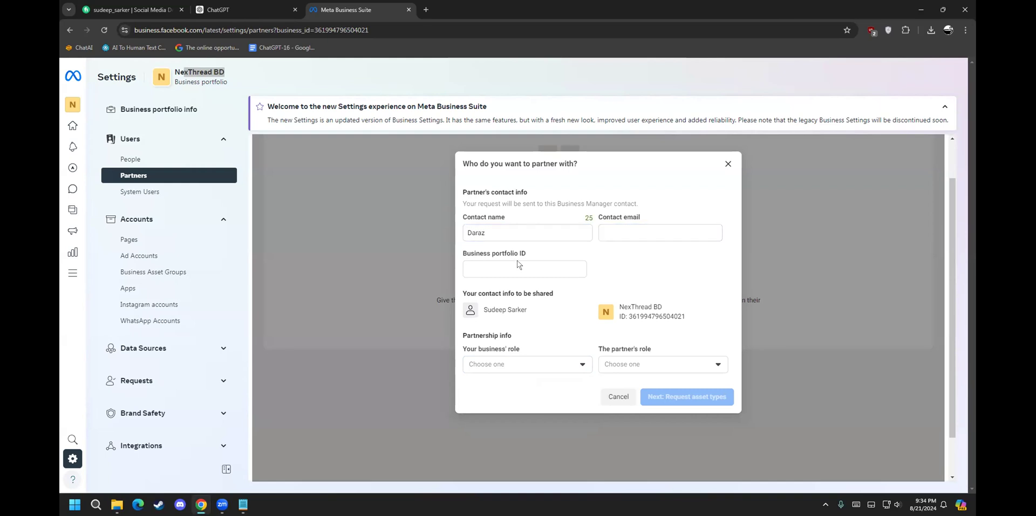
left_click(511, 260)
left_click(511, 305)
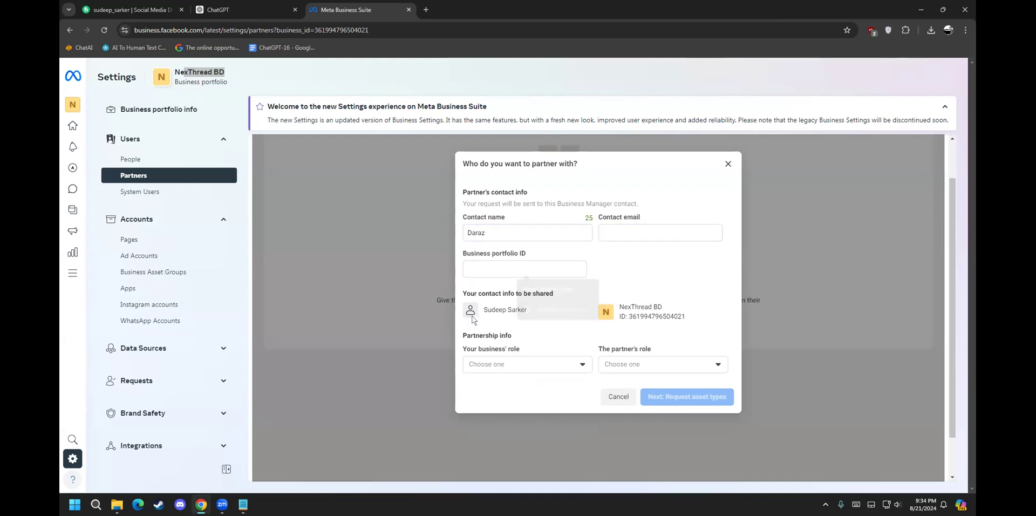
left_click(504, 366)
left_click_drag(487, 233, 453, 230)
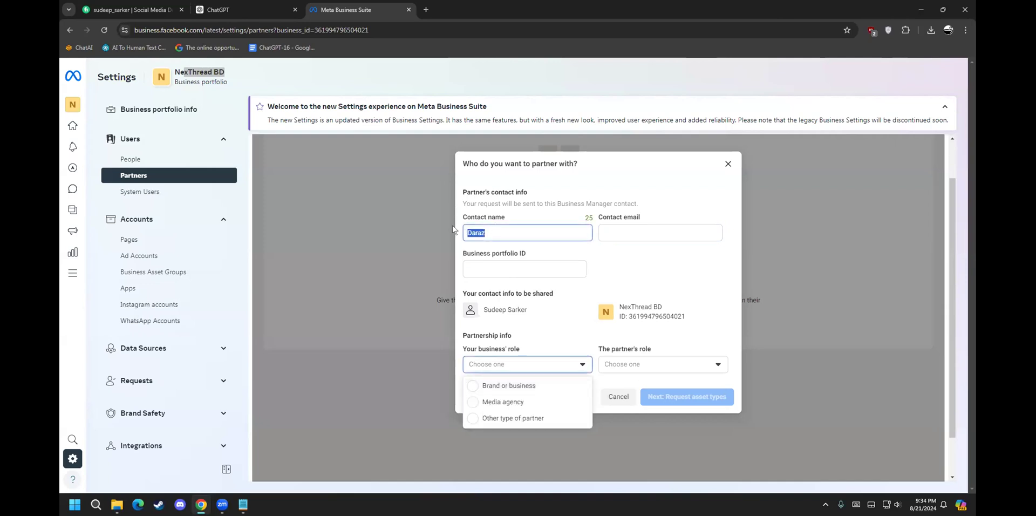
left_click(634, 277)
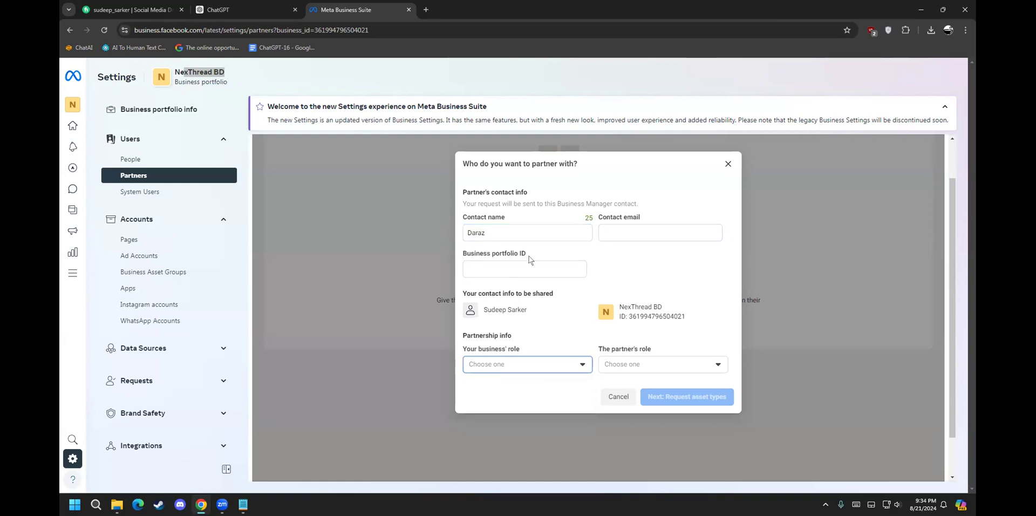
Step: Set both your business' and the partner's role to Brand or business, then close the form unsent
left_click(503, 367)
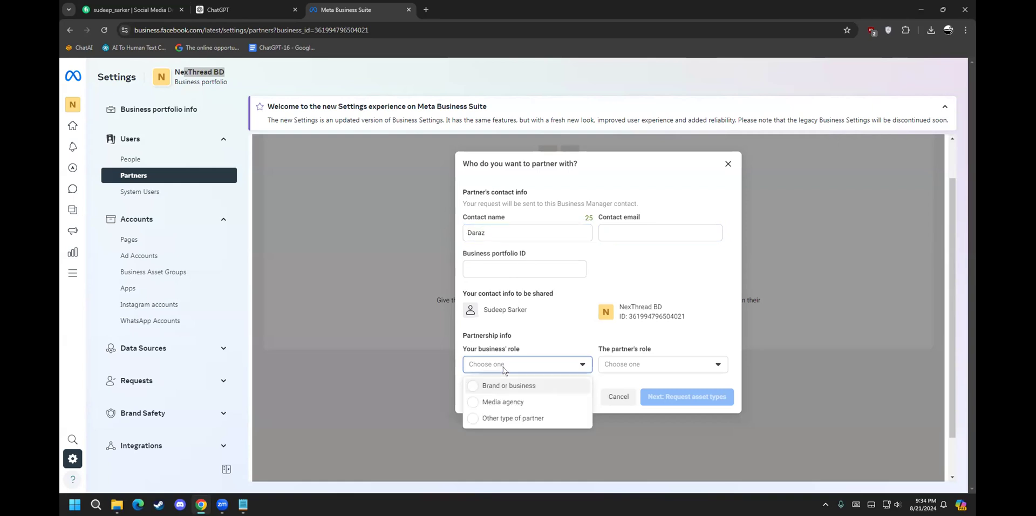
left_click(486, 402)
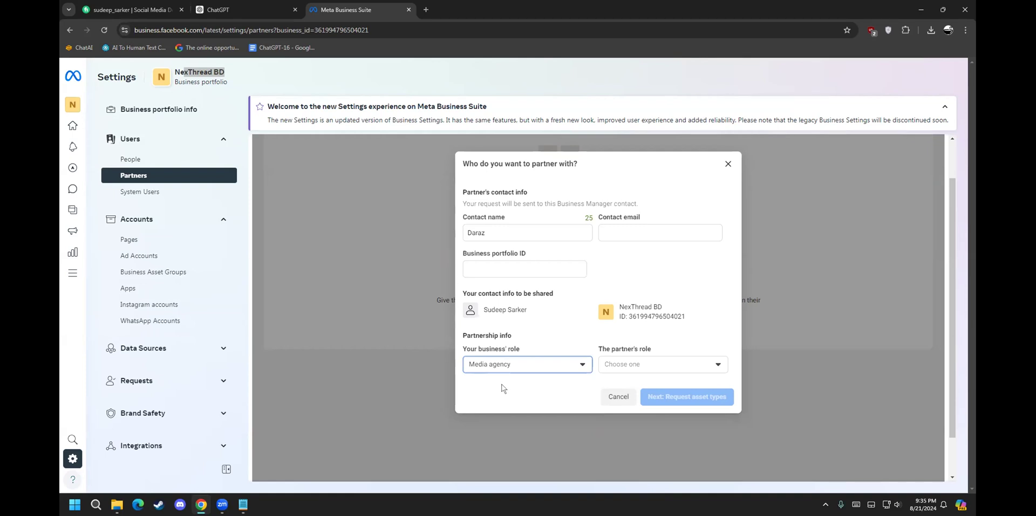
left_click(580, 357)
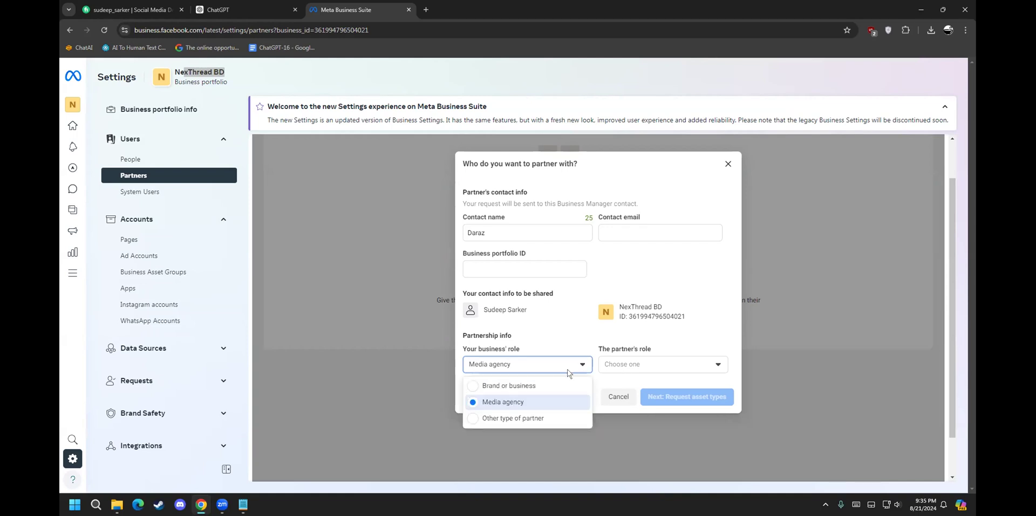
left_click(559, 384)
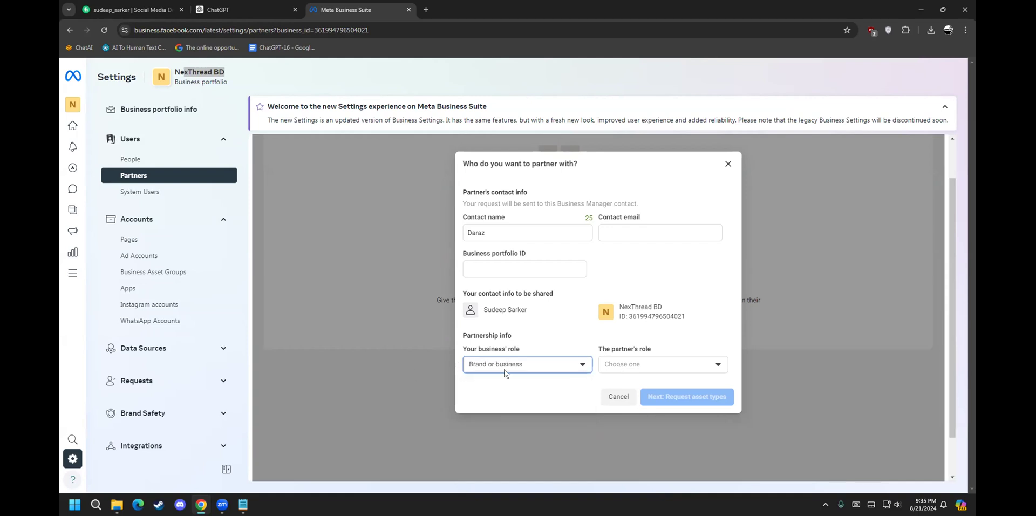
left_click(602, 364)
left_click(629, 383)
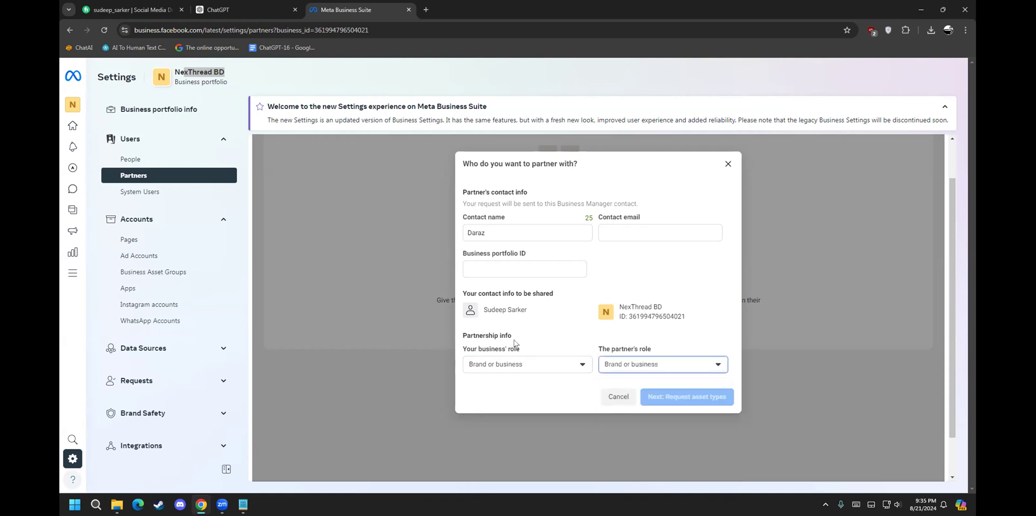
left_click(726, 164)
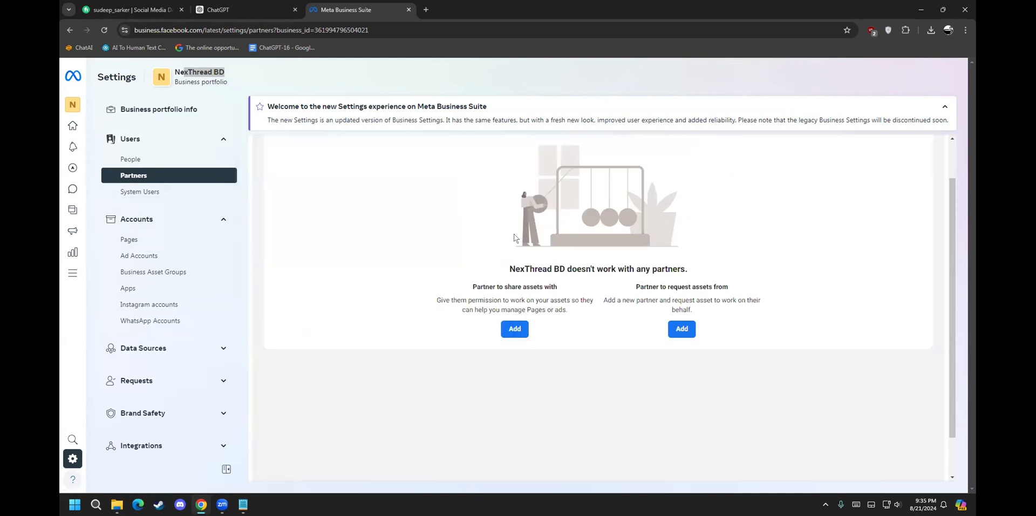
Step: Open System users and try the new system user form, switching role Admin to Employee, without creating one
left_click(156, 193)
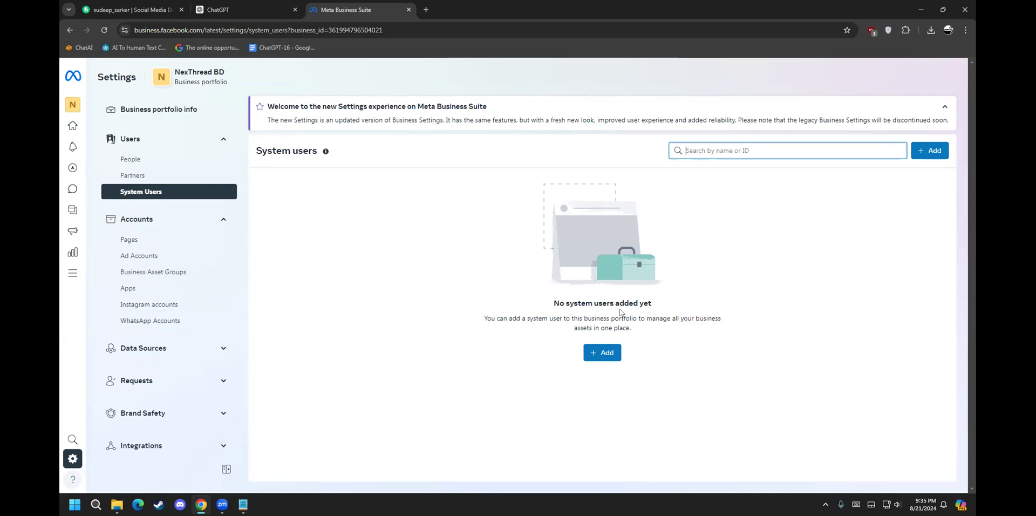
left_click(598, 351)
left_click(433, 200)
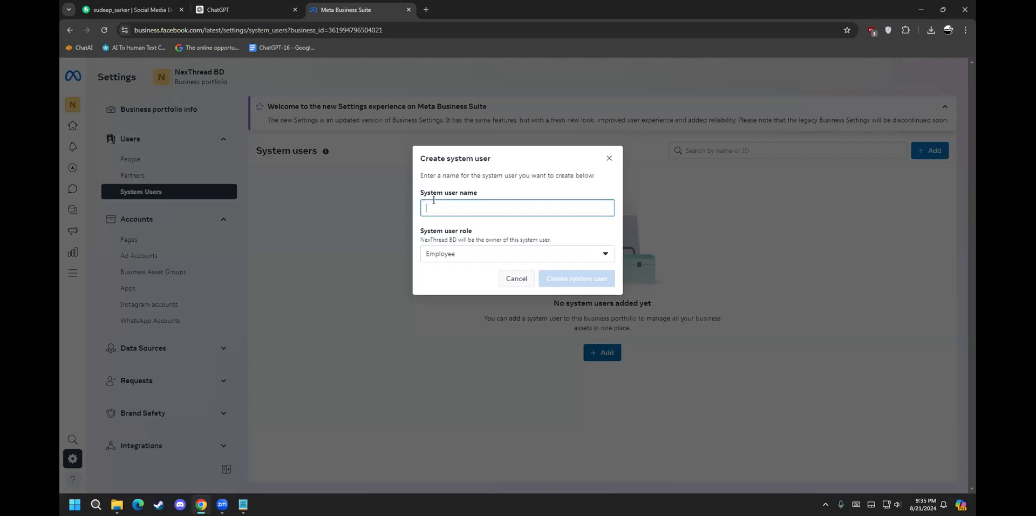
left_click(447, 253)
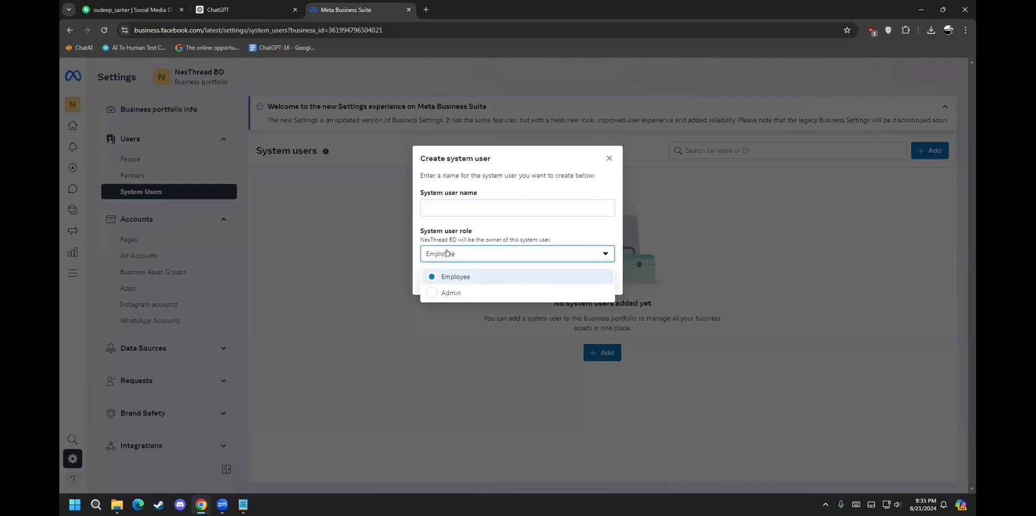
left_click(452, 291)
left_click(447, 254)
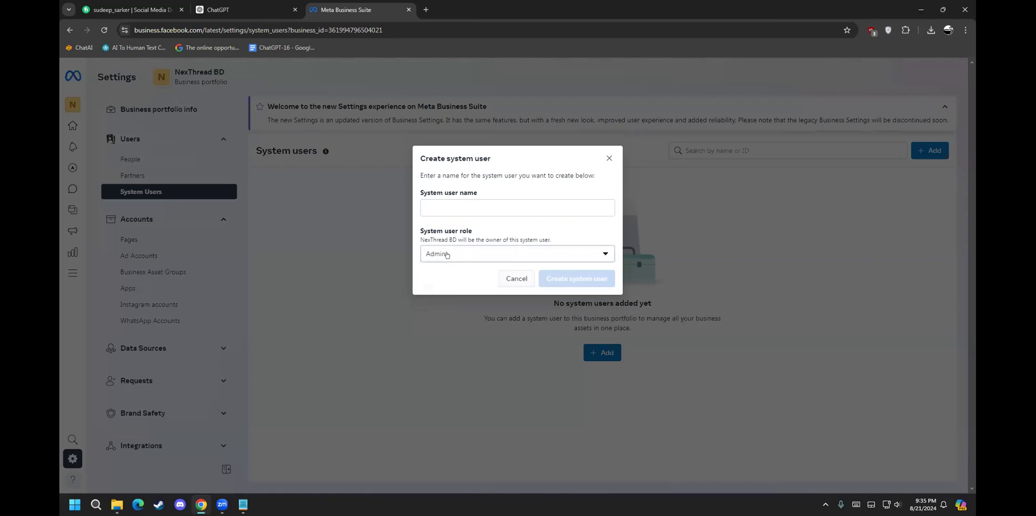
left_click(452, 276)
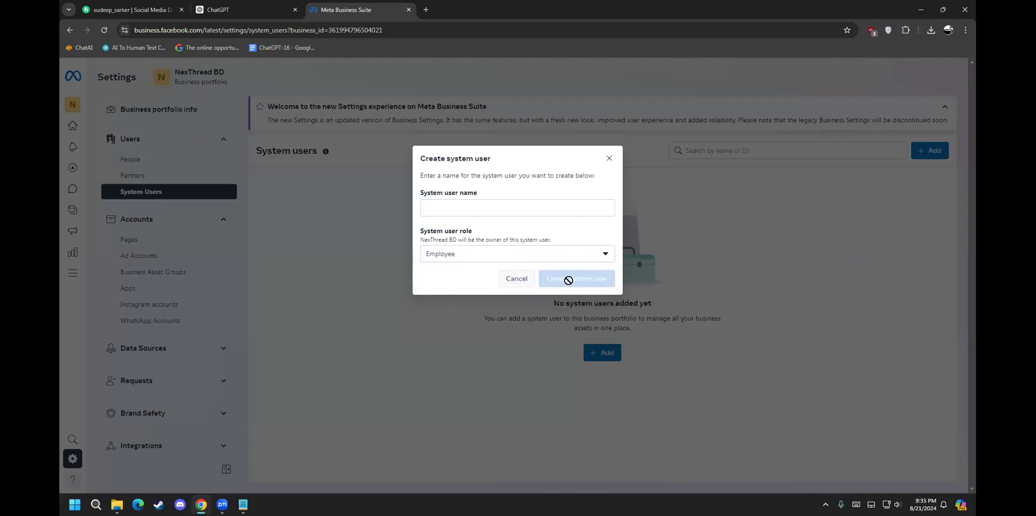
left_click(609, 157)
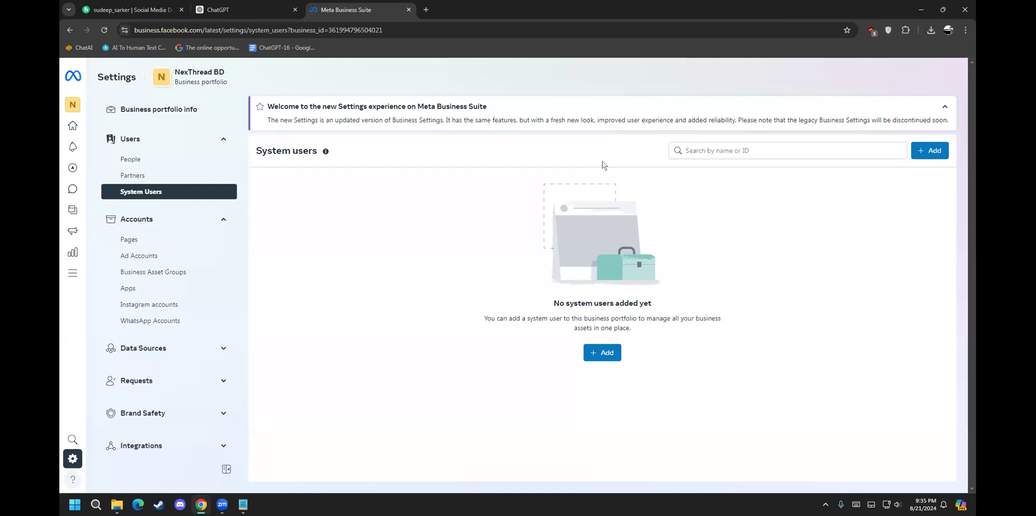
Step: Open the Pages settings under Accounts to see the NexThread BD Page's assigned people
left_click(144, 239)
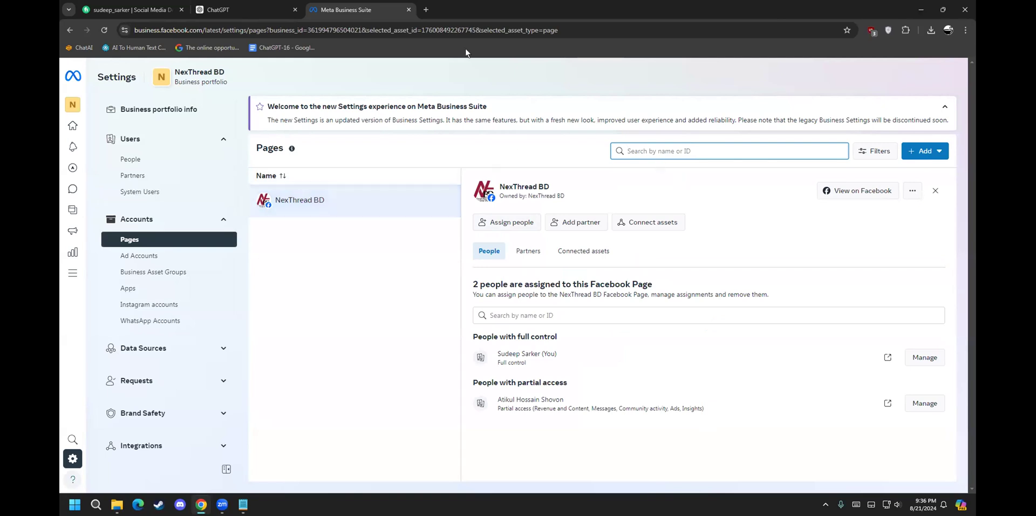
Step: Open Facebook in a new tab and go to the list of Pages you manage
left_click(426, 8)
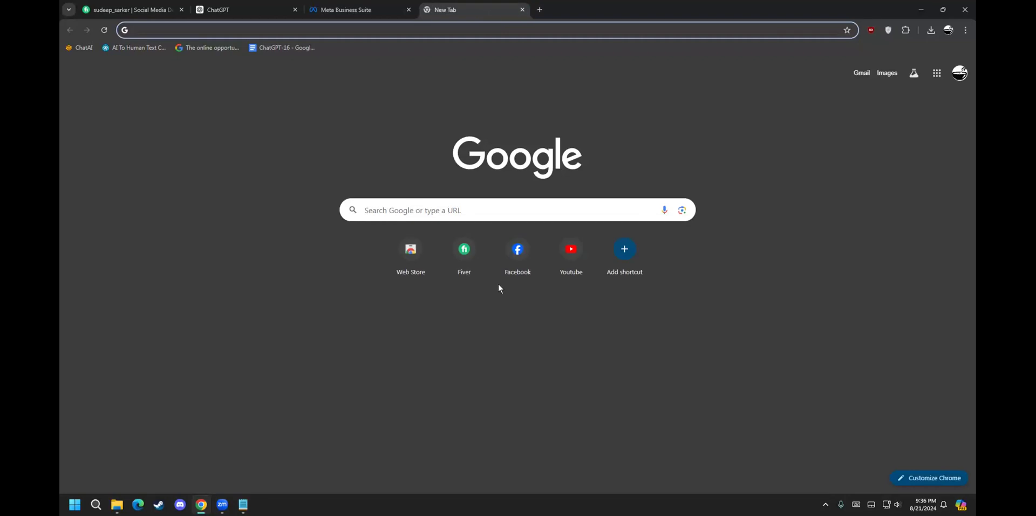
left_click(518, 250)
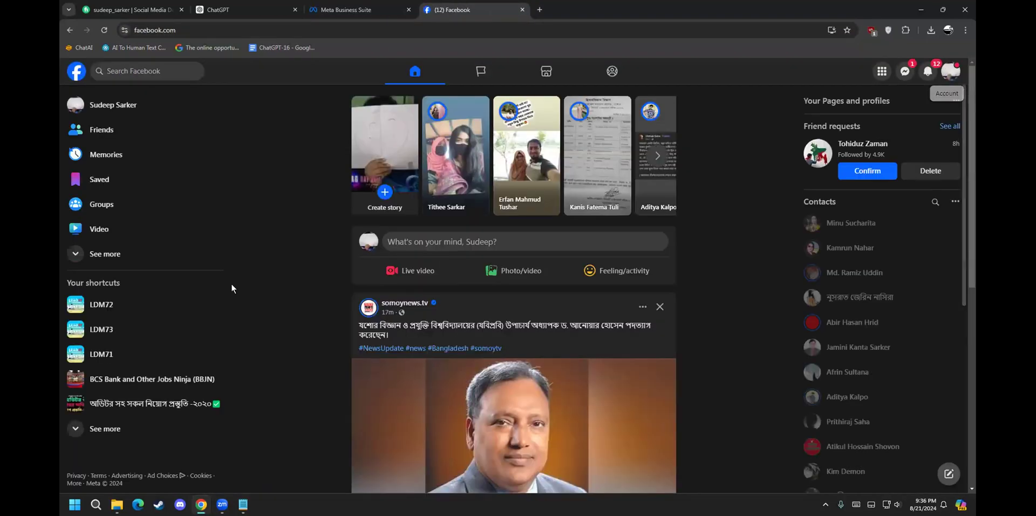
left_click(143, 254)
scroll(113, 291, "down", 2)
scroll(109, 301, "down", 1)
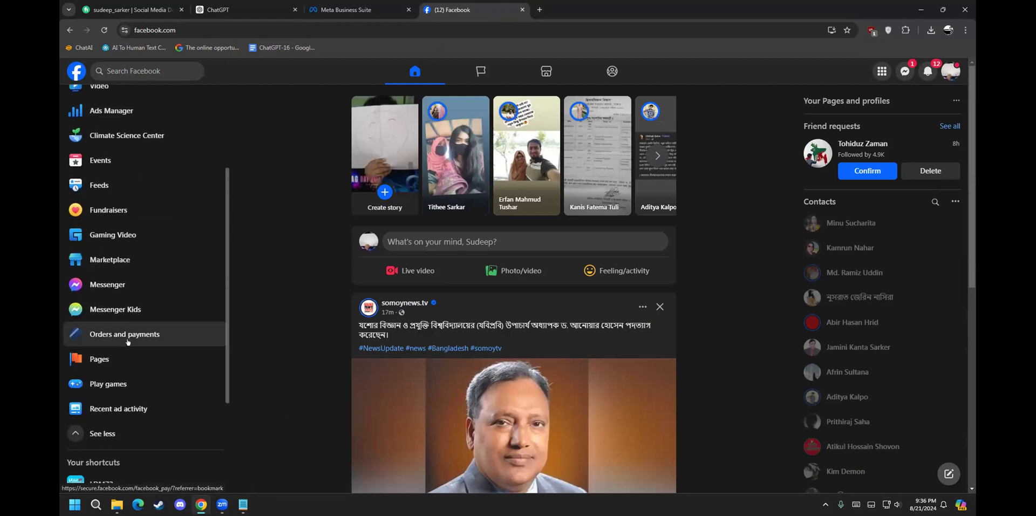
left_click(122, 355)
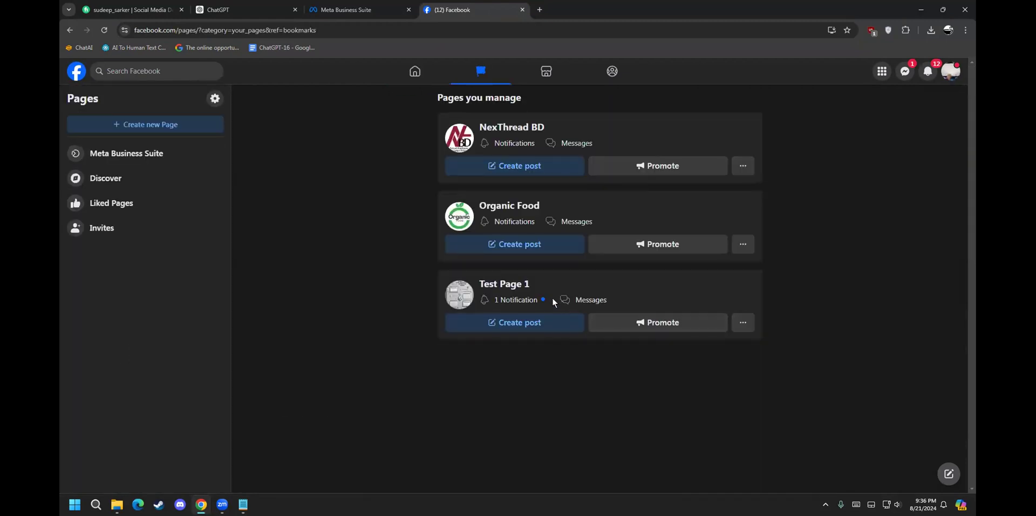
Step: Switch to acting as the Organic Food Page
left_click(743, 322)
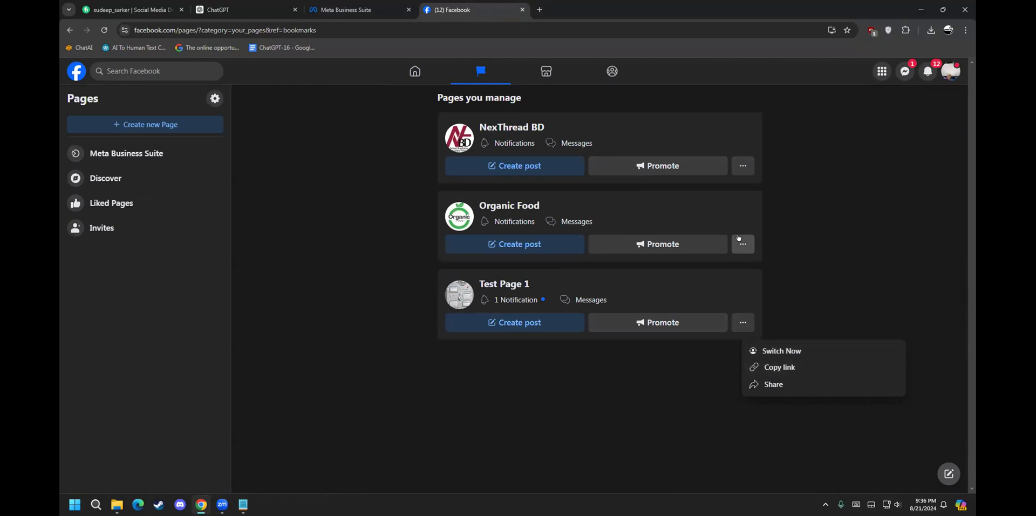
left_click(743, 243)
left_click(762, 268)
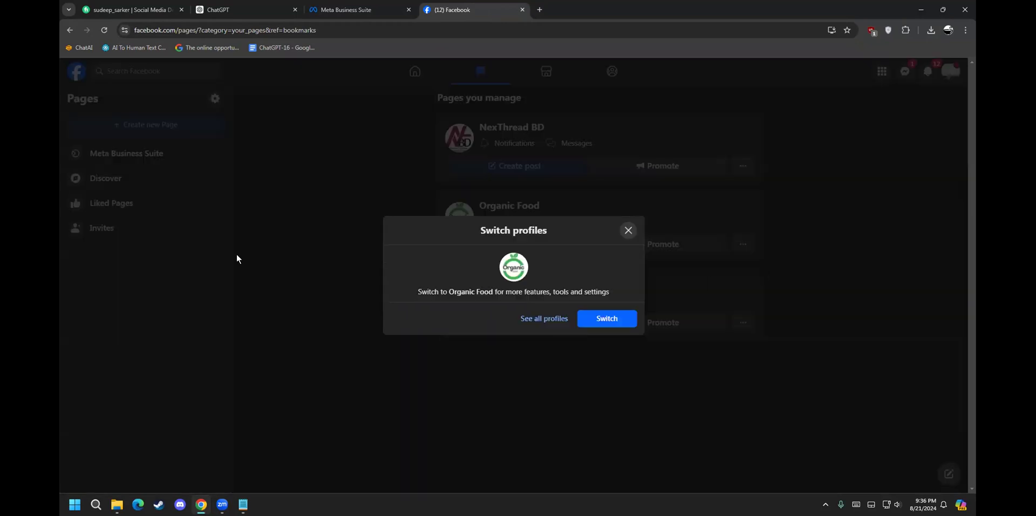
left_click(606, 318)
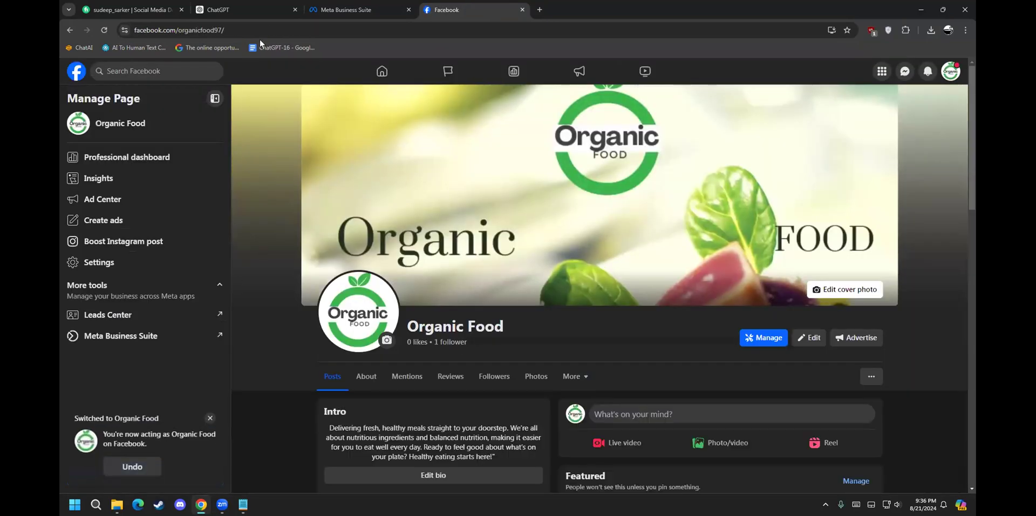
Step: Open Organic Food in Meta Business Suite and select the asset_id value in its web address
left_click(120, 337)
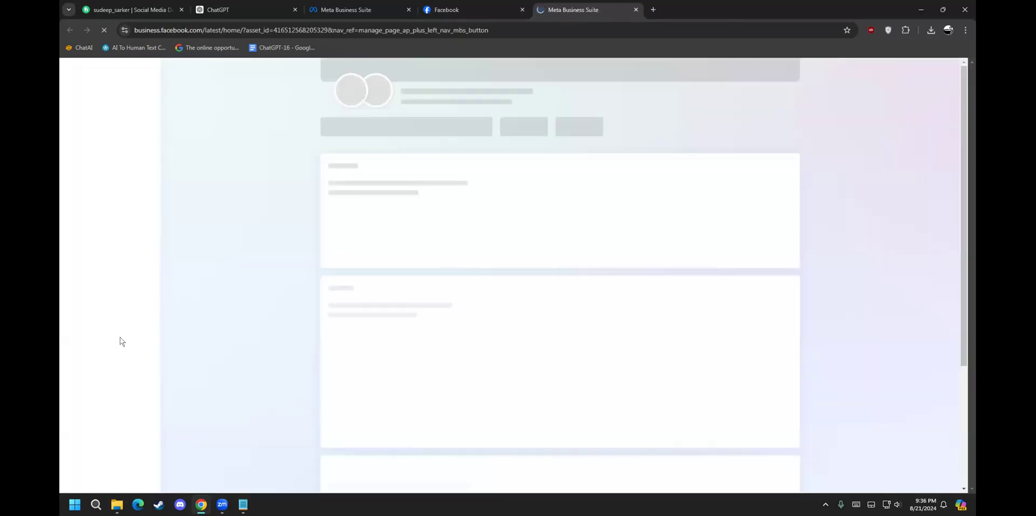
left_click(317, 24)
left_click(348, 26)
left_click_drag(349, 26, 290, 25)
key("ctrl+c")
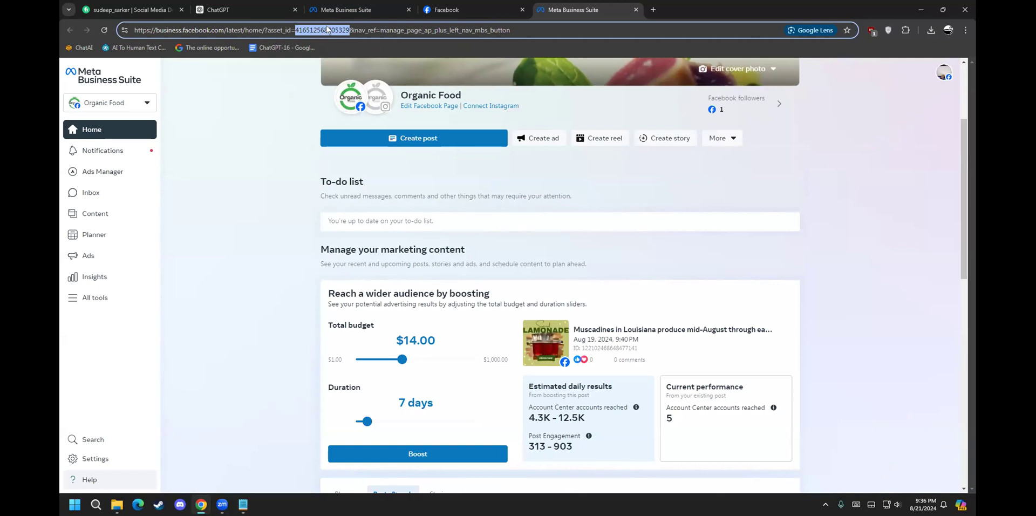
left_click(472, 7)
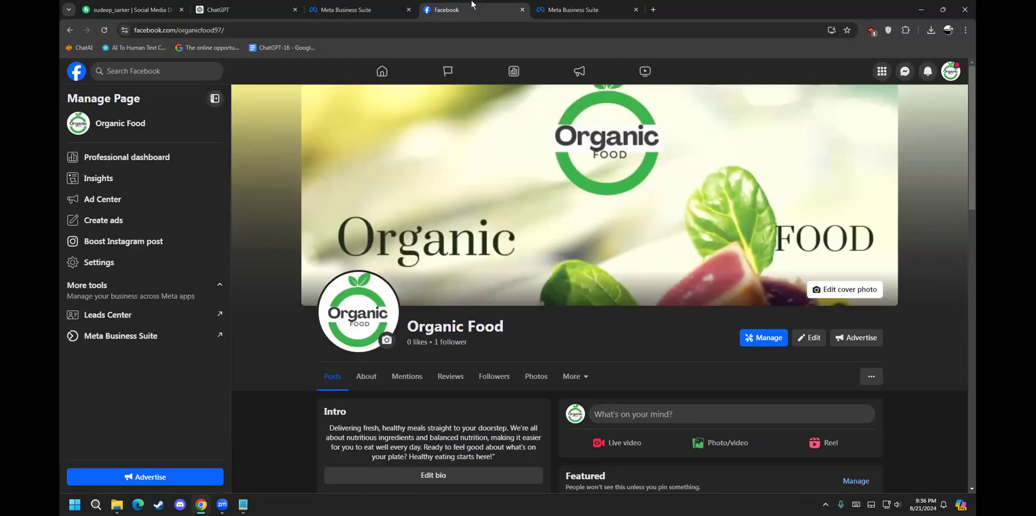
Step: Switch to NexThread BD's Pages settings and briefly look at the Add options
left_click(345, 10)
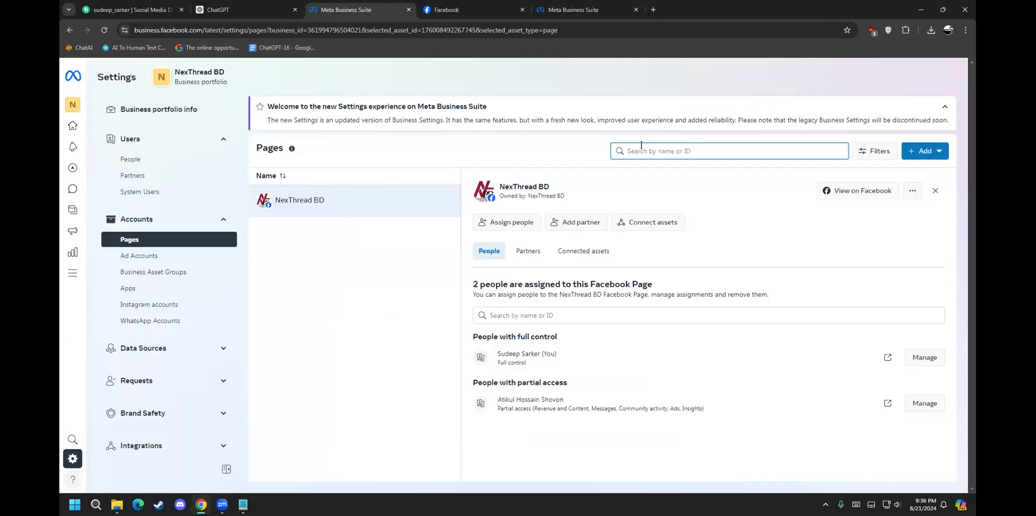
left_click(912, 147)
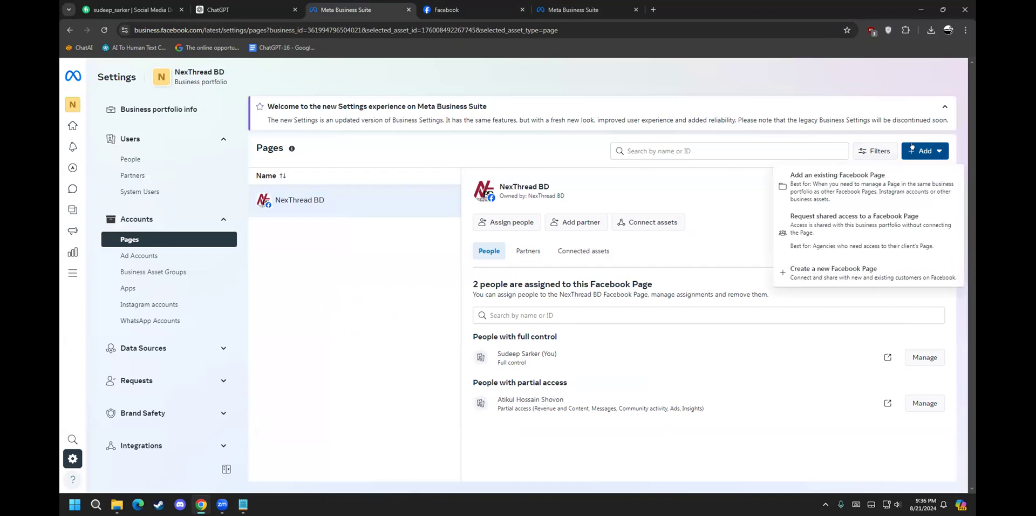
left_click(743, 157)
left_click(857, 257)
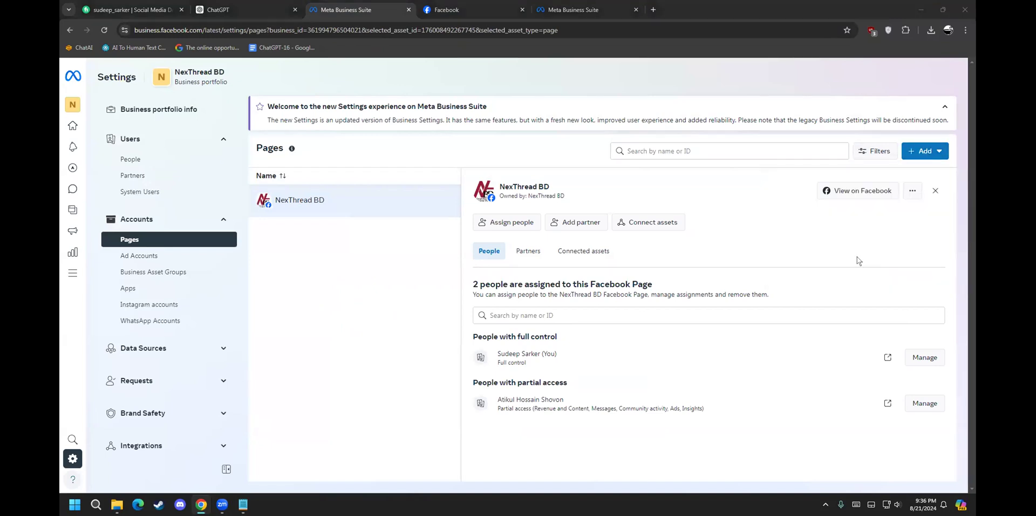
Step: Search Pages by the copied Organic Food asset ID, clear the search, then show the Add options
left_click(701, 152)
key("ctrl+v")
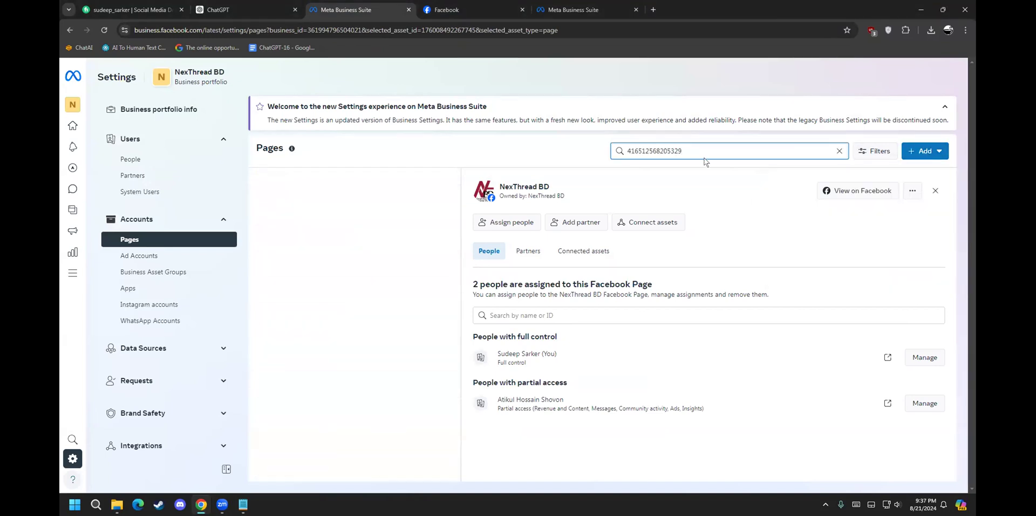
key("BackSpace")
type("9")
left_click(837, 149)
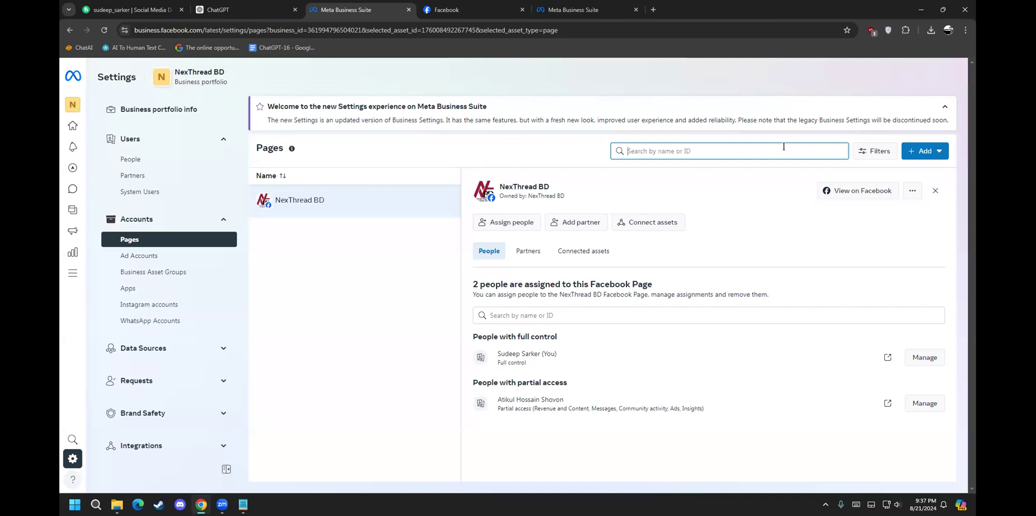
key("ctrl+v")
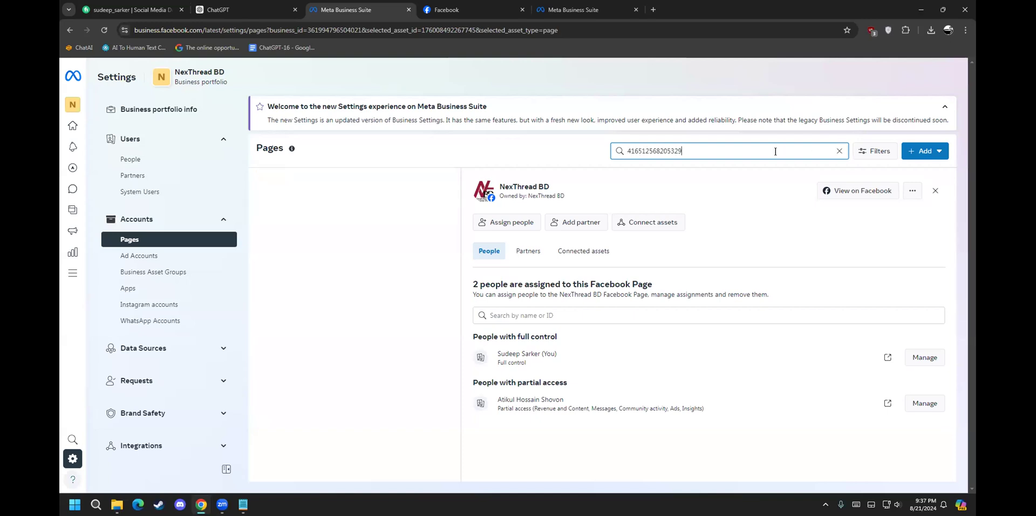
key("BackSpace")
left_click(839, 150)
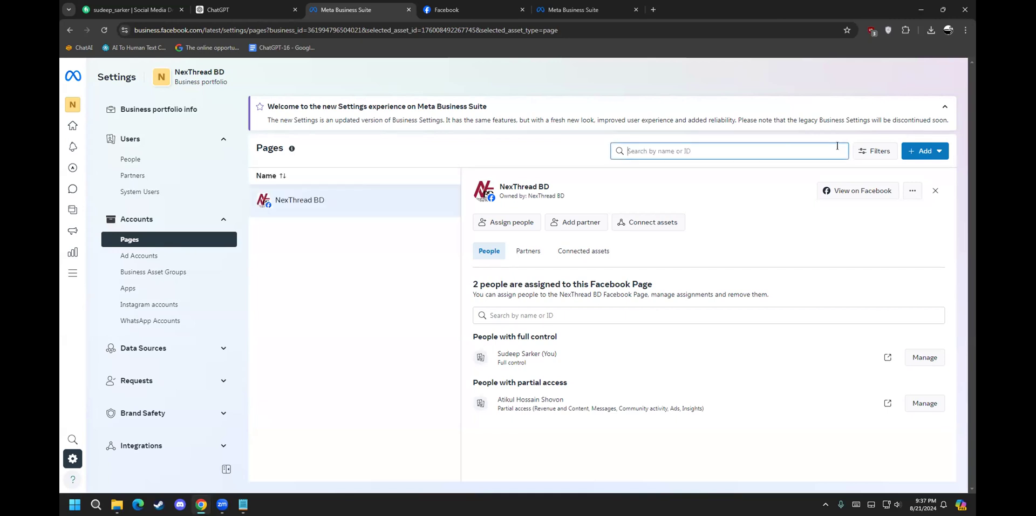
left_click(938, 147)
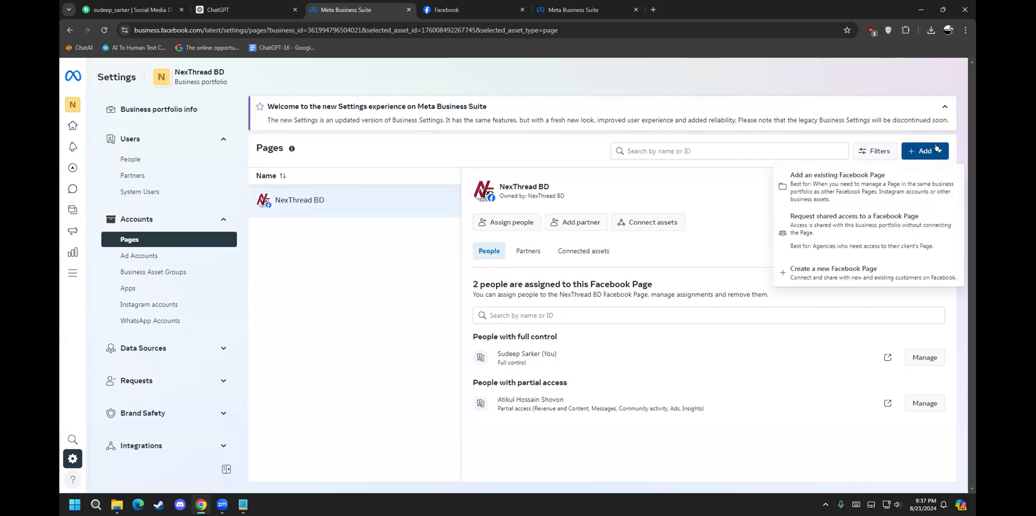
Step: Choose Request shared access to a Facebook Page and focus the empty Page name or URL field
left_click(822, 223)
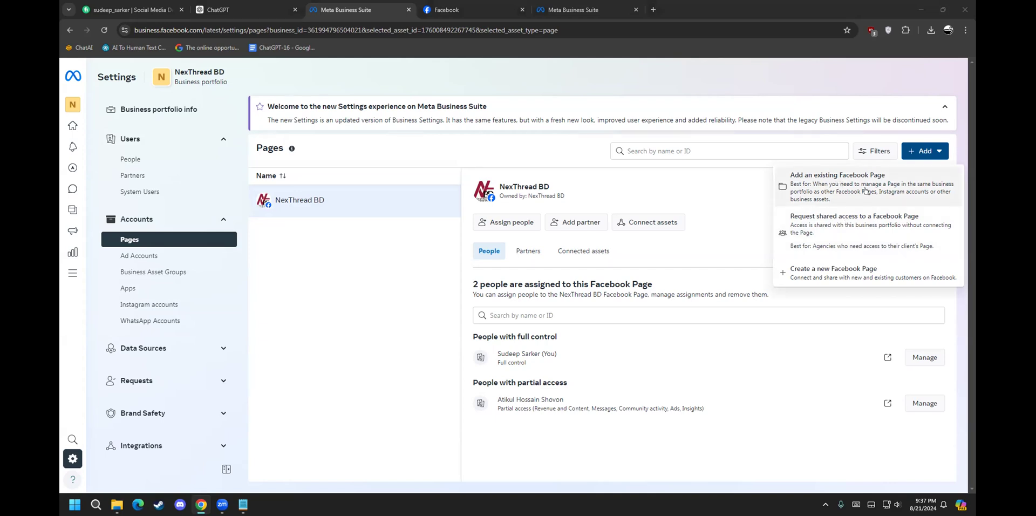
left_click(831, 221)
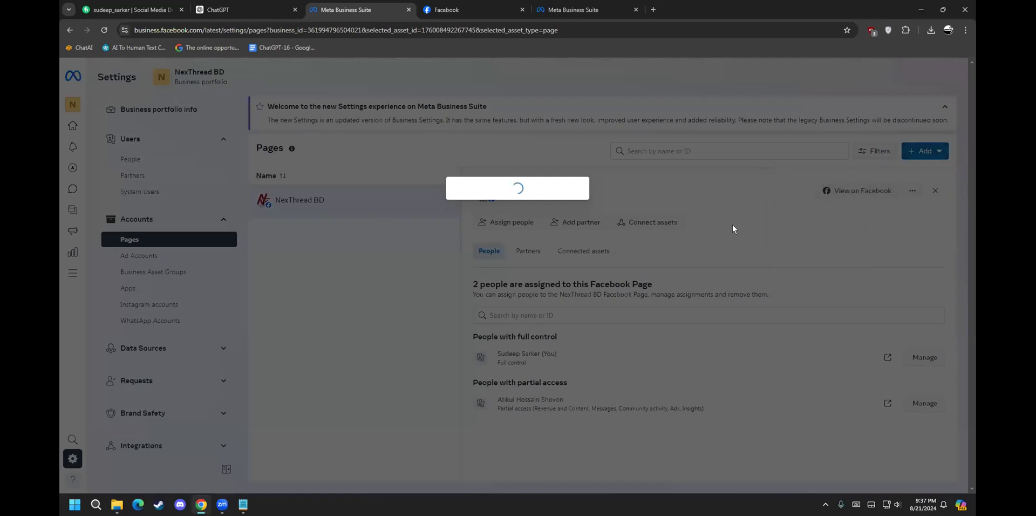
left_click(668, 201)
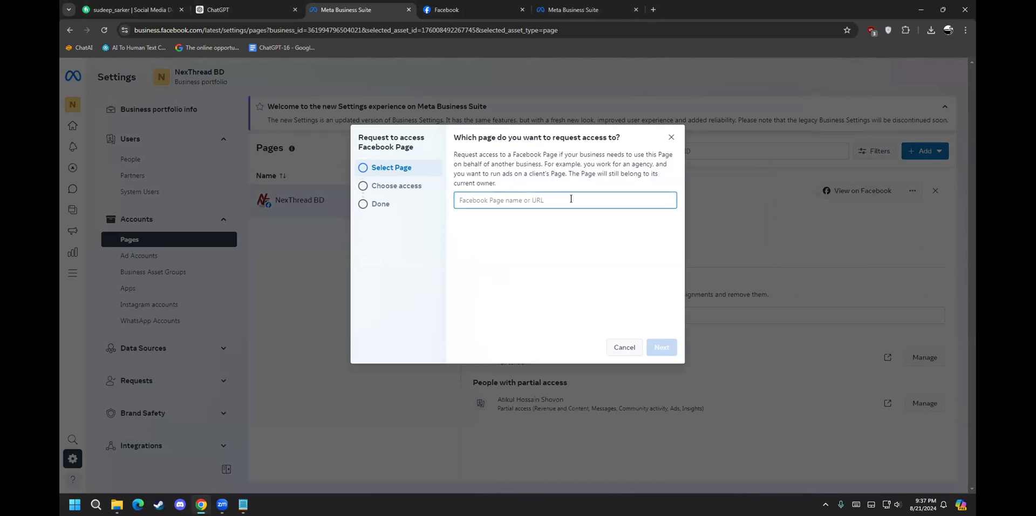
left_click(795, 271)
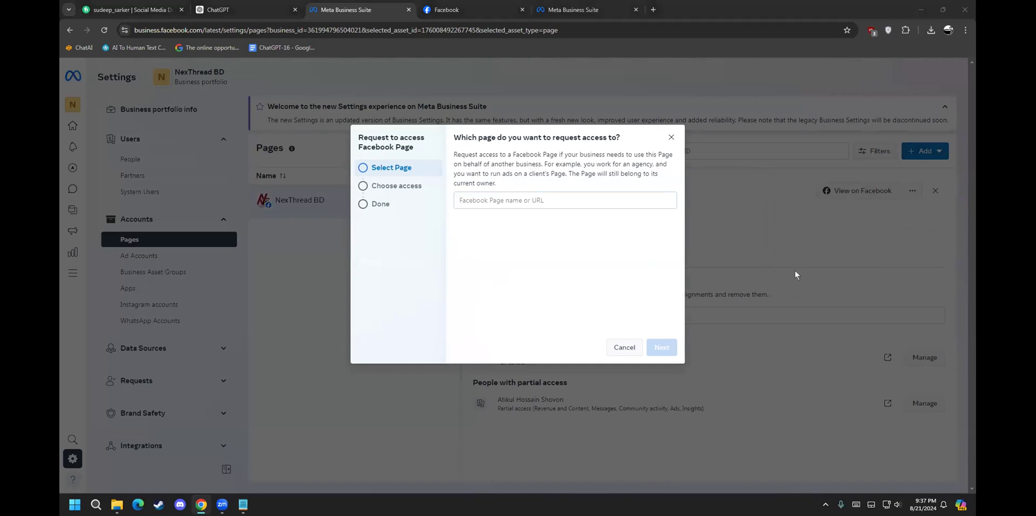
left_click(475, 9)
Step: Search Facebook for 'gamers of bang' and open the Gamers of Bangladesh group
left_click(77, 72)
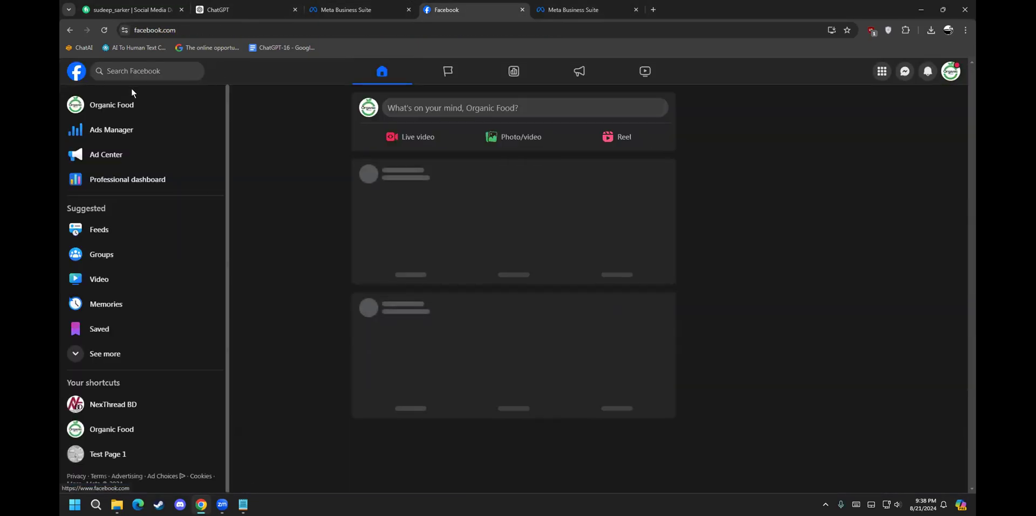
left_click(171, 64)
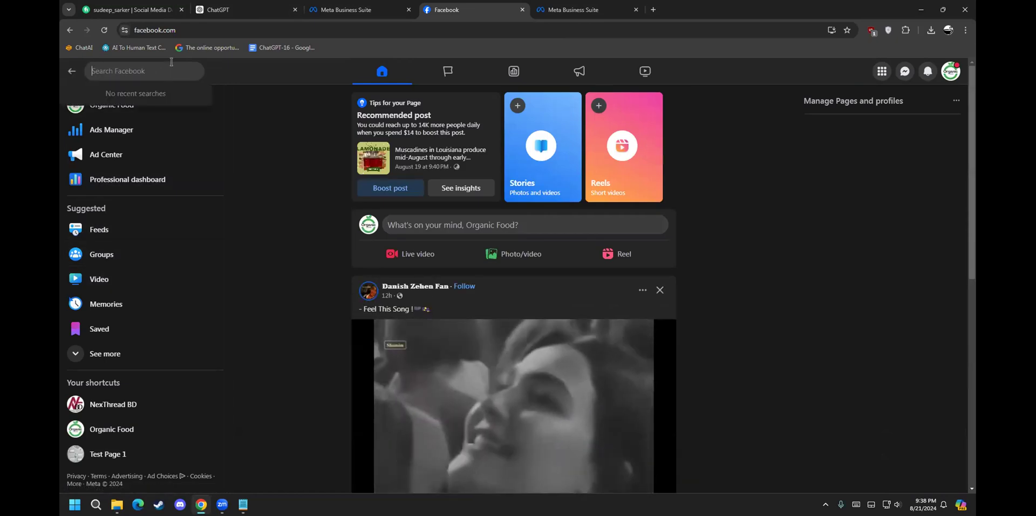
type("gamers of bangl")
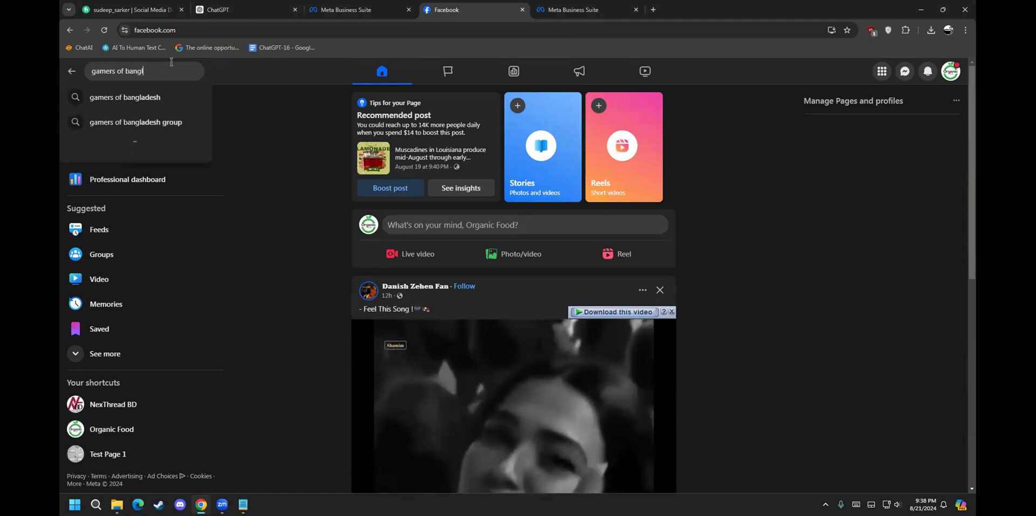
left_click(162, 90)
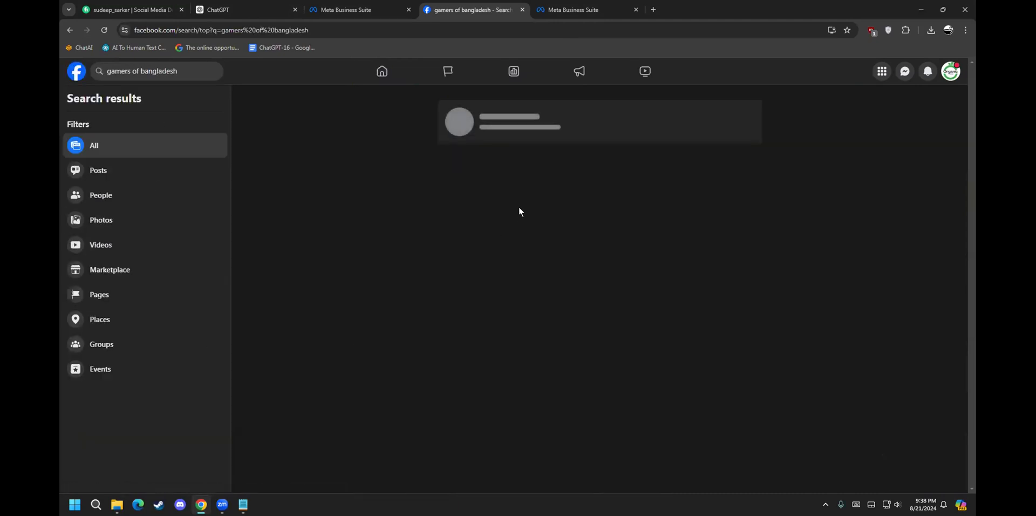
left_click(514, 108)
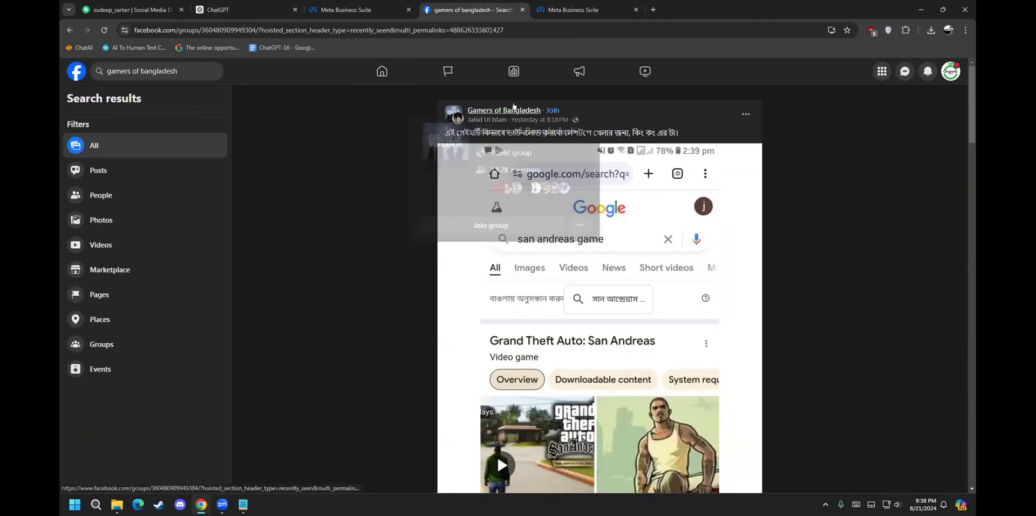
Step: Copy the group's web address, close its tab and return to the access request
left_click(502, 29)
left_click(501, 30)
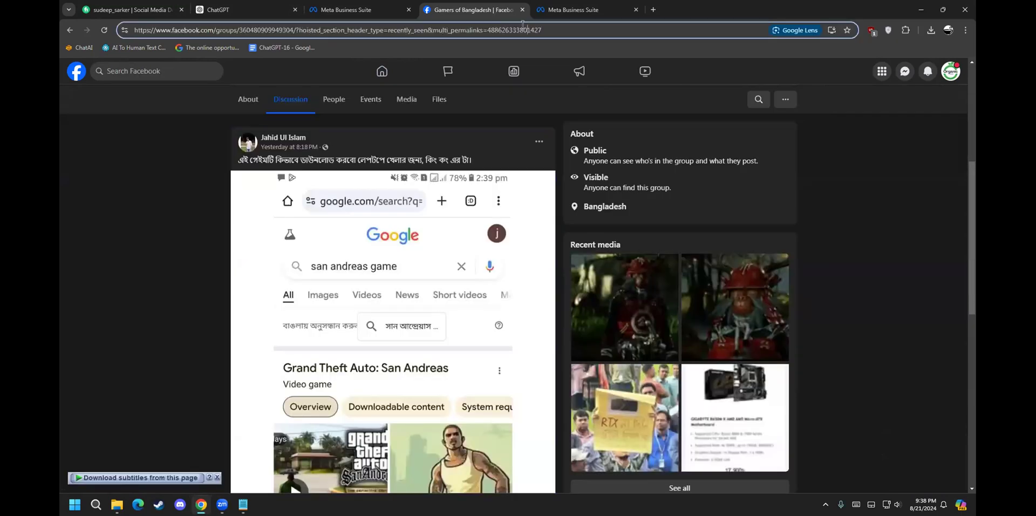
left_click(523, 27)
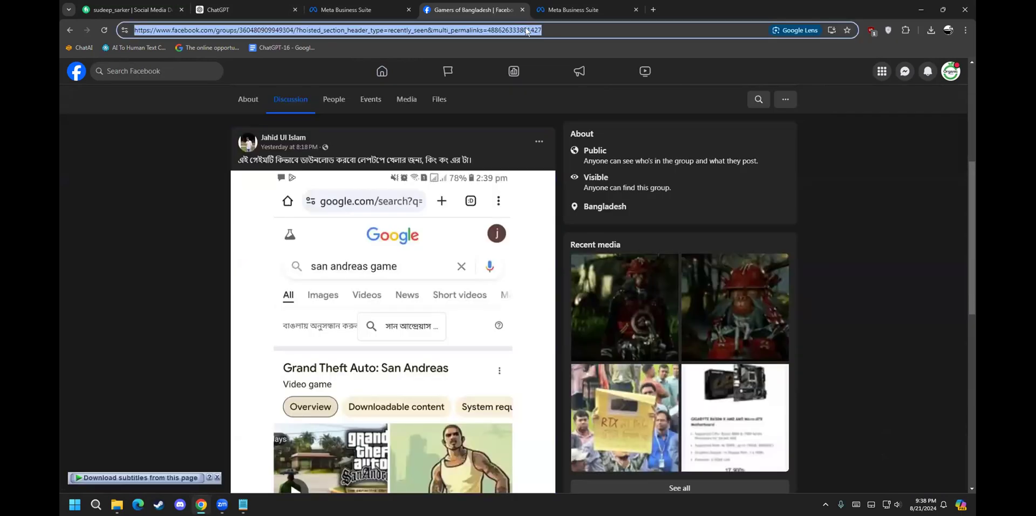
left_click(522, 10)
left_click(361, 6)
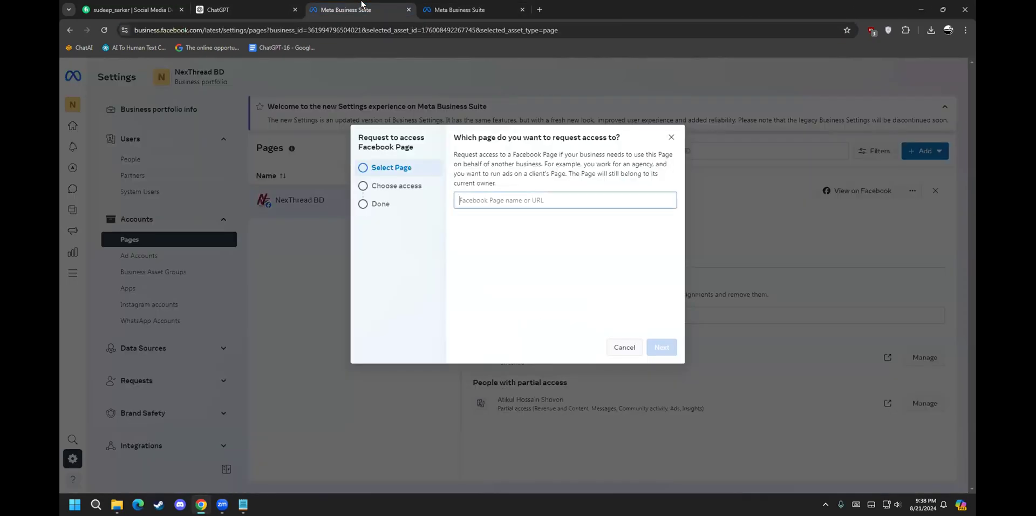
Step: Paste the group link into the Page name or URL field, then clear the field again
left_click(505, 200)
key("ctrl+v")
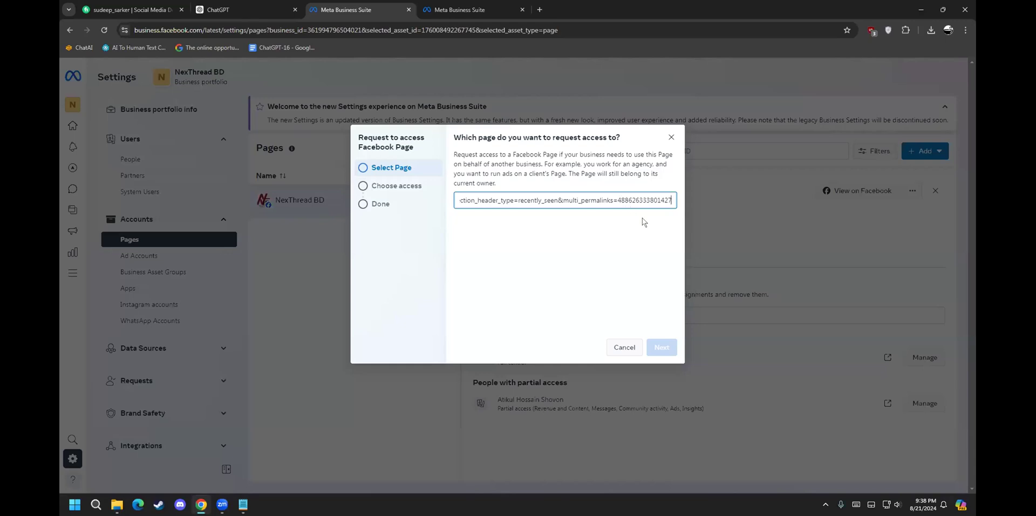
key("Home")
left_click(618, 200)
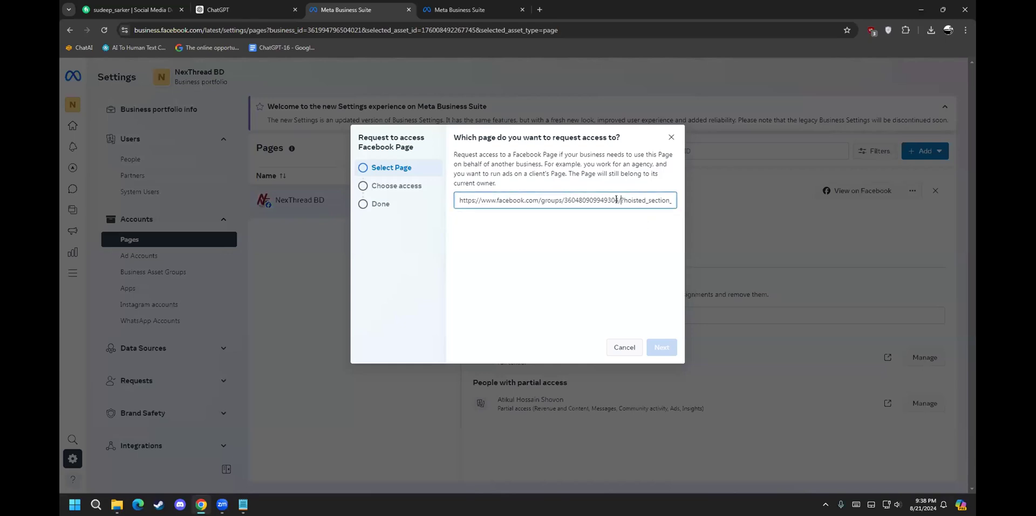
key("ctrl+a")
key("BackSpace")
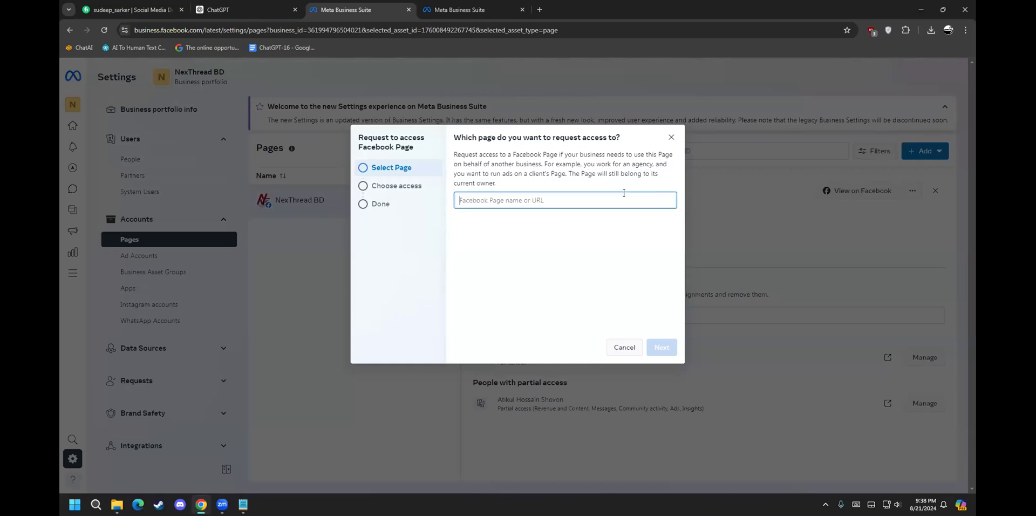
key("ctrl+v")
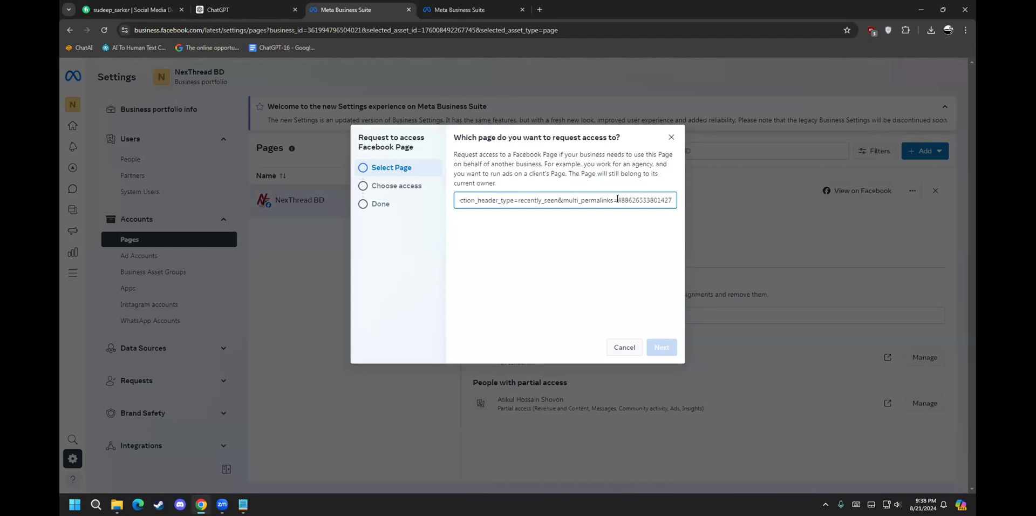
key("BackSpace")
key("BackSpace")
key("BackSpace")
key("BackSpace")
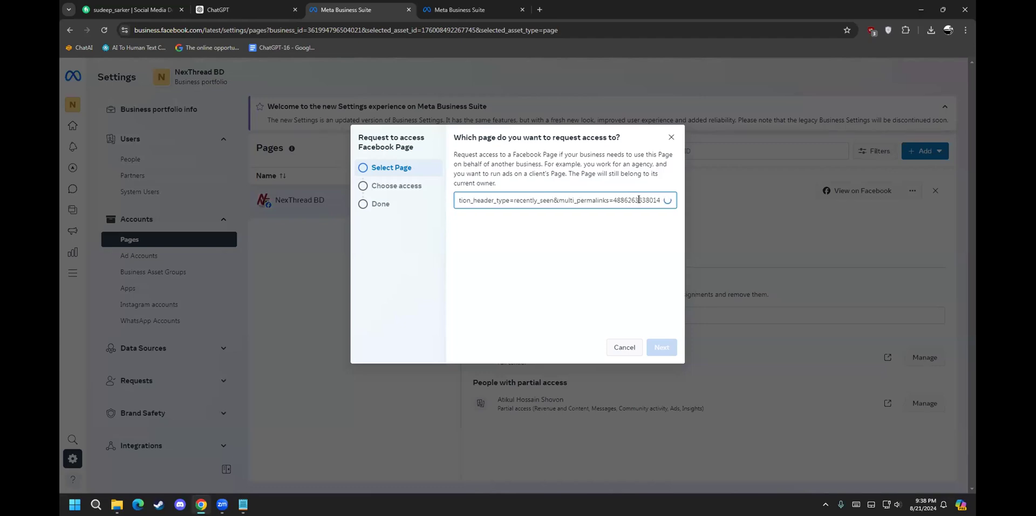
key("BackSpace")
key("BackSpace")
key("BackSpace")
key("BackSpace")
key("BackSpace")
key("BackSpace")
key("BackSpace")
key("BackSpace")
key("BackSpace")
key("BackSpace")
key("BackSpace")
key("BackSpace")
key("BackSpace")
key("BackSpace")
key("BackSpace")
key("BackSpace")
key("BackSpace")
key("BackSpace")
key("BackSpace")
key("BackSpace")
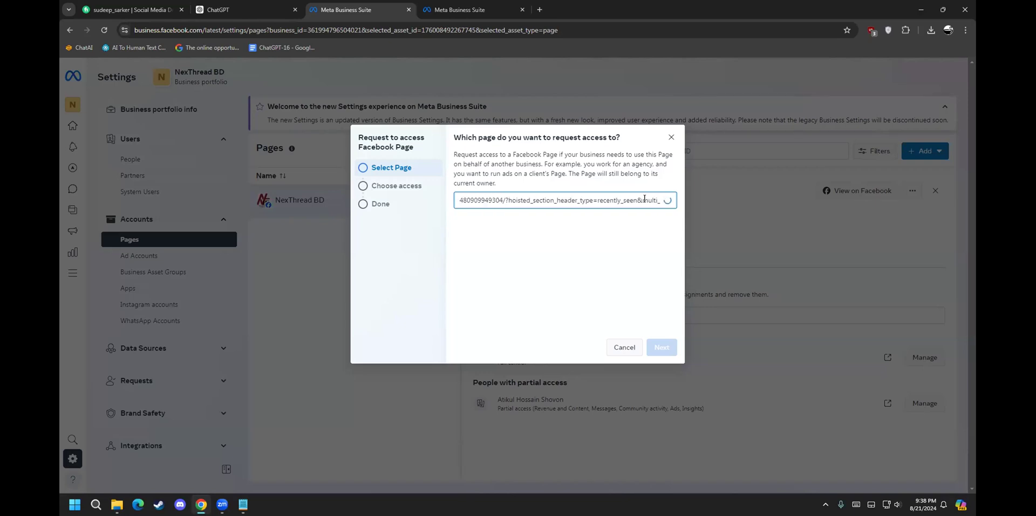
key("BackSpace")
key("BackSpace")
key("BackSpace")
key("BackSpace")
key("BackSpace")
key("BackSpace")
key("BackSpace")
key("BackSpace")
key("BackSpace")
key("BackSpace")
key("BackSpace")
key("BackSpace")
key("BackSpace")
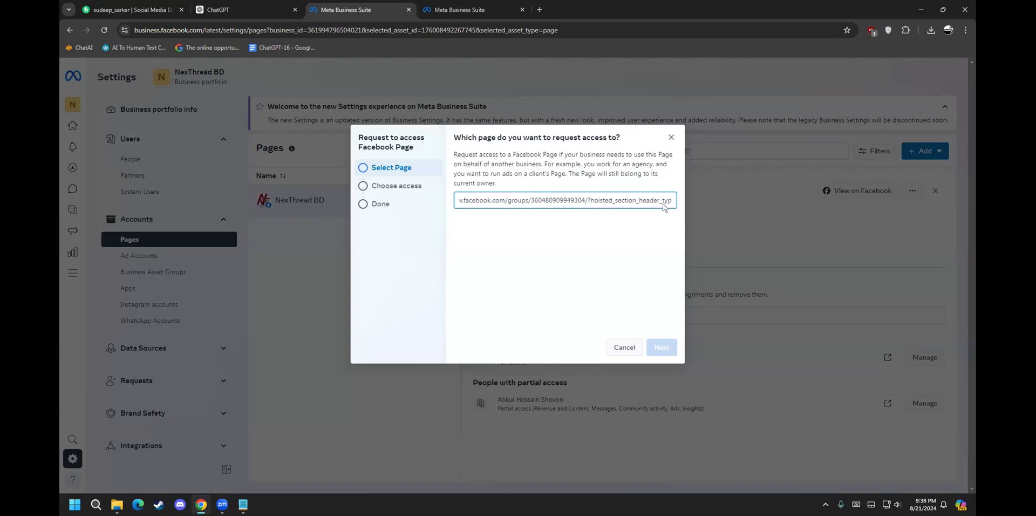
key("BackSpace")
key("BackSpace")
key("BackSpace")
key("BackSpace")
key("BackSpace")
key("BackSpace")
key("BackSpace")
key("BackSpace")
key("BackSpace")
key("BackSpace")
key("BackSpace")
key("BackSpace")
key("BackSpace")
key("BackSpace")
key("BackSpace")
key("BackSpace")
key("BackSpace")
key("BackSpace")
key("BackSpace")
key("BackSpace")
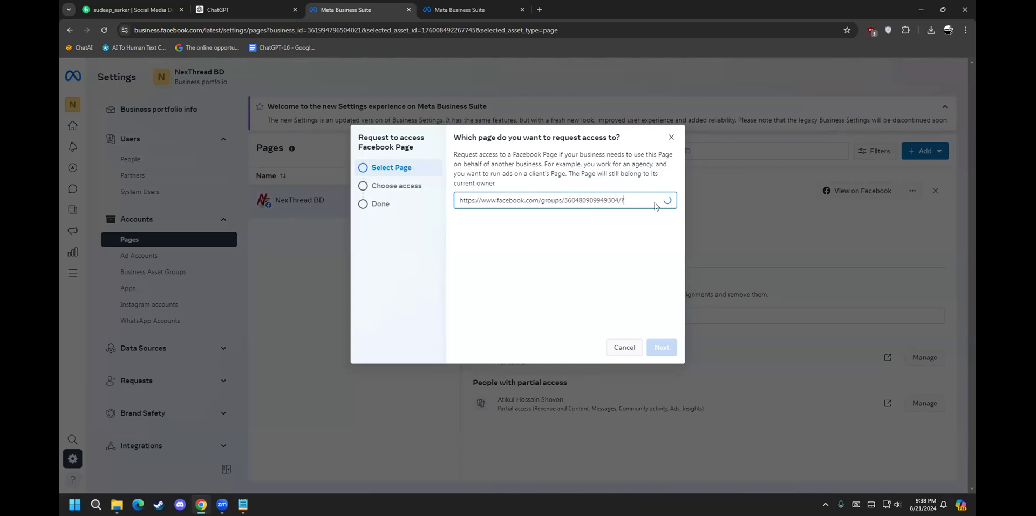
key("ctrl+a")
key("BackSpace")
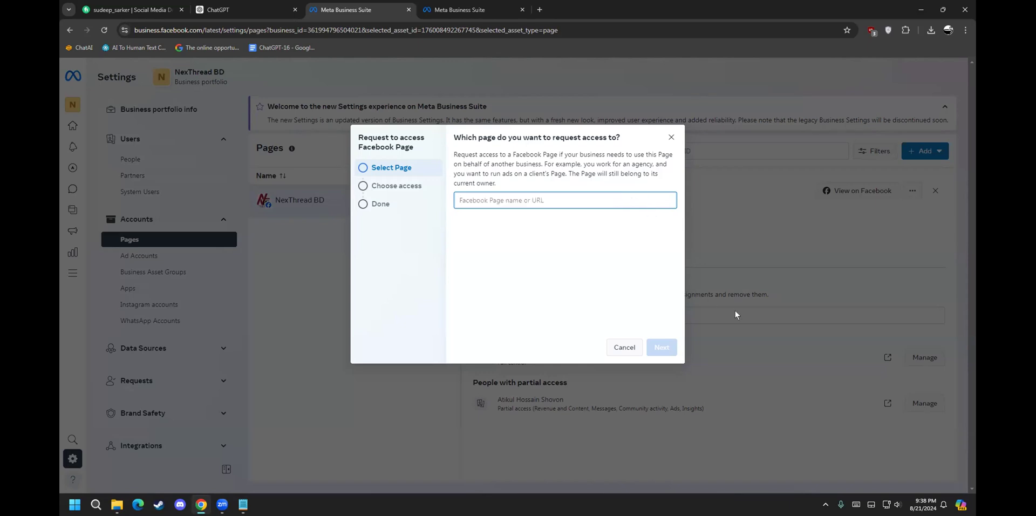
Step: Paste the Digital Marketing Page link, pick it from suggestions and continue to Choose access
key("alt+Tab")
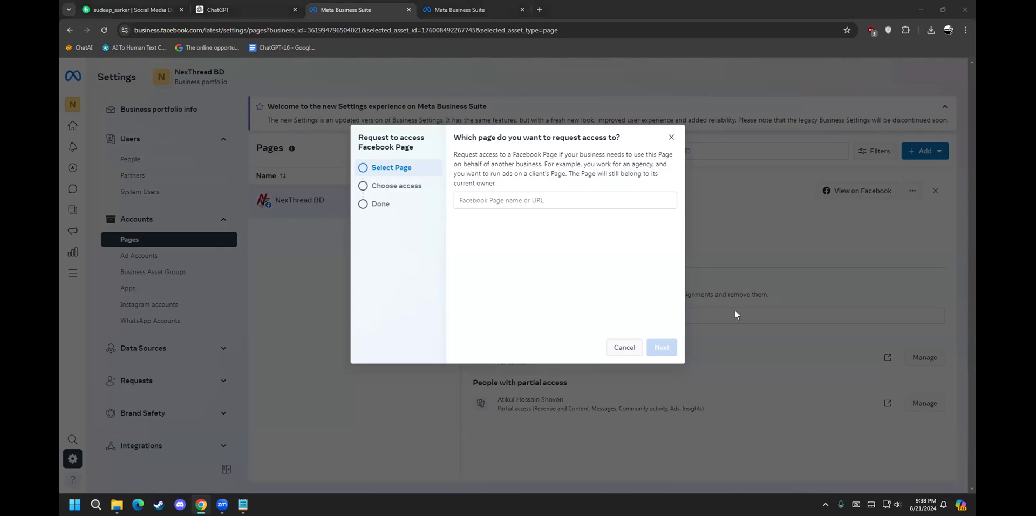
left_click(554, 196)
type("https://www.facebook.com/digitalmarketing573/")
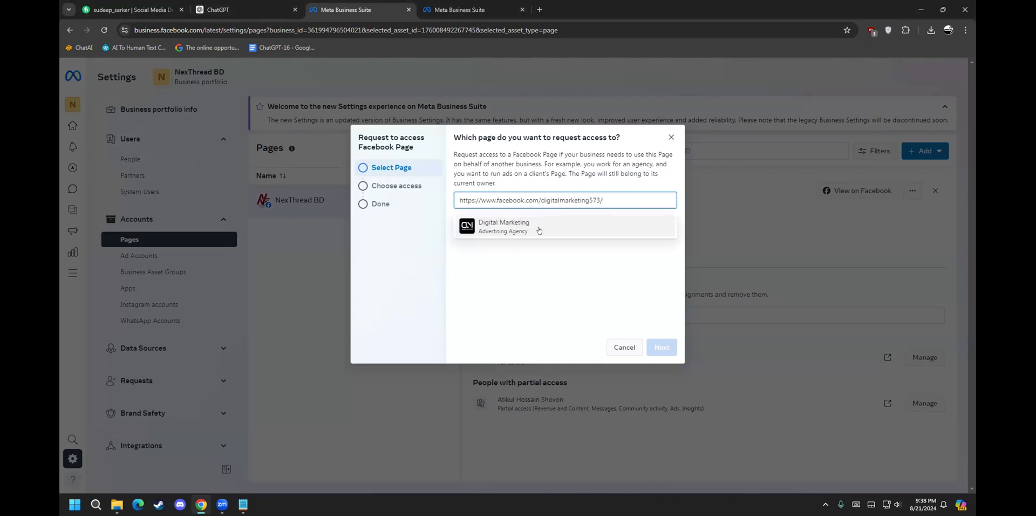
left_click(516, 227)
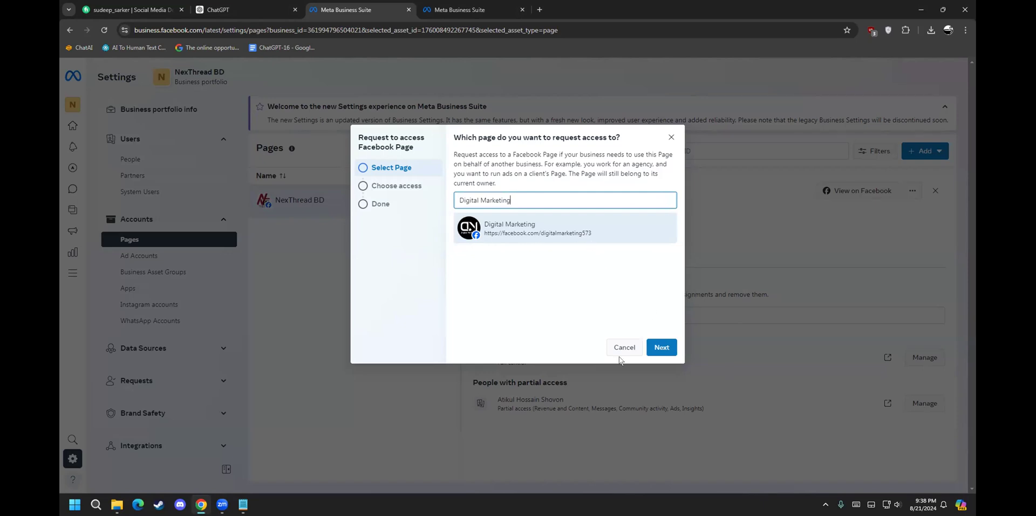
left_click(668, 349)
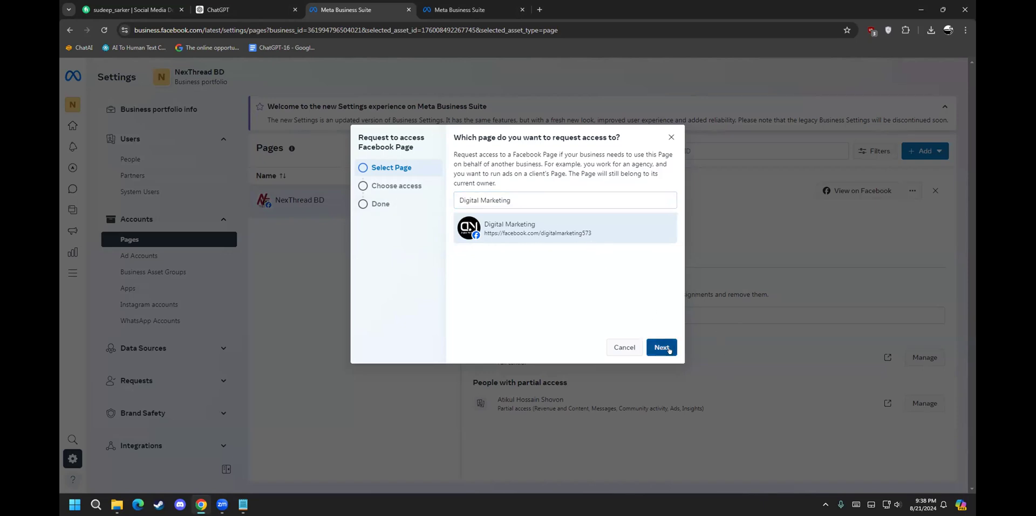
left_click(668, 350)
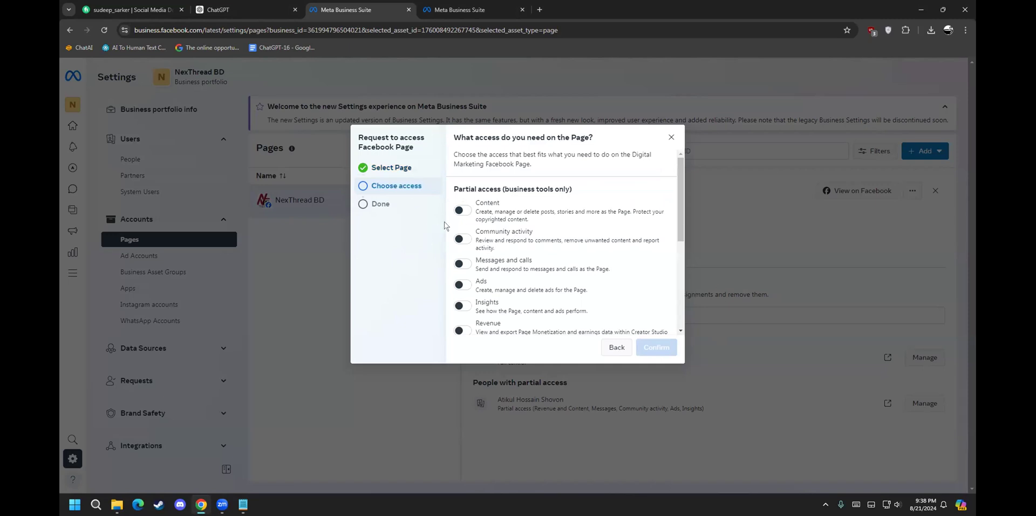
Step: Turn on Content, Community activity, Messages and calls, Ads, Insights, Revenue and partial access
scroll(456, 216, "down", 2)
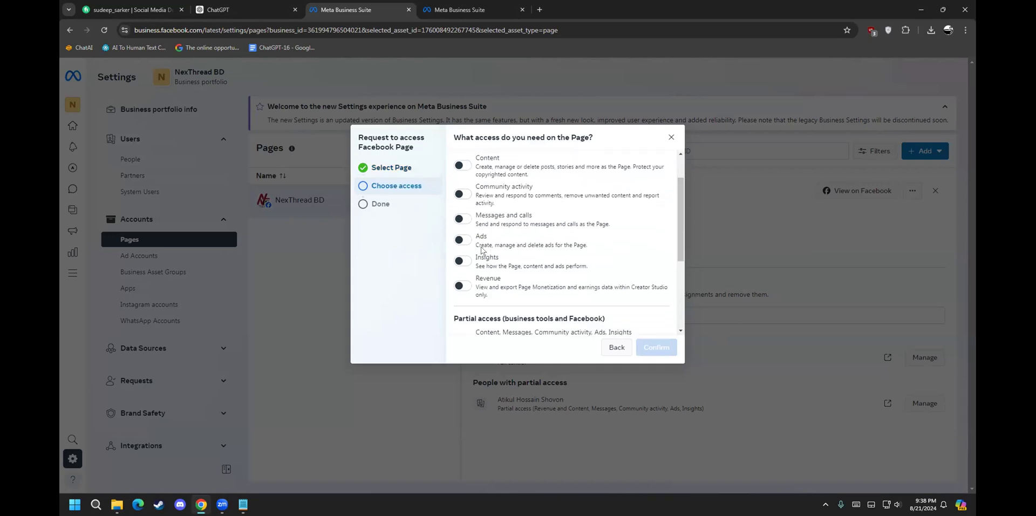
scroll(456, 236, "up", 2)
left_click(468, 210)
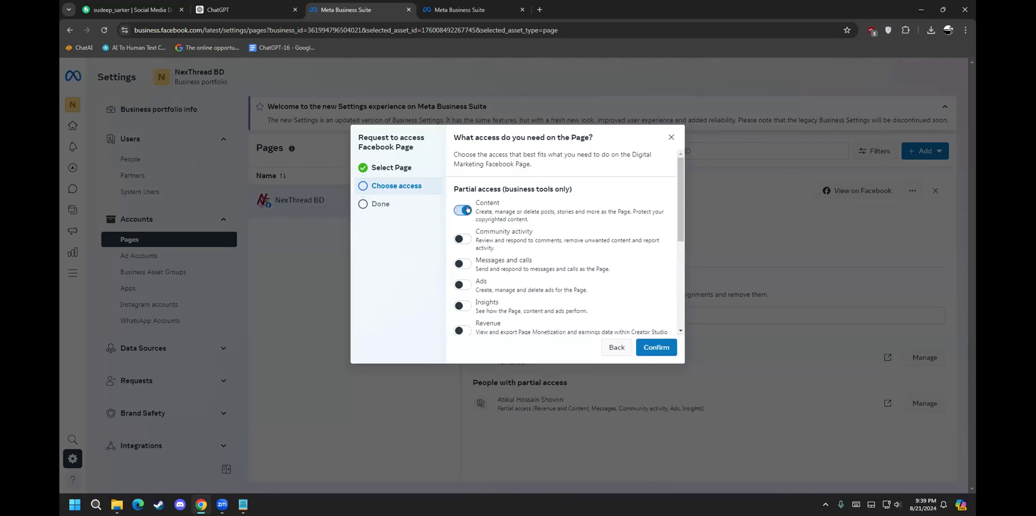
left_click(462, 239)
left_click(464, 265)
scroll(464, 267, "down", 1)
left_click(462, 236)
left_click(463, 258)
left_click(459, 282)
left_click_drag(503, 284, 522, 280)
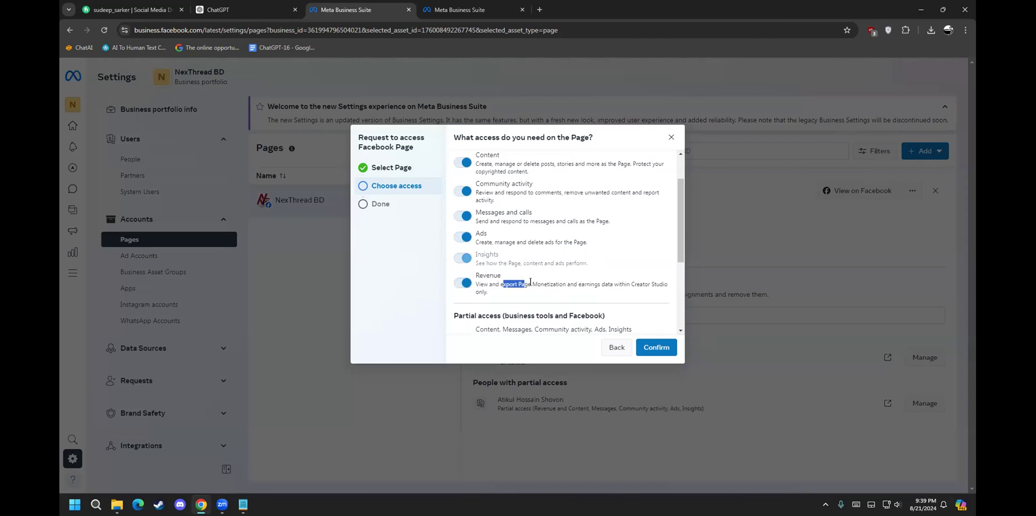
left_click(530, 281)
scroll(522, 276, "down", 3)
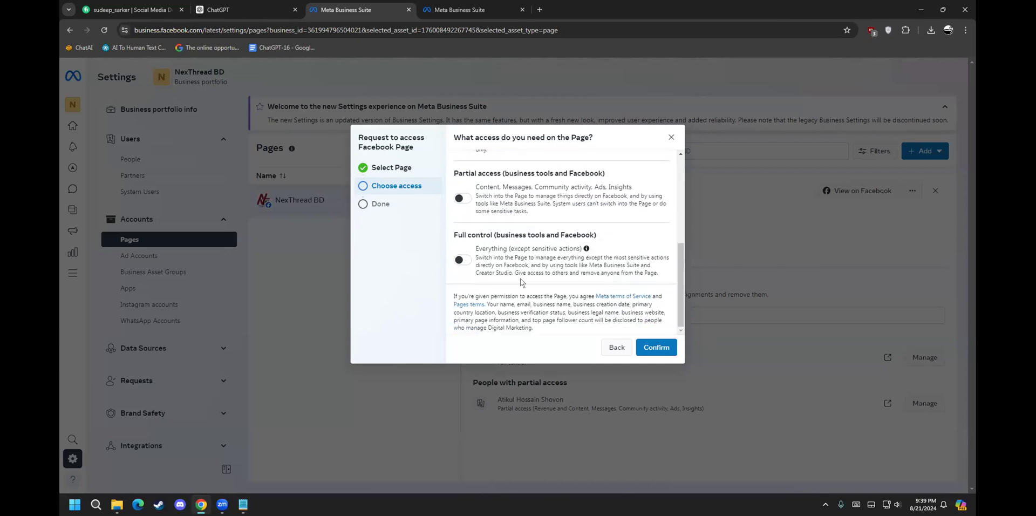
left_click(465, 198)
Step: Close the access request unsent, choose Add an existing Page, and go to the Organic Food home
left_click(669, 138)
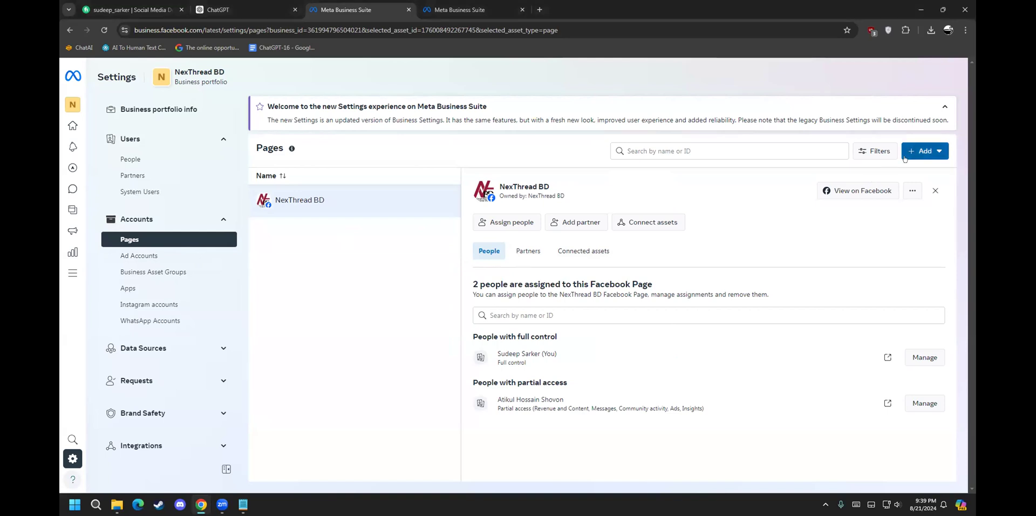
left_click(925, 150)
left_click(865, 179)
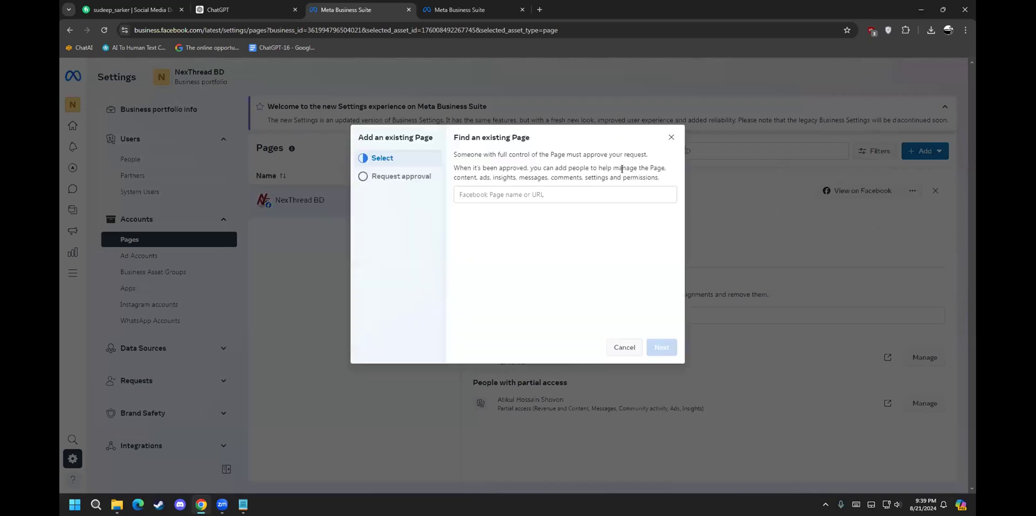
left_click(459, 10)
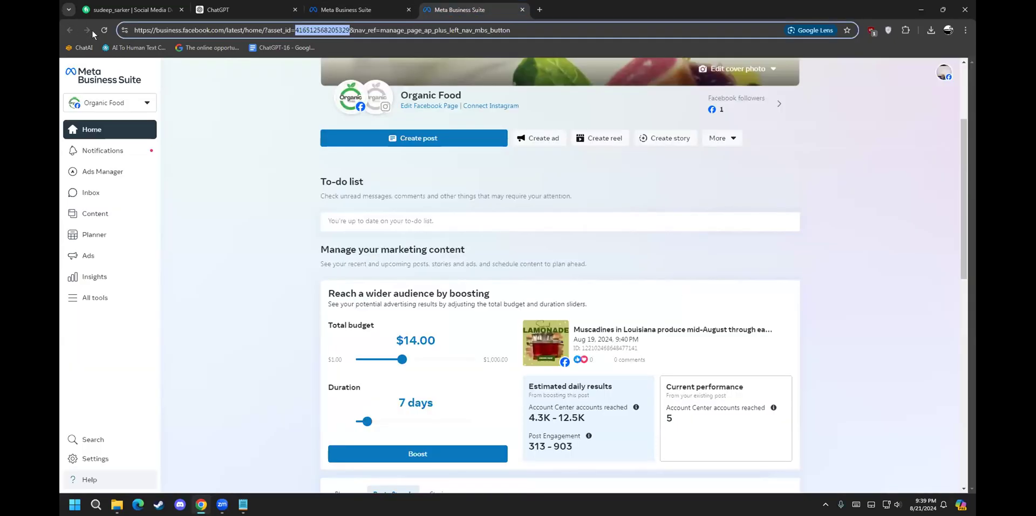
Step: Go to facebook.com and open the Organic Food Page from the sidebar shortcuts
left_click(421, 29)
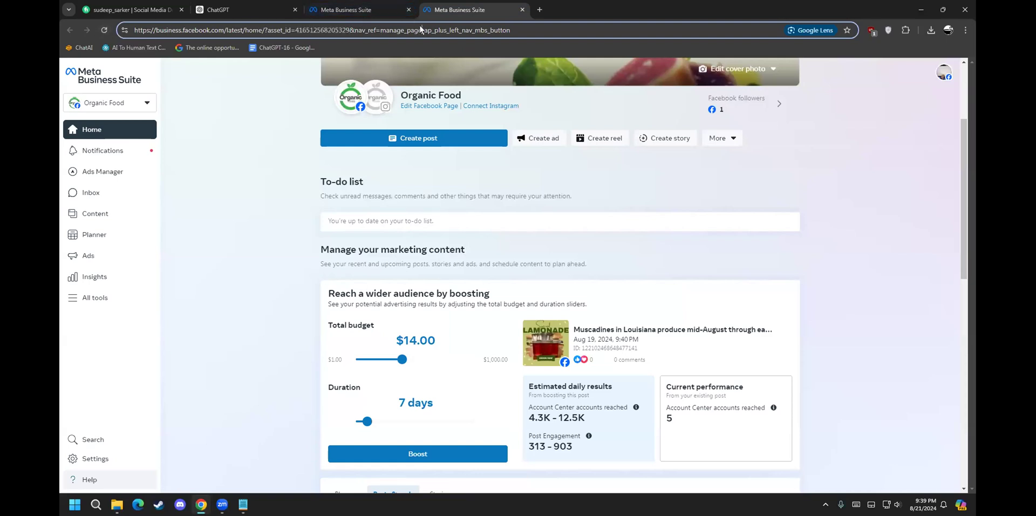
left_click_drag(516, 26, 130, 32)
type("facebook.com")
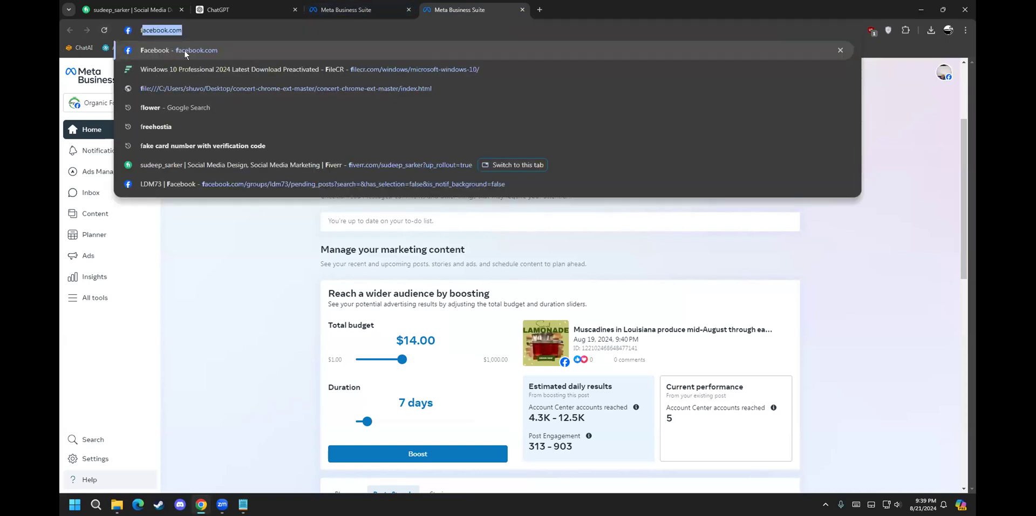
left_click(184, 51)
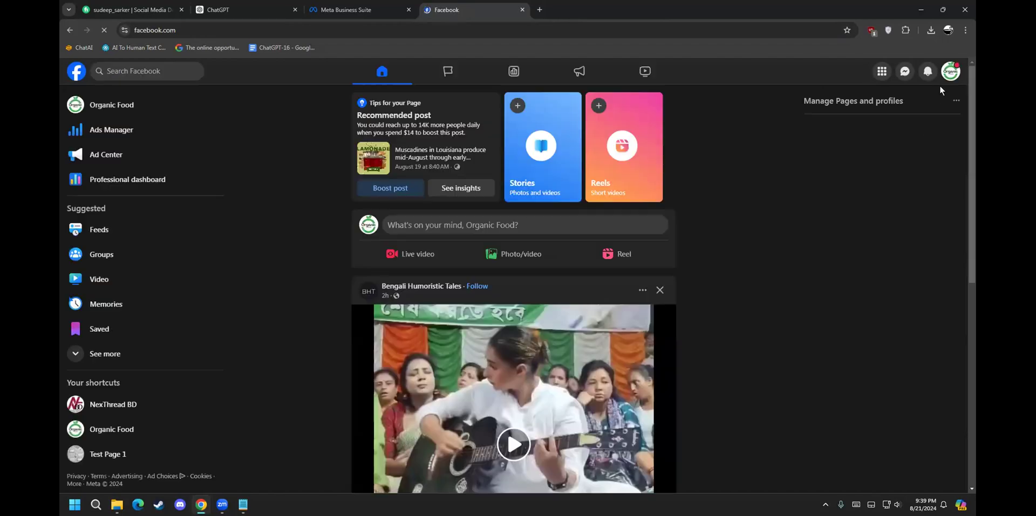
left_click(119, 353)
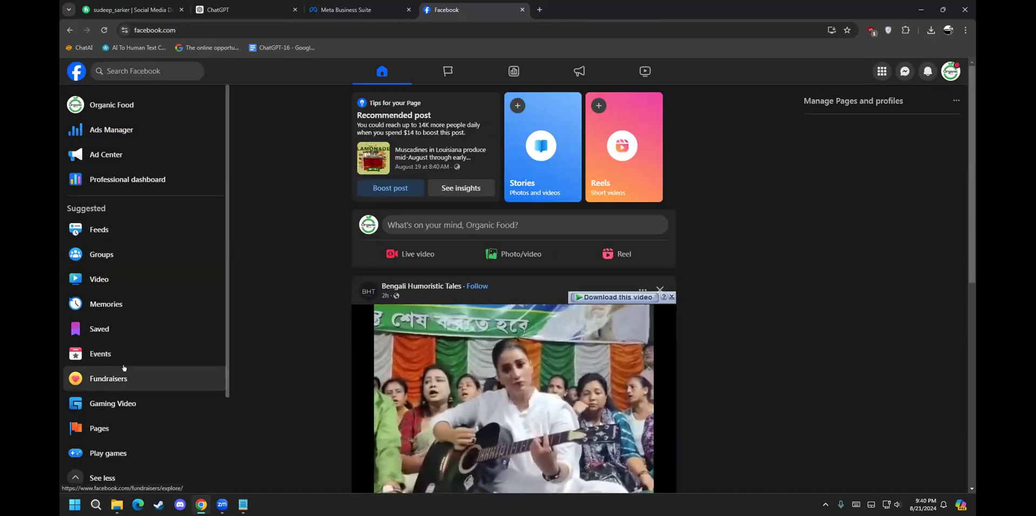
scroll(122, 367, "down", 3)
left_click(131, 423)
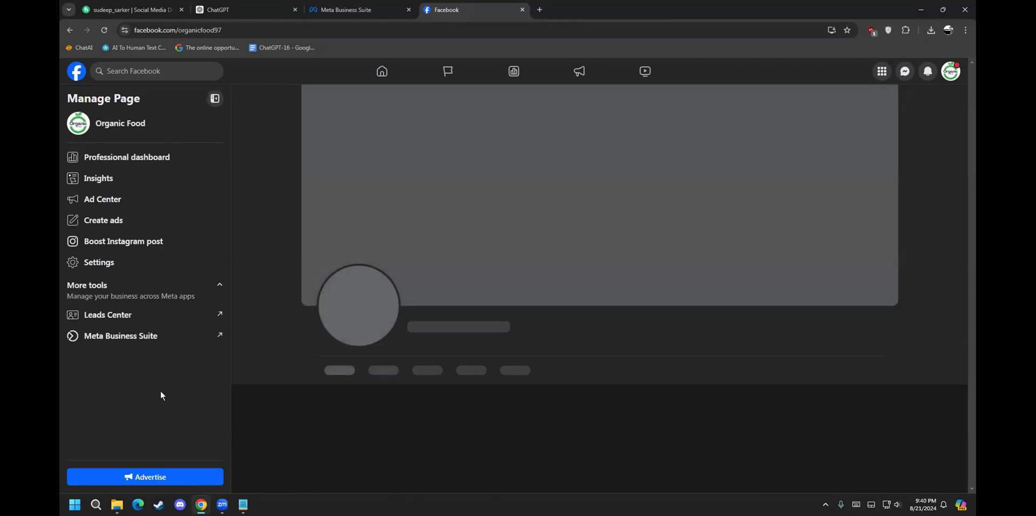
Step: Copy the Organic Food Page address and paste it into the existing-Page field
left_click(298, 30)
left_click(297, 30)
key("ctrl+a")
key("ctrl+c")
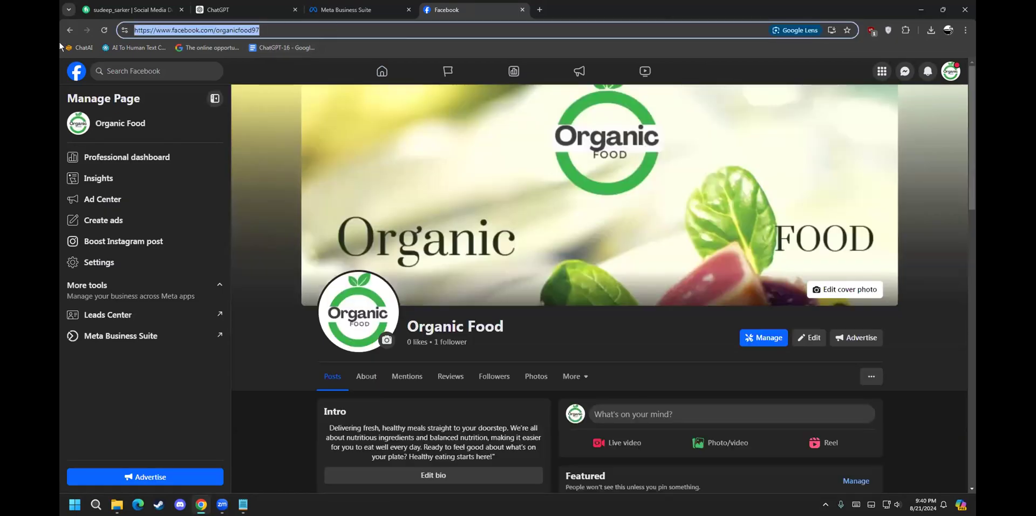
left_click(367, 5)
left_click(502, 194)
key("ctrl+v")
Step: Select Organic Food, reach the review step, agree to the terms, then close without claiming
left_click(545, 221)
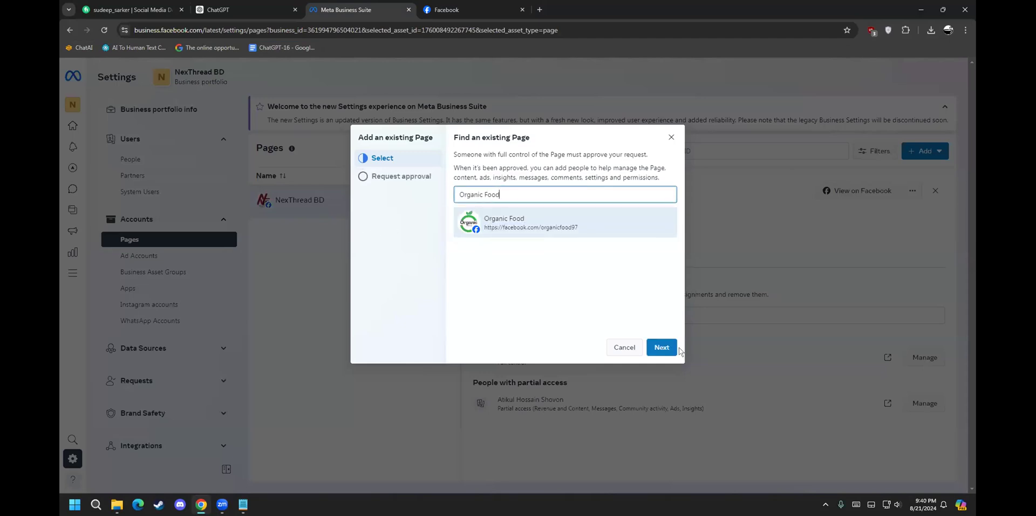
left_click(662, 347)
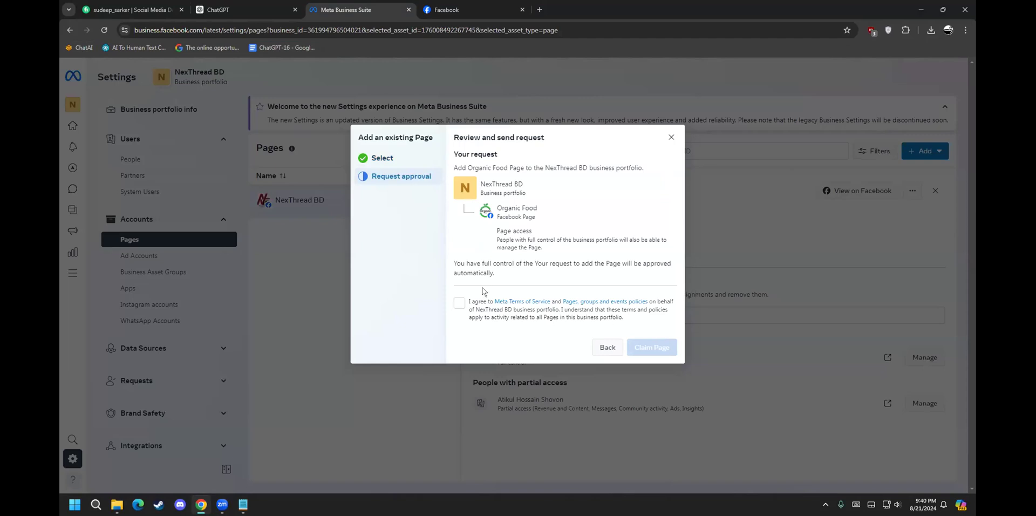
left_click(459, 302)
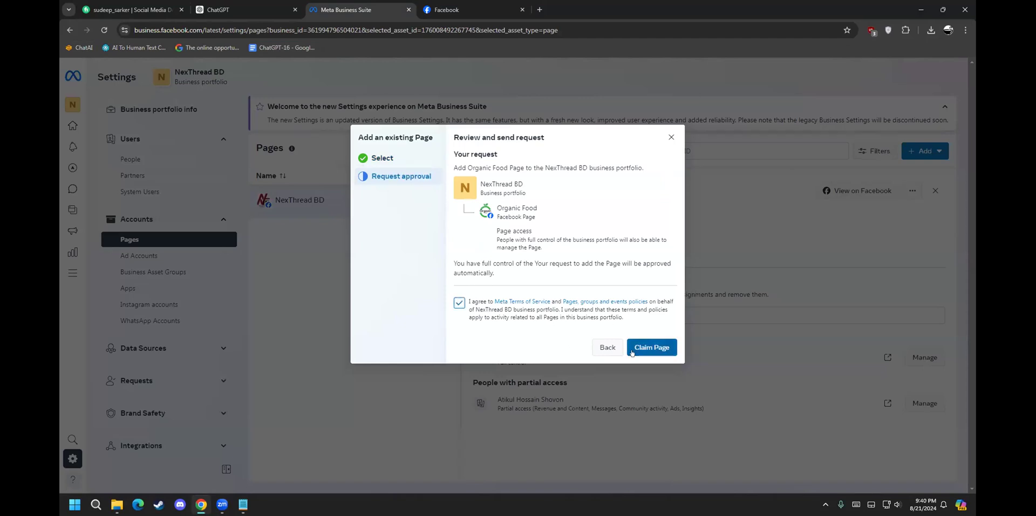
left_click(669, 139)
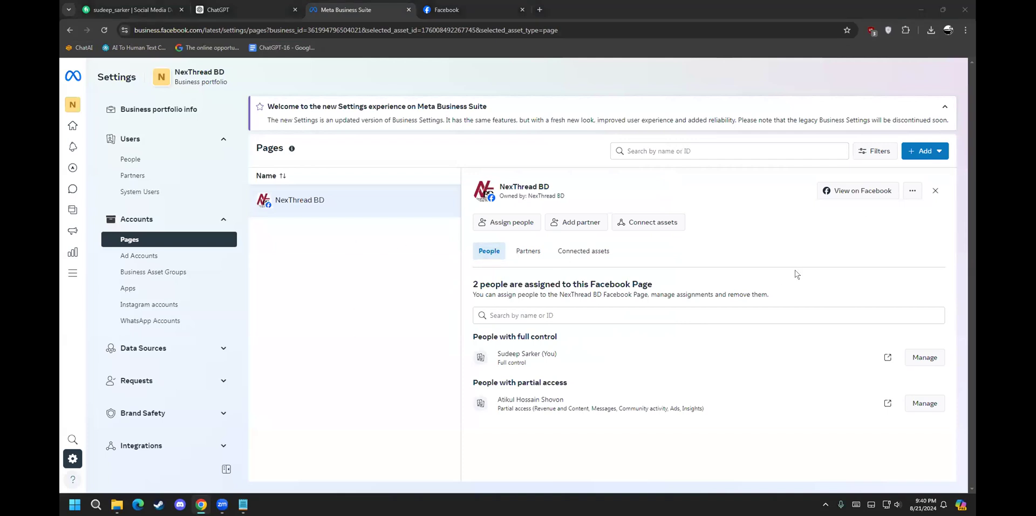
left_click(912, 191)
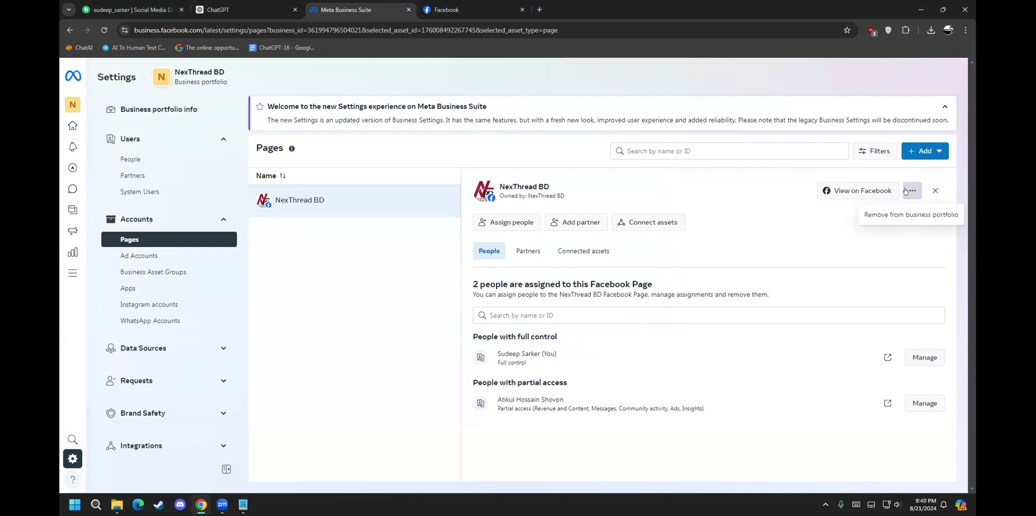
left_click(841, 244)
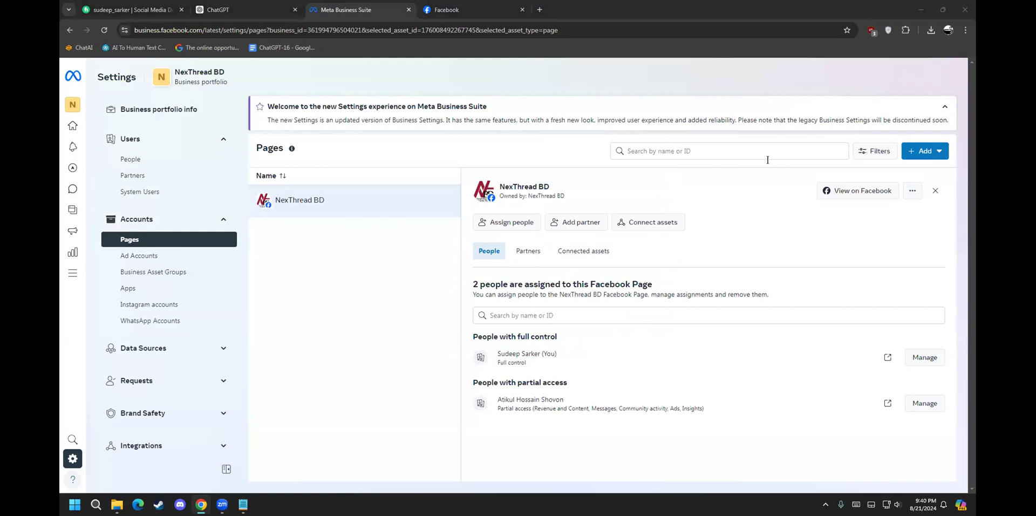
left_click(544, 253)
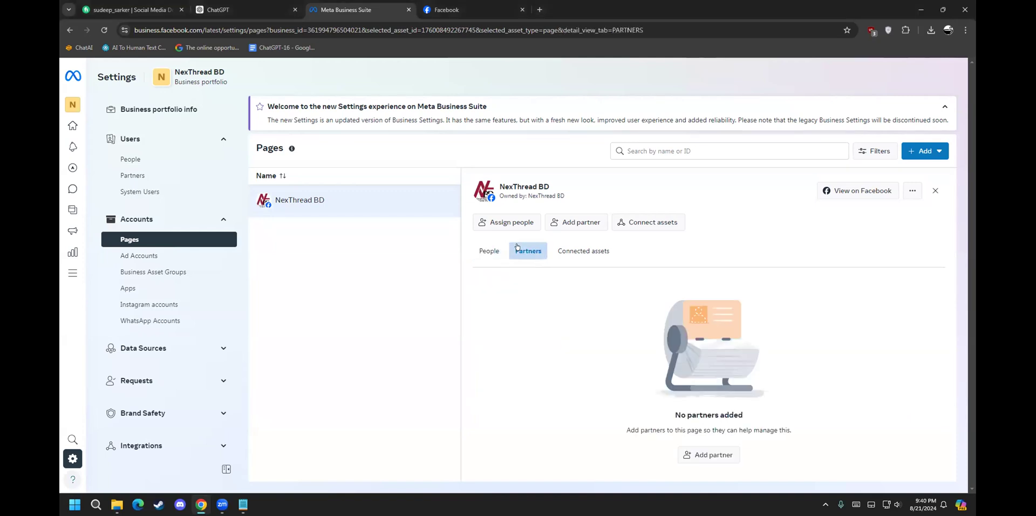
left_click(556, 249)
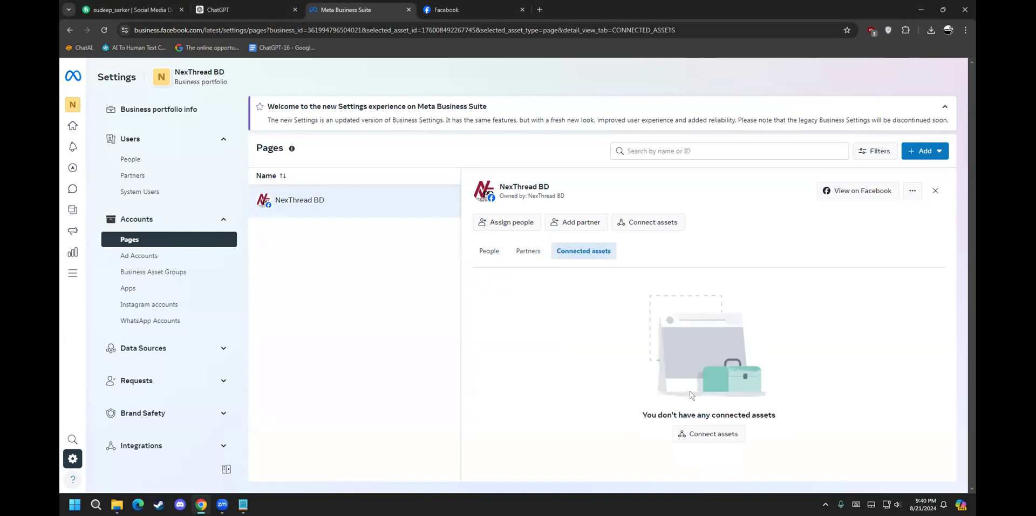
left_click(487, 252)
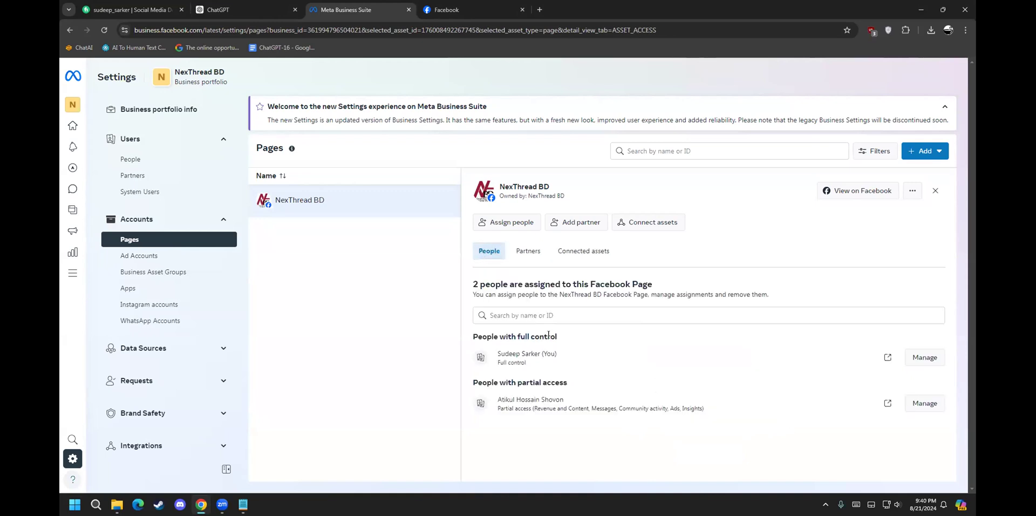
left_click_drag(504, 405, 683, 411)
left_click(683, 413)
left_click_drag(499, 404, 604, 410)
left_click(604, 410)
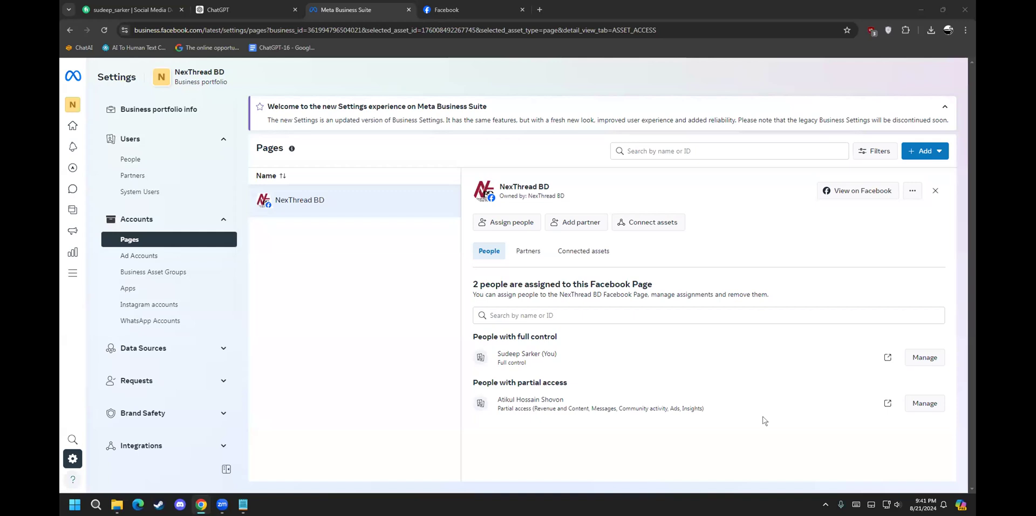
Step: Go to NexThread BD's Ad Accounts settings and bring up the + Add choices
left_click(142, 257)
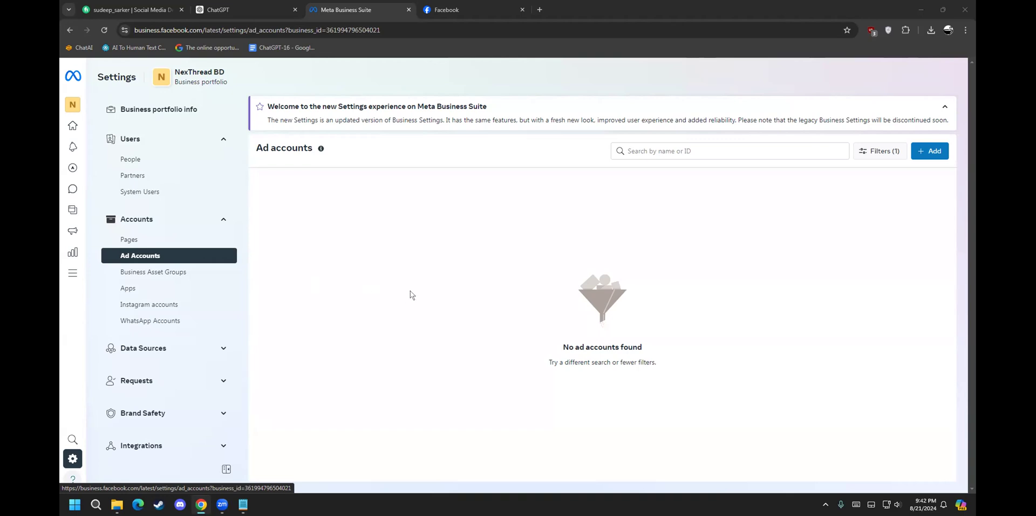
left_click(921, 151)
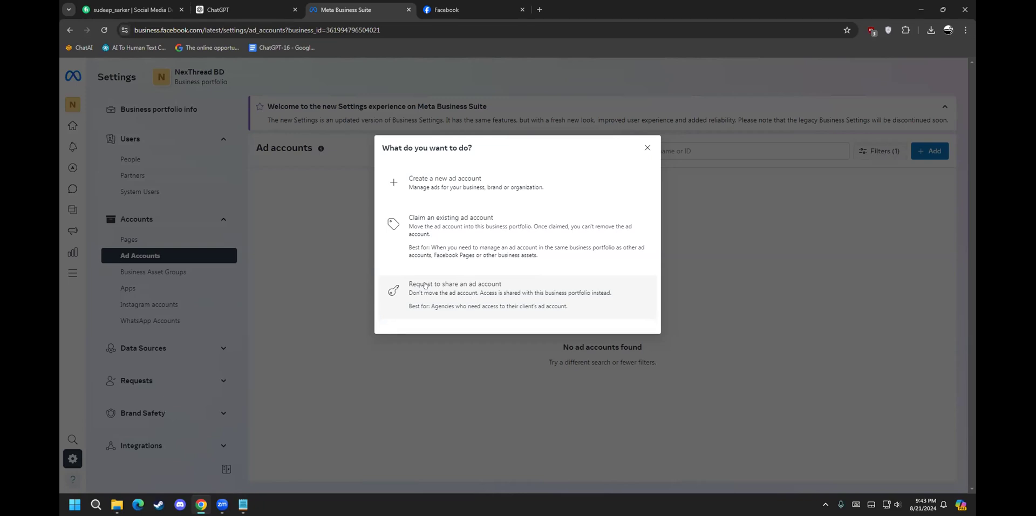
Step: Choose Request to share an ad account, inspect the Ad account ID and portfolio ID, then close it
left_click(484, 287)
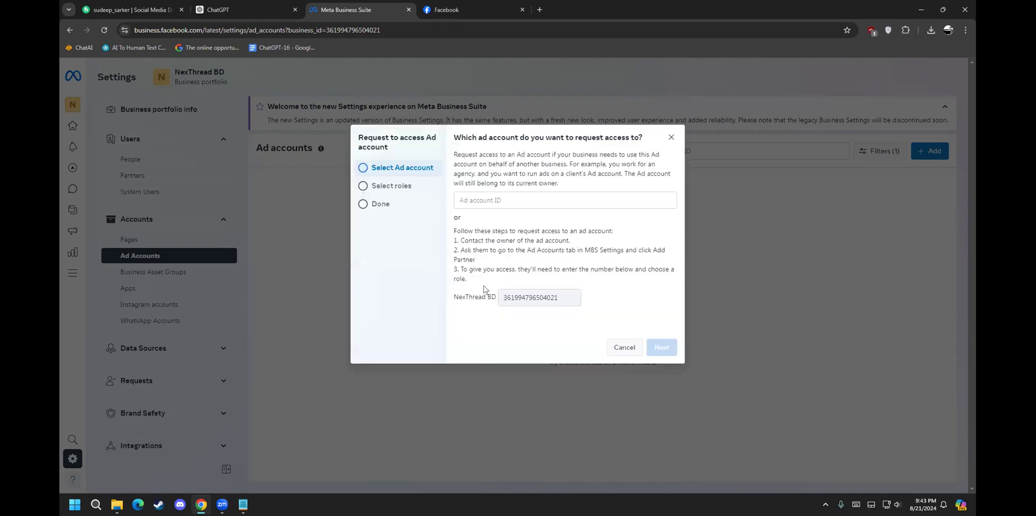
left_click(500, 197)
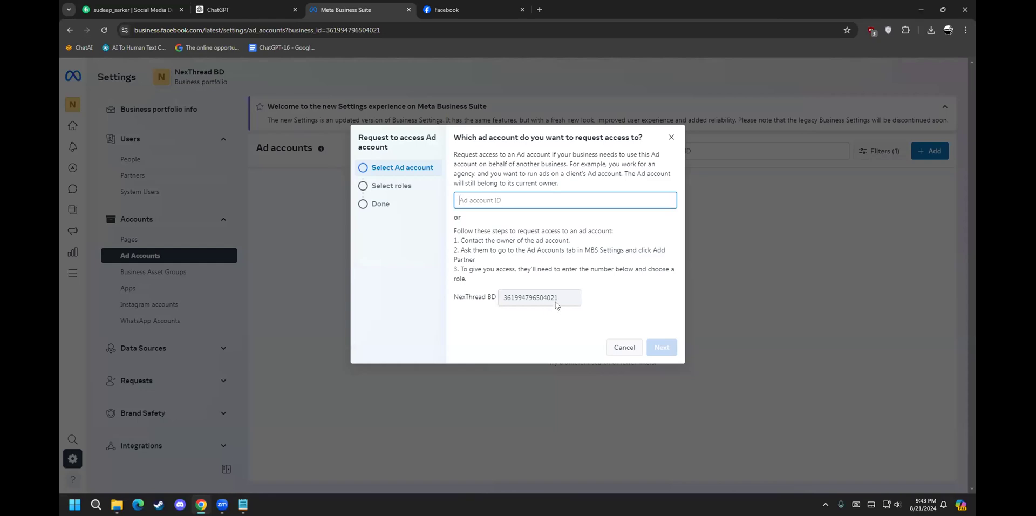
left_click_drag(557, 300, 491, 303)
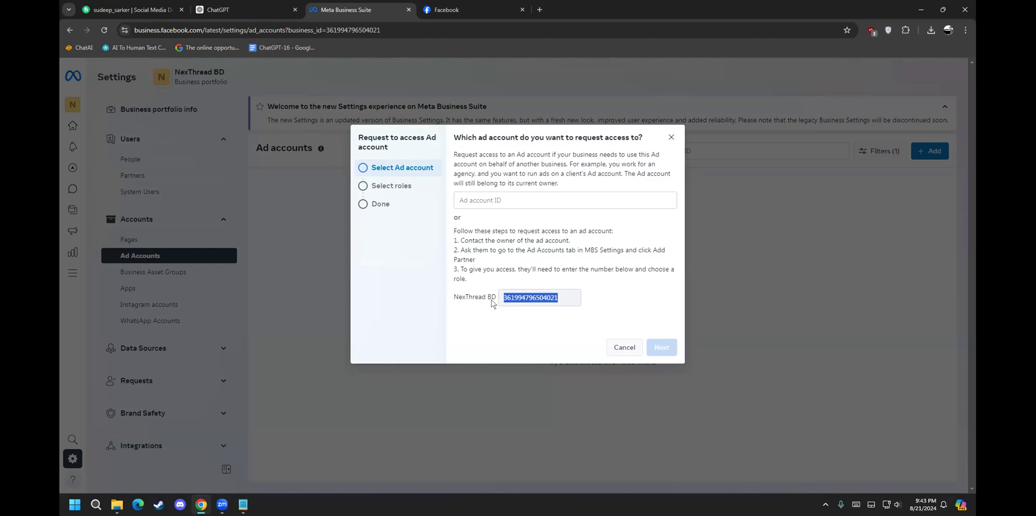
left_click(474, 207)
left_click(462, 196)
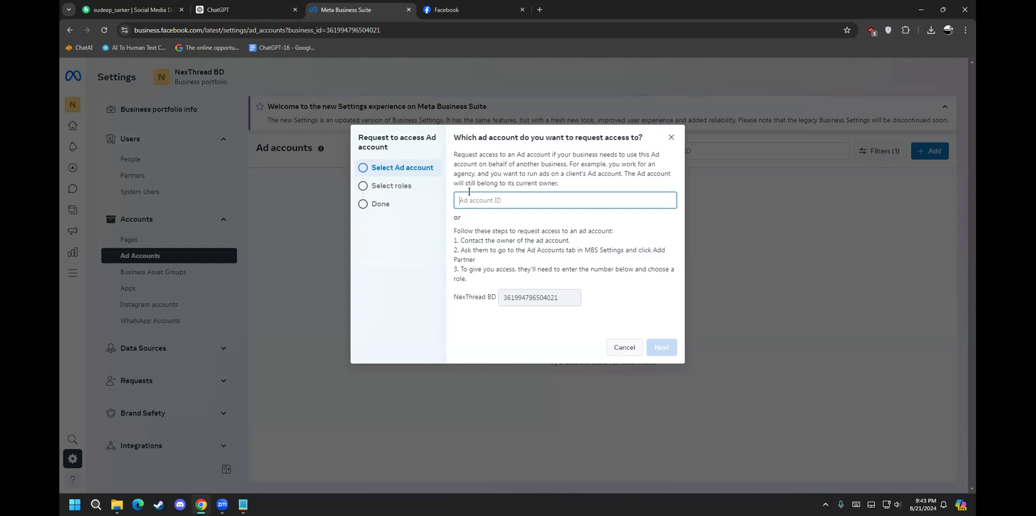
left_click(384, 185)
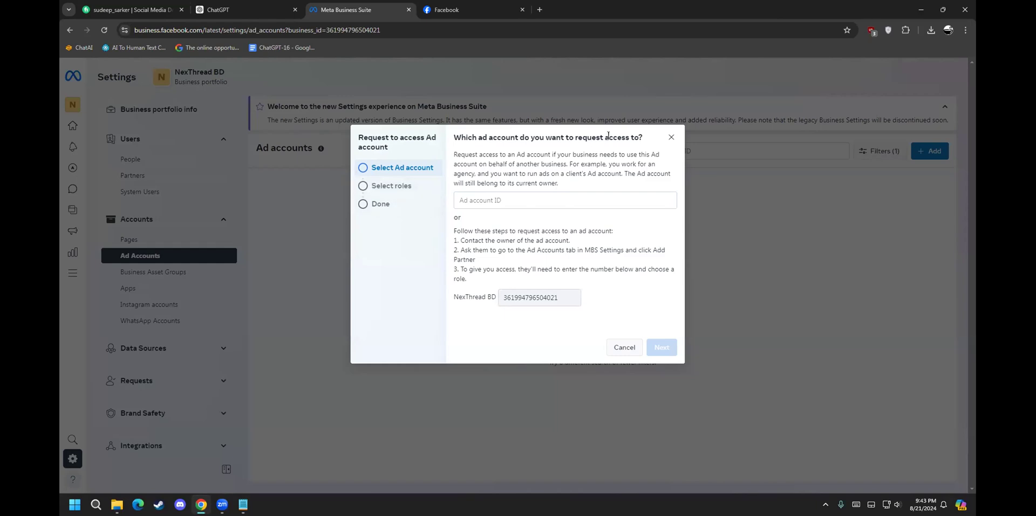
left_click(493, 197)
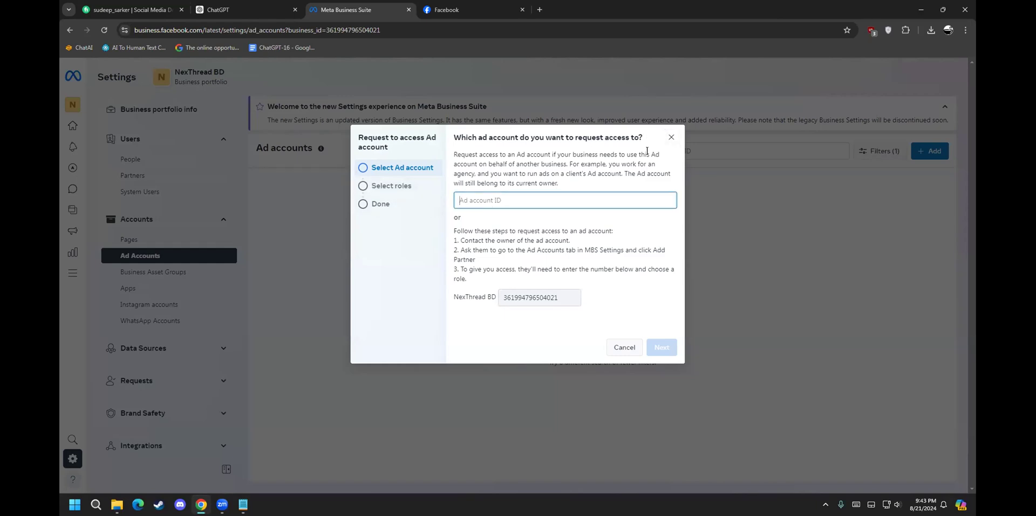
left_click(670, 137)
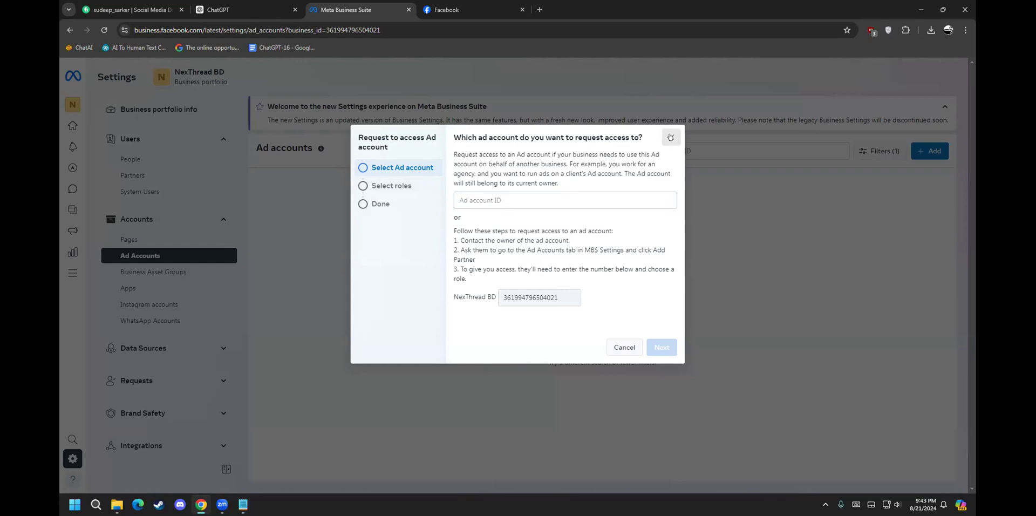
left_click(671, 137)
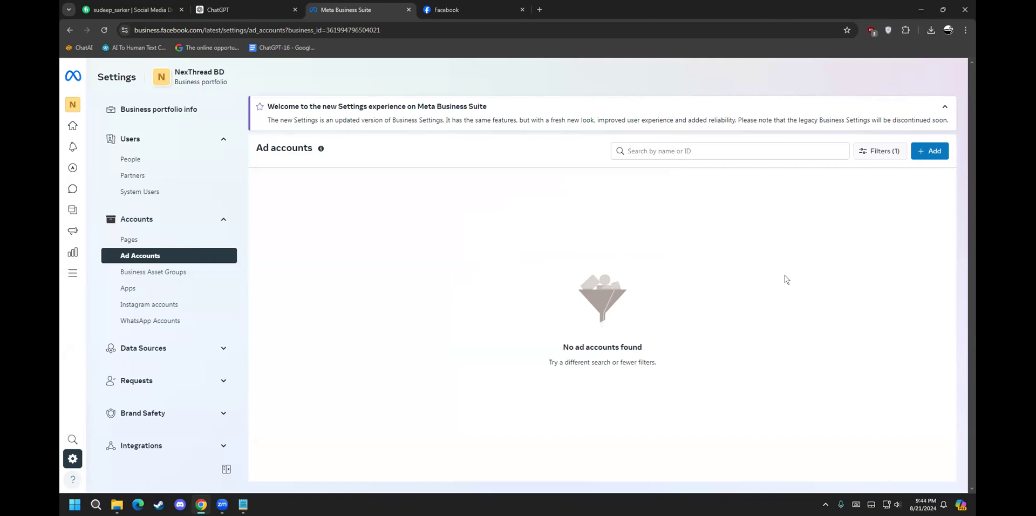
left_click(171, 273)
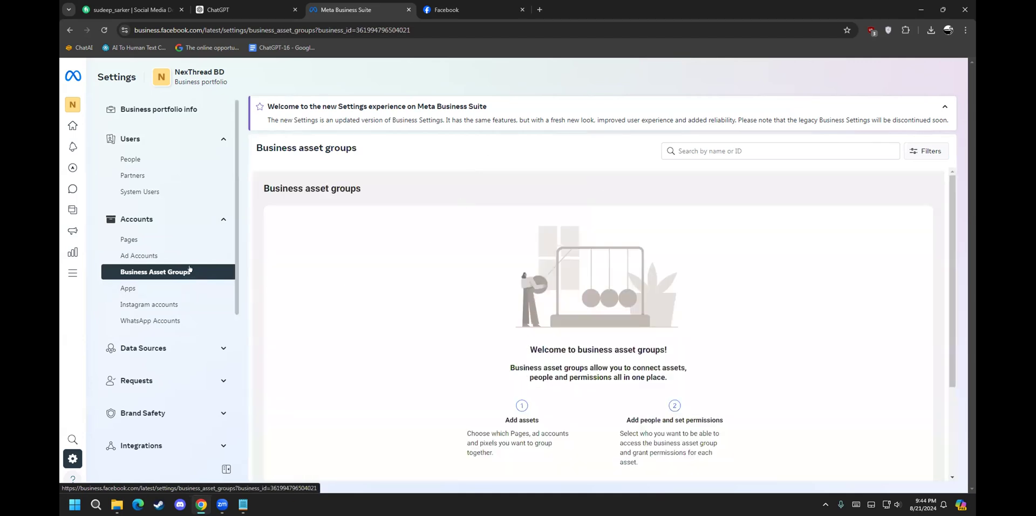
left_click(171, 254)
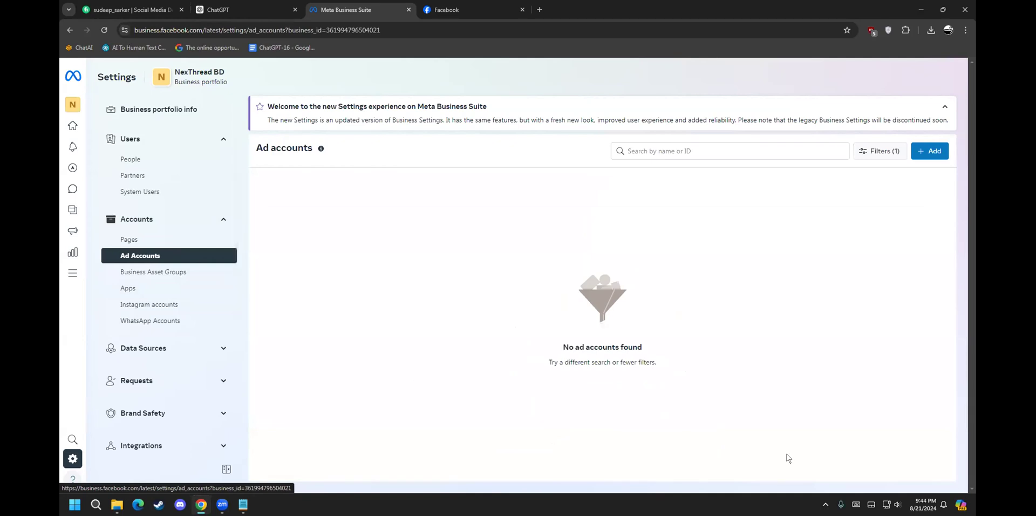
left_click(696, 43)
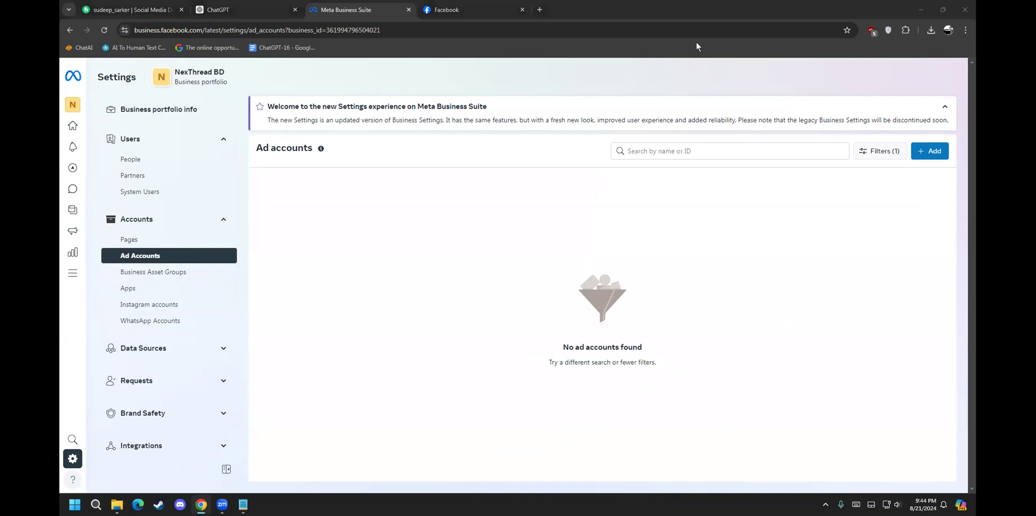
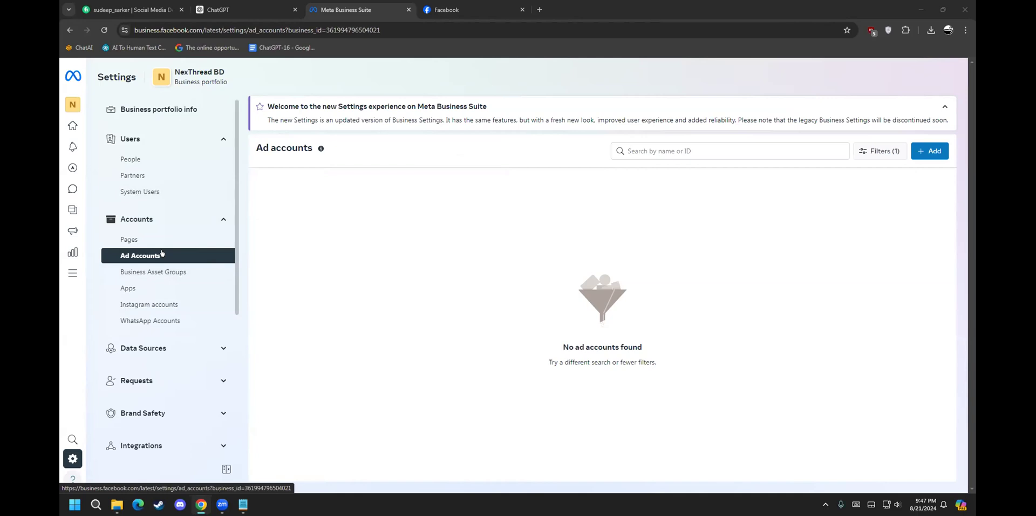
Step: Open Business asset groups under Accounts and scroll through its empty welcome screen
left_click(186, 272)
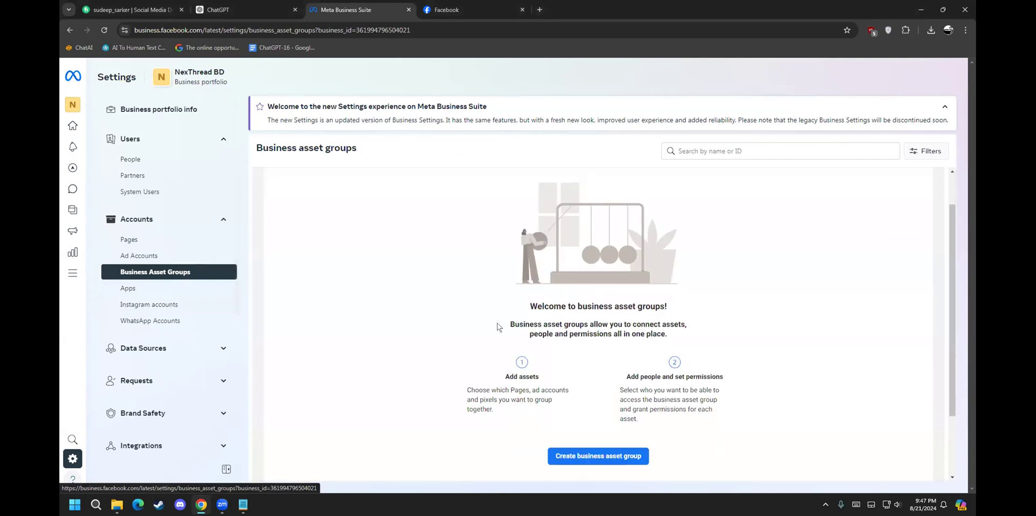
scroll(497, 326, "down", 1)
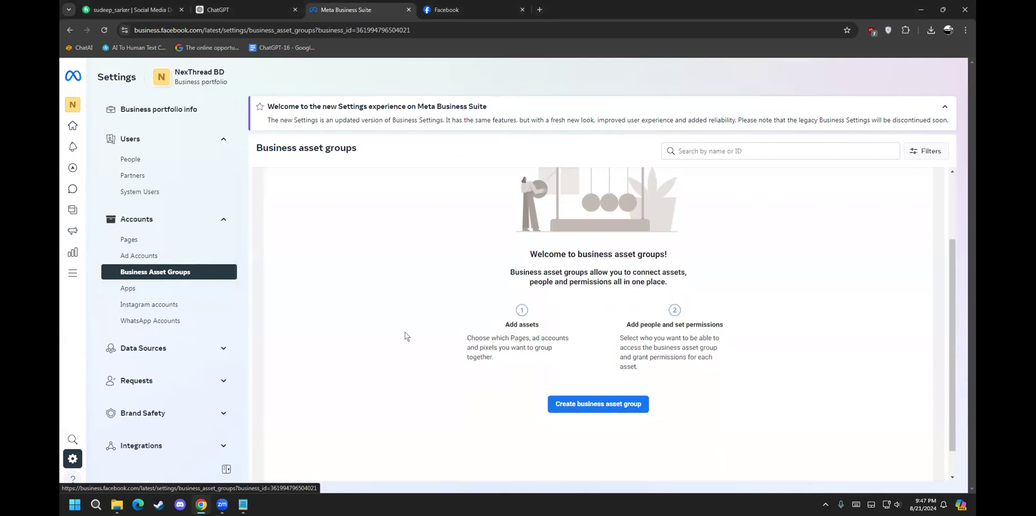
Step: Open the Apps page showing NexThread BD has no apps, and toggle the Data Sources section
left_click(126, 286)
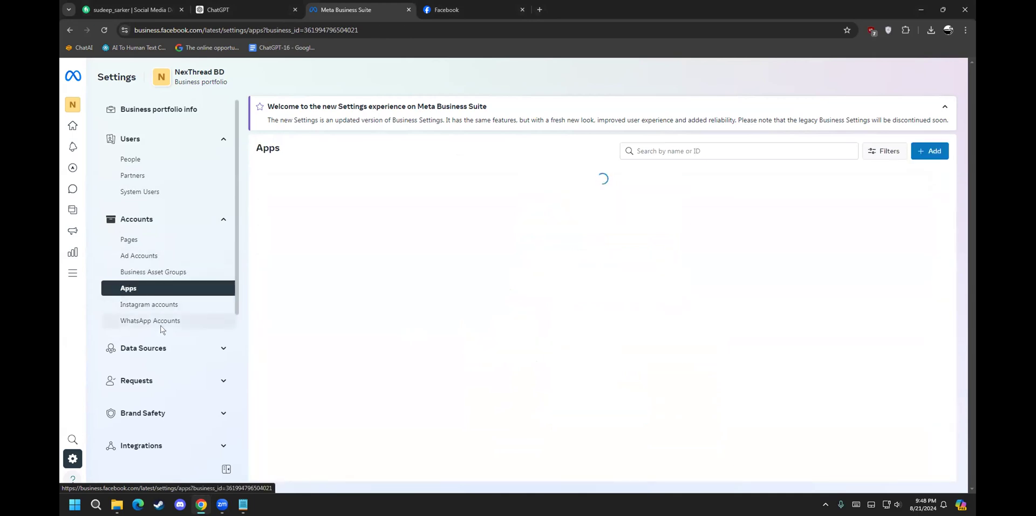
scroll(162, 328, "down", 1)
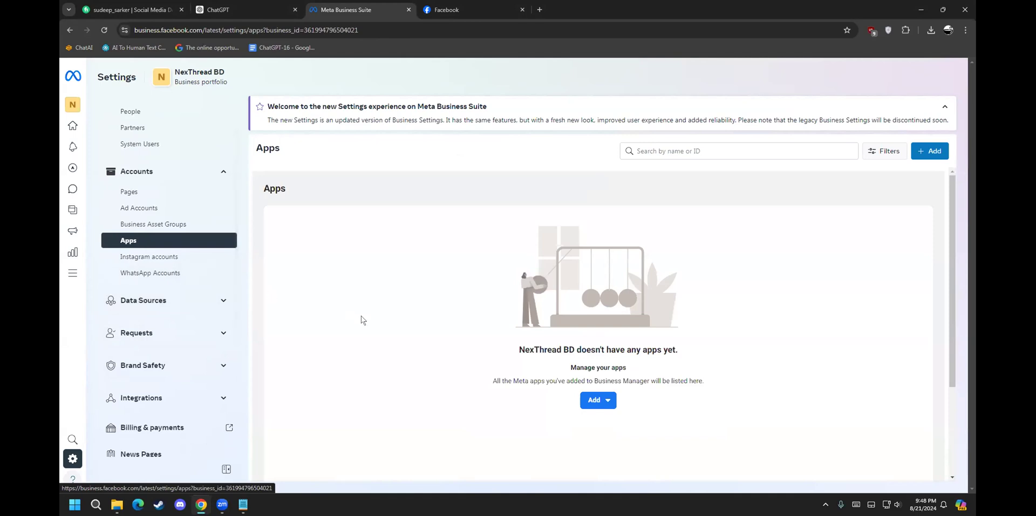
scroll(155, 253, "down", 1)
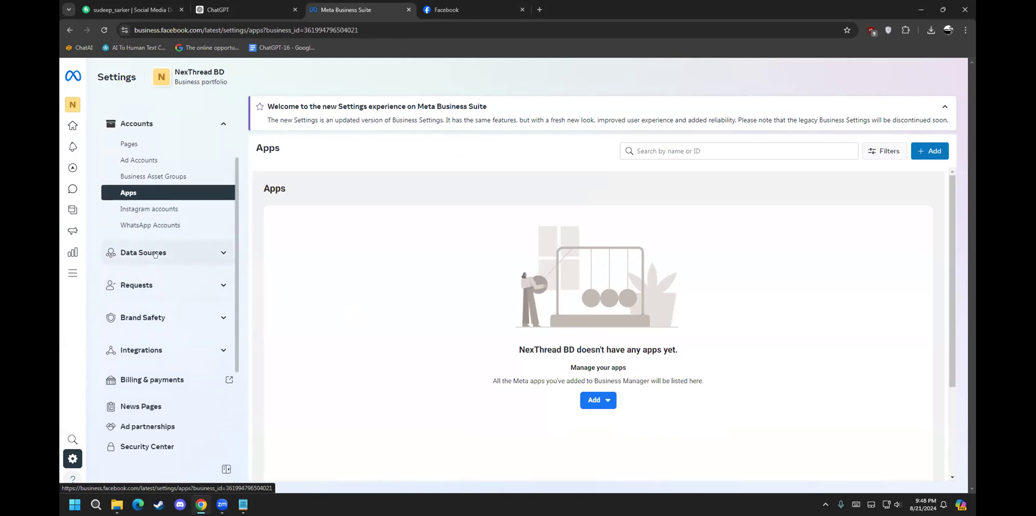
scroll(155, 253, "up", 2)
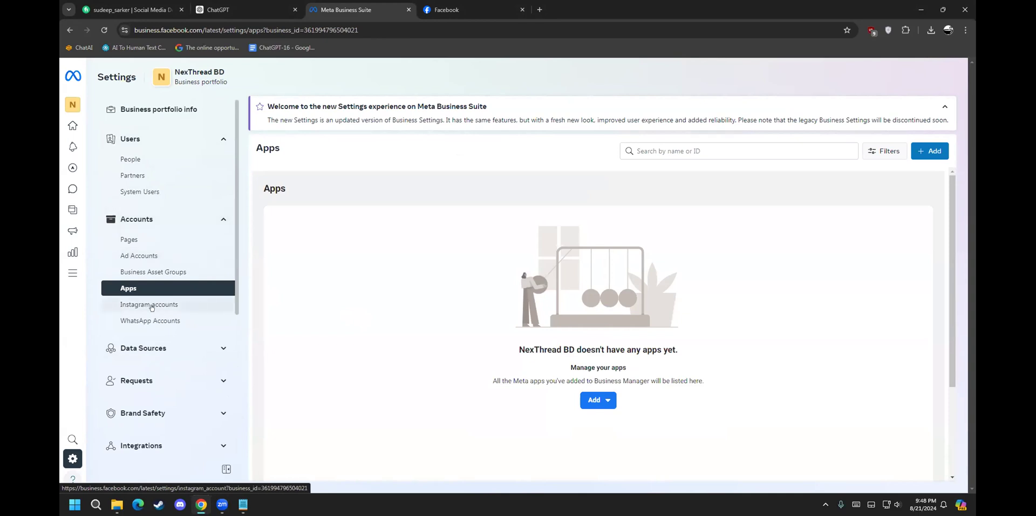
scroll(151, 306, "down", 1)
left_click(225, 300)
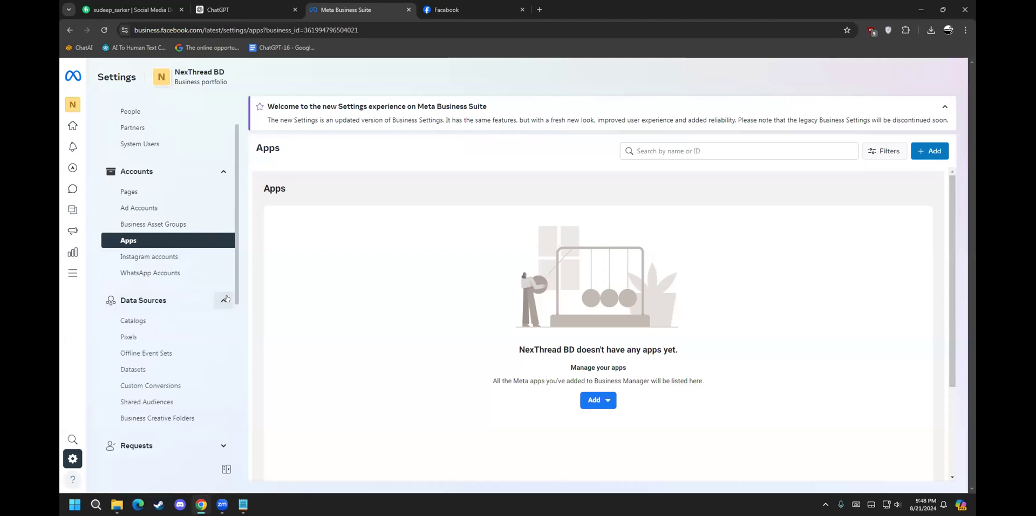
left_click(224, 299)
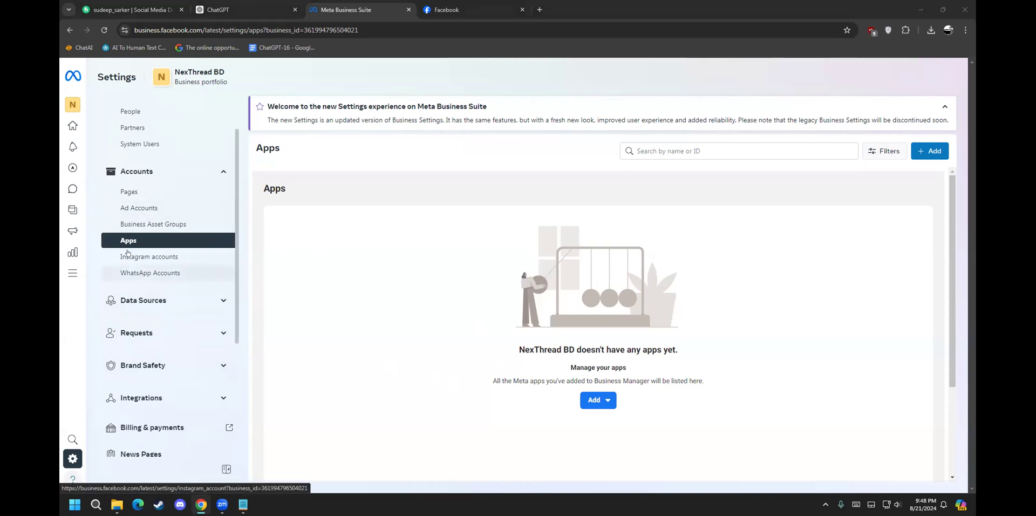
left_click(202, 304)
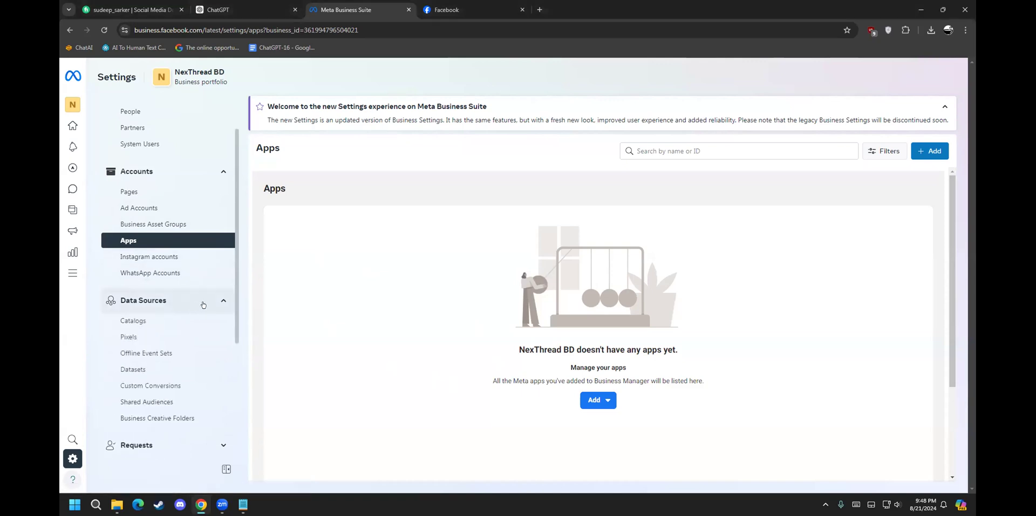
scroll(199, 304, "down", 1)
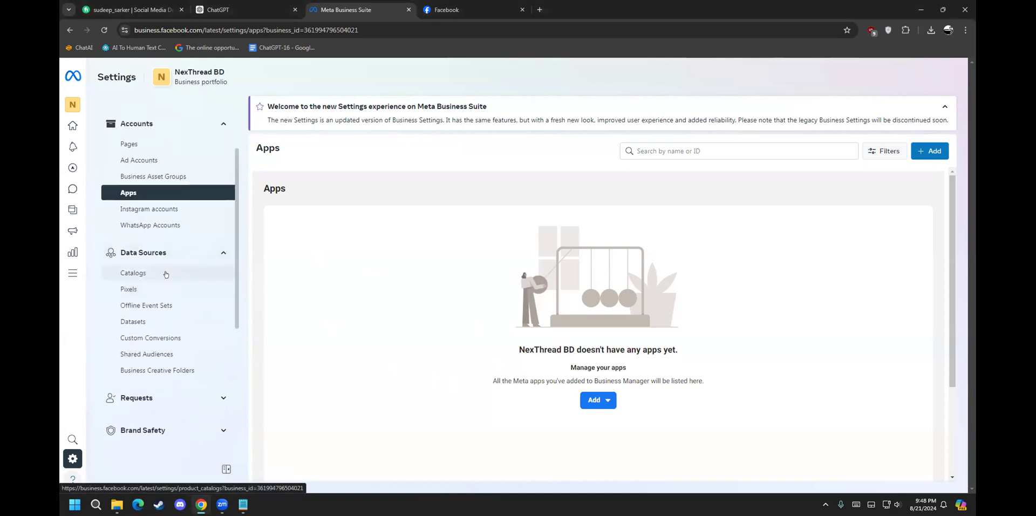
Step: Go through the Pixels and Datasets pages to the empty Custom conversions page
left_click(142, 290)
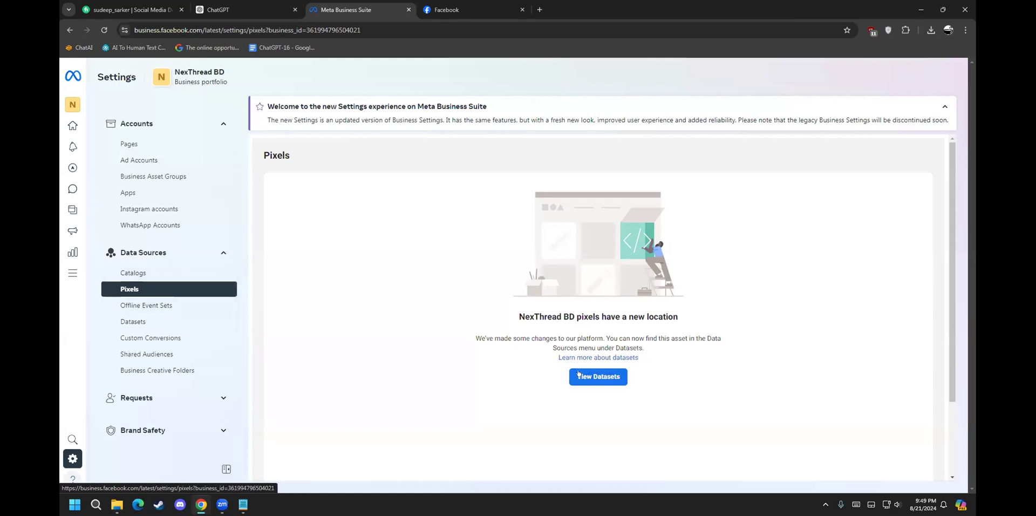
scroll(128, 259, "down", 1)
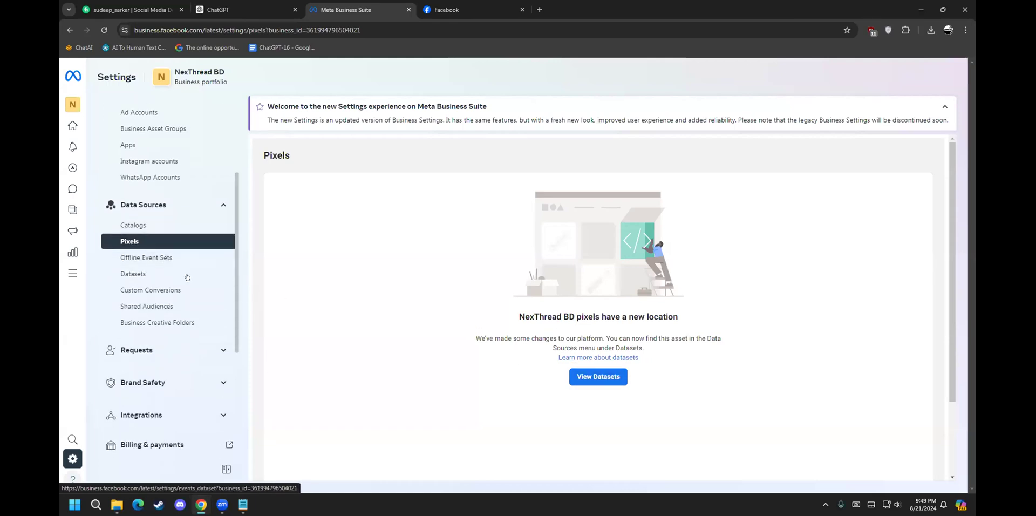
left_click(133, 274)
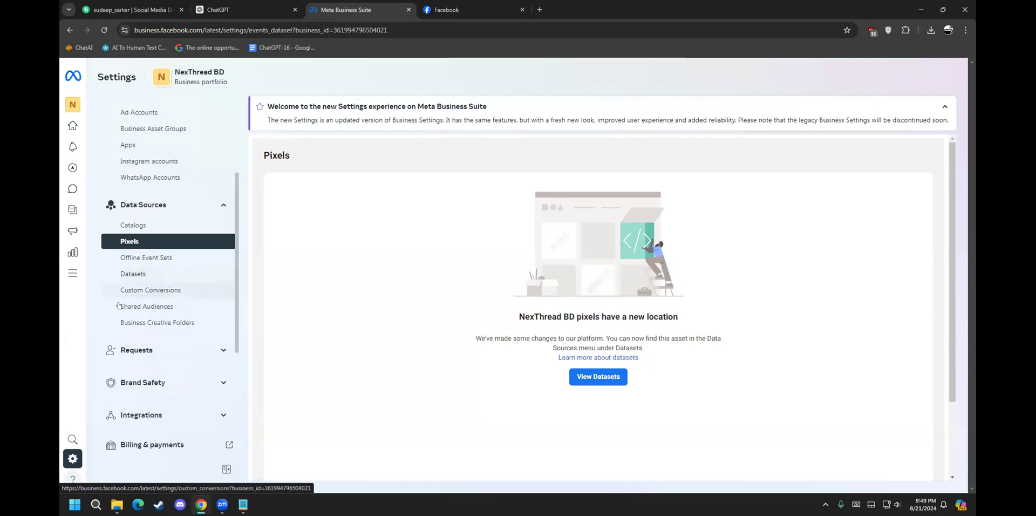
scroll(127, 281, "down", 1)
left_click(135, 240)
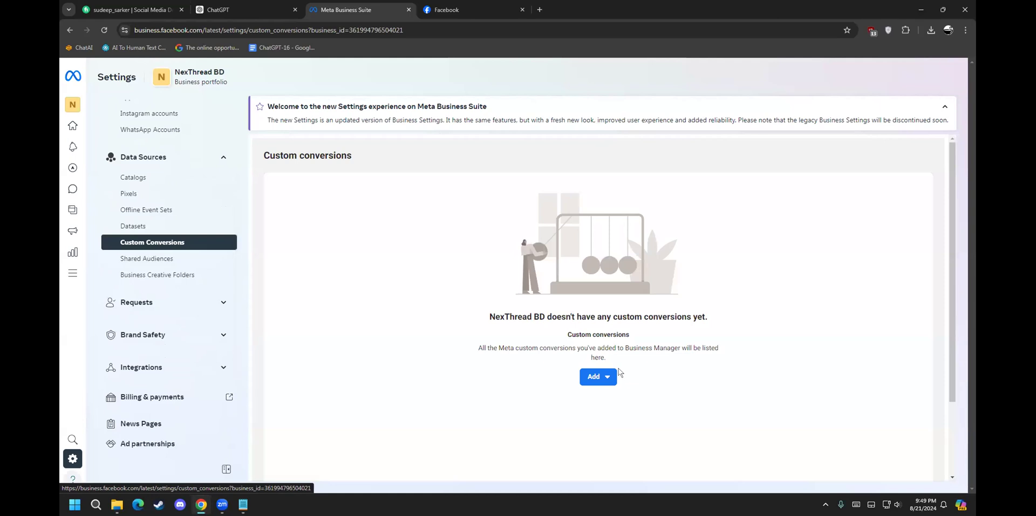
left_click(600, 378)
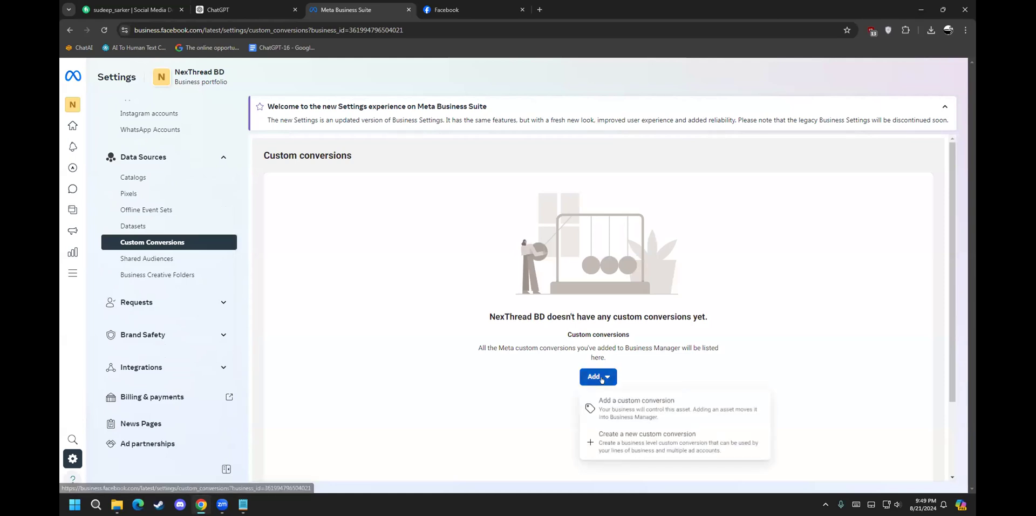
left_click(673, 405)
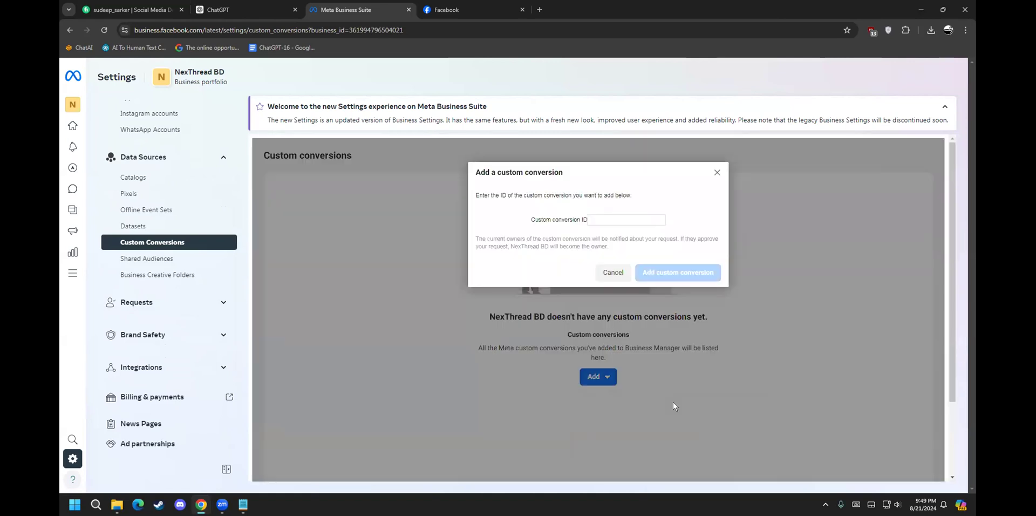
left_click(716, 172)
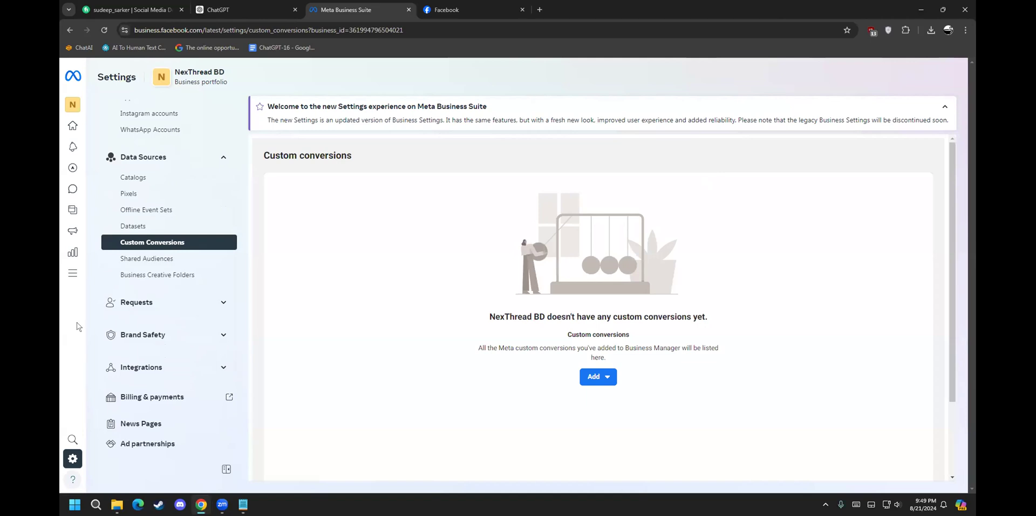
left_click(202, 308)
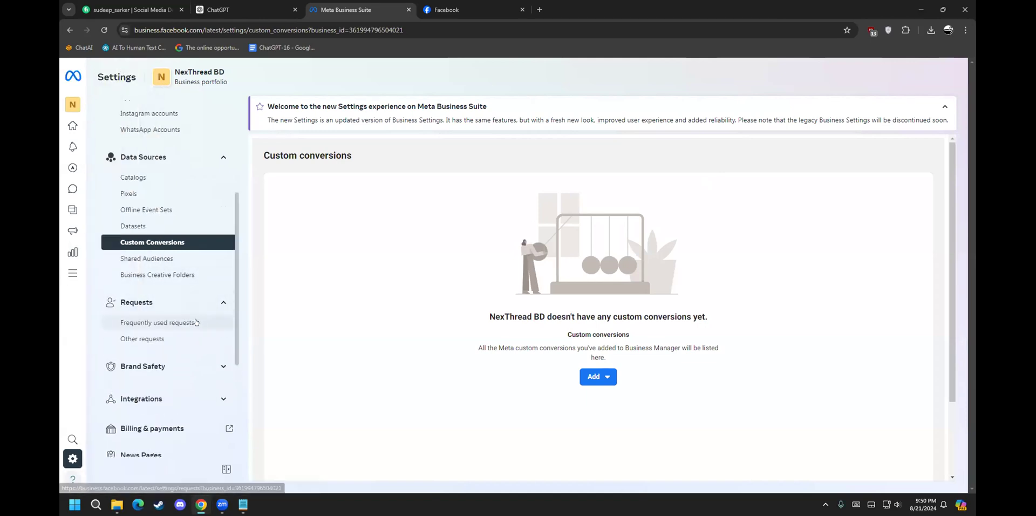
Step: Open Frequently used requests and view the Completed, Expired, All, then Pending tabs
left_click(195, 322)
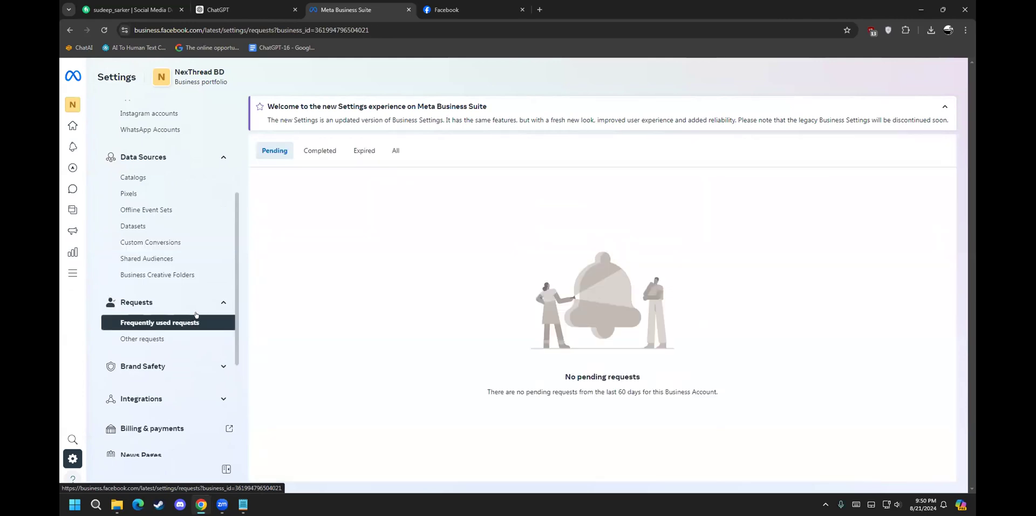
left_click(312, 152)
left_click(356, 151)
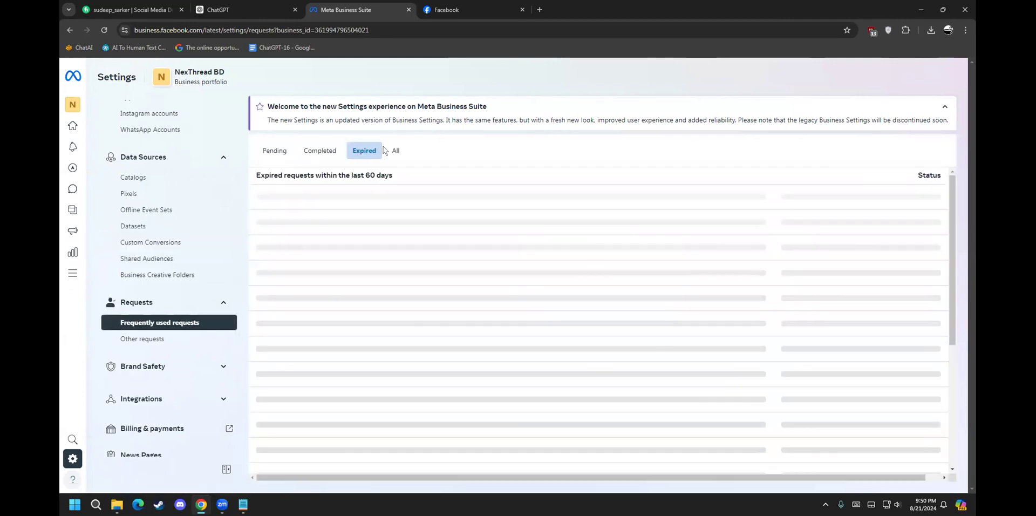
left_click(396, 150)
left_click(277, 151)
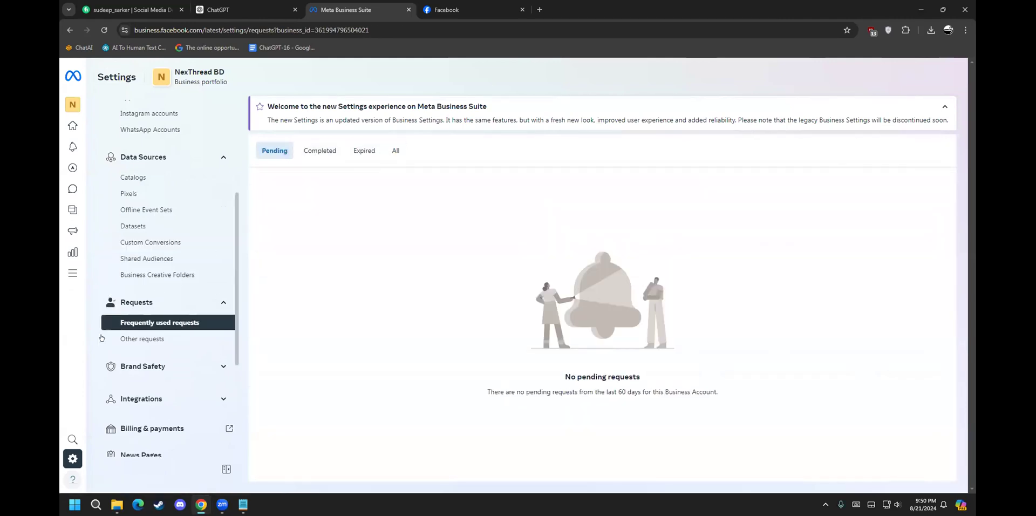
scroll(173, 278, "down", 3)
scroll(173, 277, "down", 2)
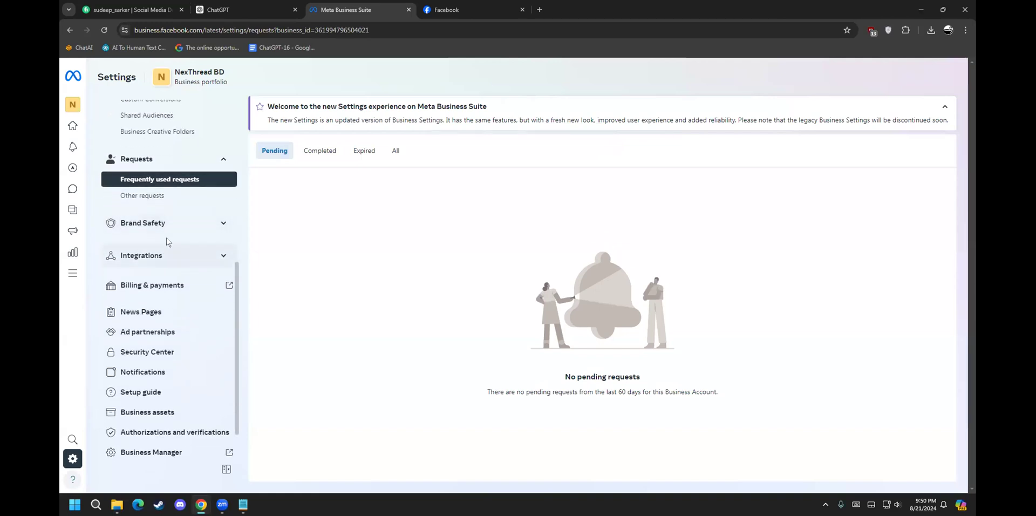
Step: Expand and collapse the Brand Safety section in the Settings sidebar
left_click(169, 222)
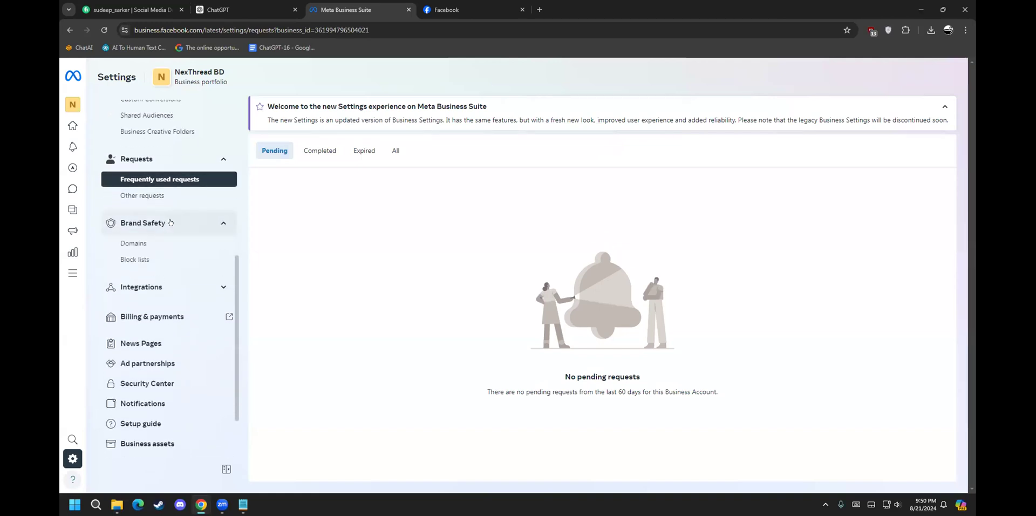
left_click(170, 223)
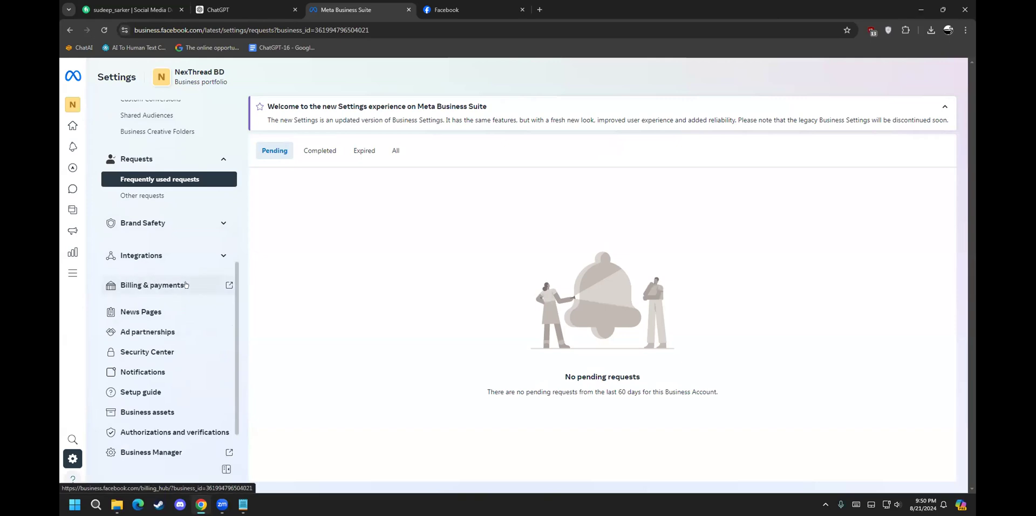
scroll(162, 282, "up", 2)
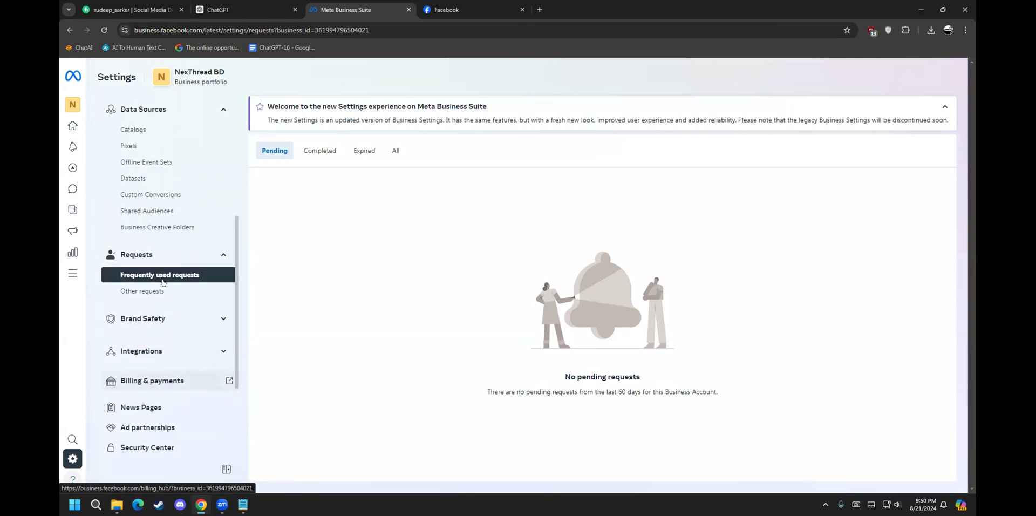
scroll(167, 254, "down", 3)
Step: Begin adding a debit or credit card under Payment methods, then cancel and close billing
left_click(168, 240)
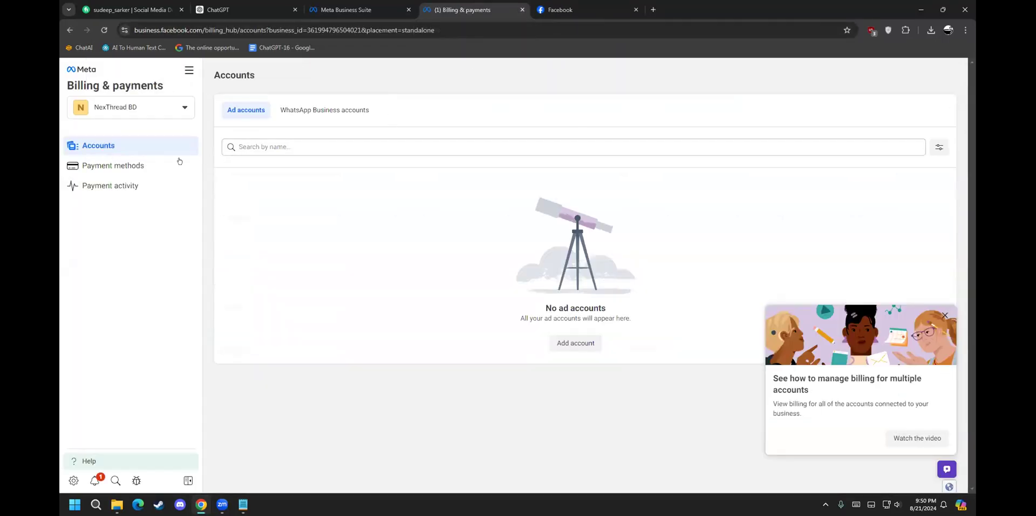
left_click(149, 163)
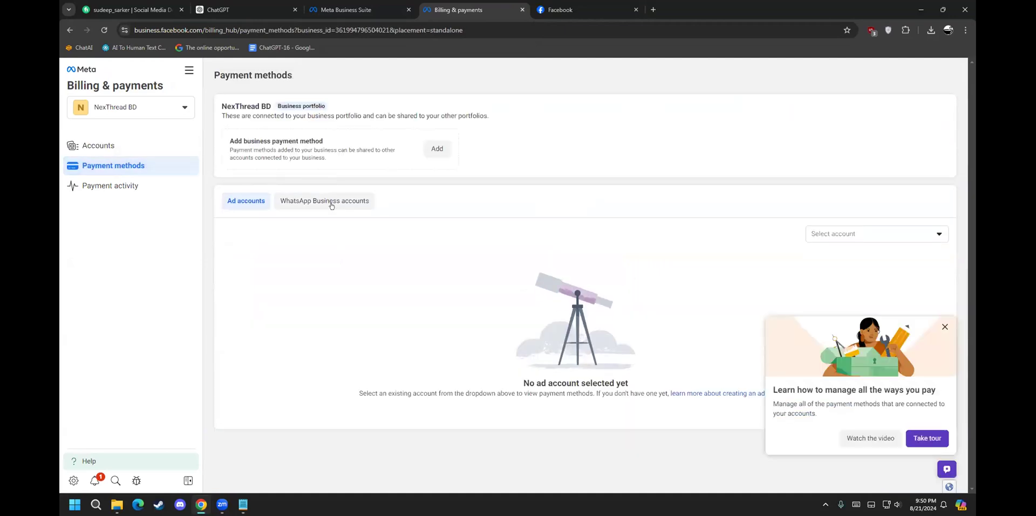
left_click(437, 151)
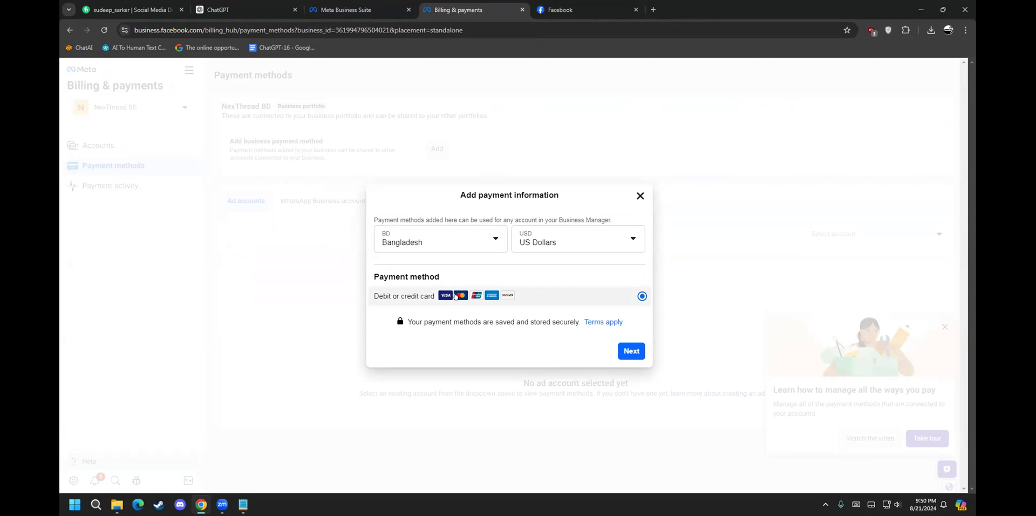
left_click(630, 351)
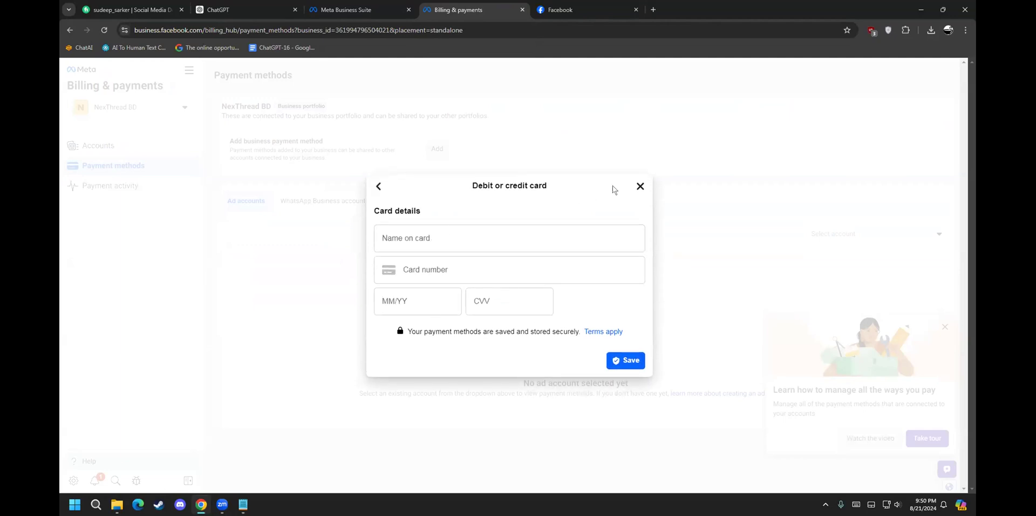
left_click(639, 187)
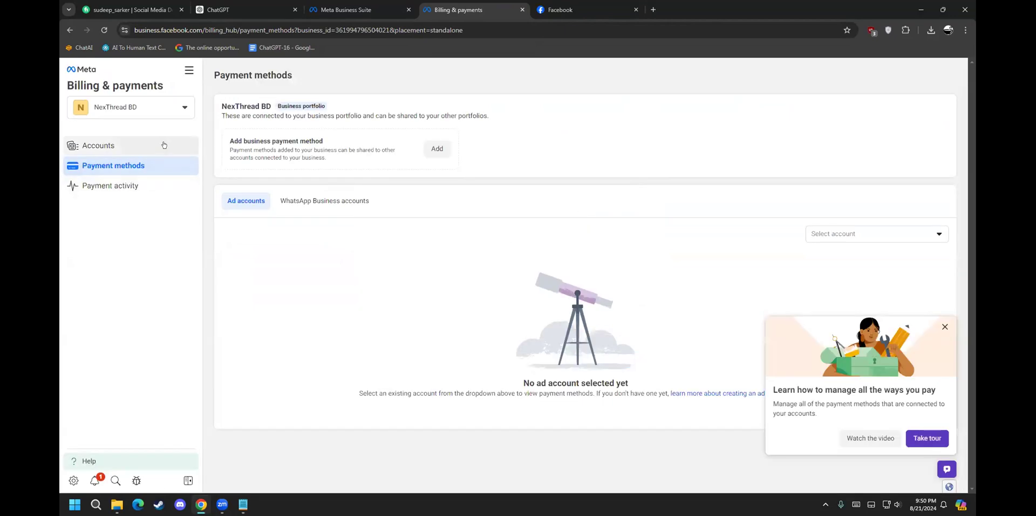
left_click(522, 10)
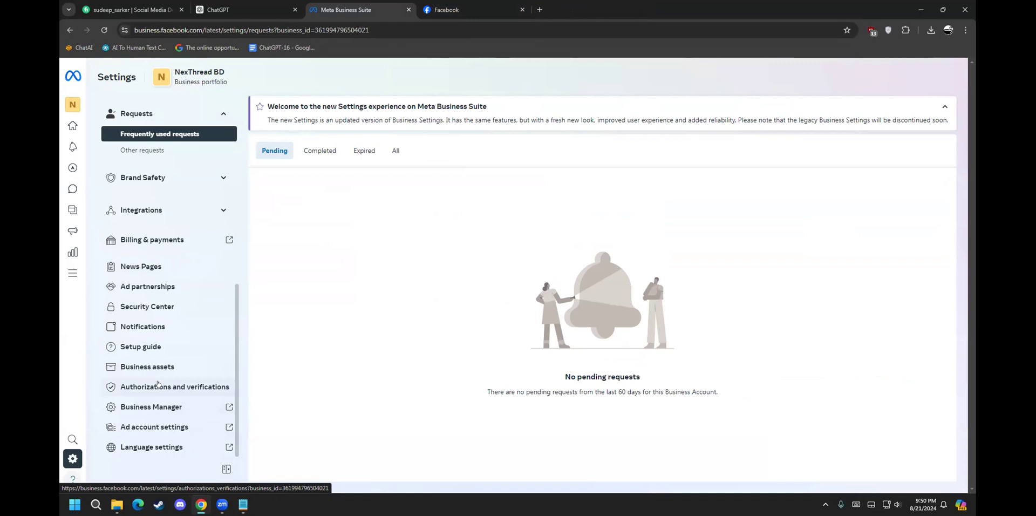
Step: Expand the sidebar and open the NexThread BD portfolio selector dropdown
mouse_move(73, 459)
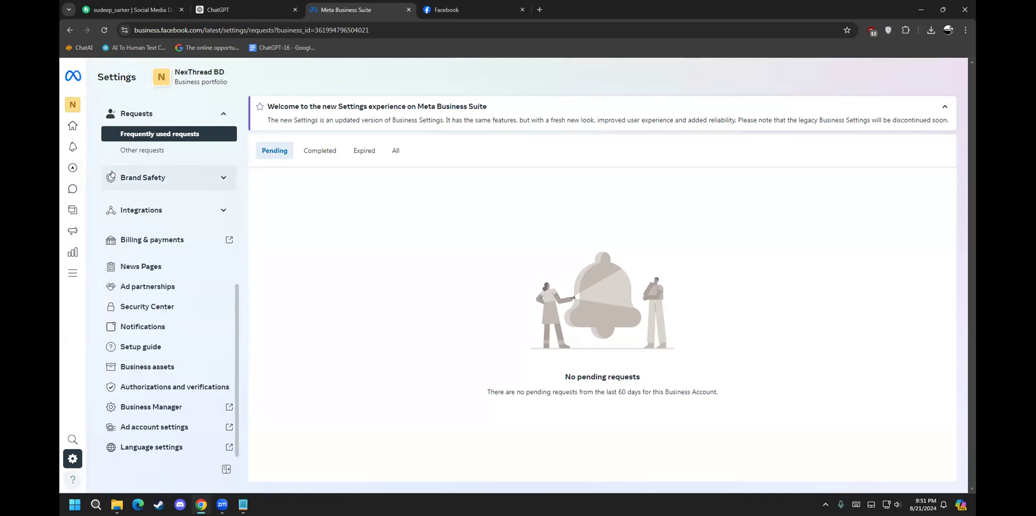
mouse_move(68, 167)
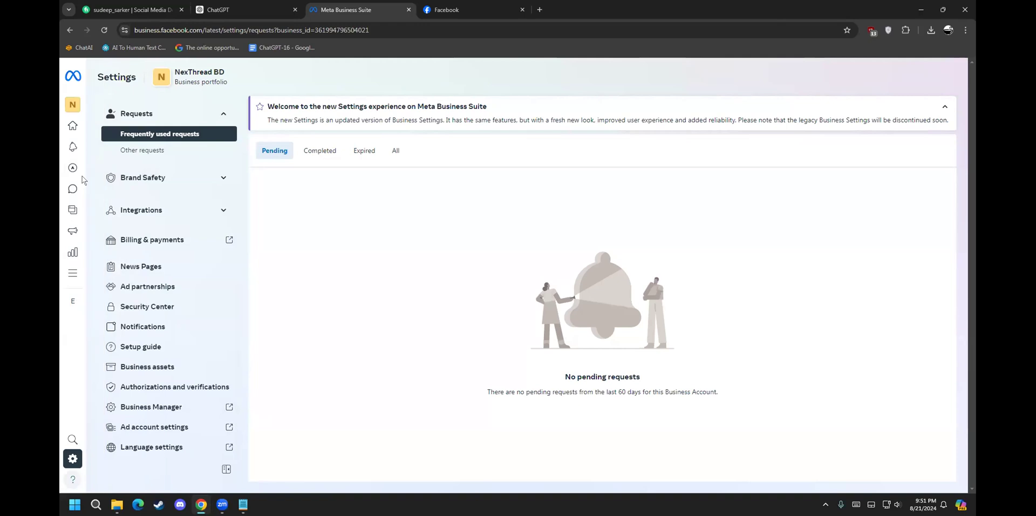
mouse_move(79, 107)
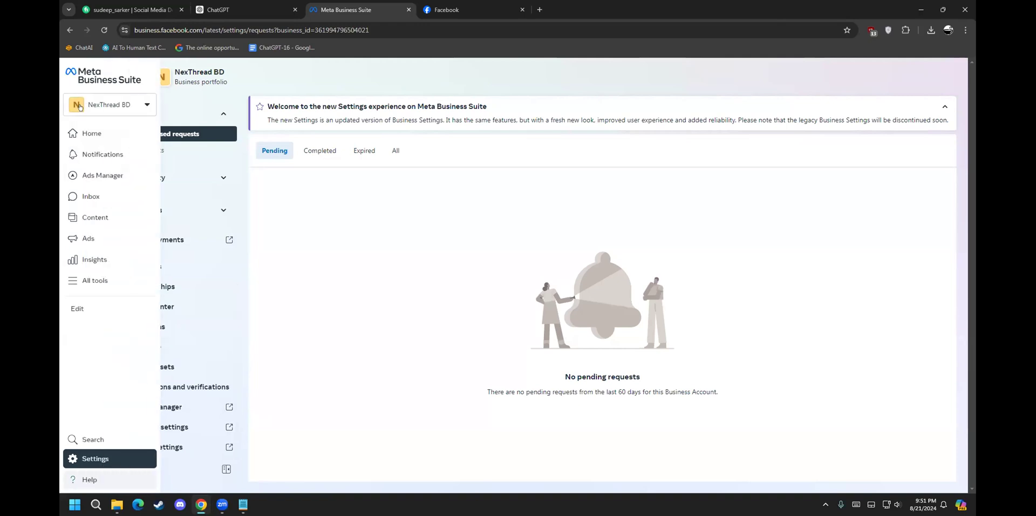
left_click(132, 101)
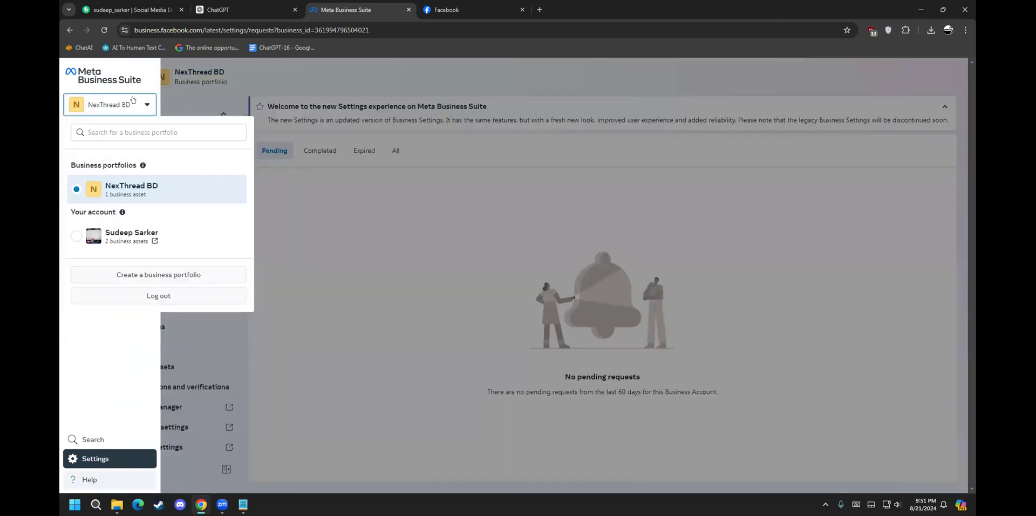
Step: Switch to the personal account, close the duplicate tab, and go to the Organic Food Home page
left_click(122, 234)
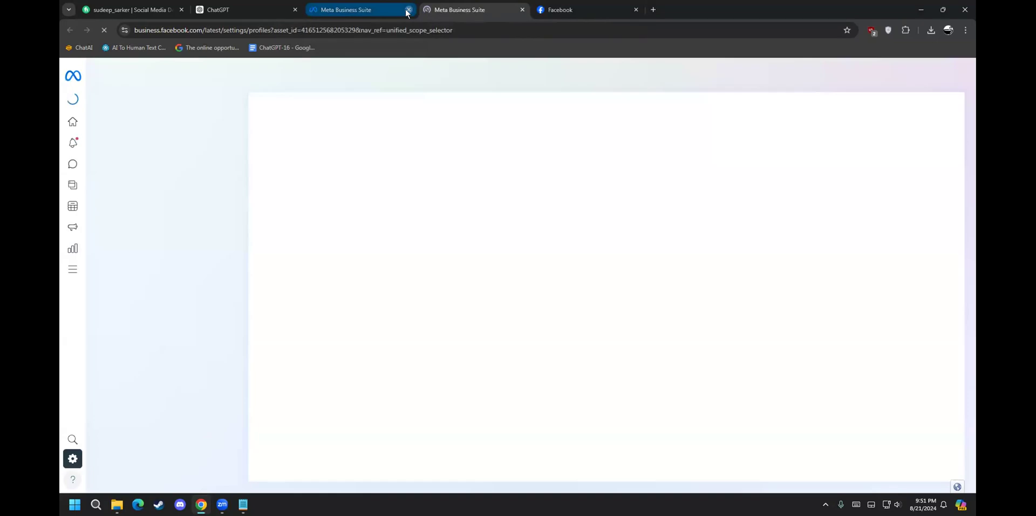
left_click(409, 9)
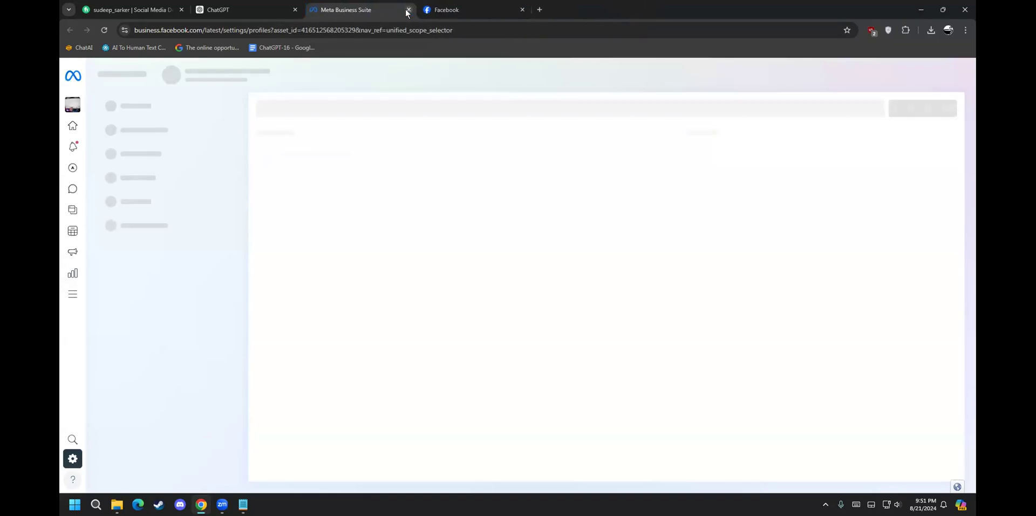
left_click(220, 30)
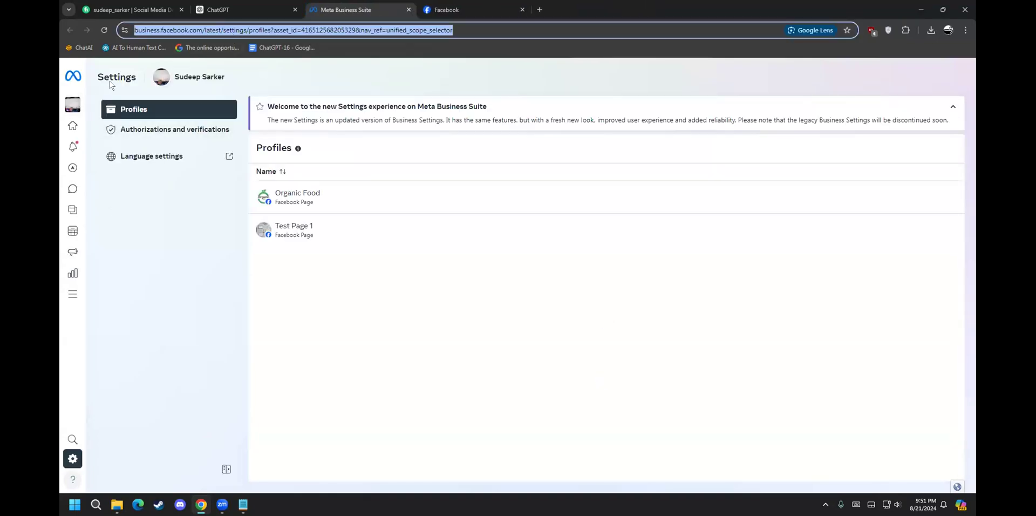
left_click(166, 77)
mouse_move(72, 102)
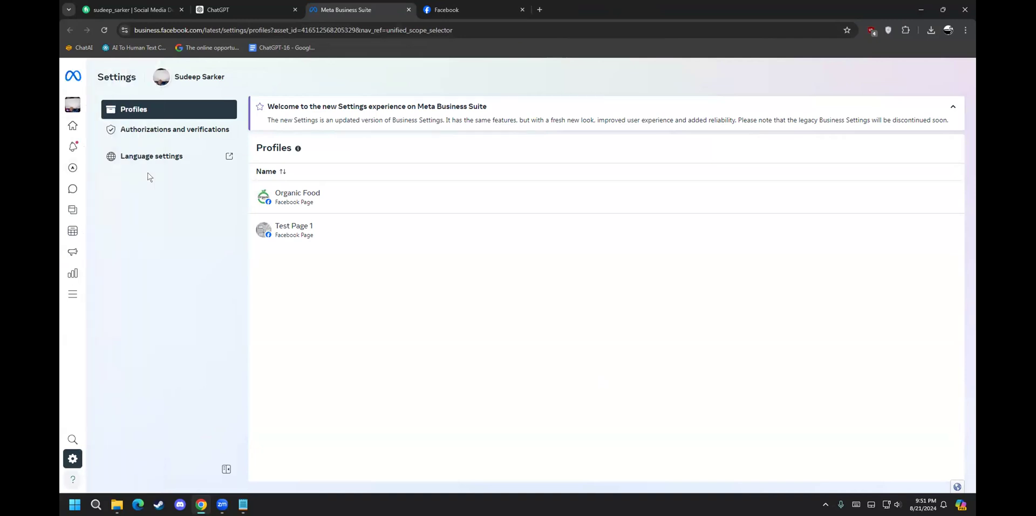
left_click(270, 30)
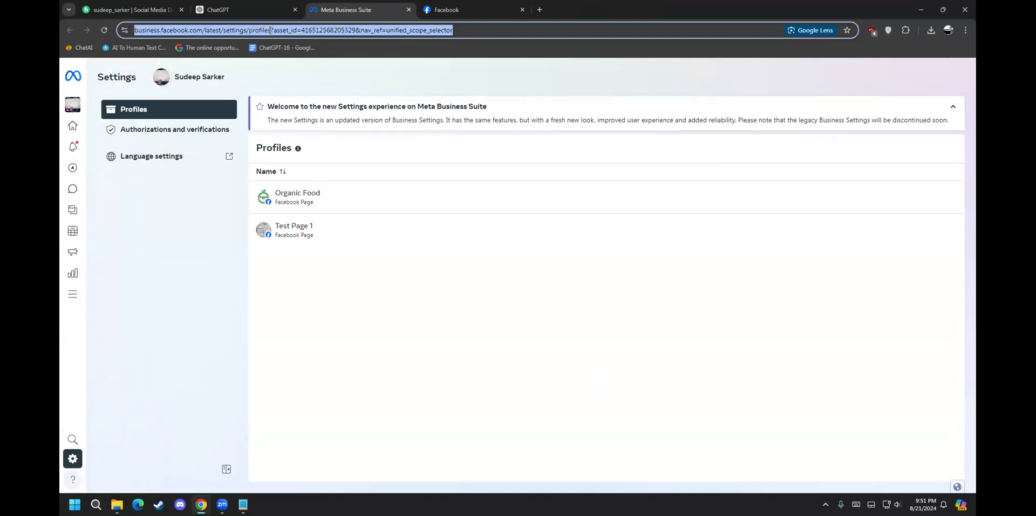
left_click(172, 68)
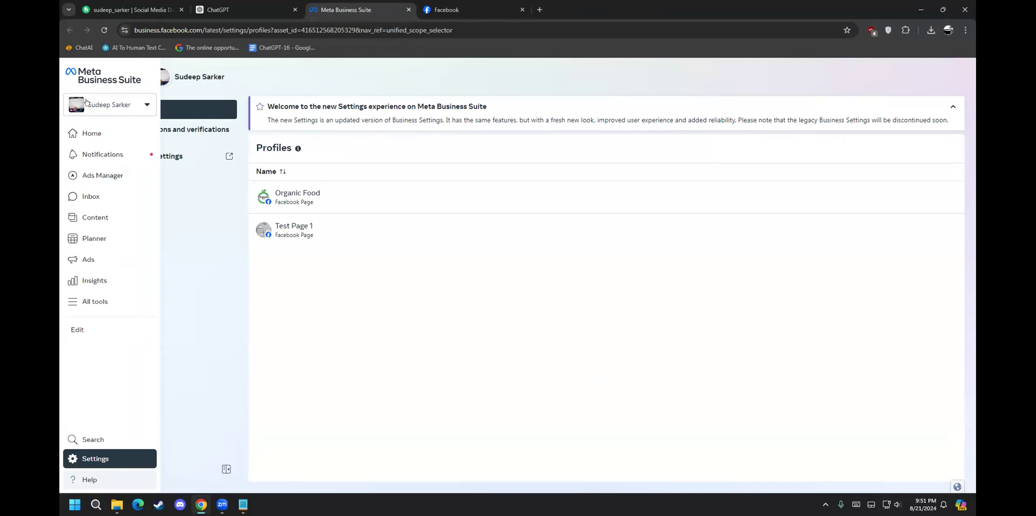
left_click(104, 82)
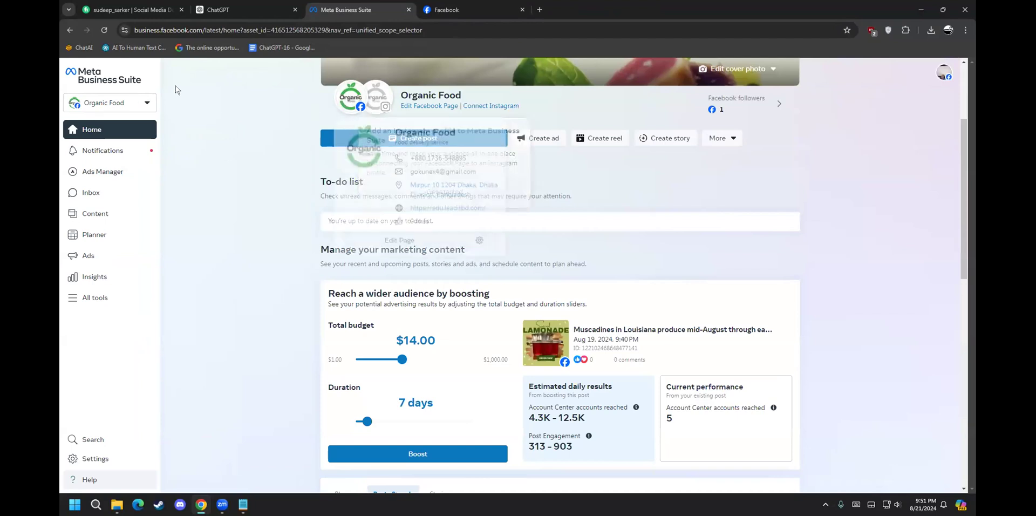
Step: Switch to the NexThread BD Facebook Page and open Ads Manager's Account overview
left_click(108, 102)
left_click(120, 174)
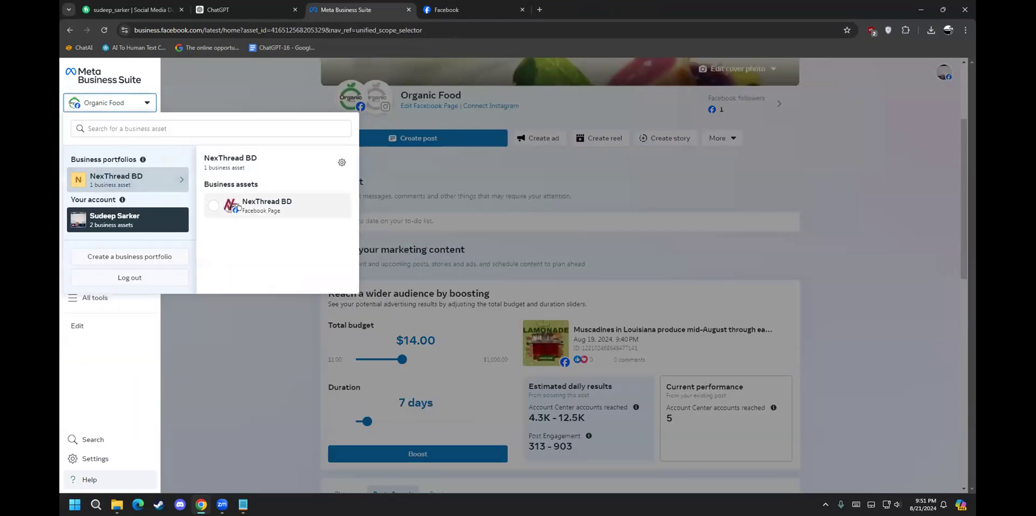
left_click(238, 206)
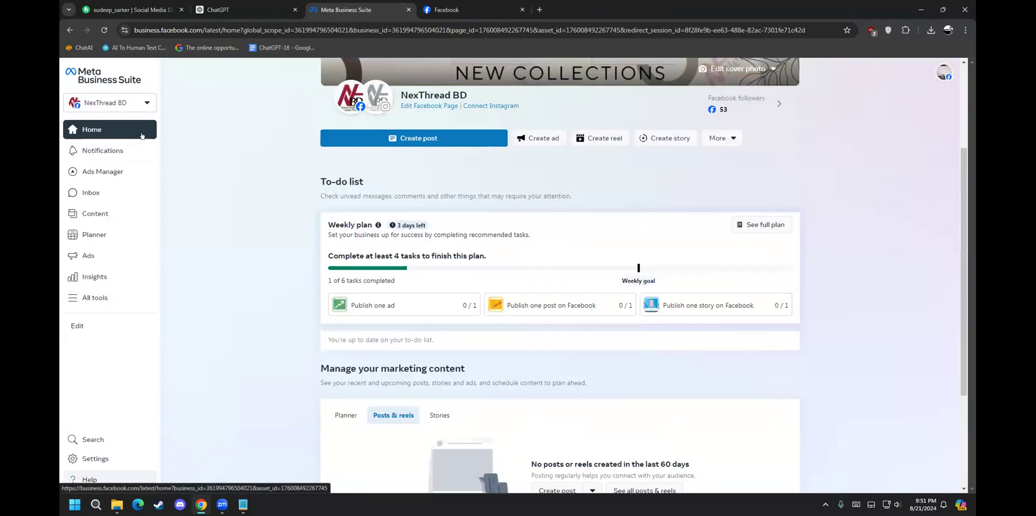
mouse_move(112, 163)
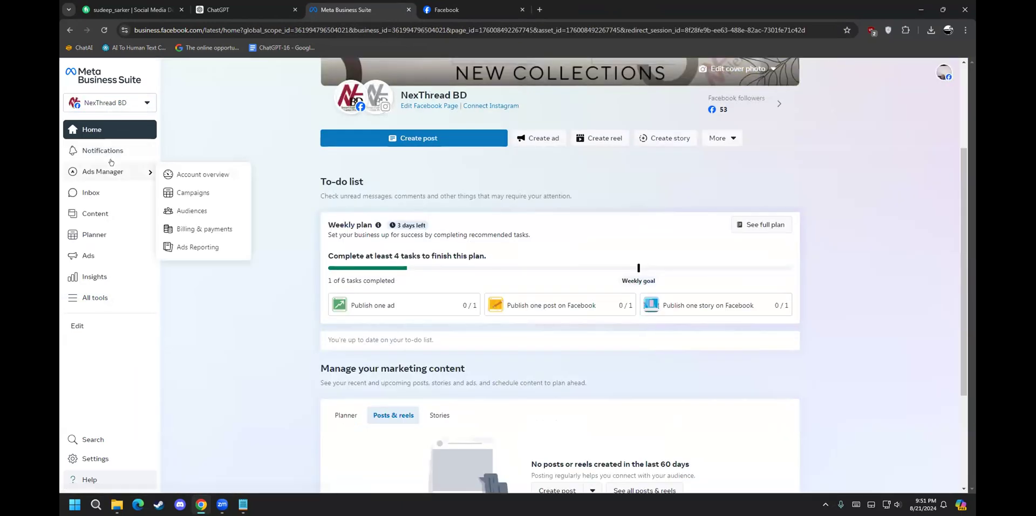
left_click(202, 179)
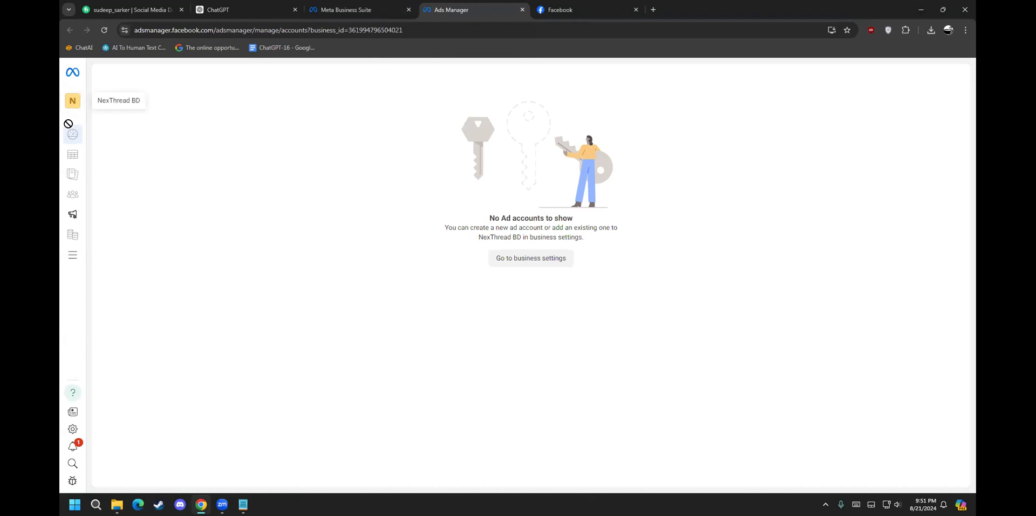
Step: Trim the address to adsmanager.facebook.com/adsmanager/manage/ and load it
left_click(454, 29)
left_click(454, 29)
key("BackSpace")
key("BackSpace")
key("BackSpace")
key("BackSpace")
key("BackSpace")
key("BackSpace")
key("BackSpace")
key("BackSpace")
key("BackSpace")
key("BackSpace")
key("BackSpace")
key("BackSpace")
key("BackSpace")
key("BackSpace")
key("BackSpace")
key("BackSpace")
key("BackSpace")
key("BackSpace")
key("BackSpace")
key("BackSpace")
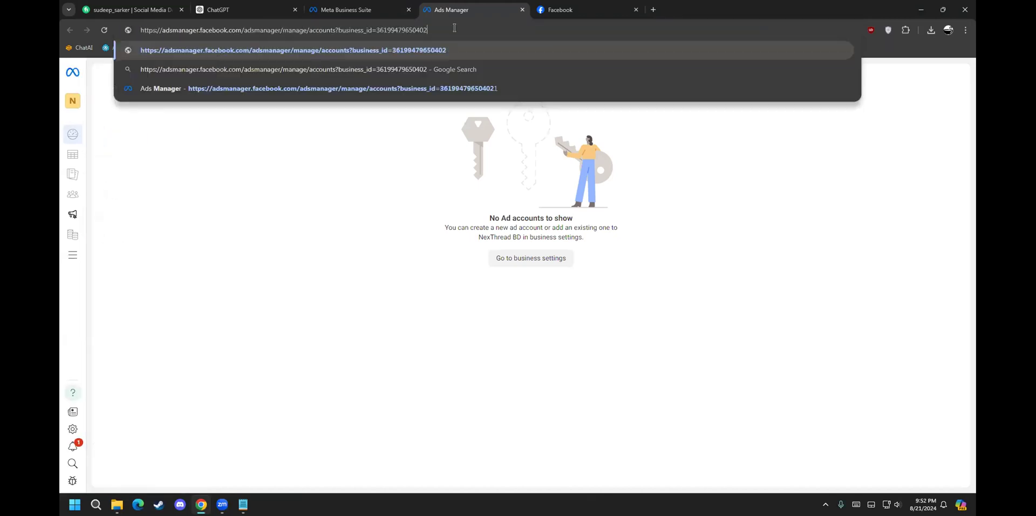
key("BackSpace")
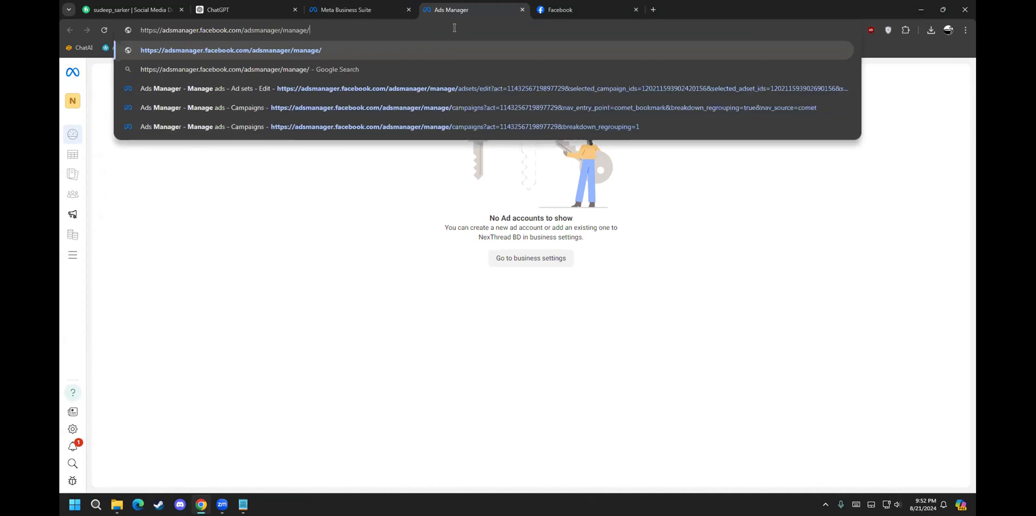
key("Return")
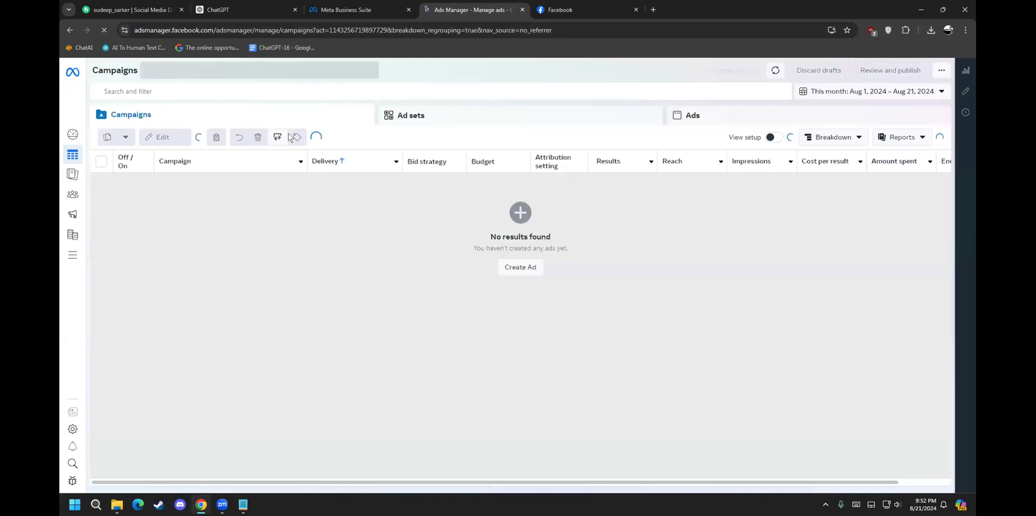
Step: Check the loaded Ads Manager address and dismiss the Add payment method notice
left_click(293, 32)
left_click(293, 32)
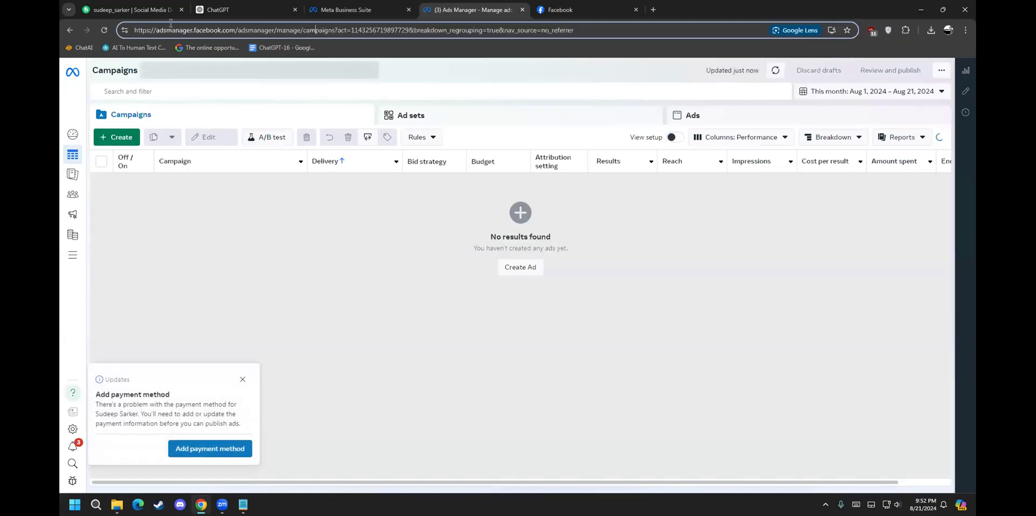
left_click_drag(140, 31, 281, 28)
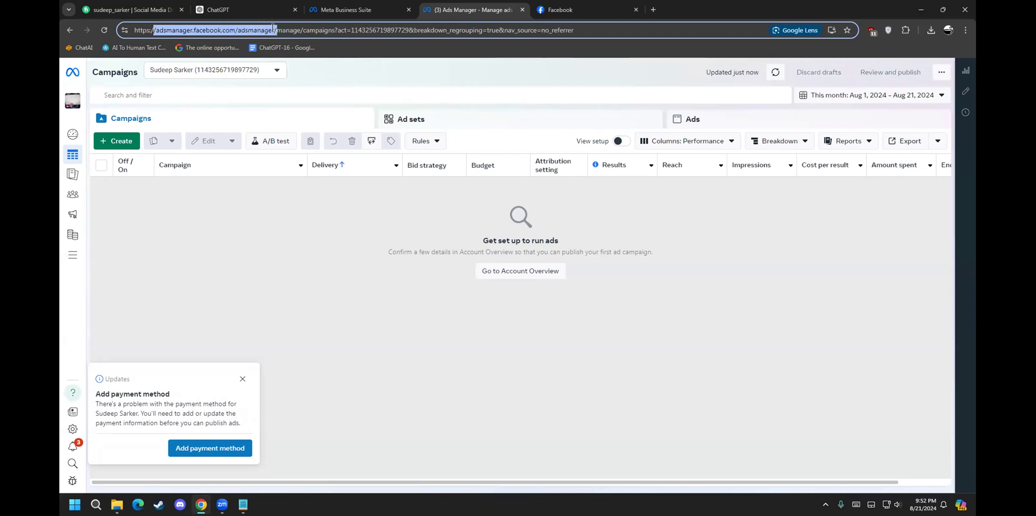
left_click(305, 29)
left_click_drag(305, 30, 154, 22)
left_click(240, 379)
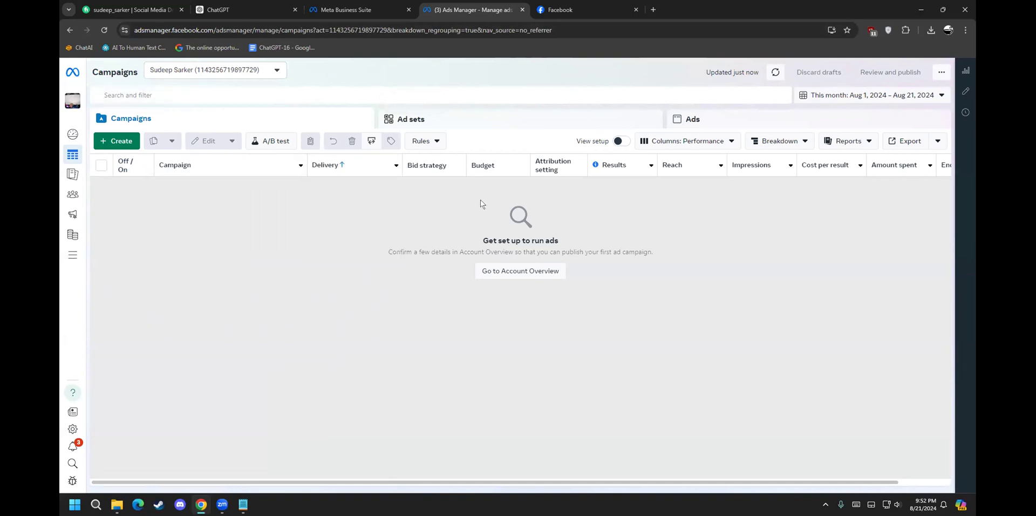
mouse_move(72, 186)
Step: Create a new campaign, trying Reservation buying type before setting it back to Auction
left_click(121, 142)
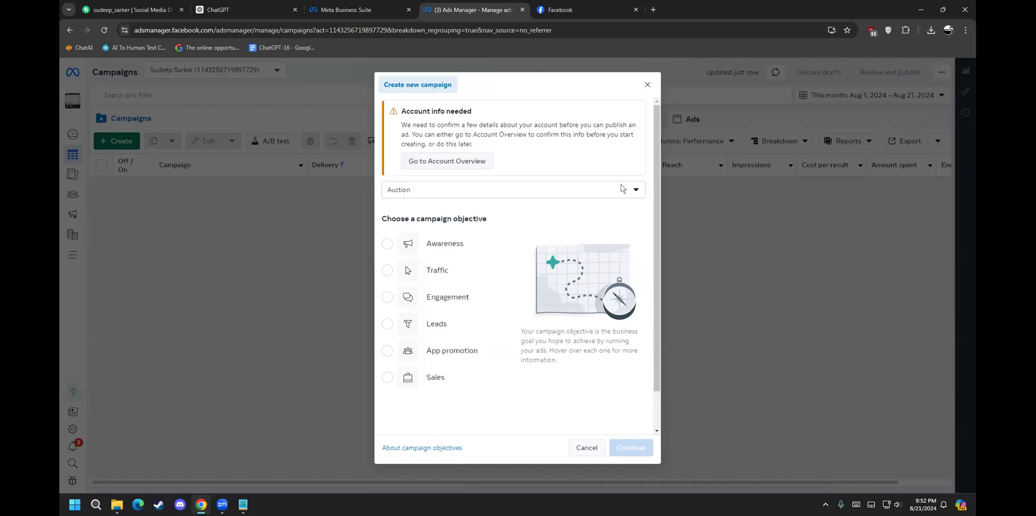
left_click(463, 188)
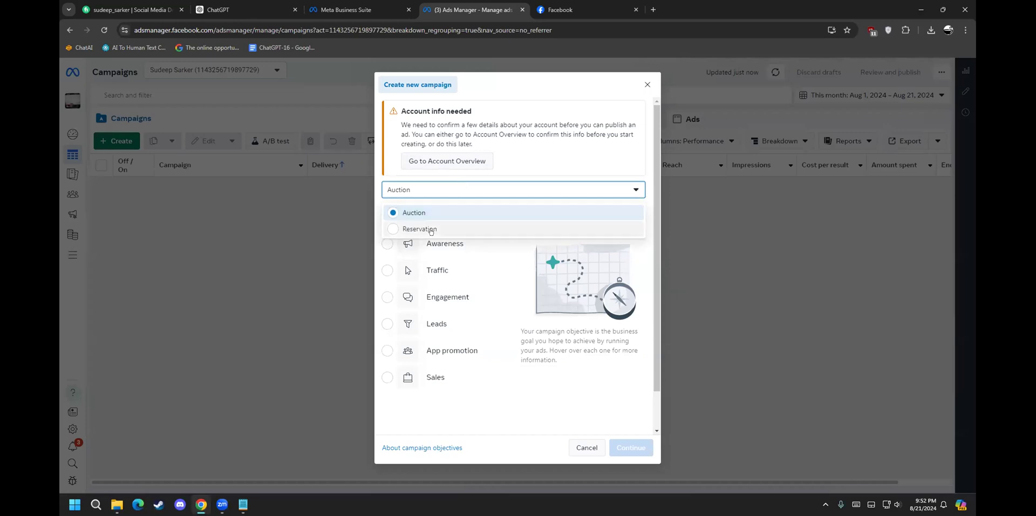
left_click(407, 214)
left_click(432, 190)
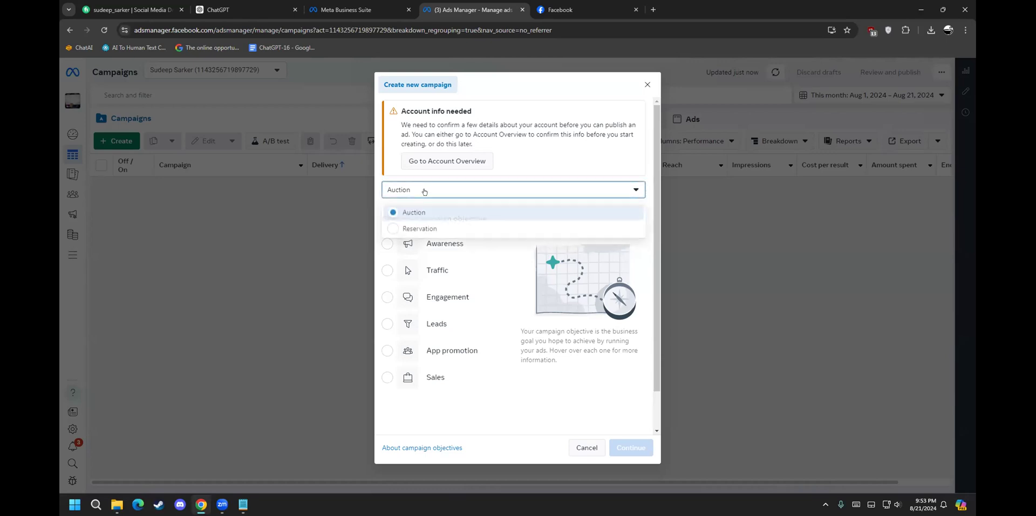
left_click(415, 229)
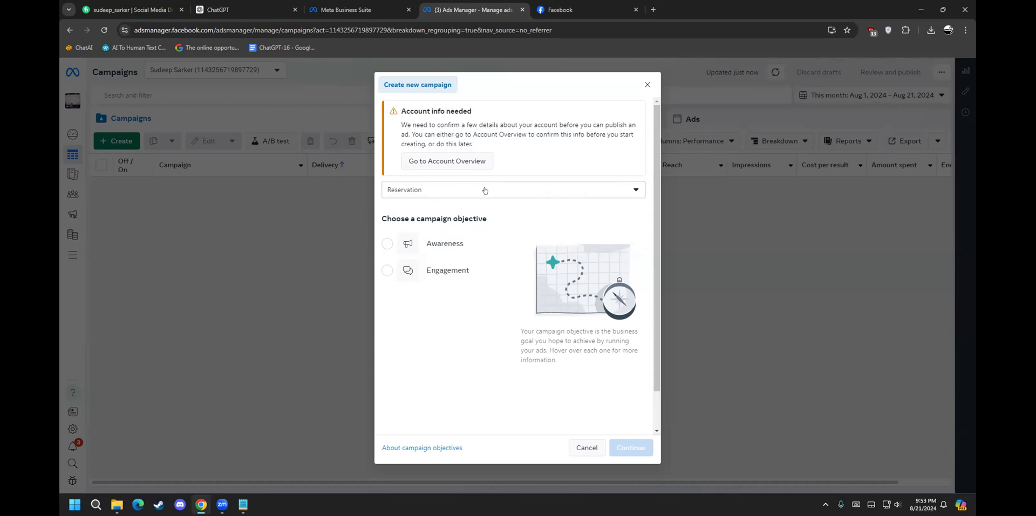
left_click(485, 190)
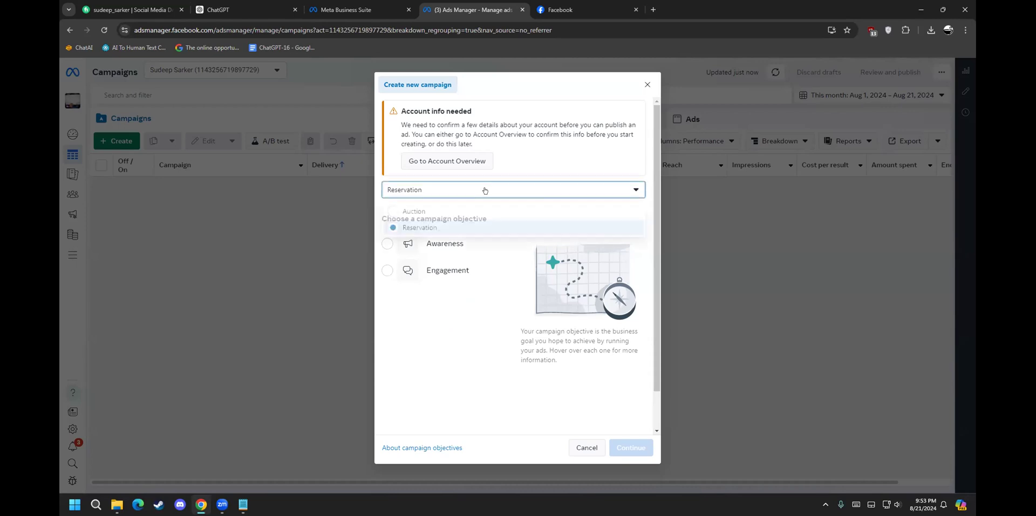
left_click(437, 203)
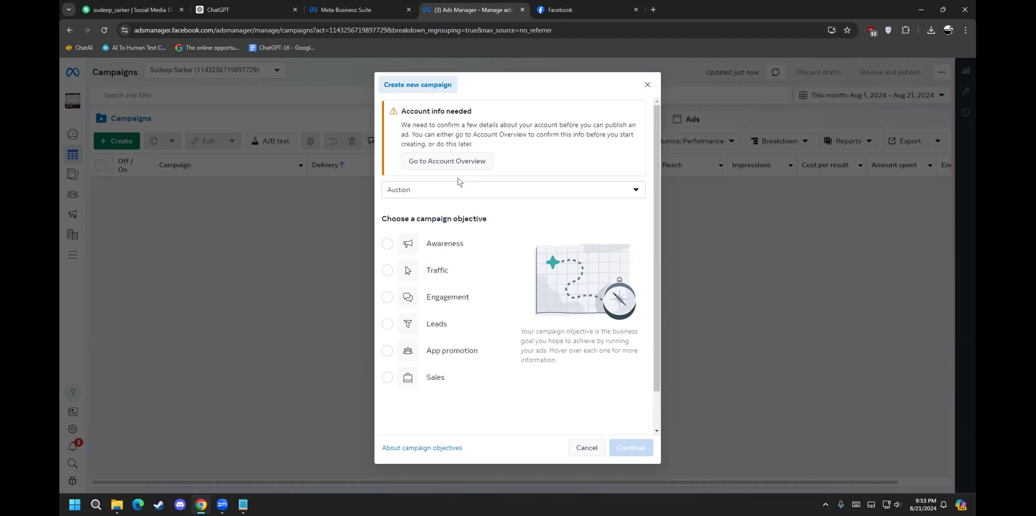
Step: Try the Awareness and Traffic objectives, then settle on Engagement as the campaign objective
mouse_move(423, 245)
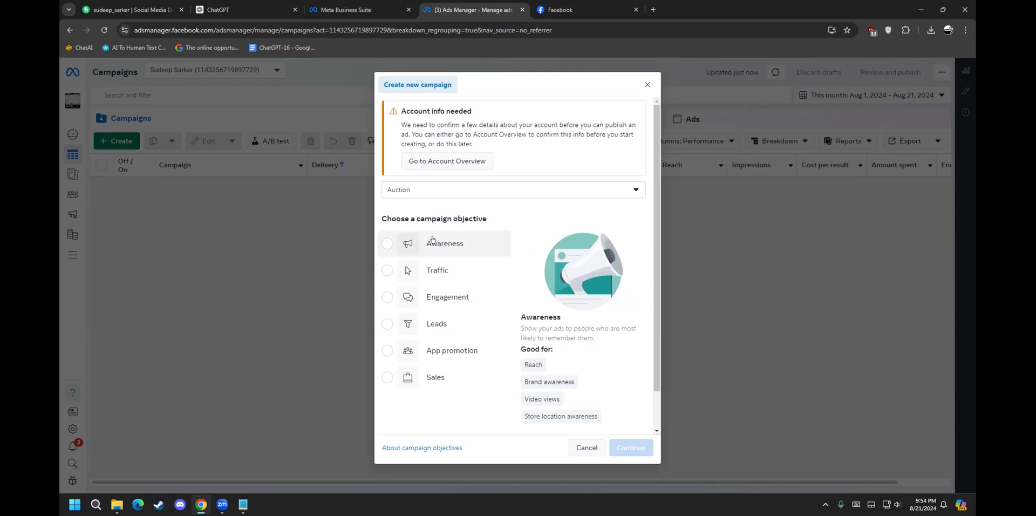
left_click(432, 240)
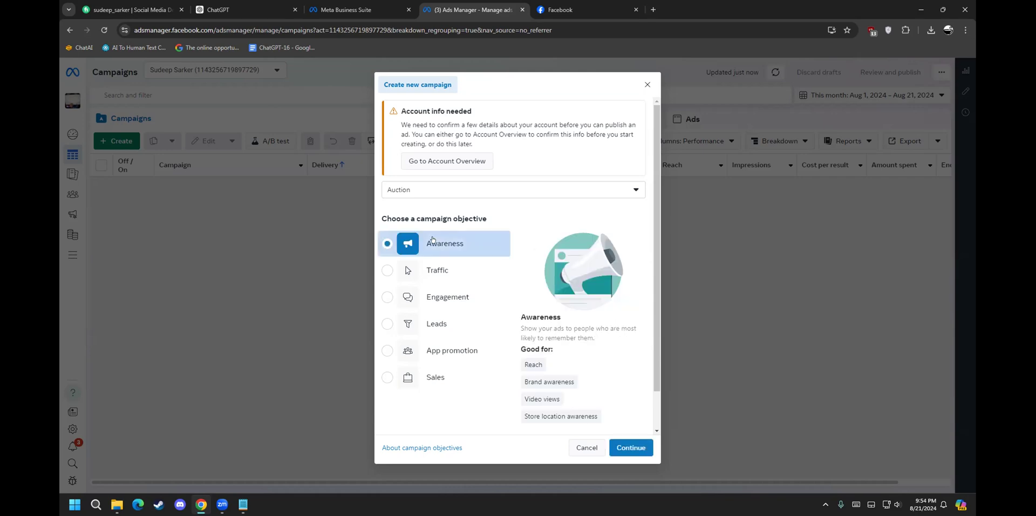
left_click(434, 265)
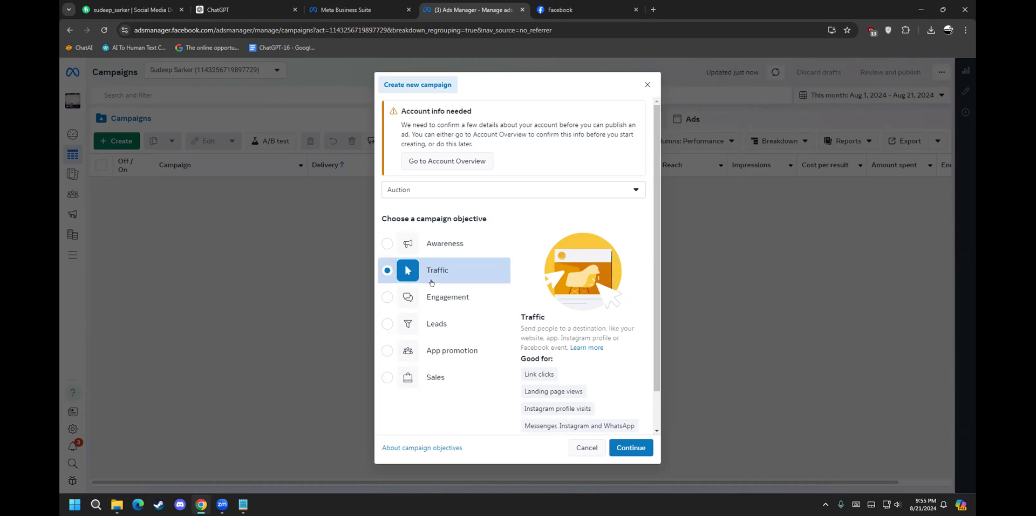
left_click(438, 296)
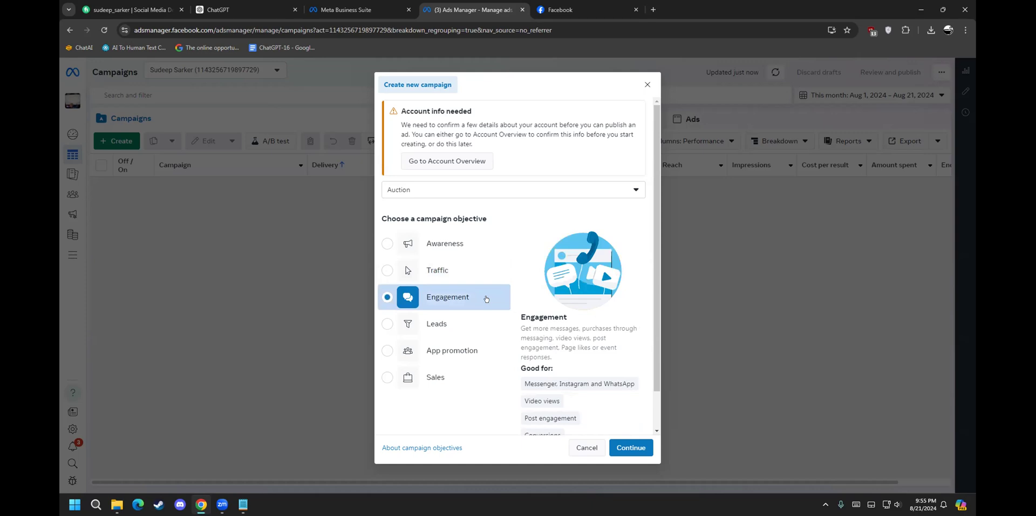
scroll(559, 323, "down", 1)
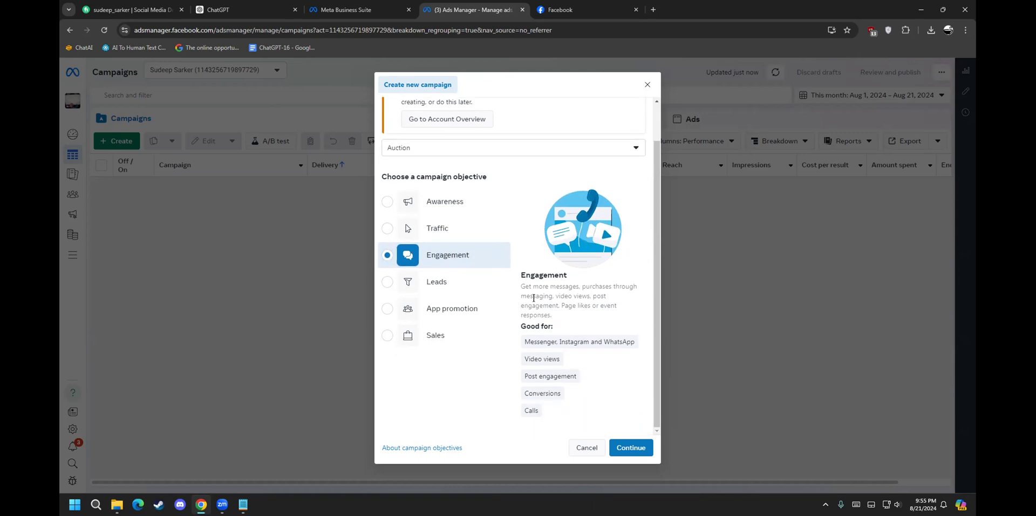
mouse_move(538, 286)
left_mouse_down()
mouse_move(623, 300)
mouse_move(518, 284)
left_mouse_up()
left_click(564, 288)
left_click(564, 297)
left_click(526, 292)
double_click(569, 305)
left_click(518, 284)
left_click_drag(520, 287, 554, 296)
left_click(546, 288)
left_click_drag(548, 295, 558, 292)
left_click(556, 290)
left_click(424, 276)
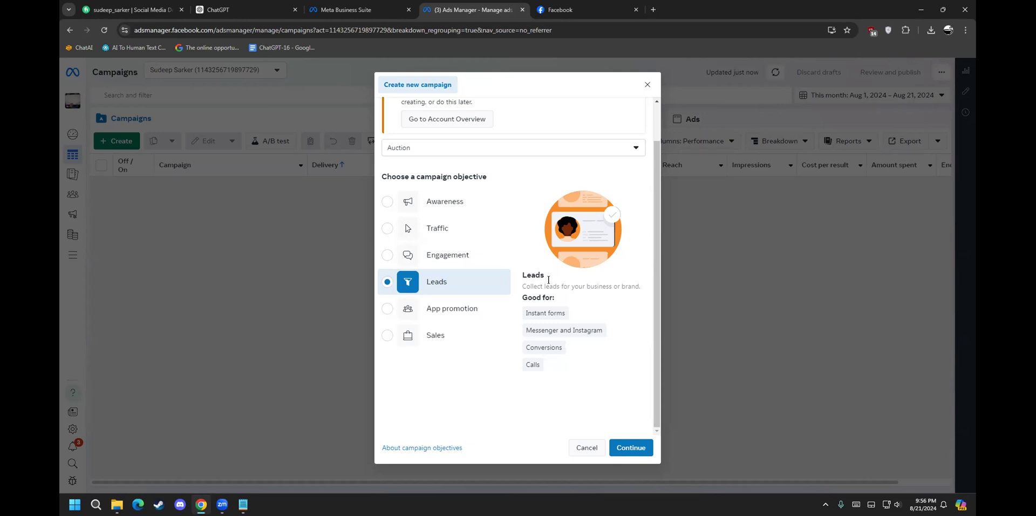
left_click(438, 307)
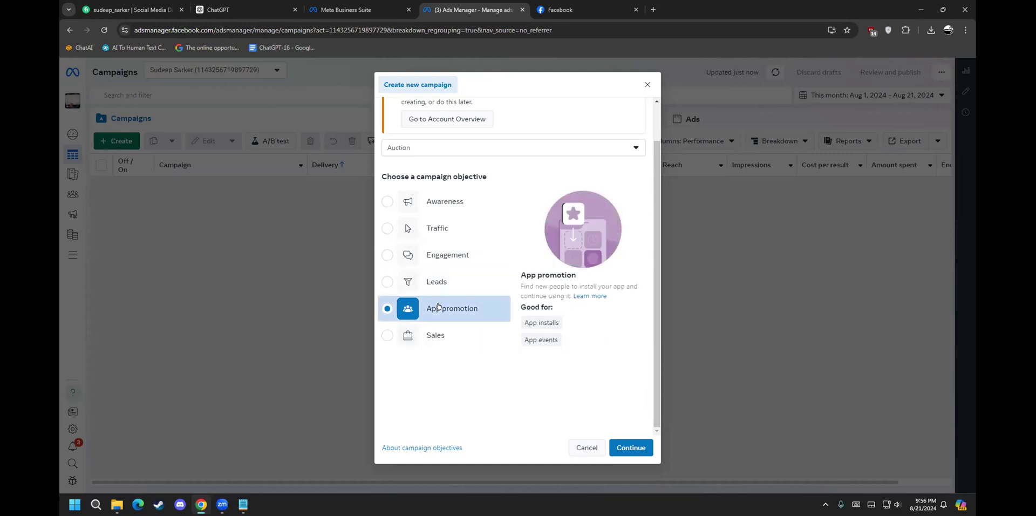
left_click(471, 337)
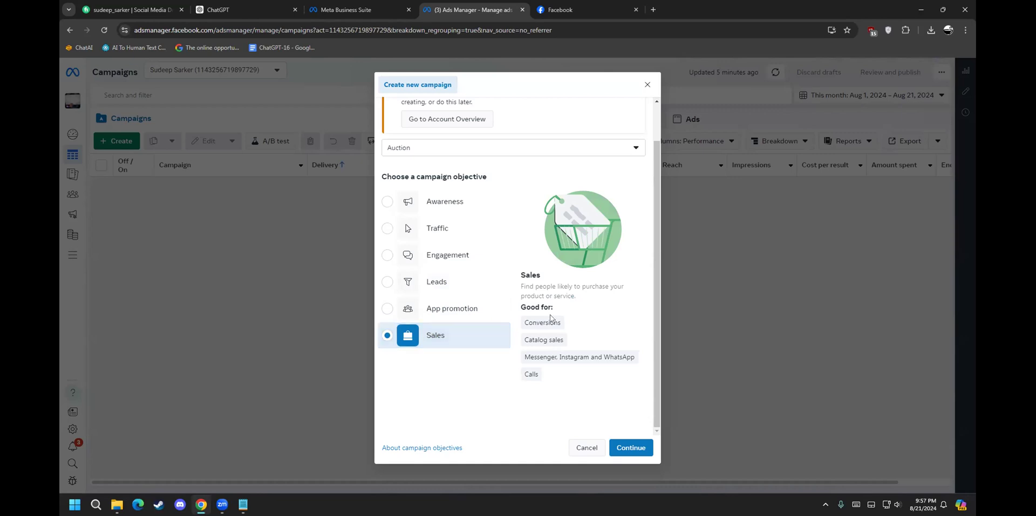
mouse_move(546, 335)
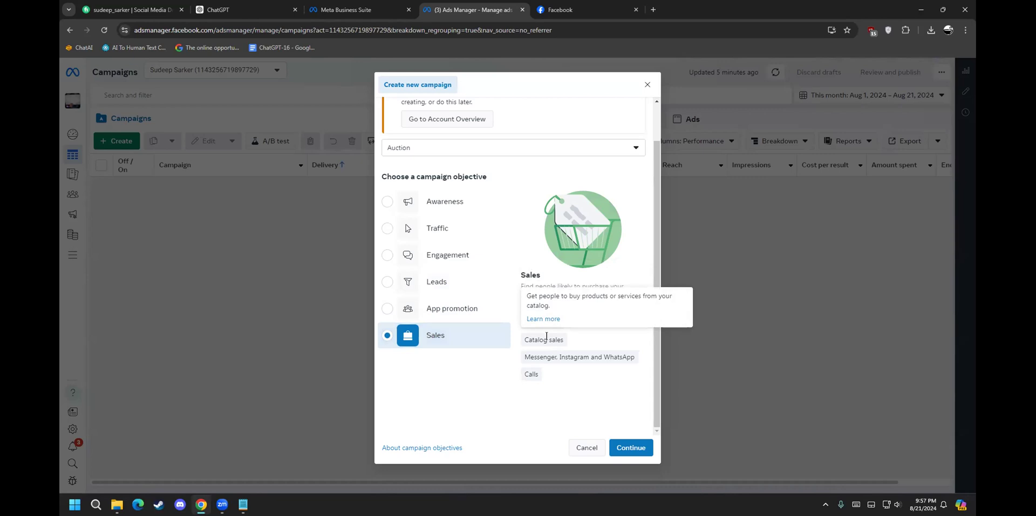
mouse_move(548, 352)
left_click_drag(556, 354, 568, 352)
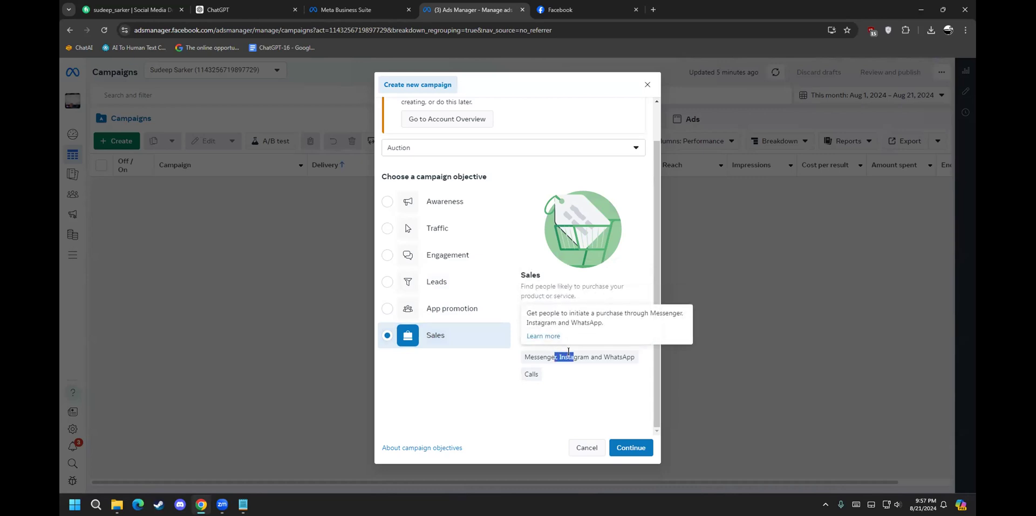
mouse_move(533, 367)
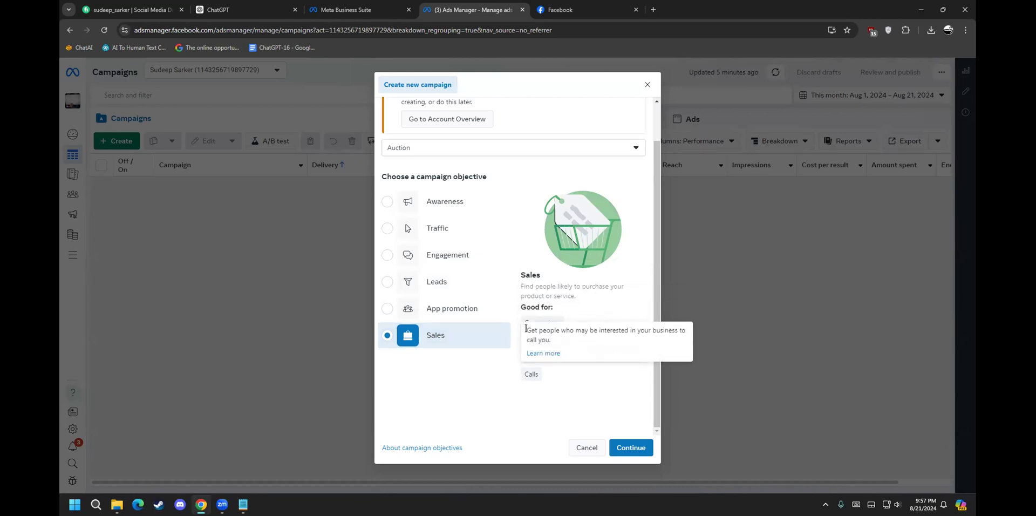
left_click(456, 309)
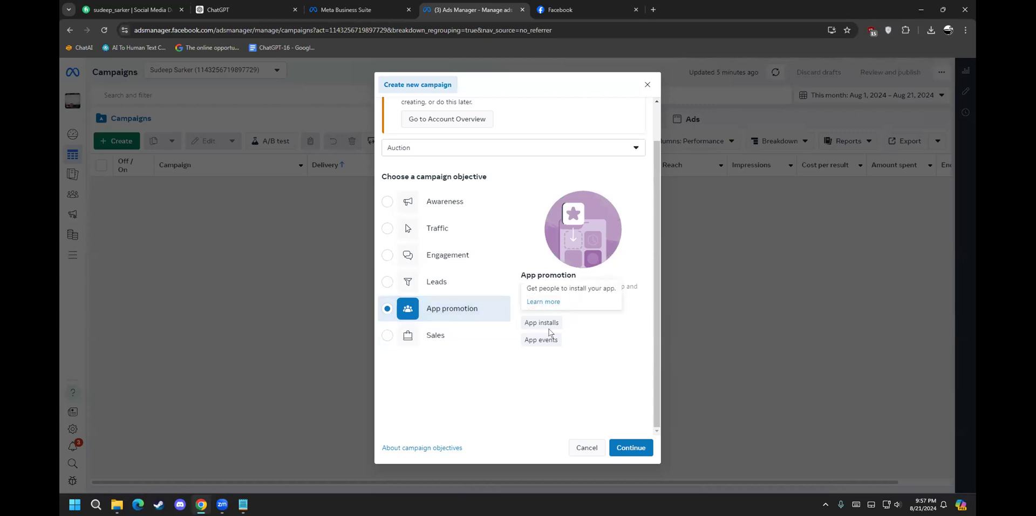
left_click(437, 283)
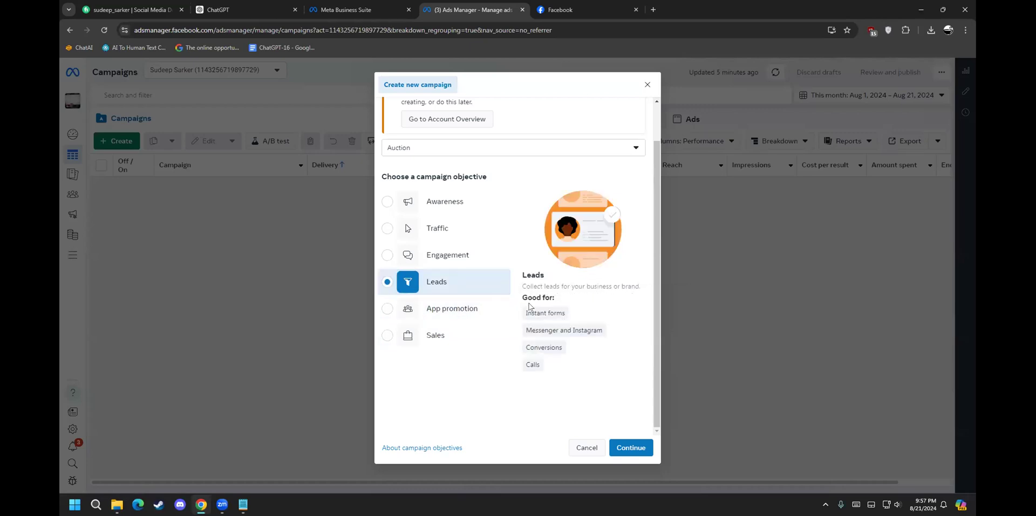
mouse_move(532, 308)
mouse_move(540, 329)
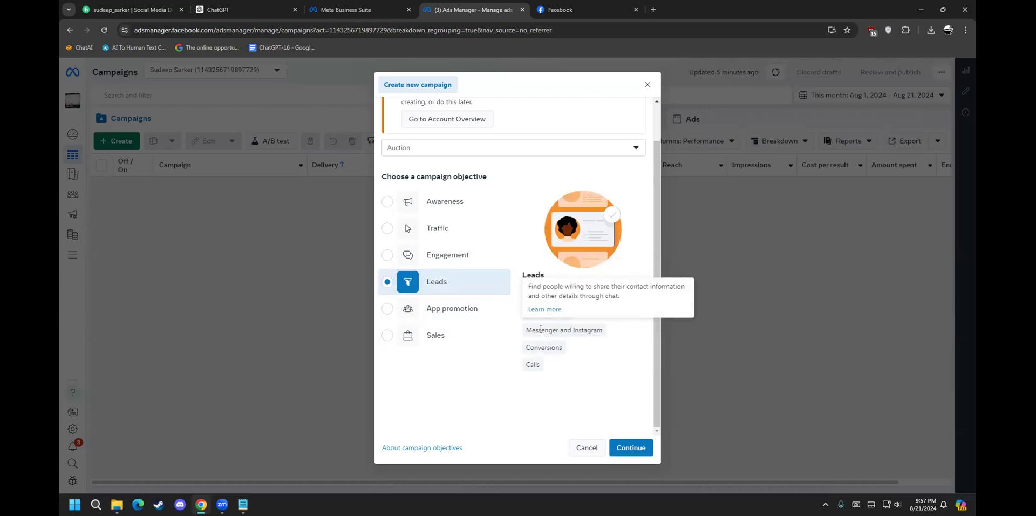
left_click(448, 255)
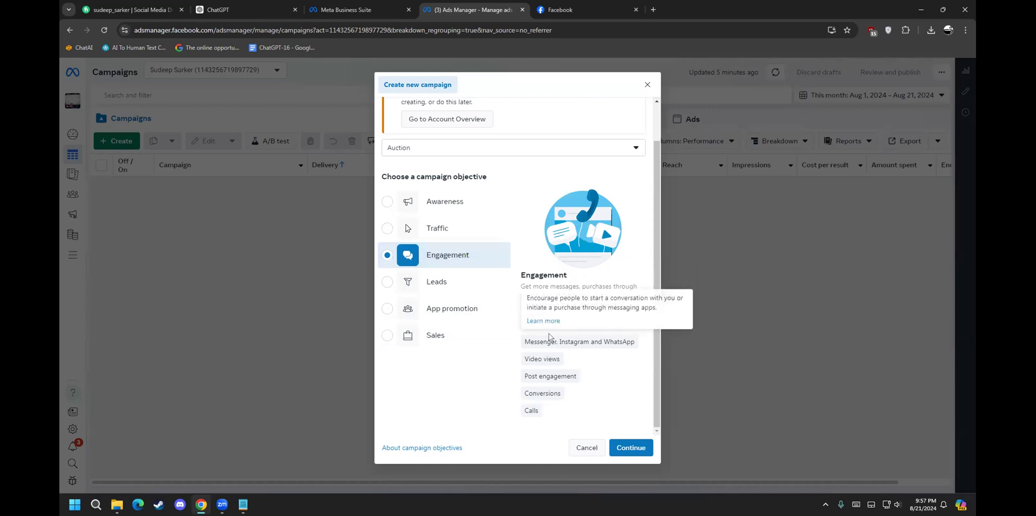
mouse_move(539, 349)
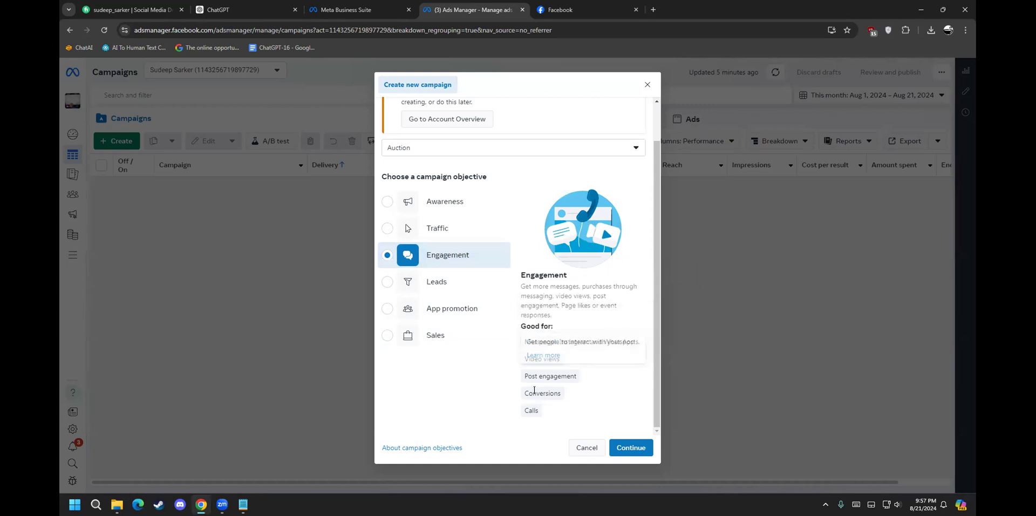
Step: Select Traffic as the objective and review its uses, such as Landing page views
left_click(454, 230)
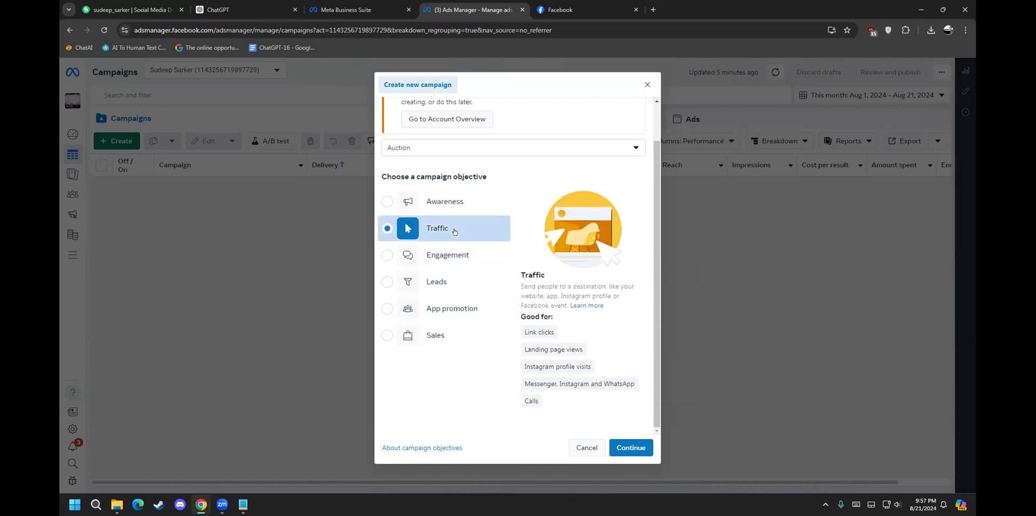
mouse_move(538, 326)
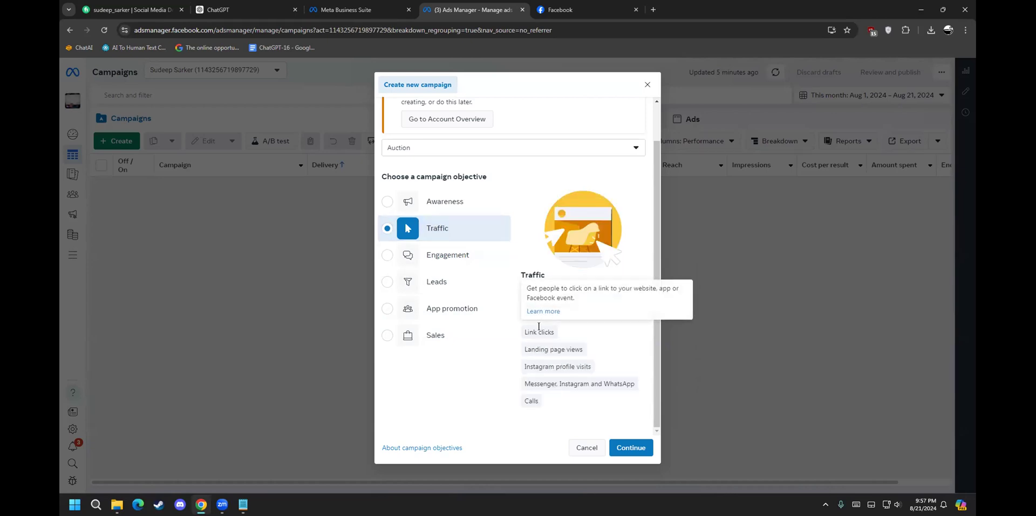
mouse_move(555, 343)
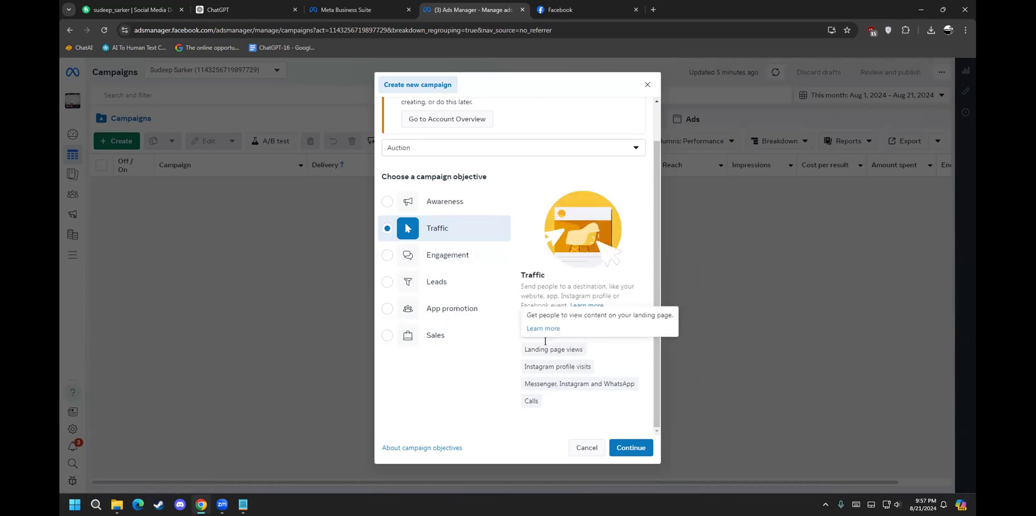
left_click_drag(550, 348, 562, 342)
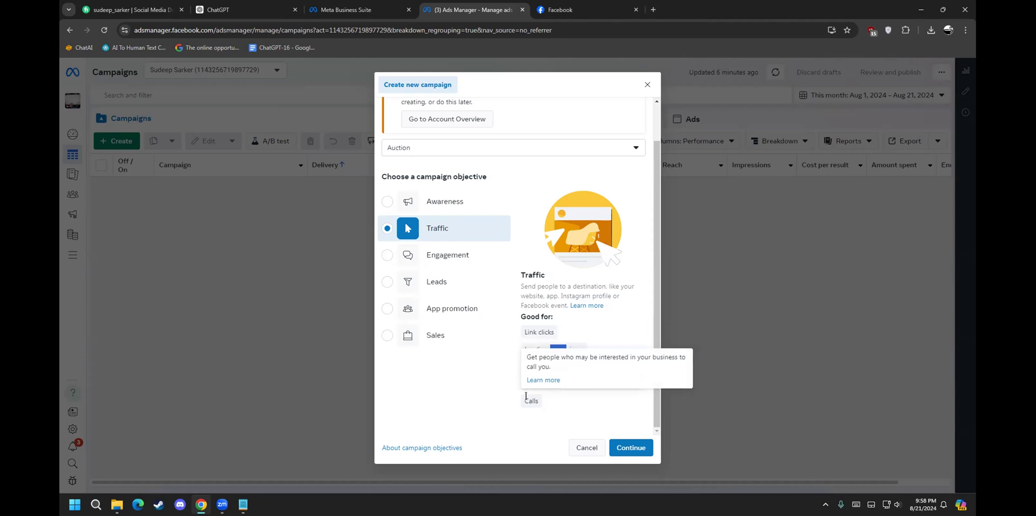
Step: Preview the Awareness objective, then pick Sales as the campaign objective
left_click(457, 195)
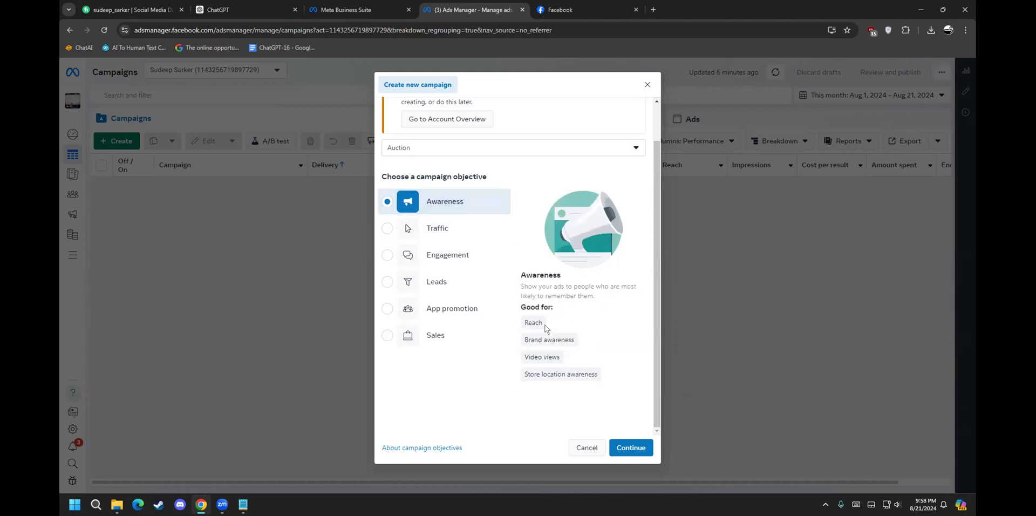
mouse_move(553, 334)
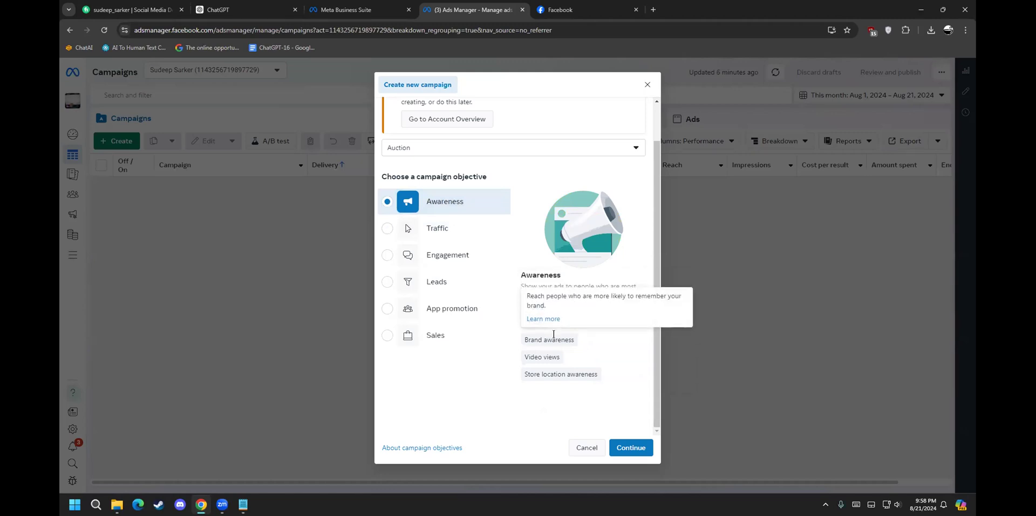
mouse_move(554, 367)
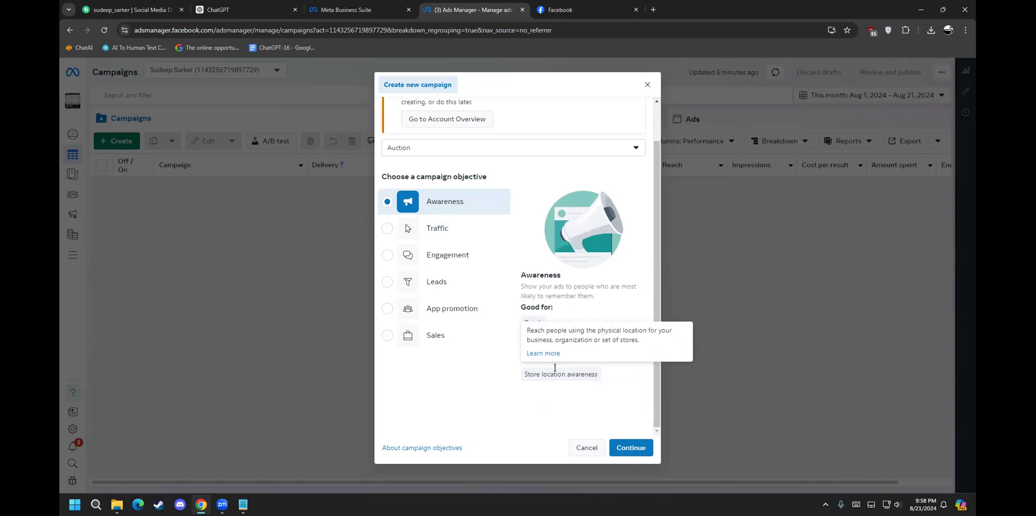
left_click(474, 335)
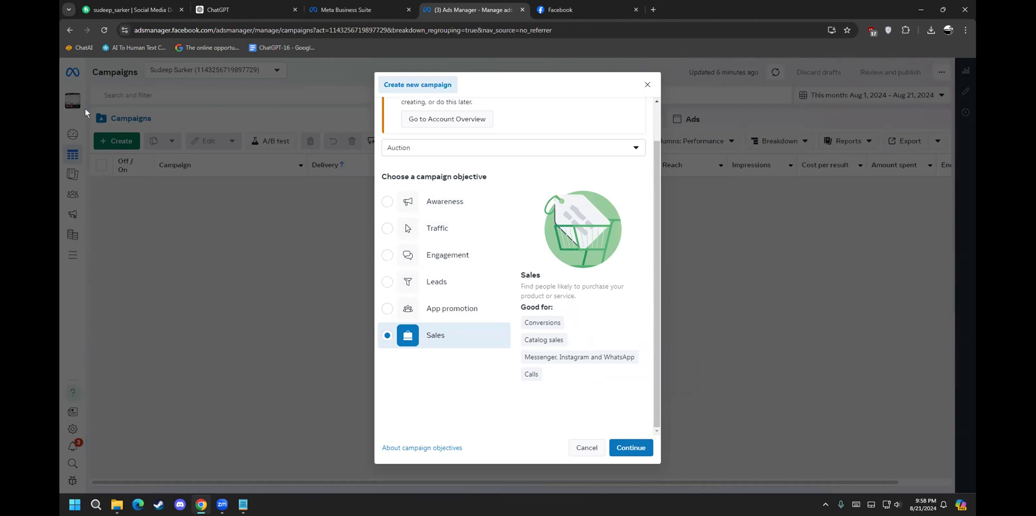
Step: Continue with Sales and choose the Manual sales campaign setup to create the draft
left_click(629, 447)
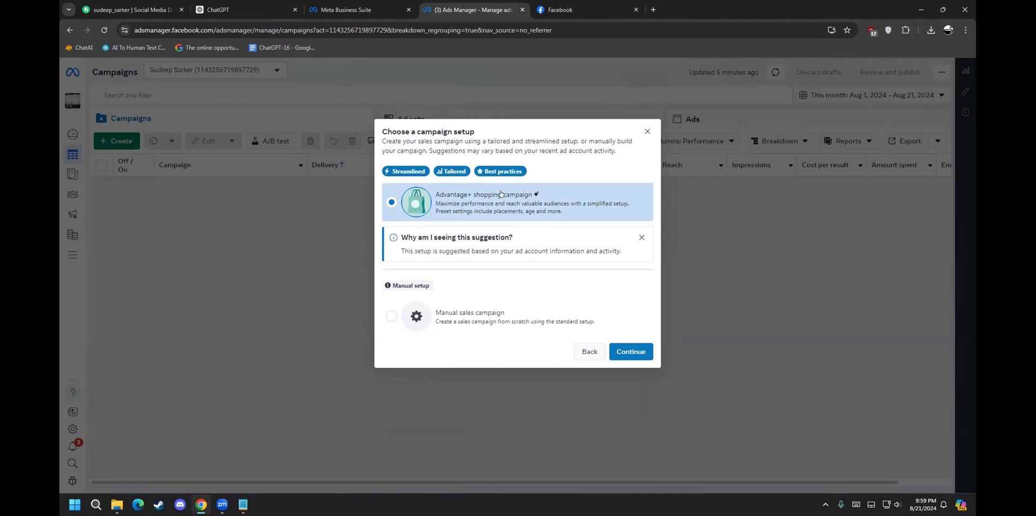
left_click(486, 305)
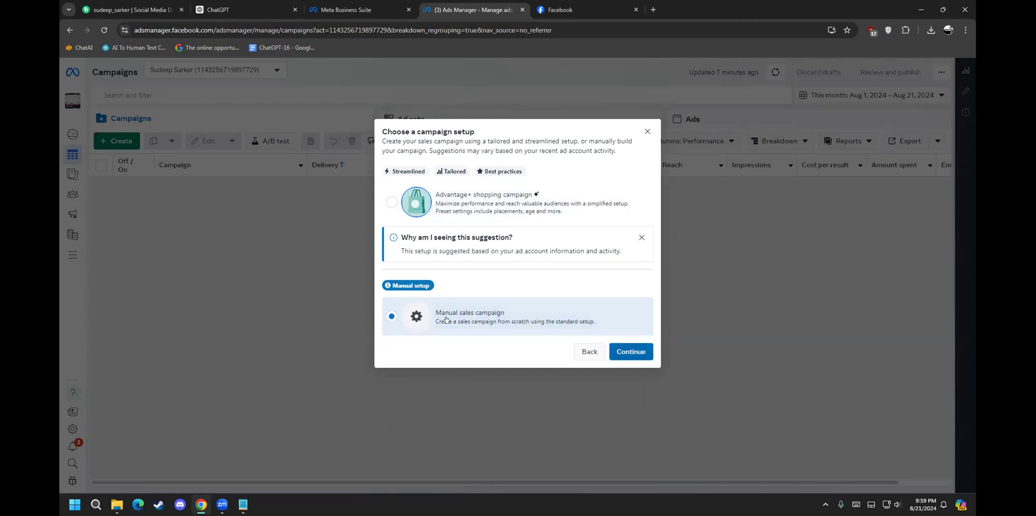
left_click(633, 347)
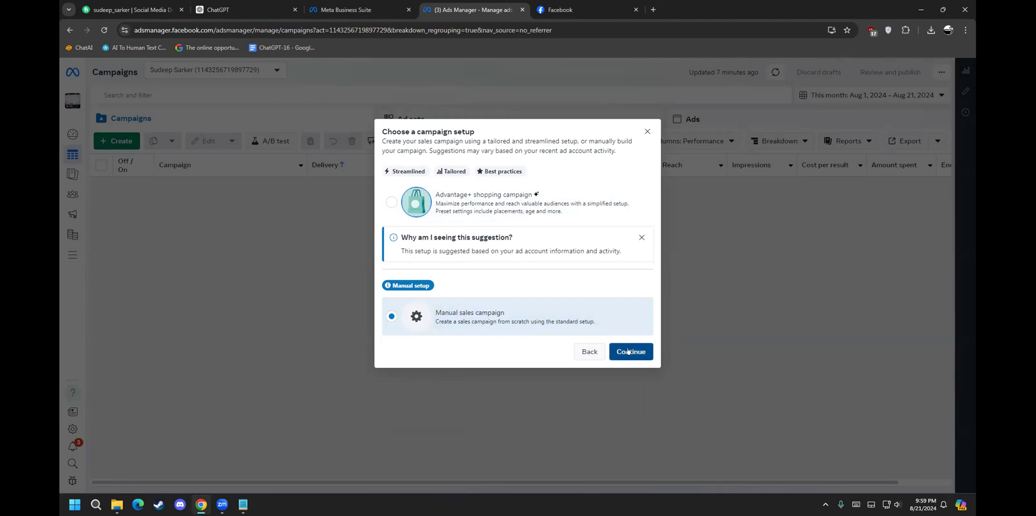
left_click(629, 350)
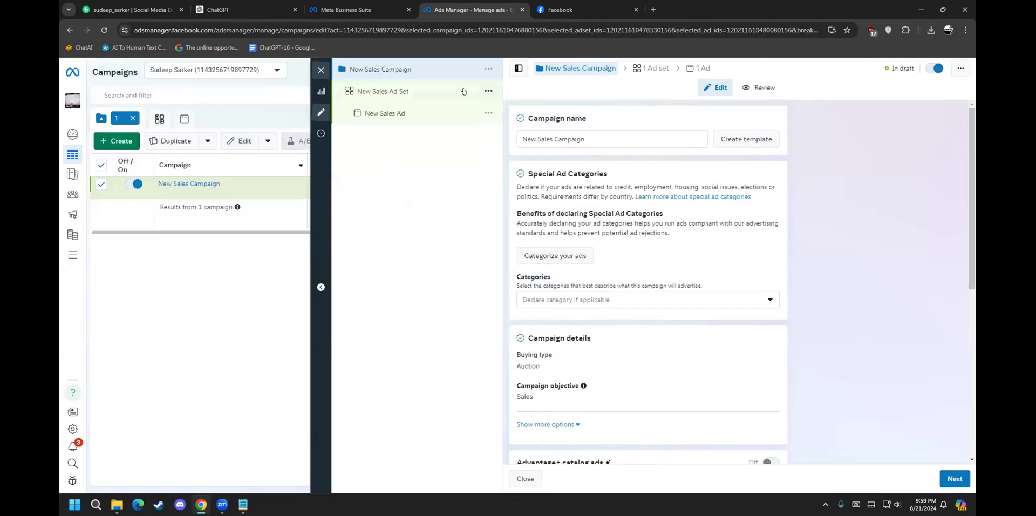
Step: Replace the default name New Sales Campaign with 'Discount 1'
left_click(573, 142)
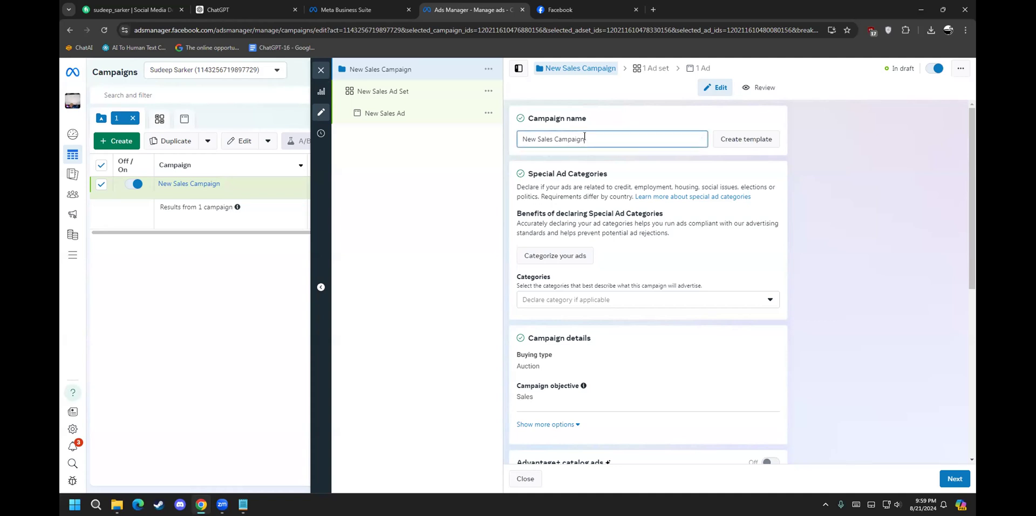
key("ctrl+a")
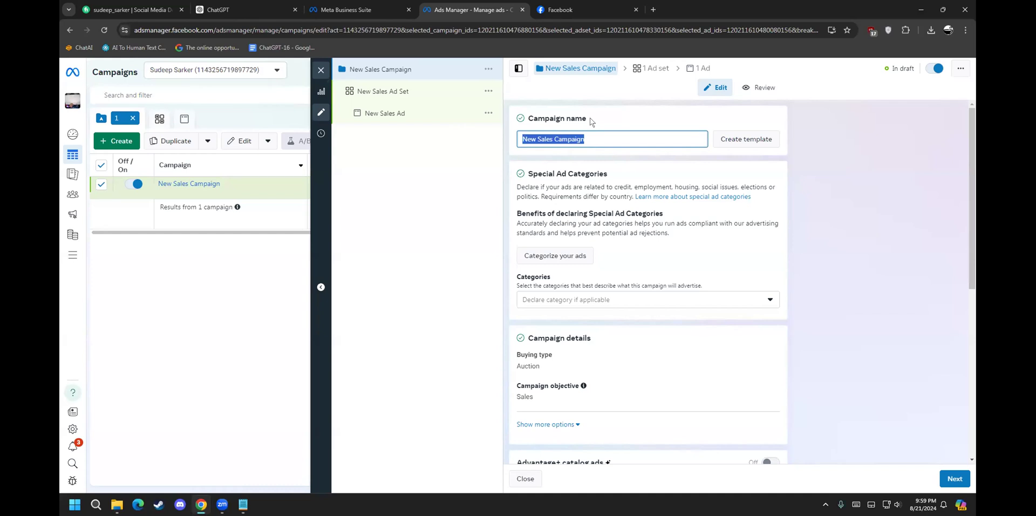
type("SUd")
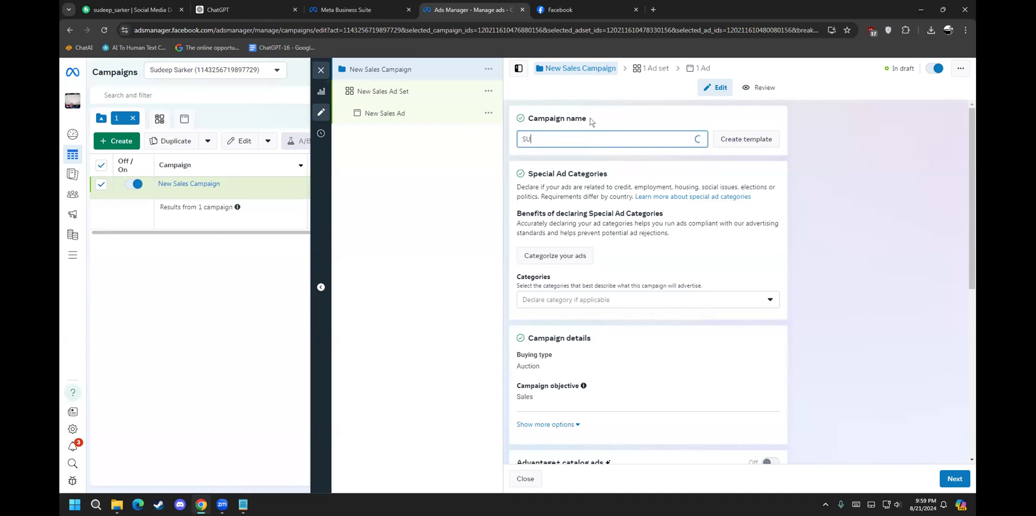
key("BackSpace")
key("BackSpace")
type("udeep")
key("BackSpace")
key("BackSpace")
key("BackSpace")
key("BackSpace")
key("BackSpace")
key("BackSpace")
key("BackSpace")
type("Disp")
key("BackSpace")
type("count")
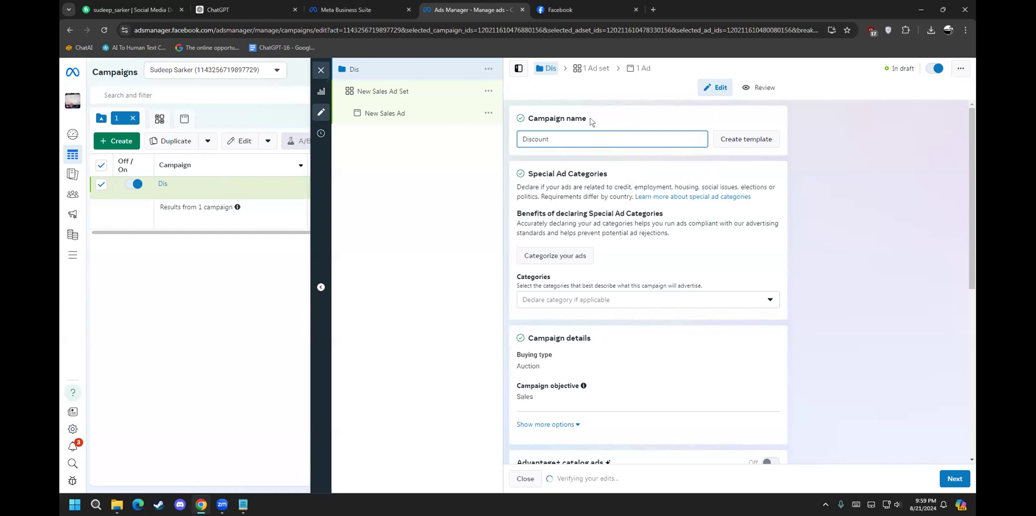
type(" 1")
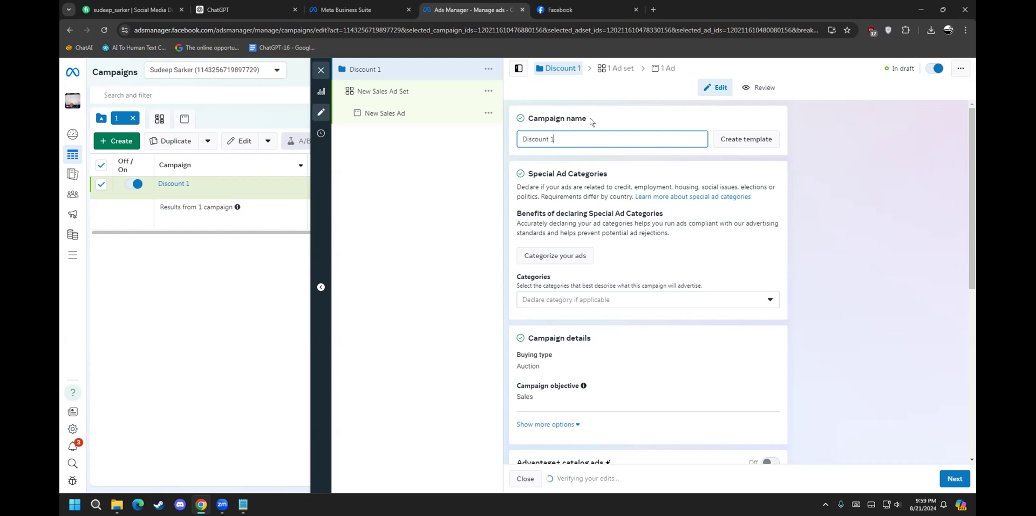
left_click(560, 256)
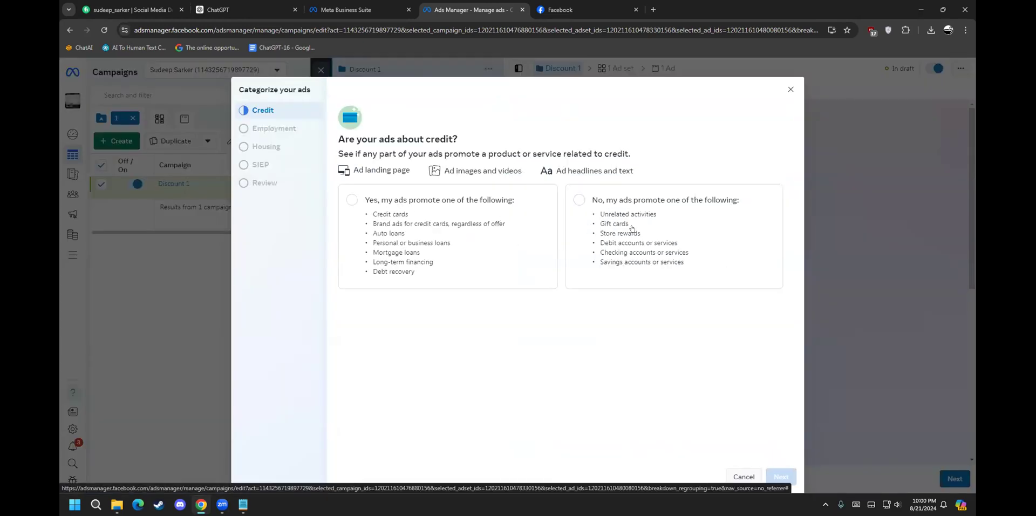
left_click(415, 216)
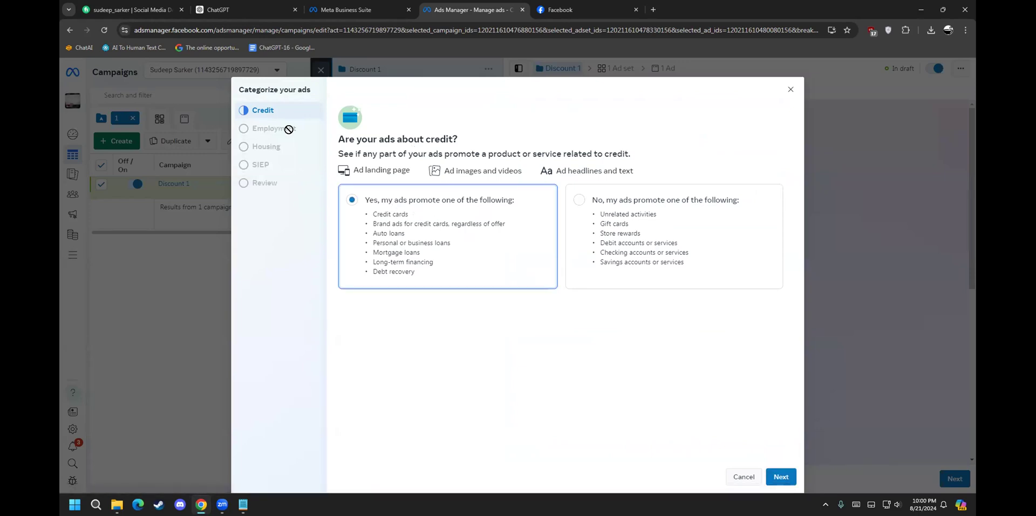
left_click(781, 476)
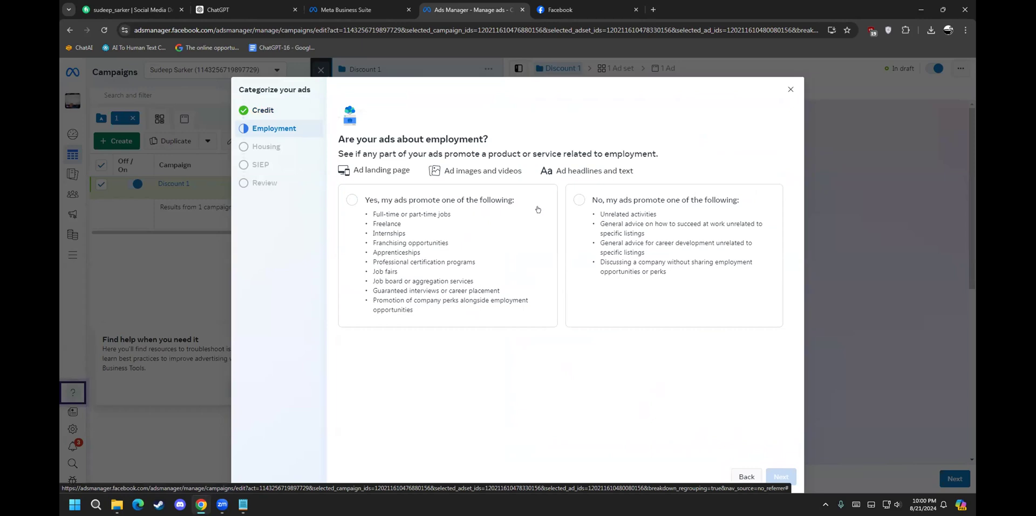
left_click(414, 199)
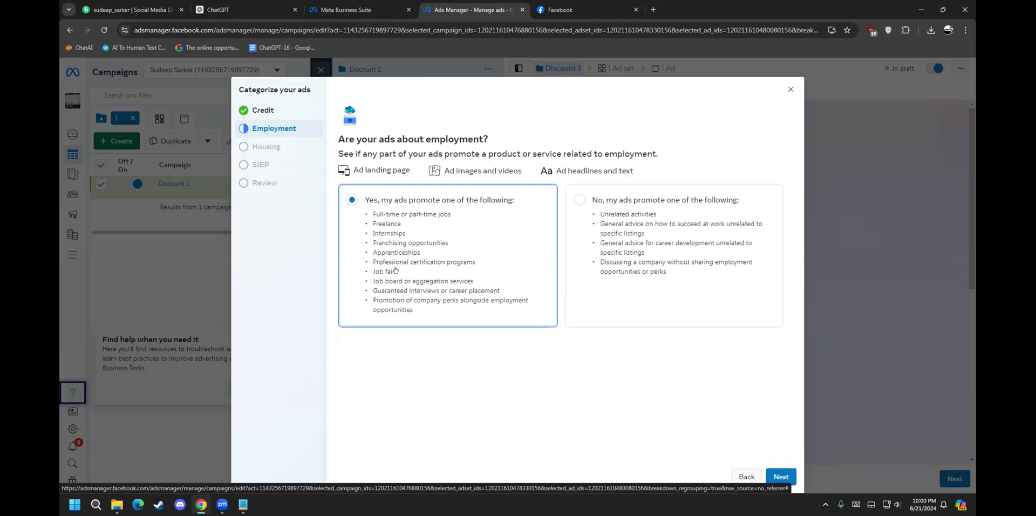
left_click(737, 471)
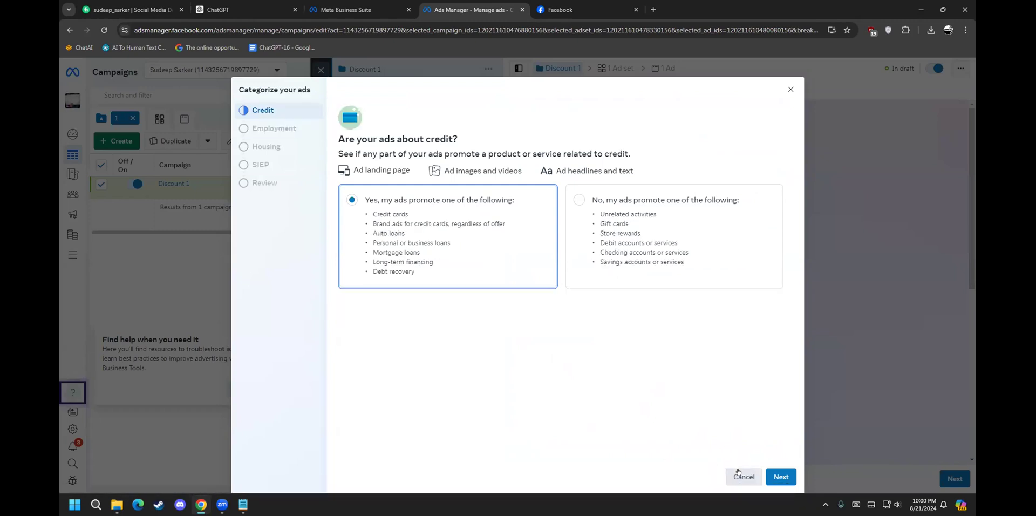
left_click(739, 470)
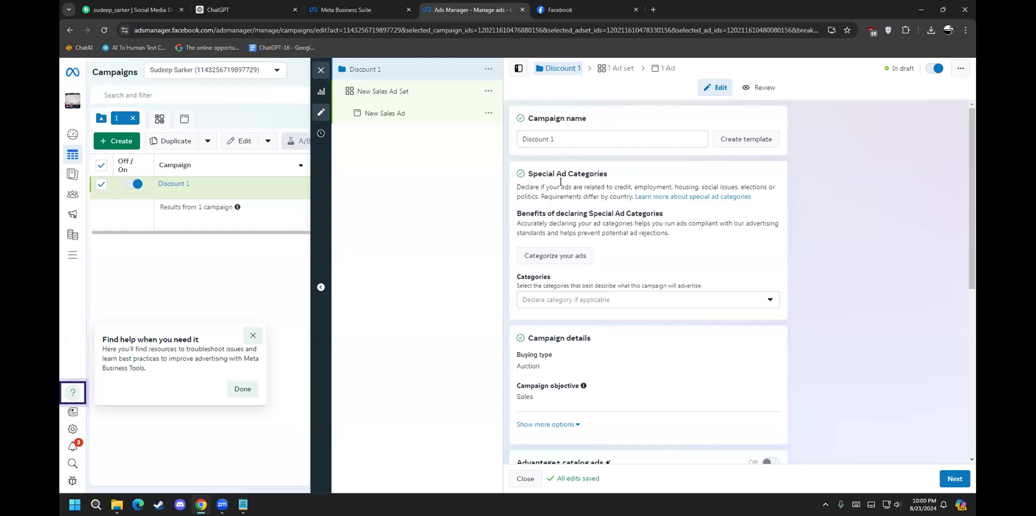
left_click(584, 296)
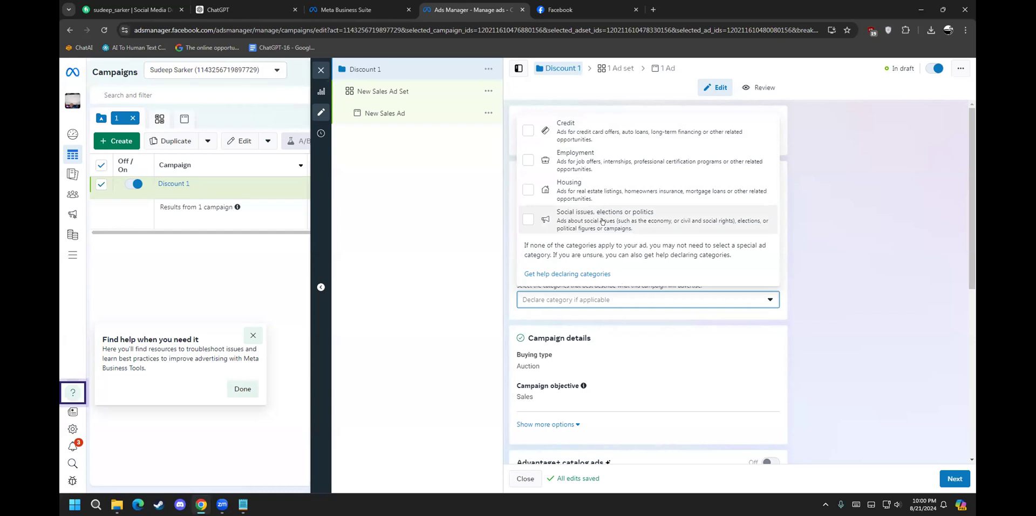
left_click(605, 301)
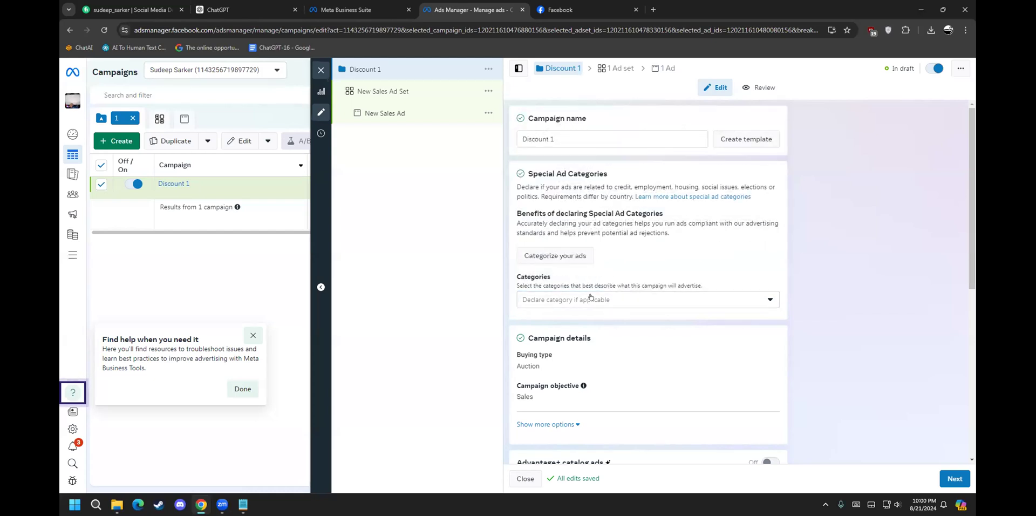
left_click(591, 297)
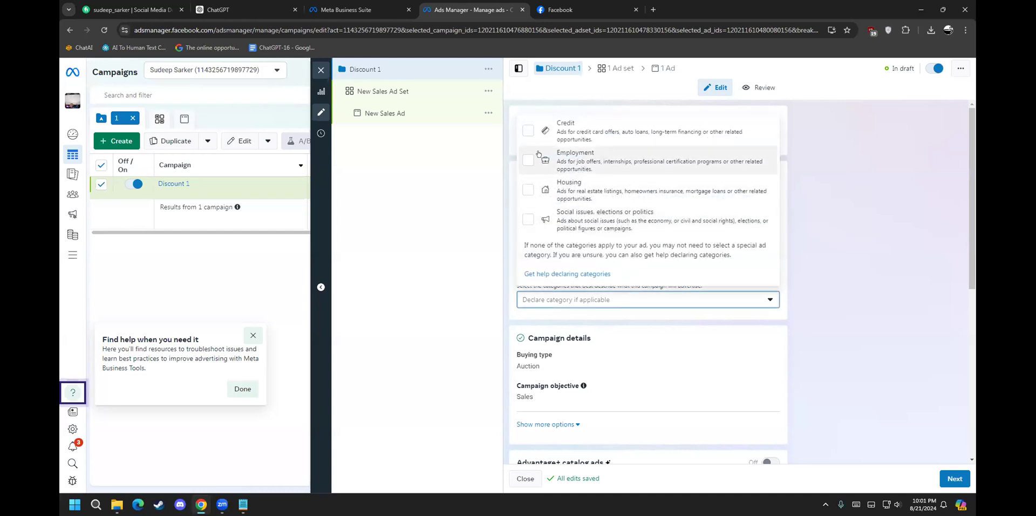
left_click(528, 133)
left_click(528, 133)
left_click(528, 165)
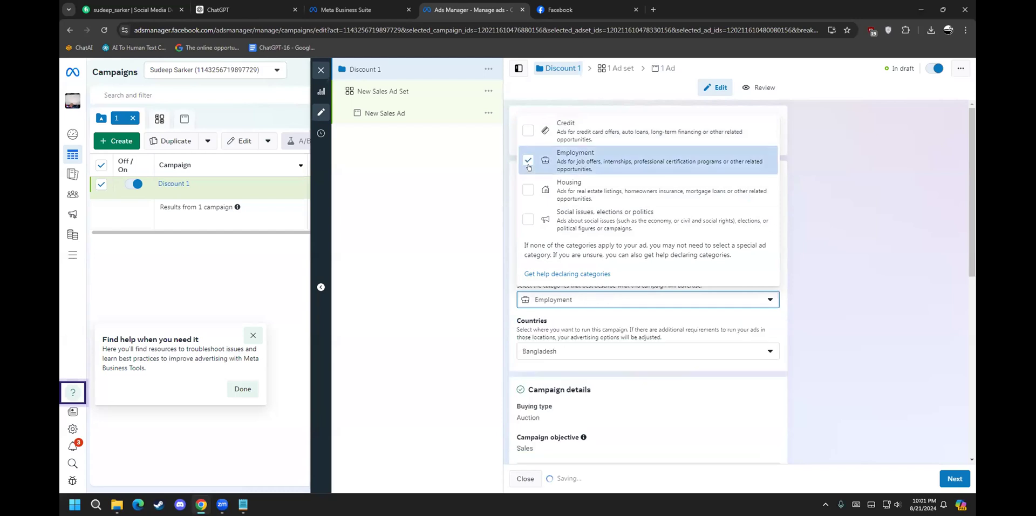
left_click(529, 162)
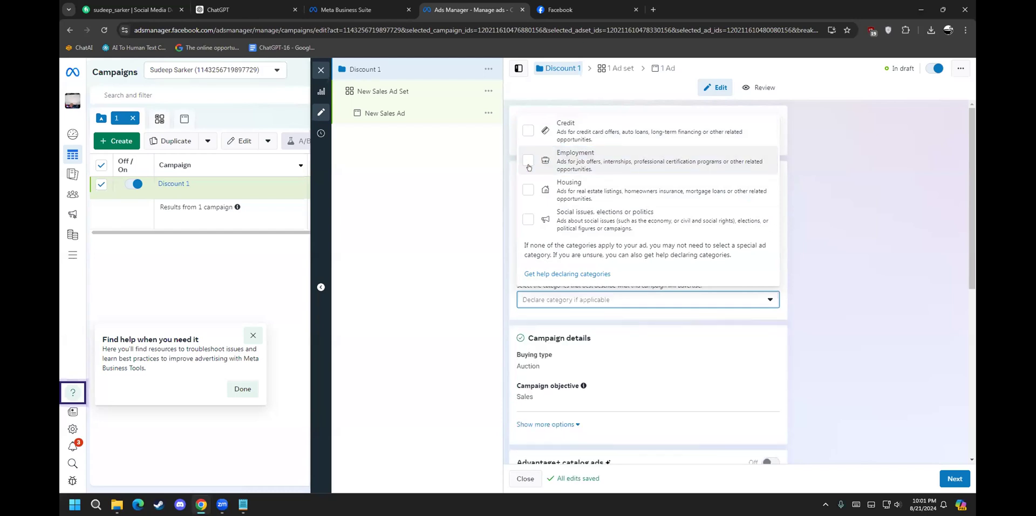
left_click(527, 191)
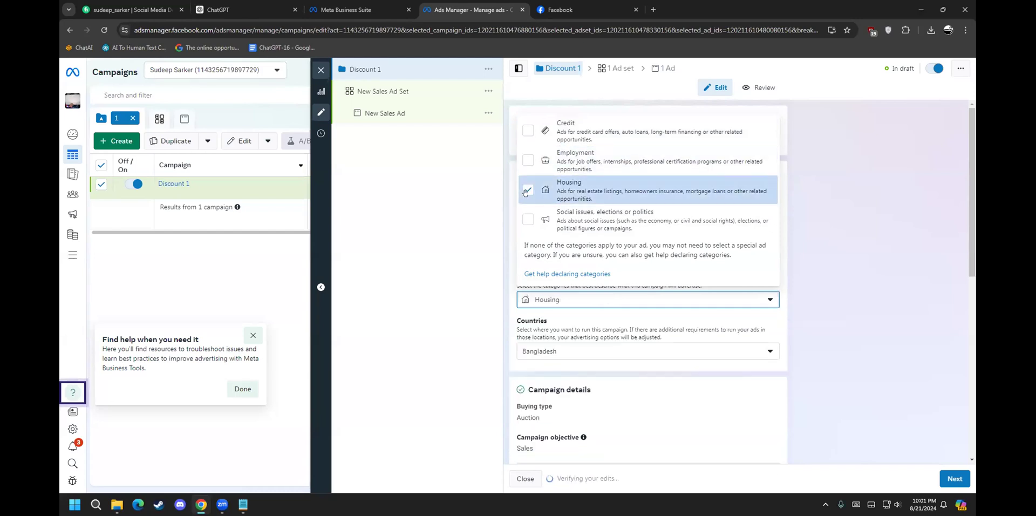
left_click(527, 190)
left_click(527, 218)
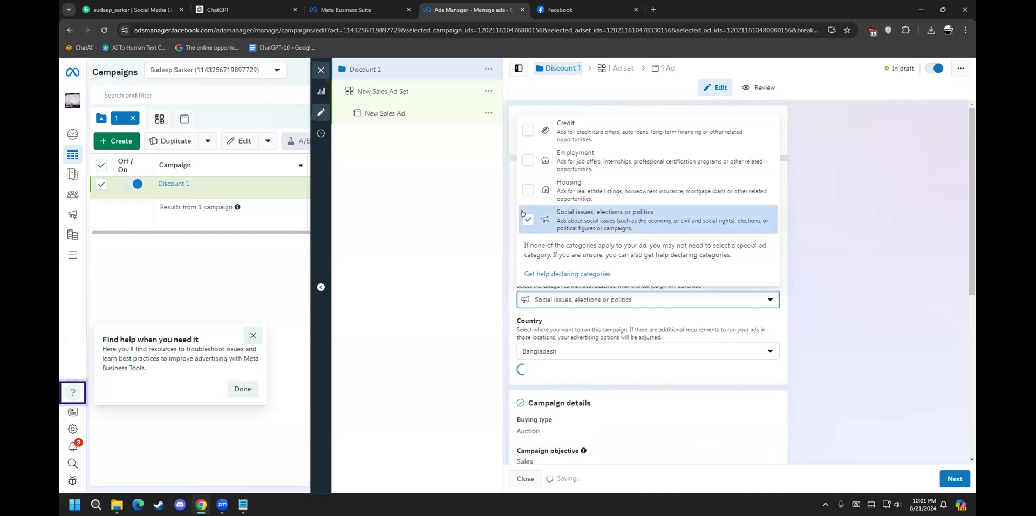
left_click(523, 217)
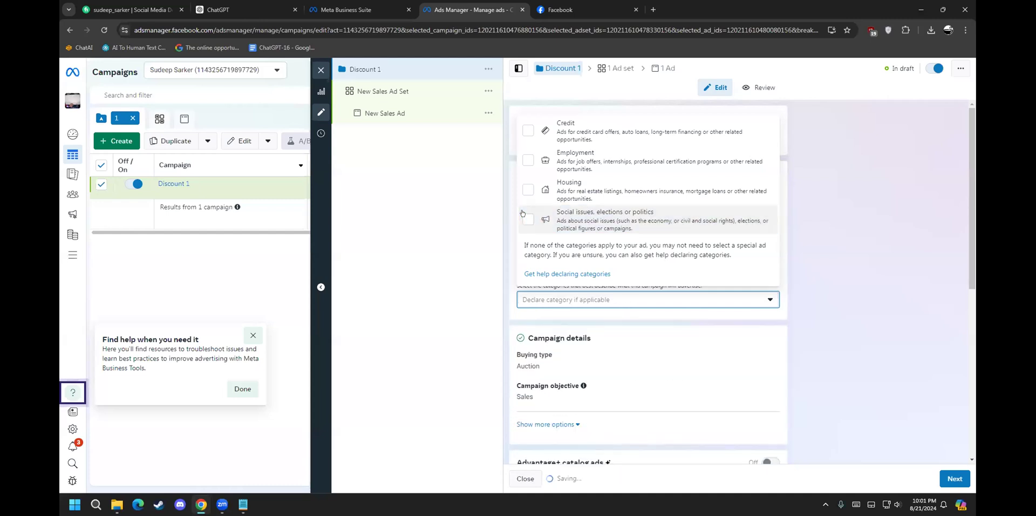
left_click(545, 298)
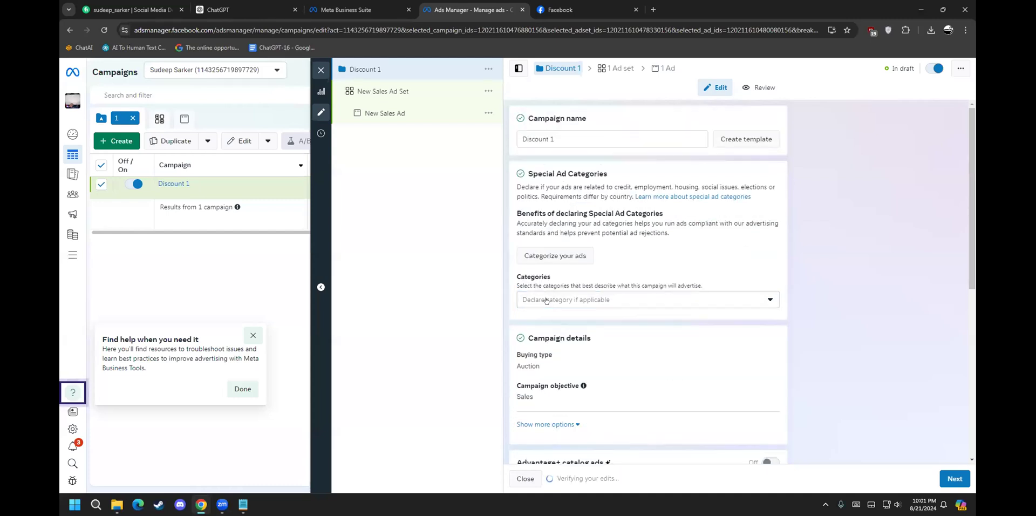
scroll(590, 275, "down", 2)
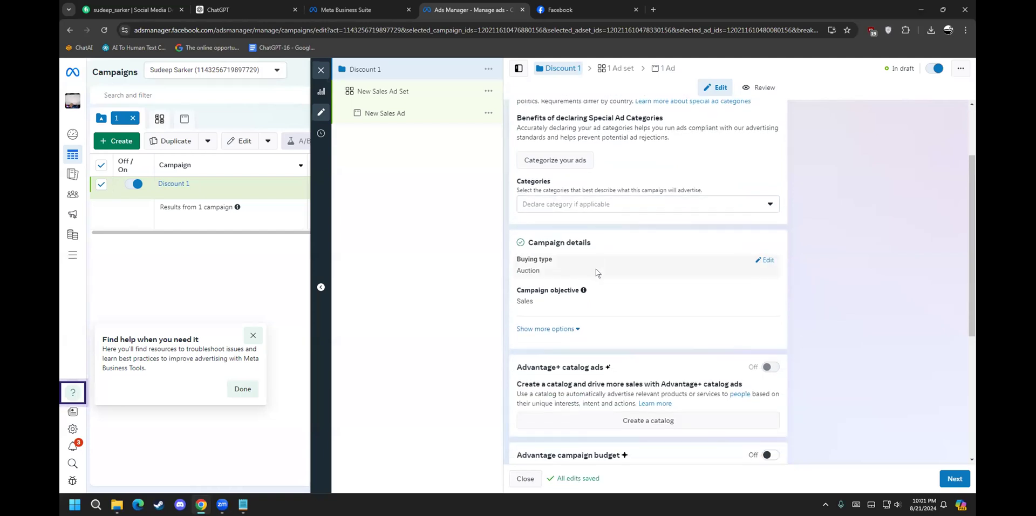
scroll(596, 272, "down", 1)
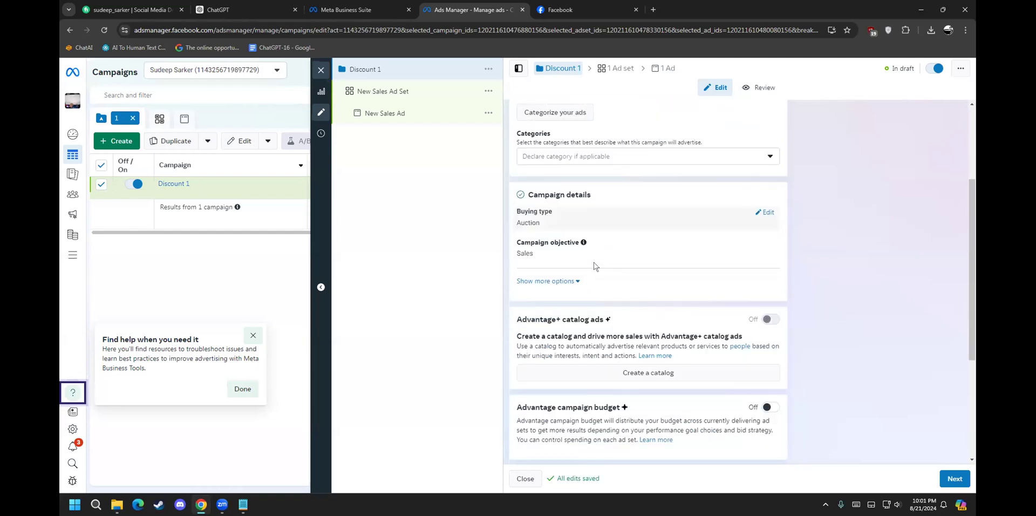
left_click_drag(521, 221, 532, 220)
left_click(527, 220)
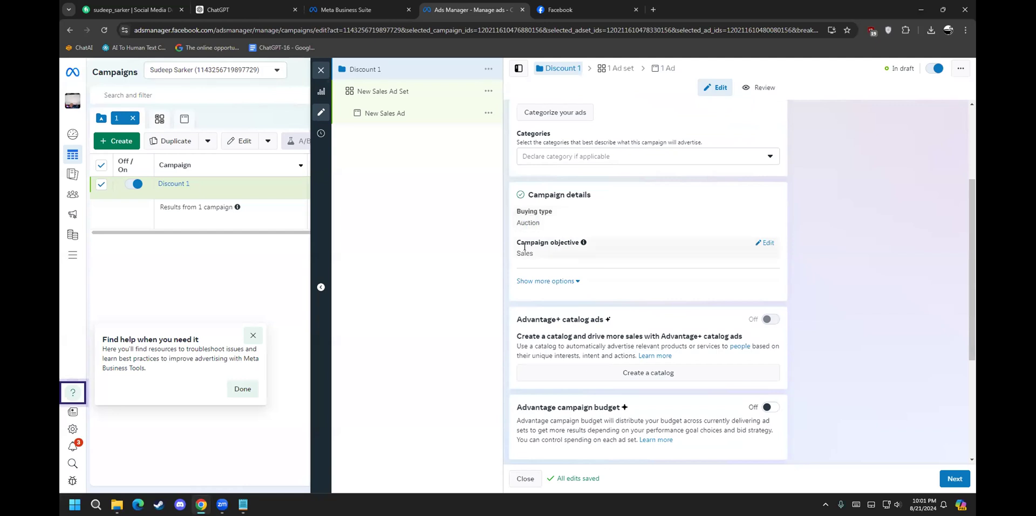
scroll(524, 246, "down", 2)
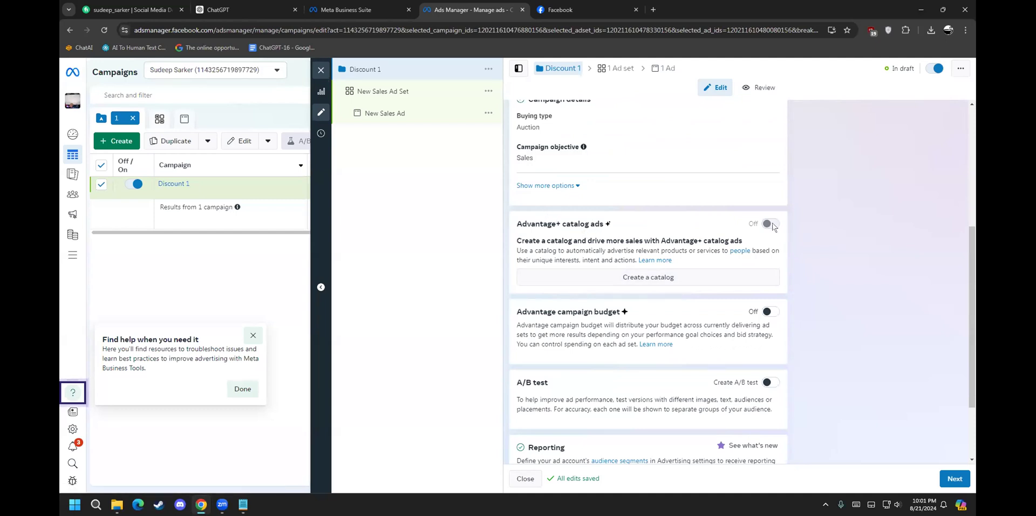
Step: Start a new Online products catalog from Create a catalog under Advantage+ catalog ads
mouse_move(772, 226)
left_click(611, 279)
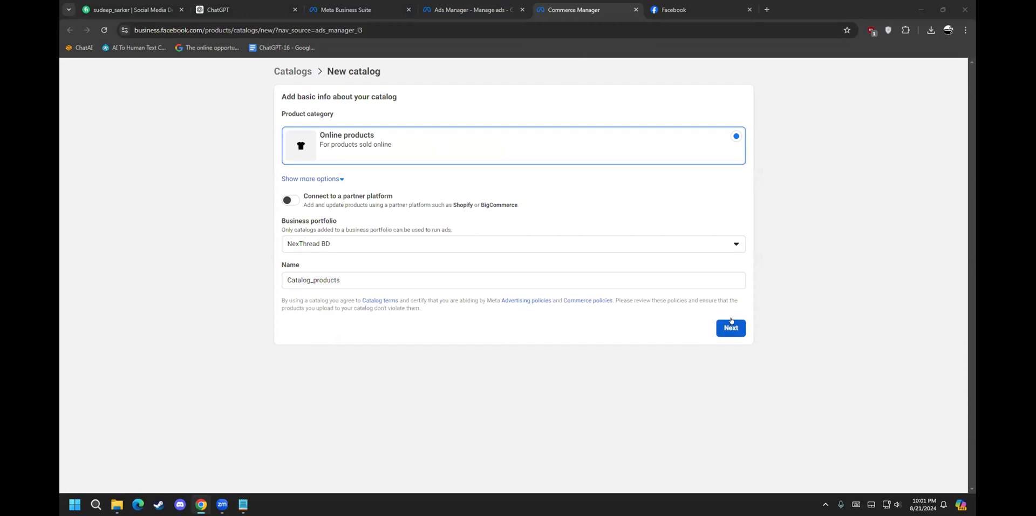
Step: Return to the Discount 1 campaign and turn Advantage campaign budget on
left_click(635, 9)
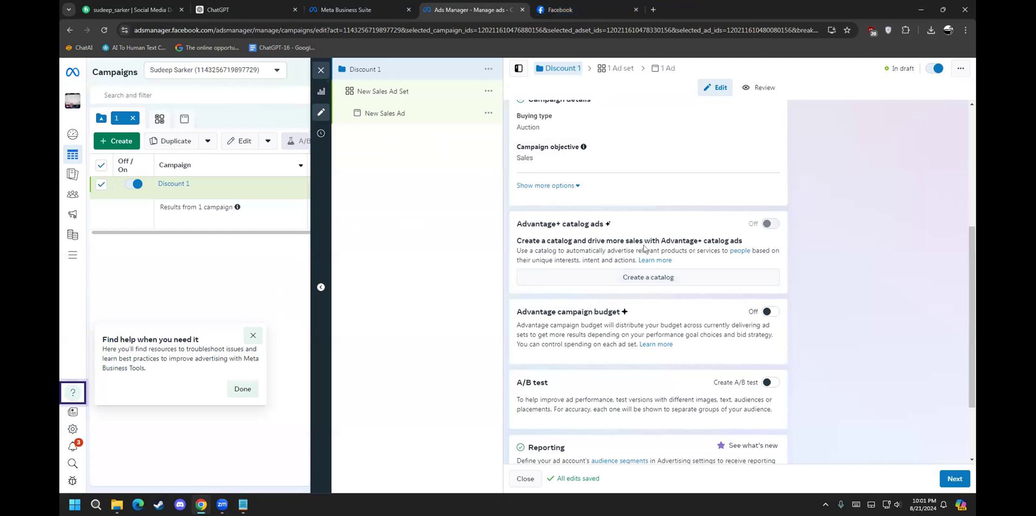
scroll(549, 226, "down", 2)
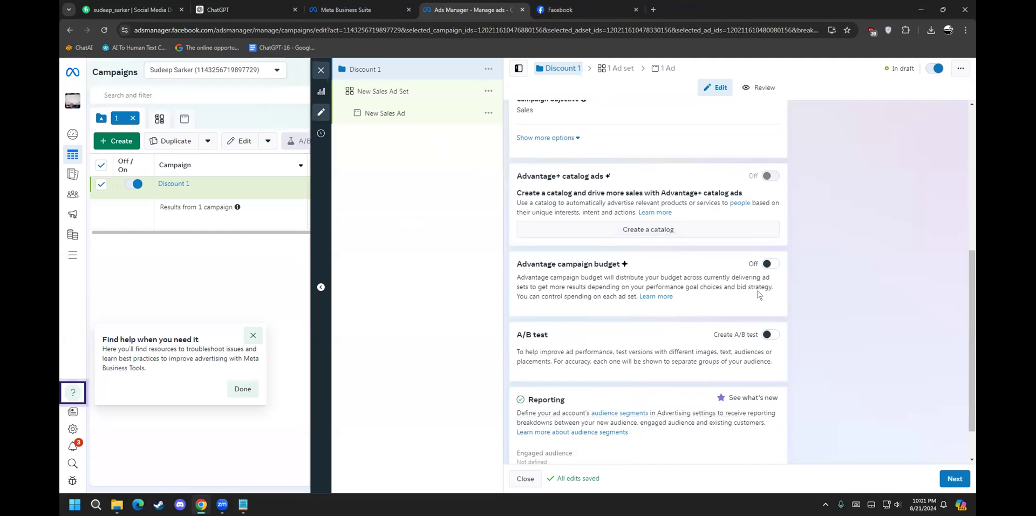
left_click_drag(556, 216, 620, 217)
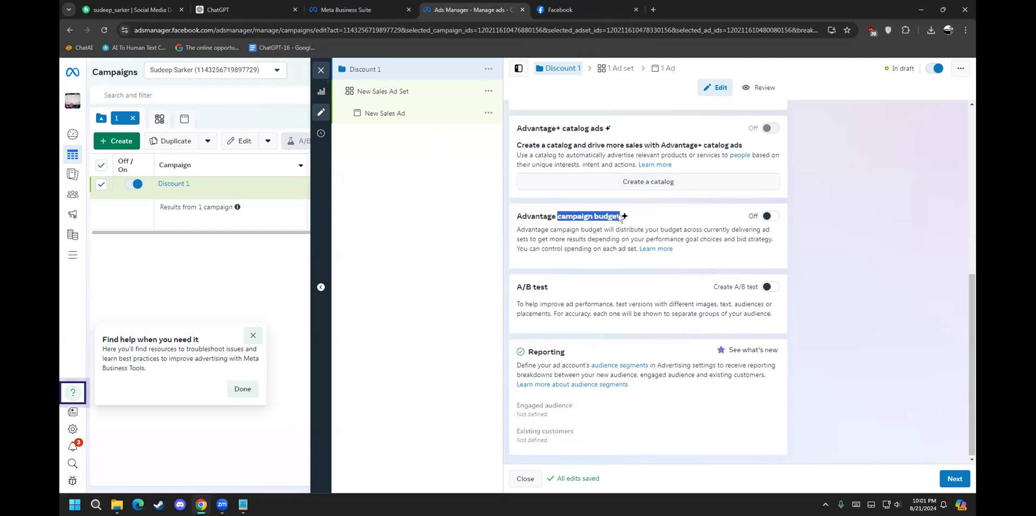
left_click(767, 214)
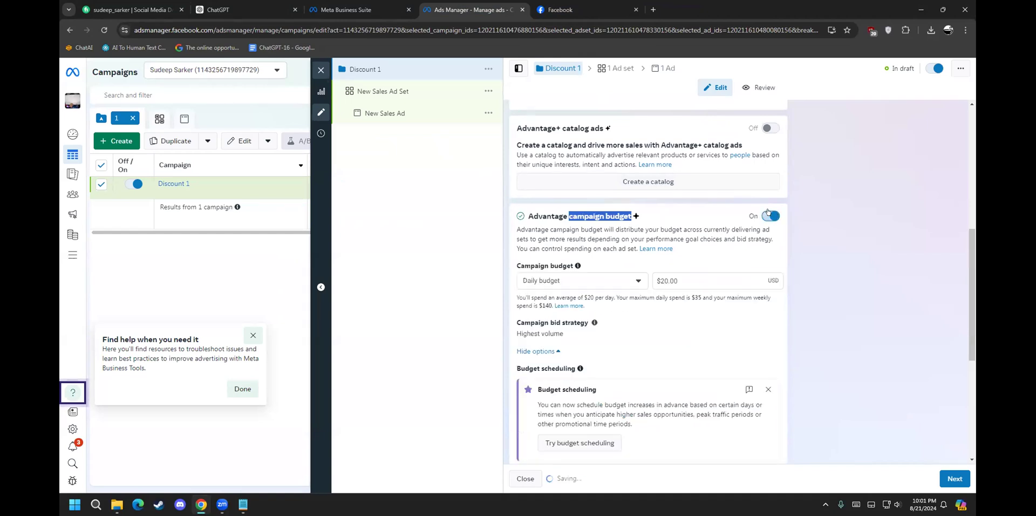
left_click(769, 215)
left_click(768, 215)
left_click(608, 221)
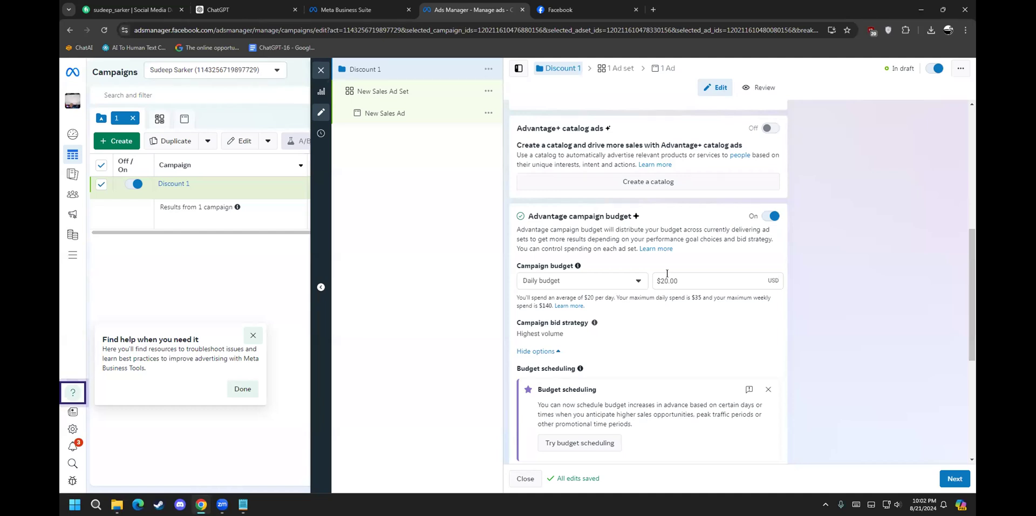
Step: Set the campaign to a $100.00 lifetime budget
left_click(571, 279)
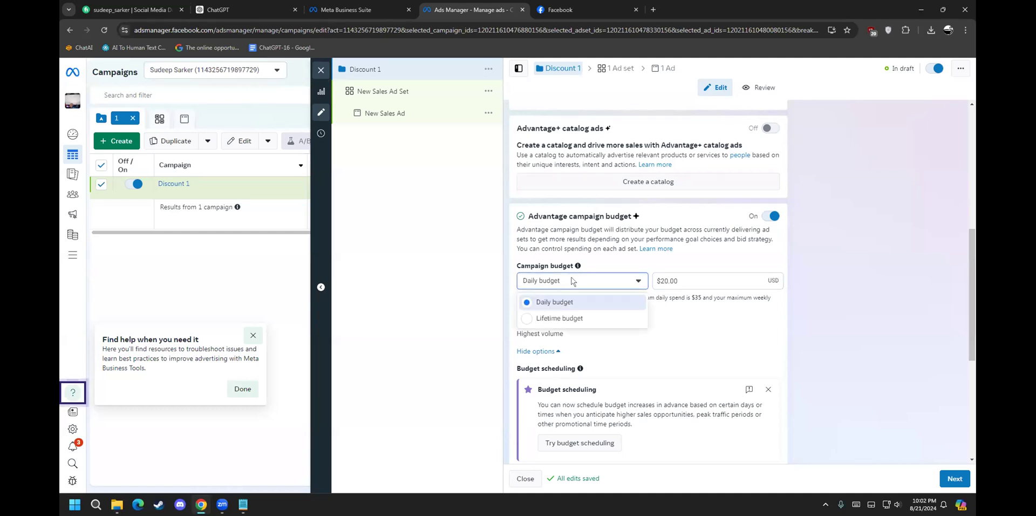
left_click(588, 318)
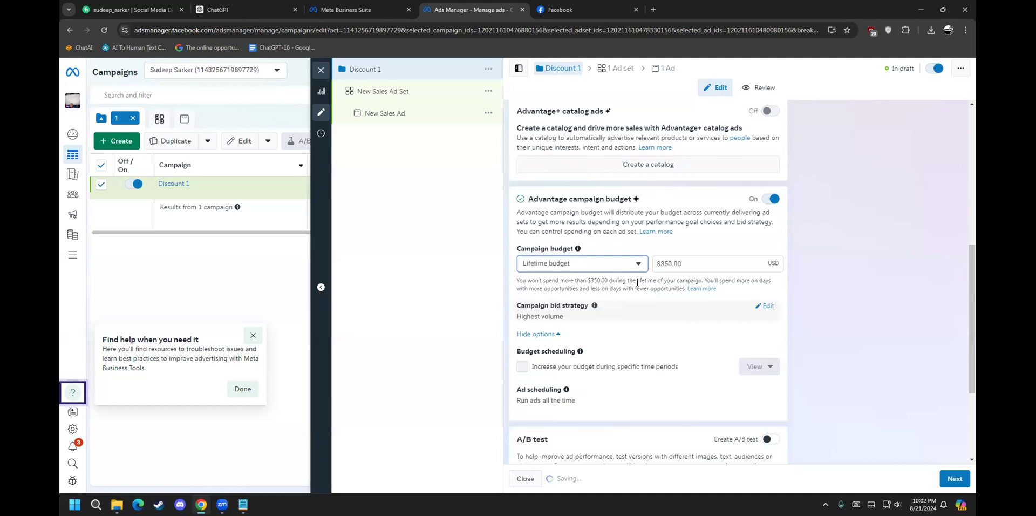
left_click_drag(684, 262, 613, 259)
left_click(694, 255)
left_click_drag(683, 262, 658, 258)
type("100")
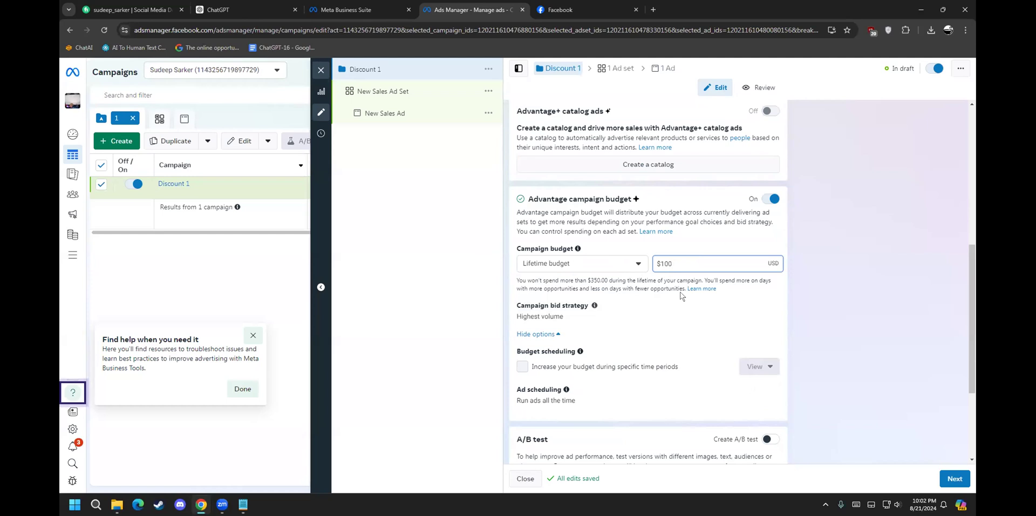
left_click(808, 238)
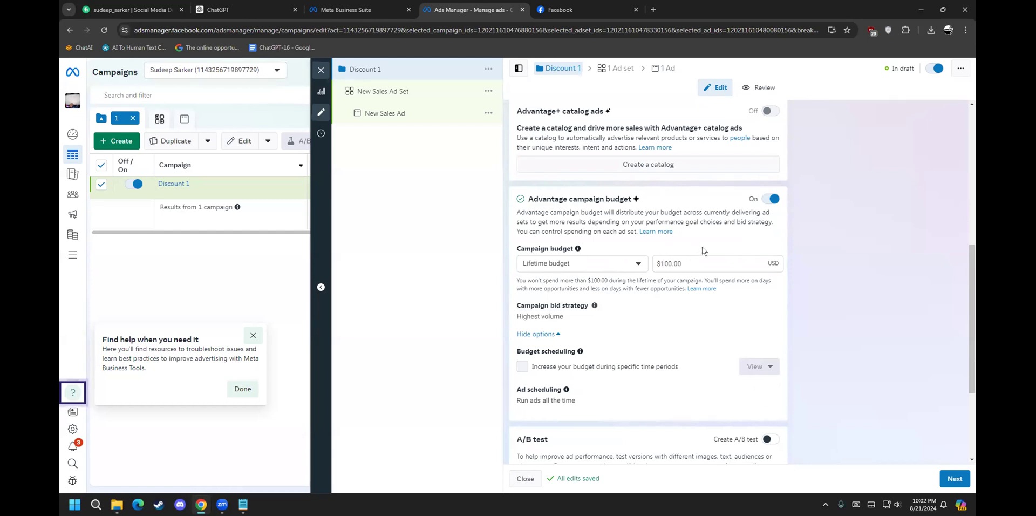
Step: Switch the campaign budget to Daily, keeping the $20.00 amount
scroll(674, 253, "down", 1)
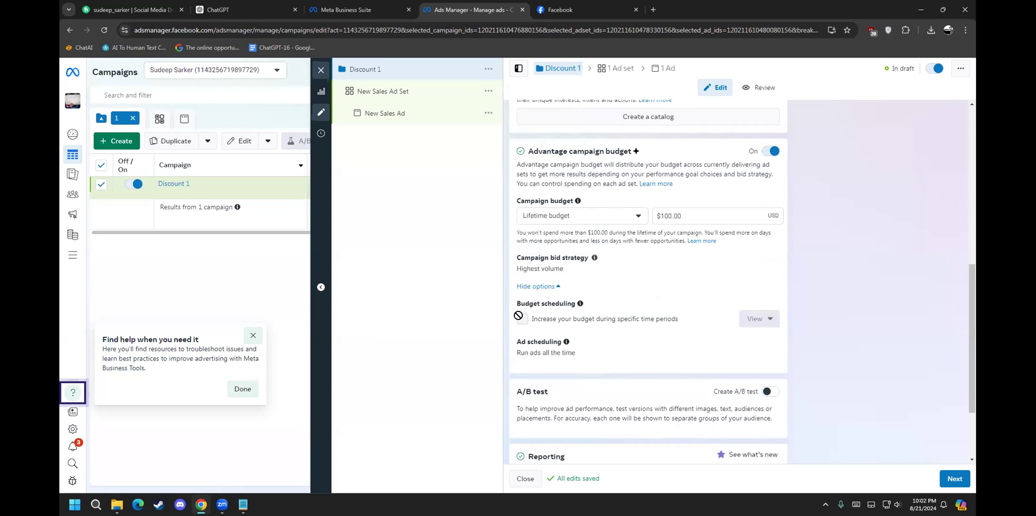
scroll(506, 358, "down", 1)
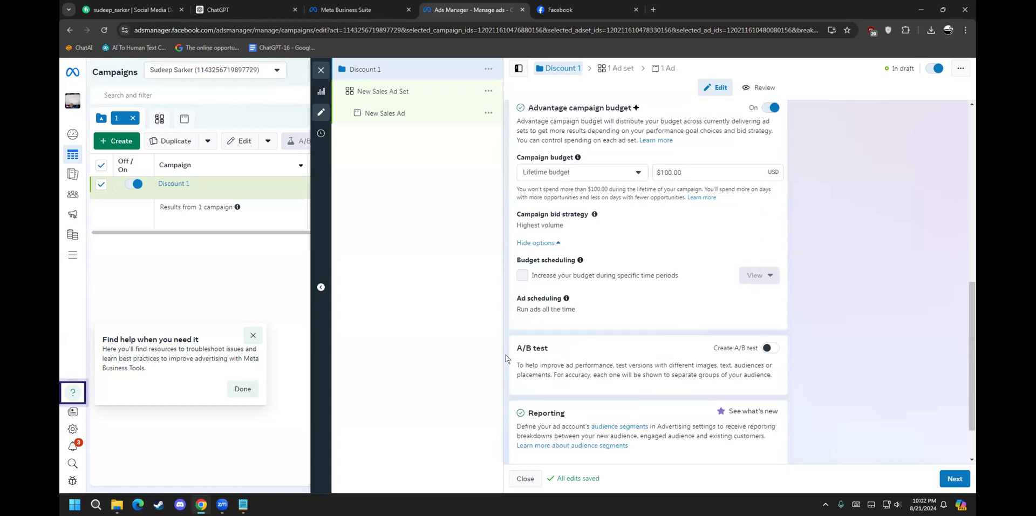
scroll(506, 358, "up", 2)
left_click(561, 263)
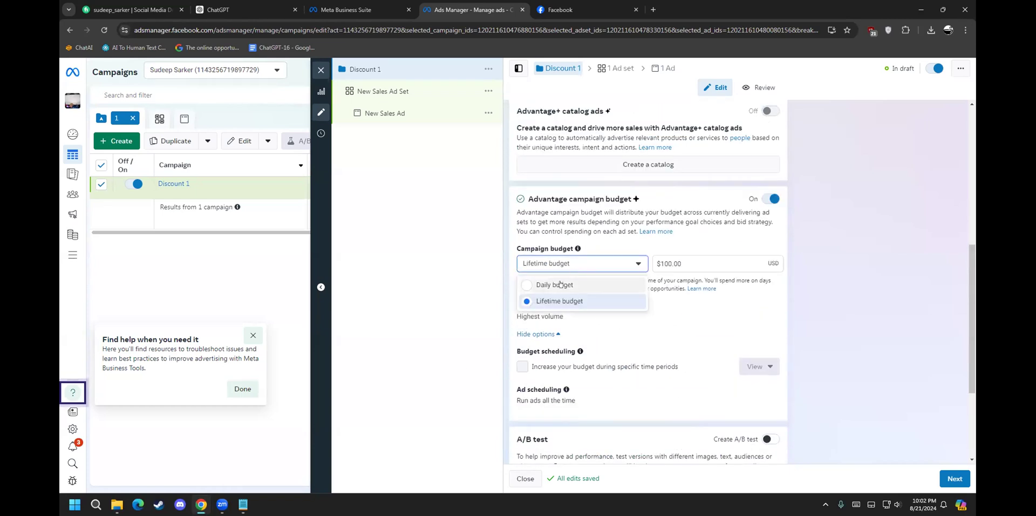
left_click(556, 284)
left_click(685, 284)
mouse_move(681, 281)
left_mouse_down()
mouse_move(664, 280)
mouse_move(677, 282)
left_mouse_up()
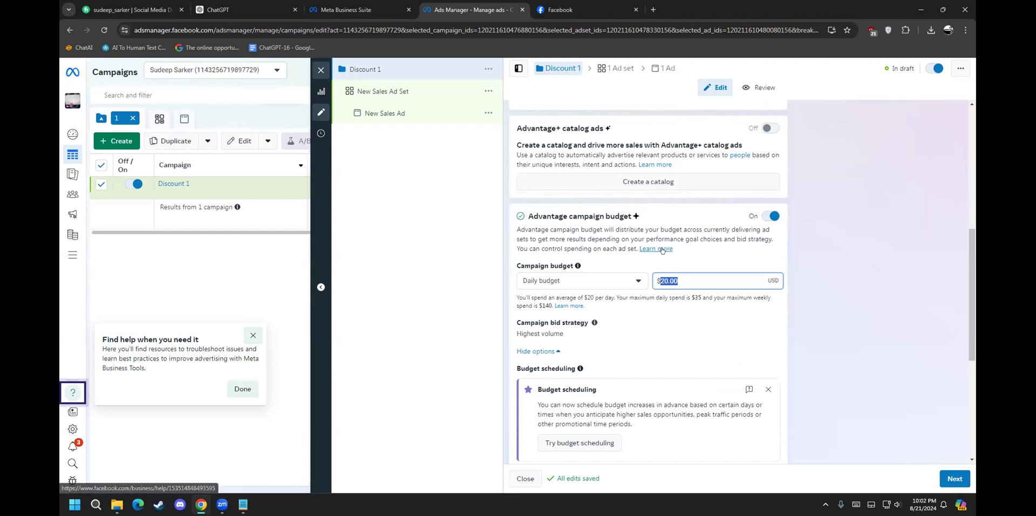
Step: Review the ad schedule and the A/B test description further down the settings
scroll(605, 333, "down", 2)
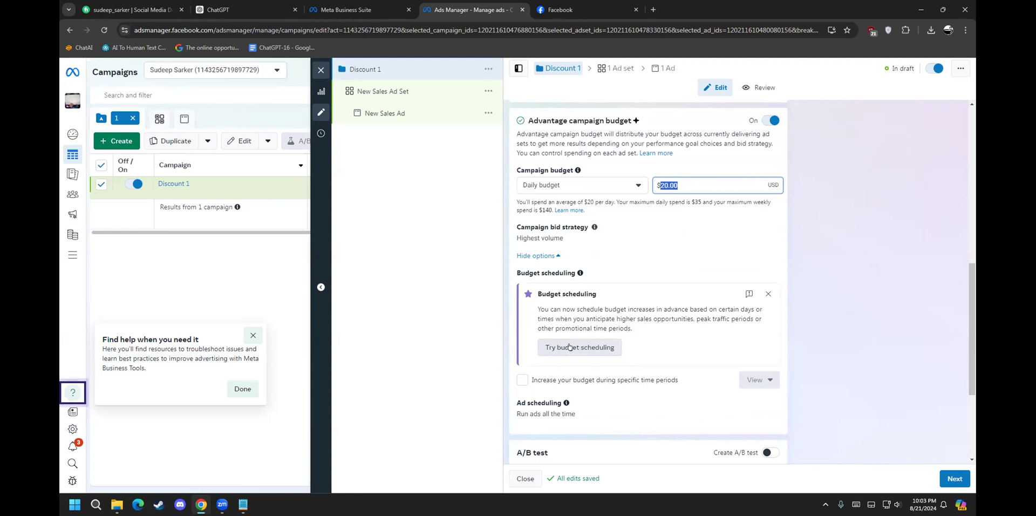
scroll(593, 324, "down", 3)
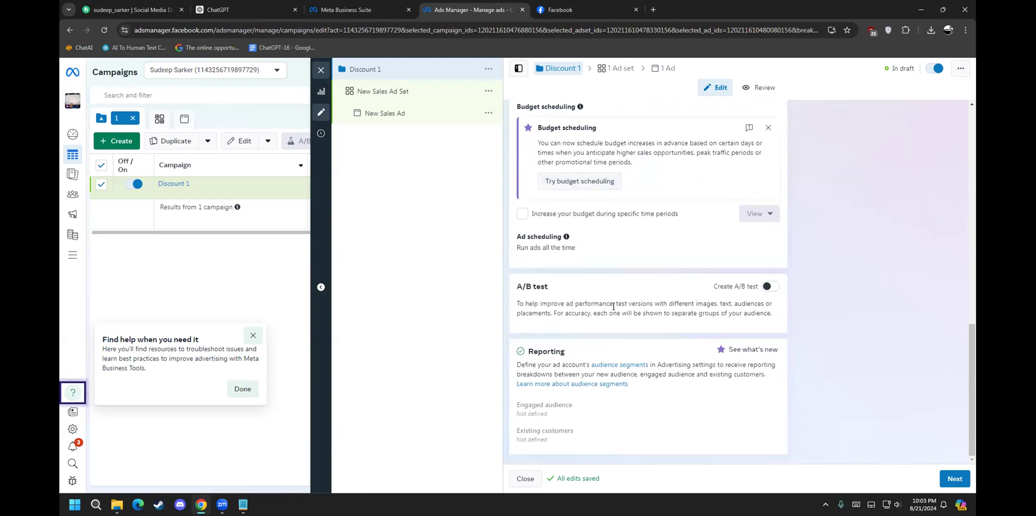
scroll(755, 294, "up", 1)
scroll(756, 294, "down", 1)
left_click_drag(538, 299, 767, 304)
left_click_drag(564, 312, 766, 306)
left_click(701, 298)
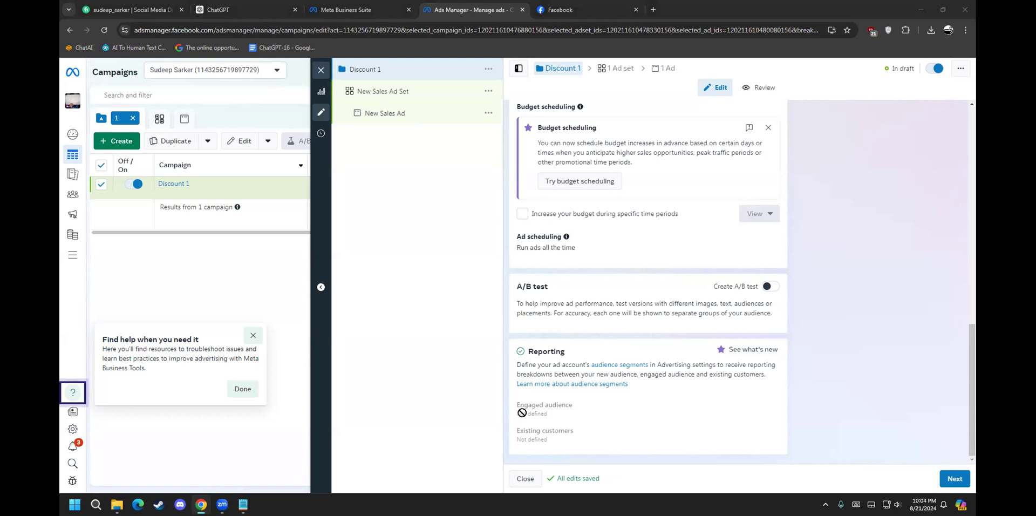
Step: Go to the ad set settings and rename New Sales Ad Set to 'Discount 2'
left_click(944, 476)
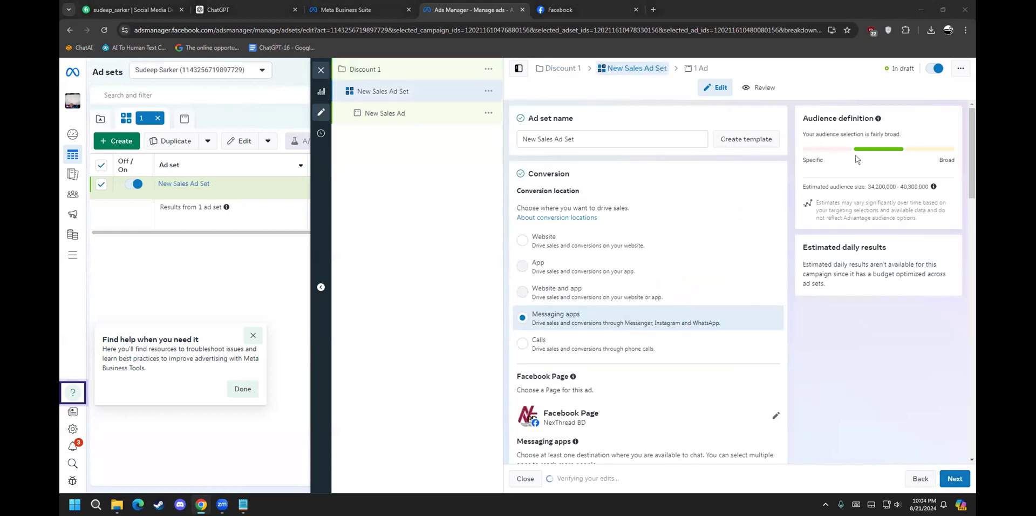
triple_click(614, 138)
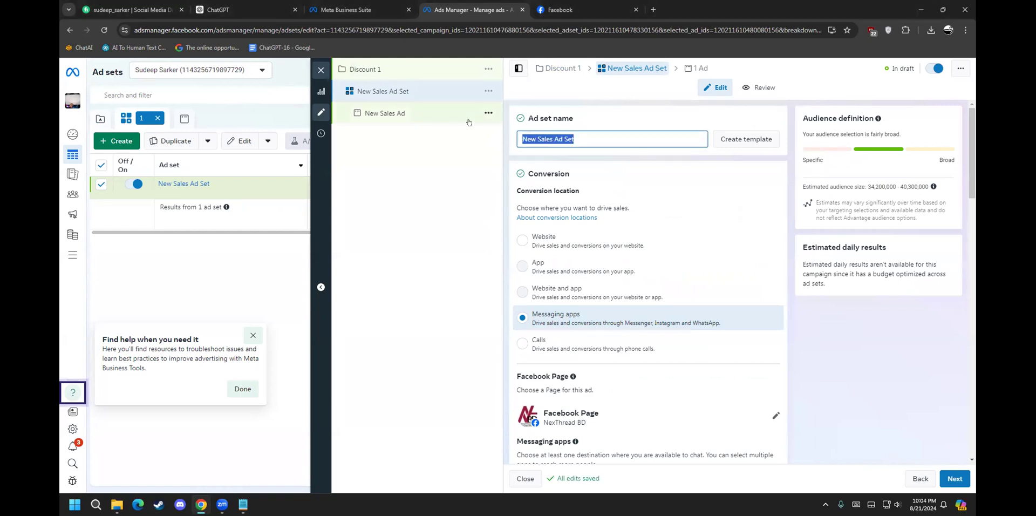
type("Discount 2")
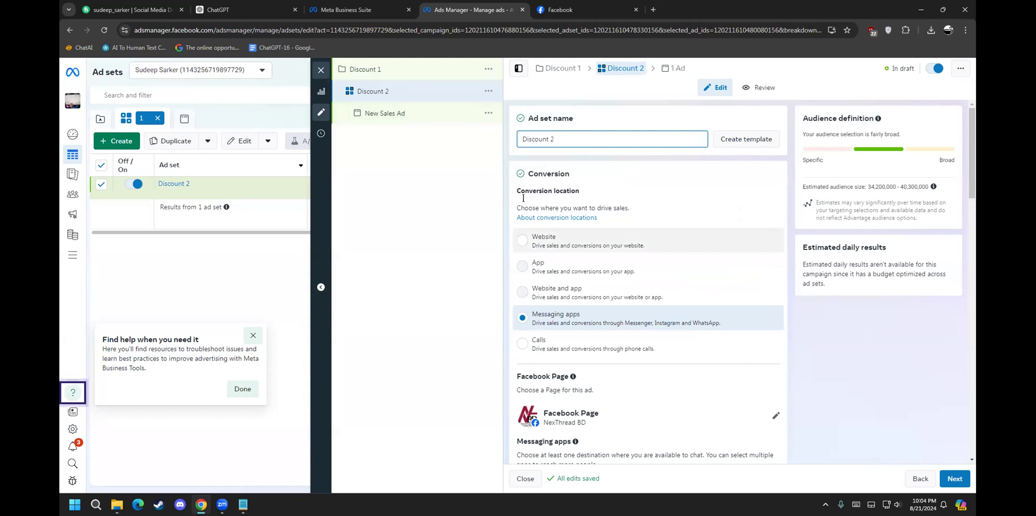
left_click(551, 190)
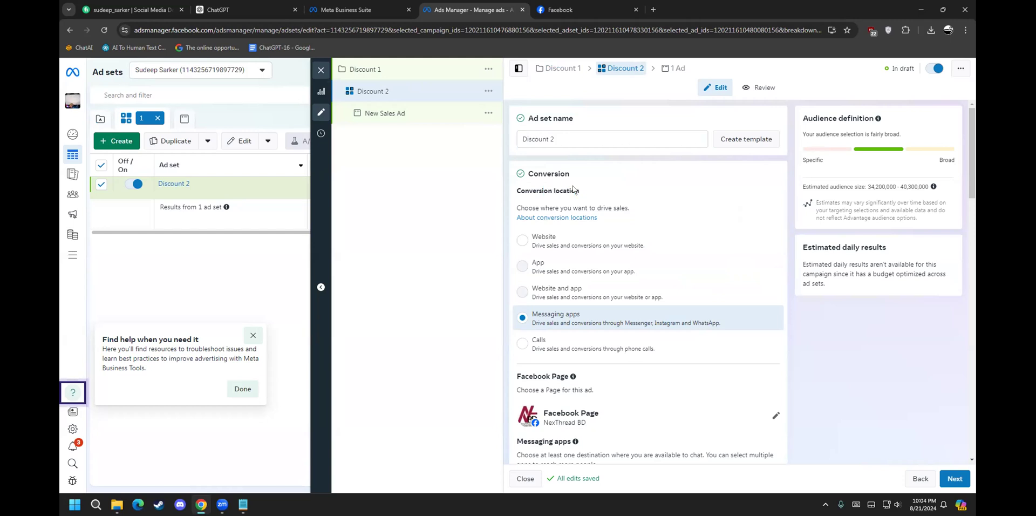
left_click_drag(518, 191, 578, 194)
left_click(575, 194)
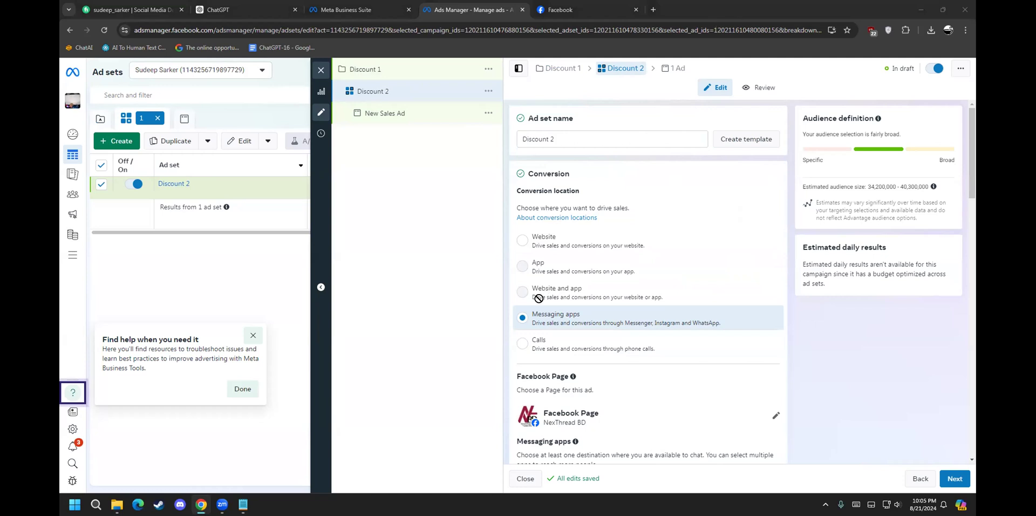
left_click(526, 343)
left_click(533, 315)
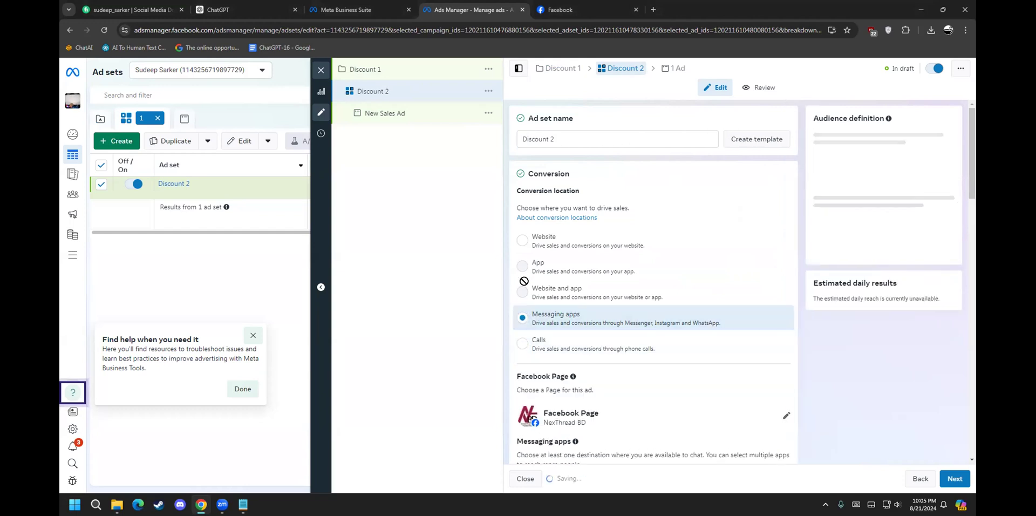
left_click(544, 238)
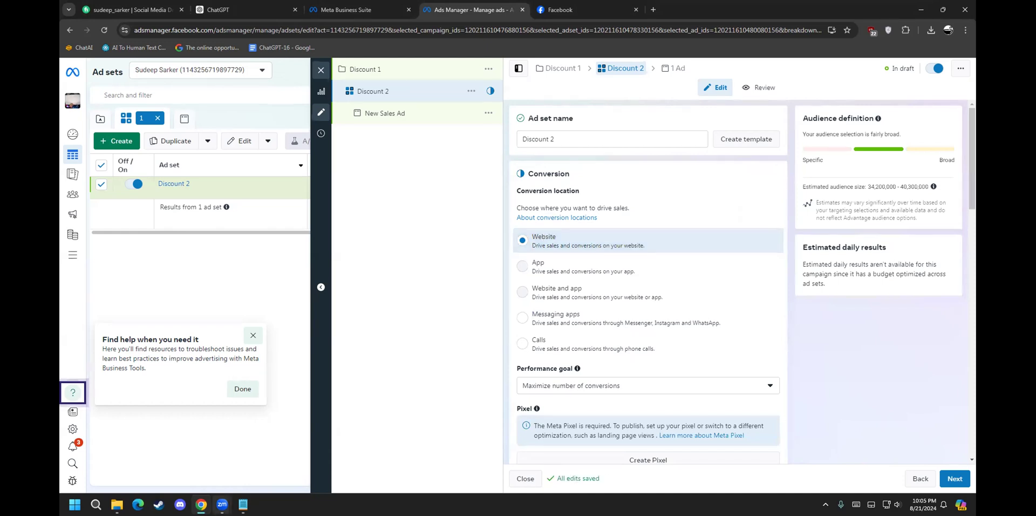
mouse_move(222, 504)
left_click(181, 461)
mouse_move(546, 265)
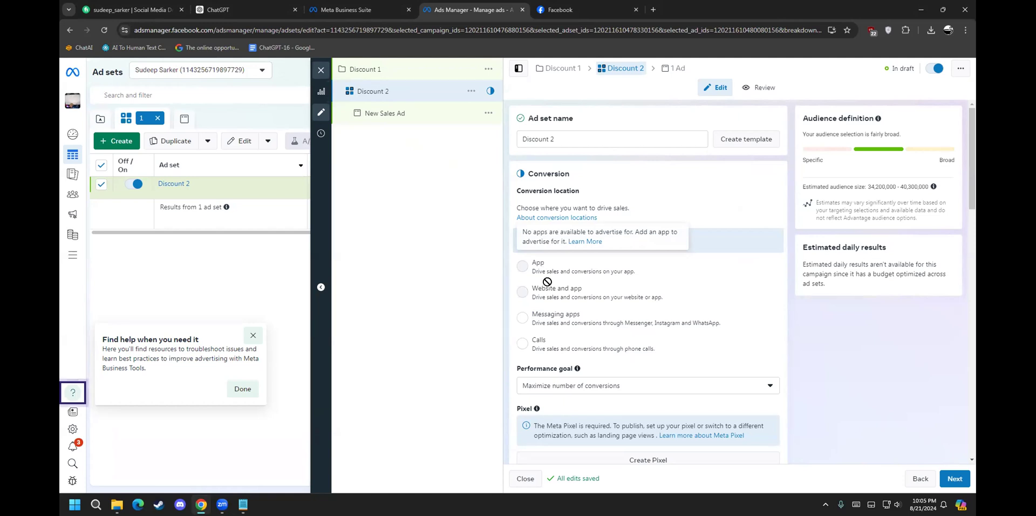
mouse_move(554, 291)
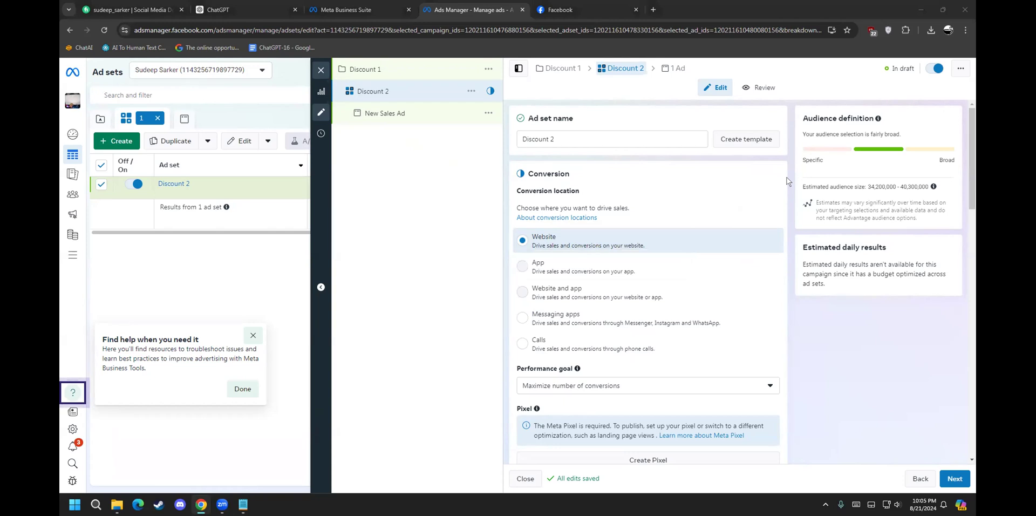
left_click(537, 340)
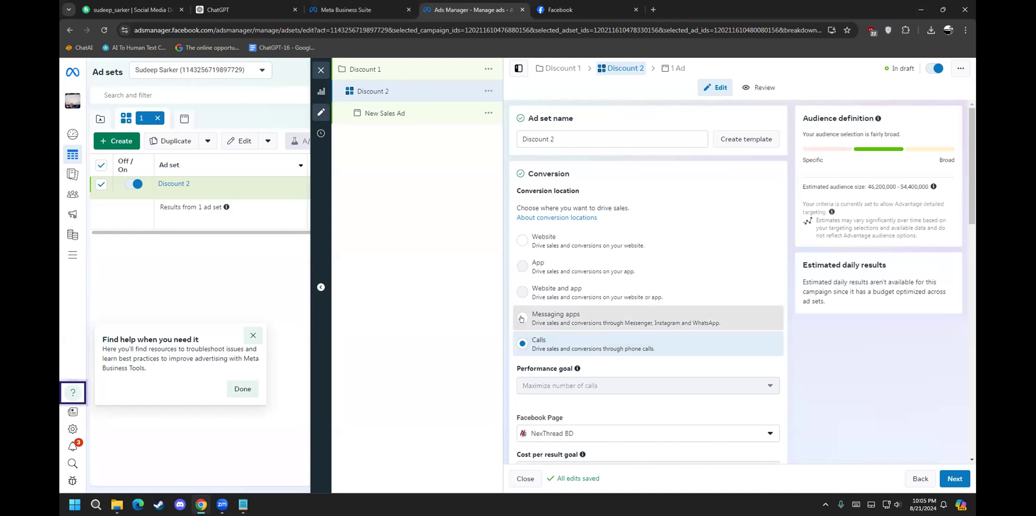
left_click(521, 318)
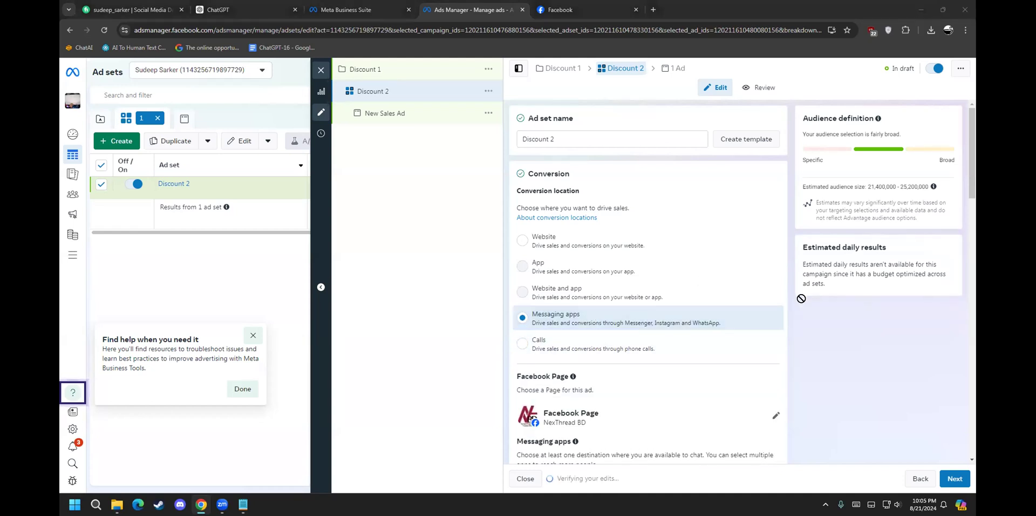
scroll(667, 305, "down", 4)
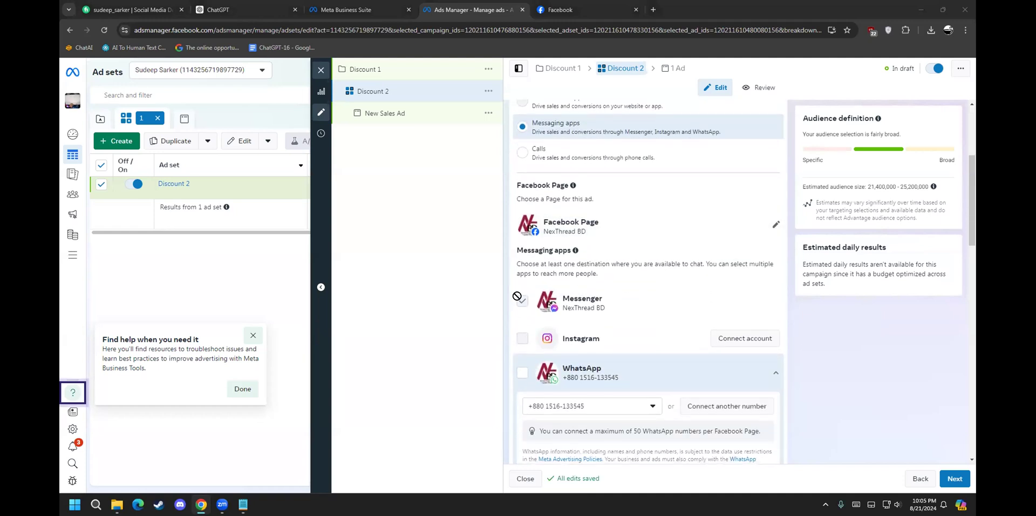
scroll(517, 302, "down", 1)
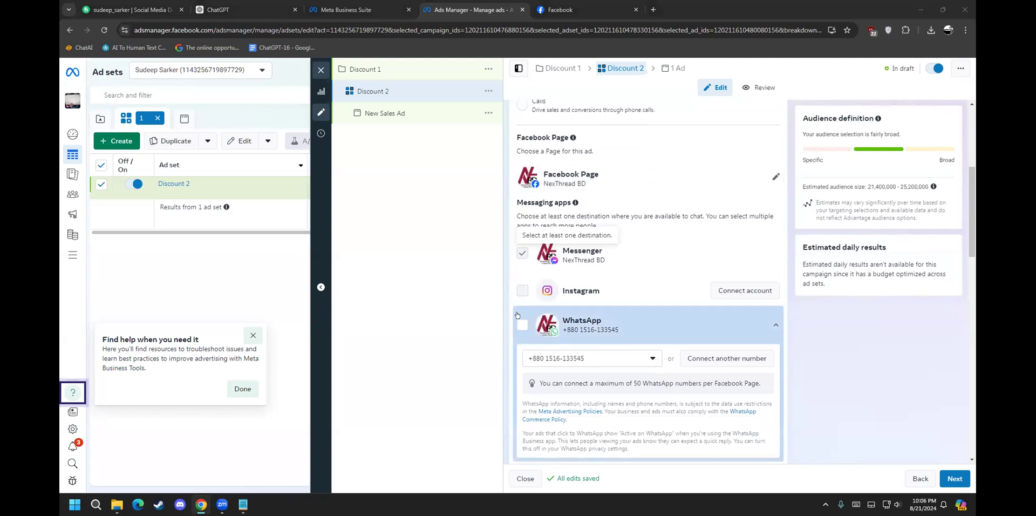
scroll(517, 315, "down", 5)
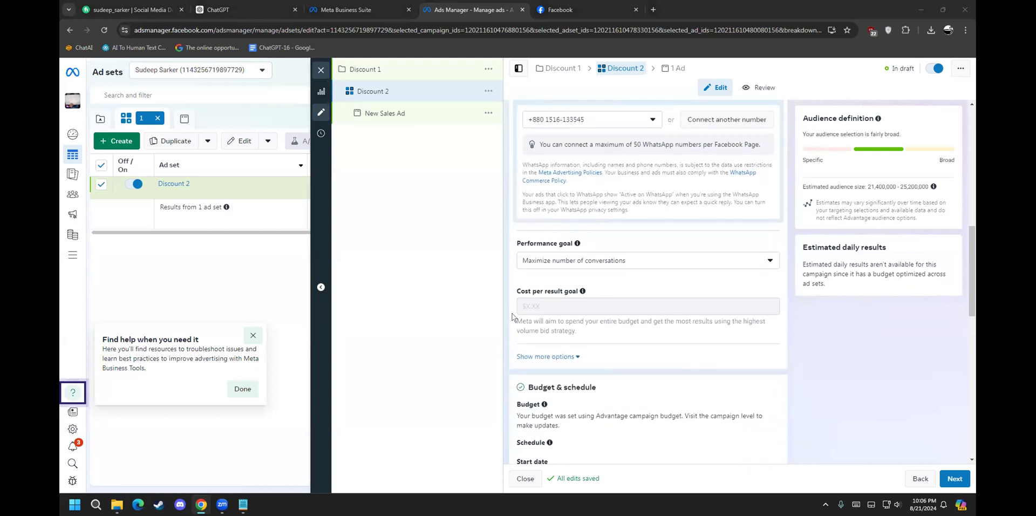
scroll(512, 317, "down", 1)
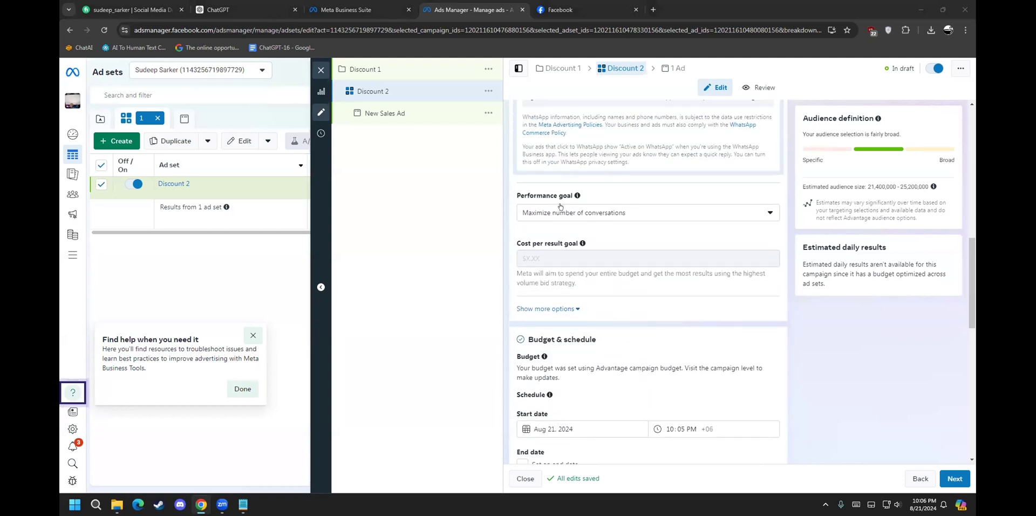
left_click(560, 207)
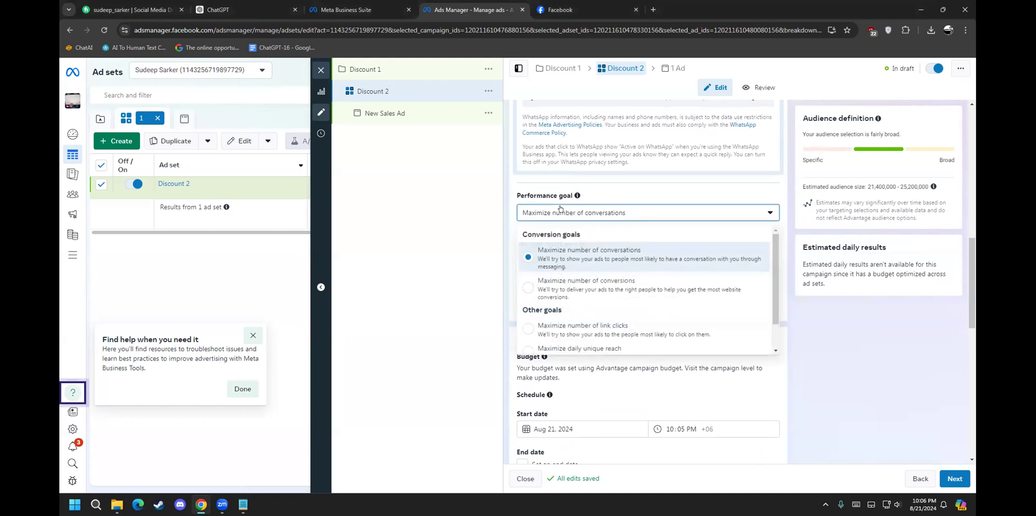
left_click(607, 253)
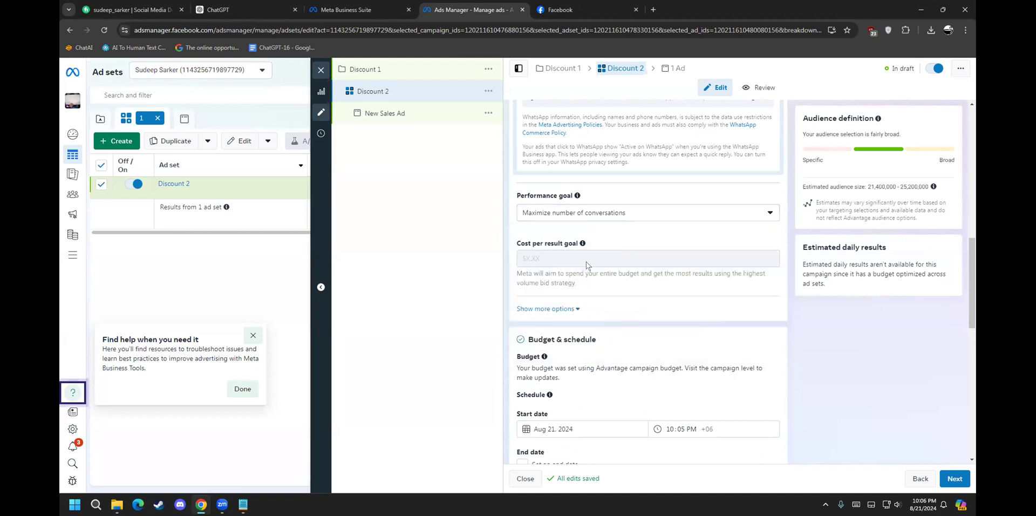
scroll(526, 353, "down", 3)
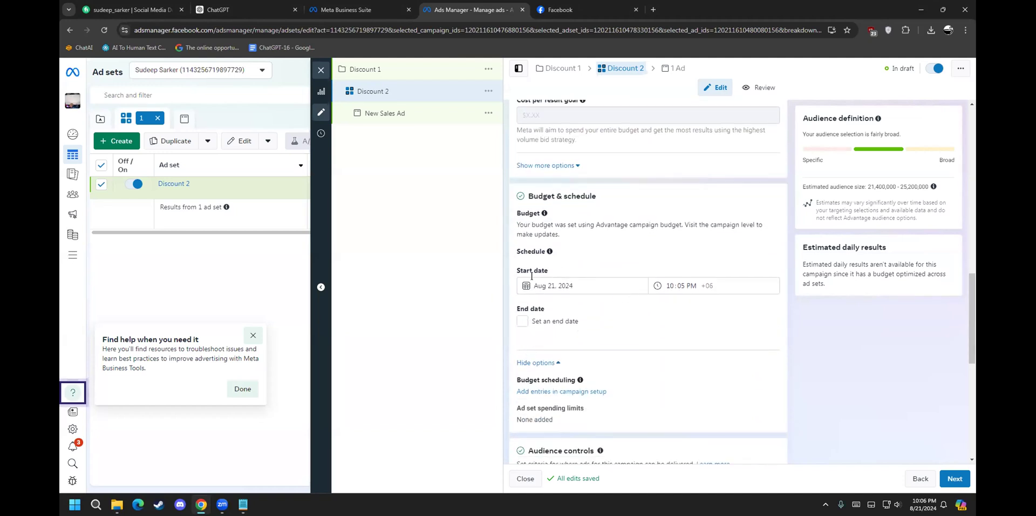
Step: Enable an end date and set it to August 26, 2024, keeping the Aug 21 start
left_click(563, 284)
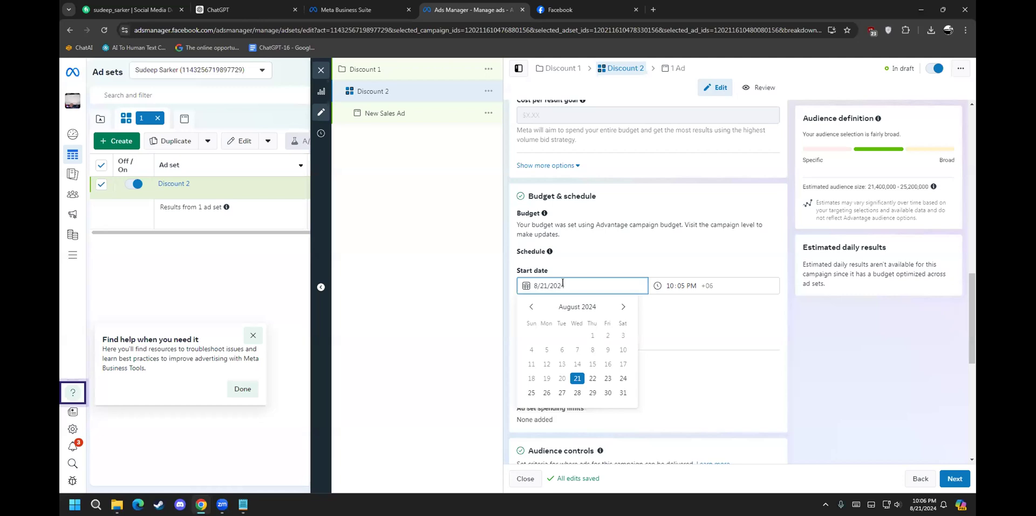
left_click(758, 336)
left_click(567, 322)
left_click(563, 285)
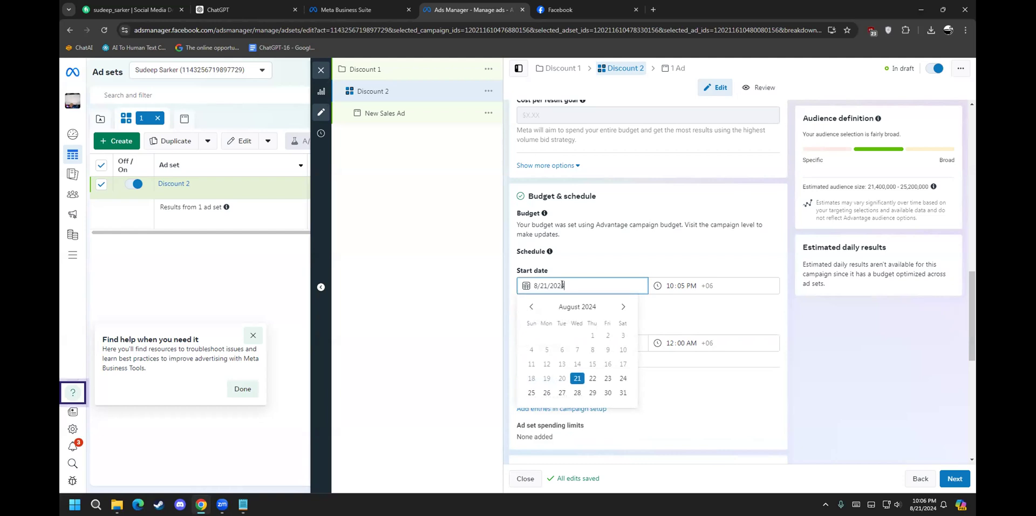
left_click(743, 312)
left_click(558, 343)
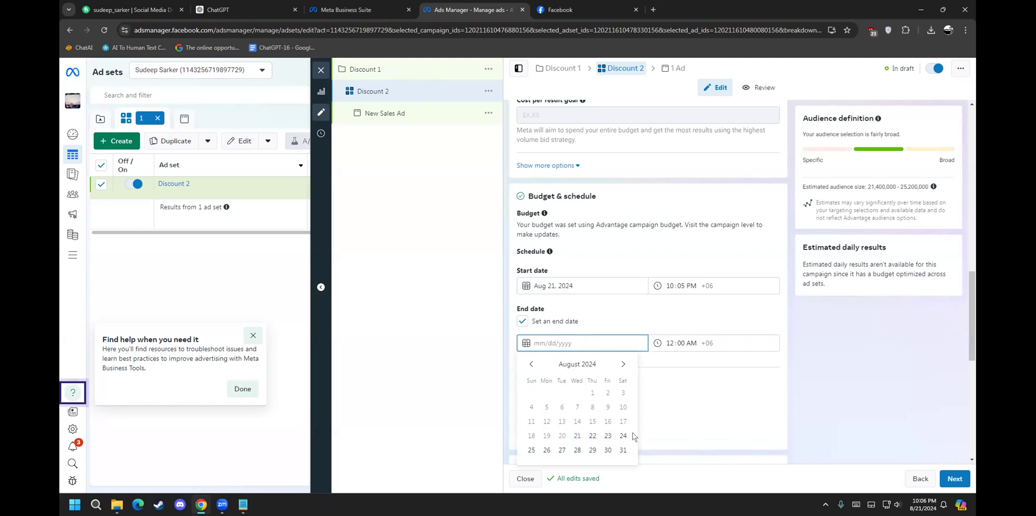
left_click(546, 449)
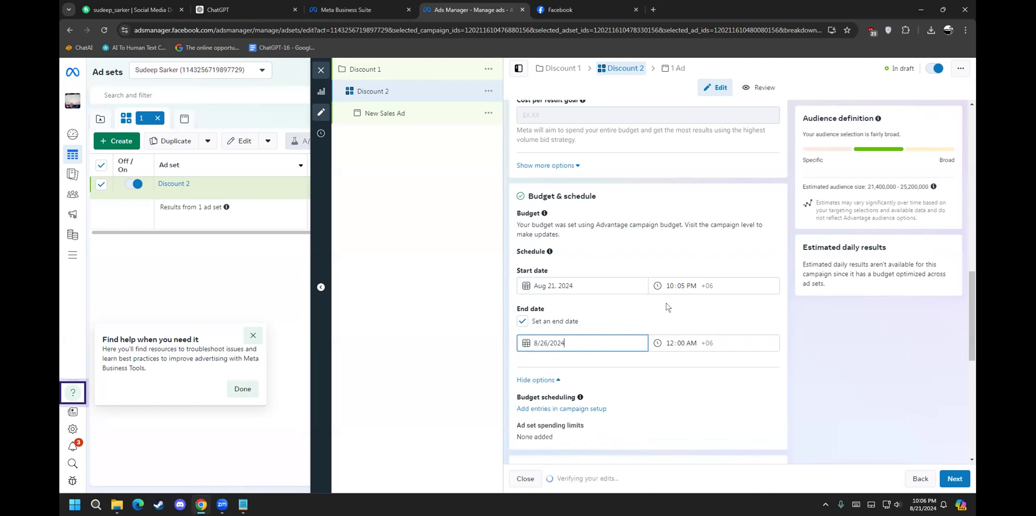
scroll(669, 370, "down", 1)
scroll(668, 369, "down", 2)
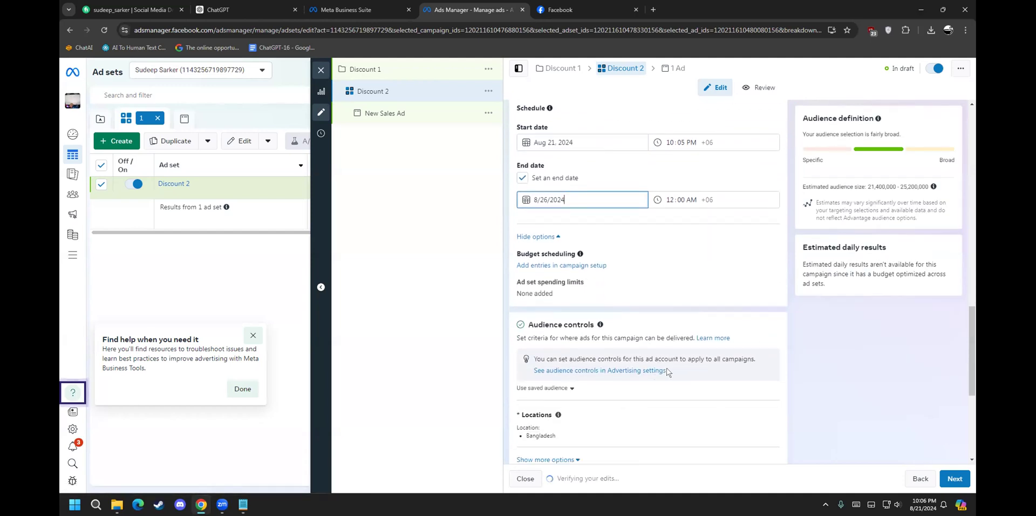
scroll(615, 253, "down", 2)
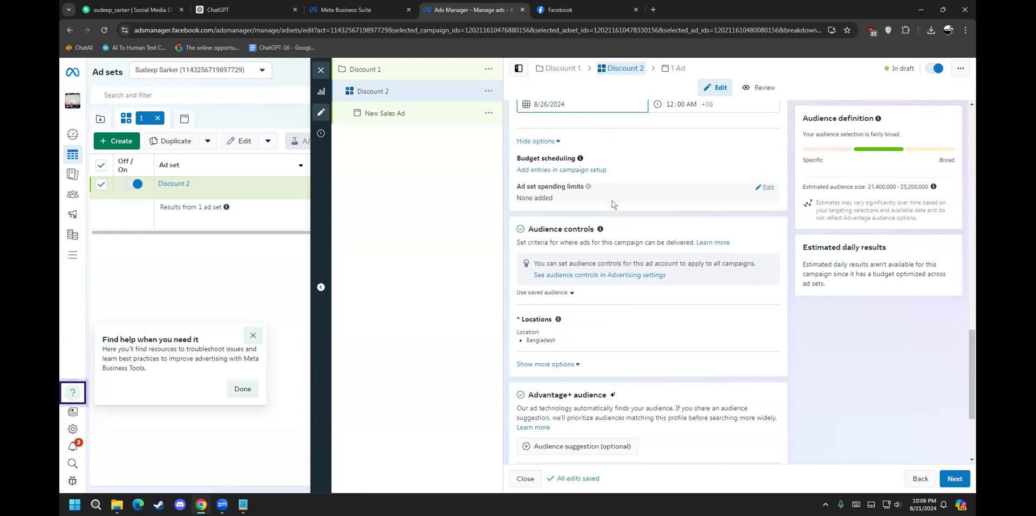
Step: Remove Bangladesh from the ad set's locations and search for Mymensingh
scroll(609, 293, "down", 1)
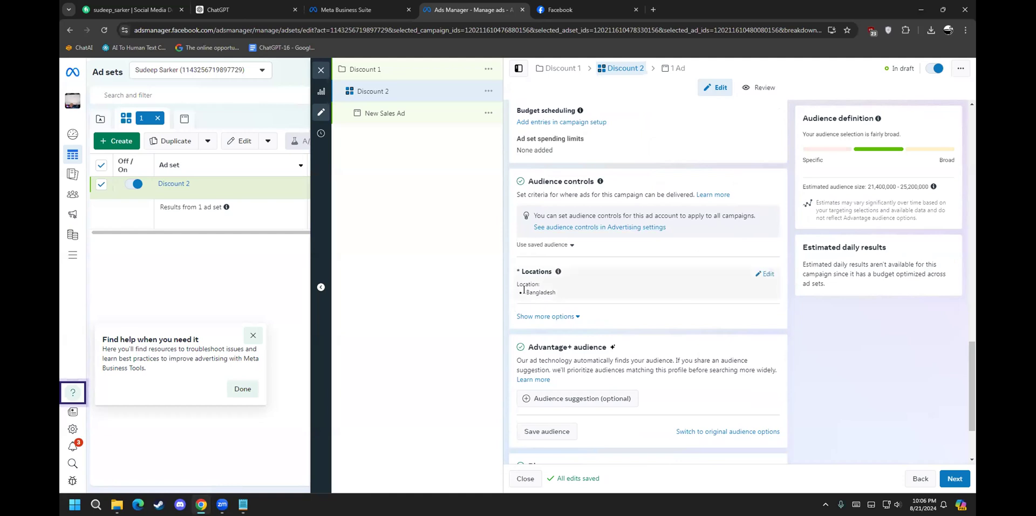
left_click(766, 274)
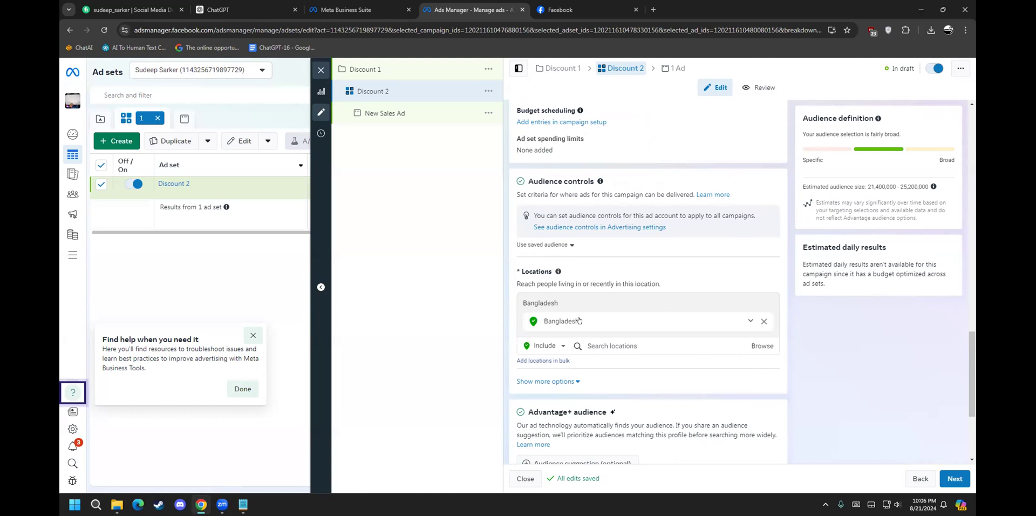
left_click(762, 321)
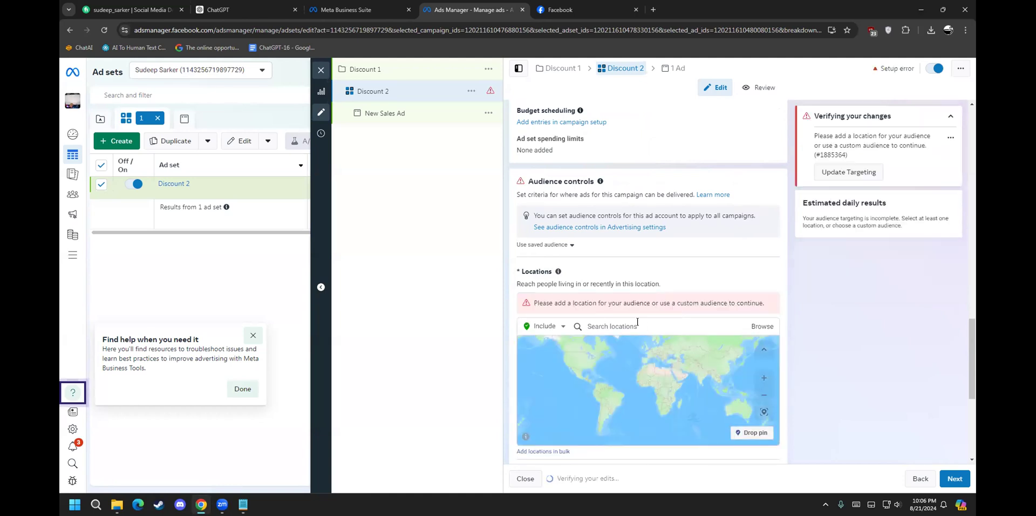
left_click(614, 322)
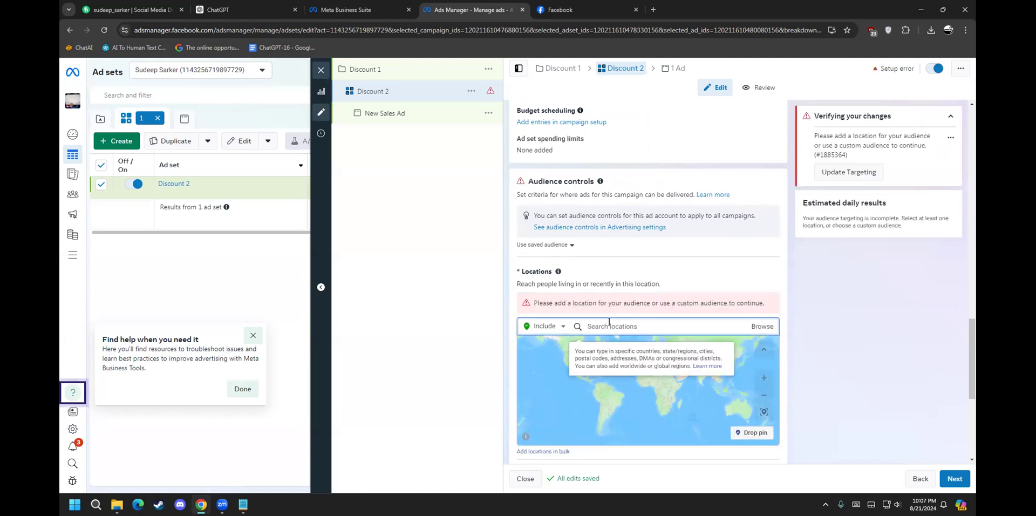
type("mymensing")
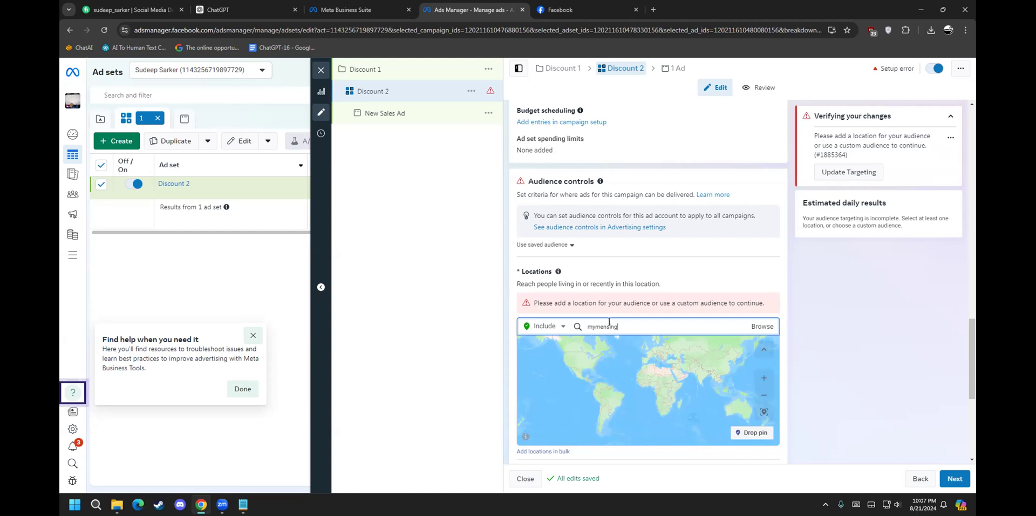
key("BackSpace")
key("BackSpace")
key("BackSpace")
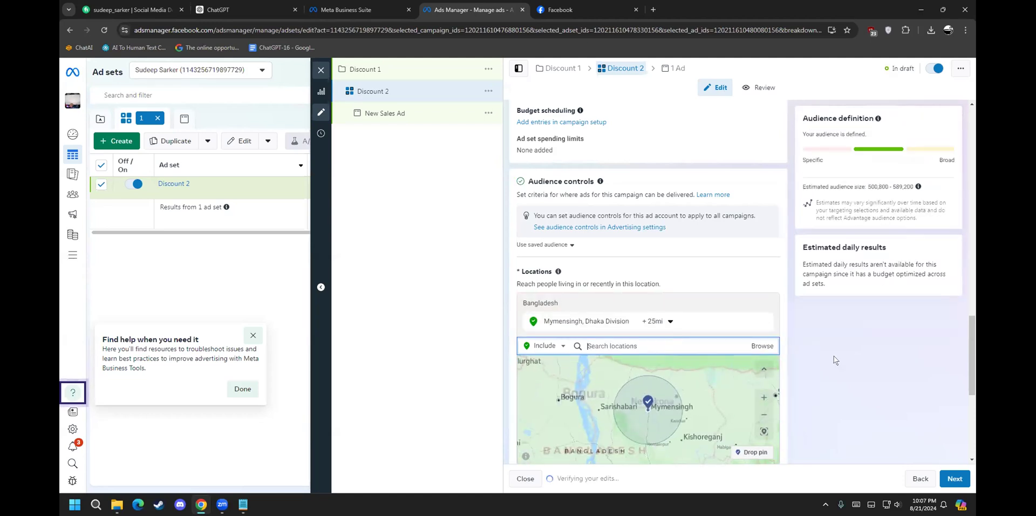
Step: Narrow the Mymensingh targeting radius from 25 mi to 20 mi
scroll(834, 355, "down", 4)
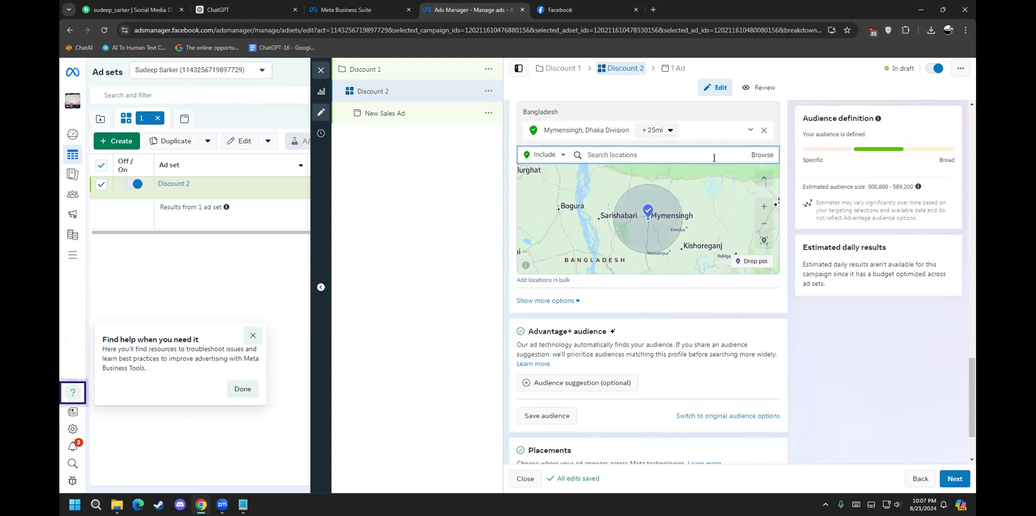
scroll(479, 273, "down", 1)
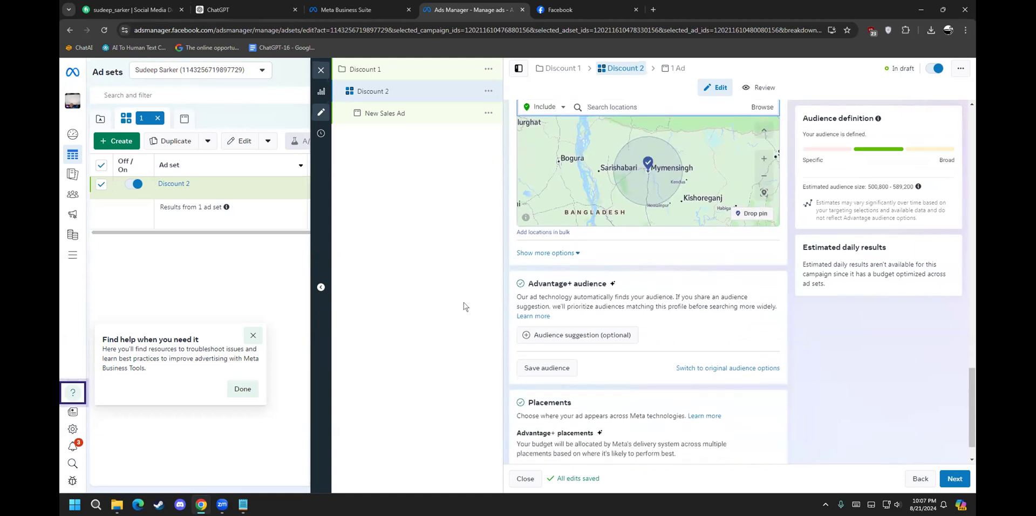
scroll(503, 376, "up", 5)
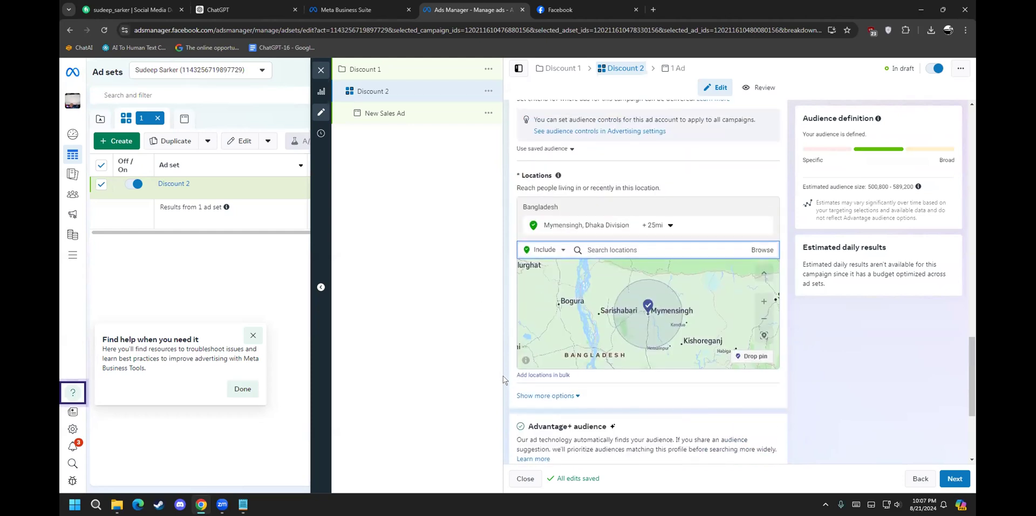
left_click(655, 321)
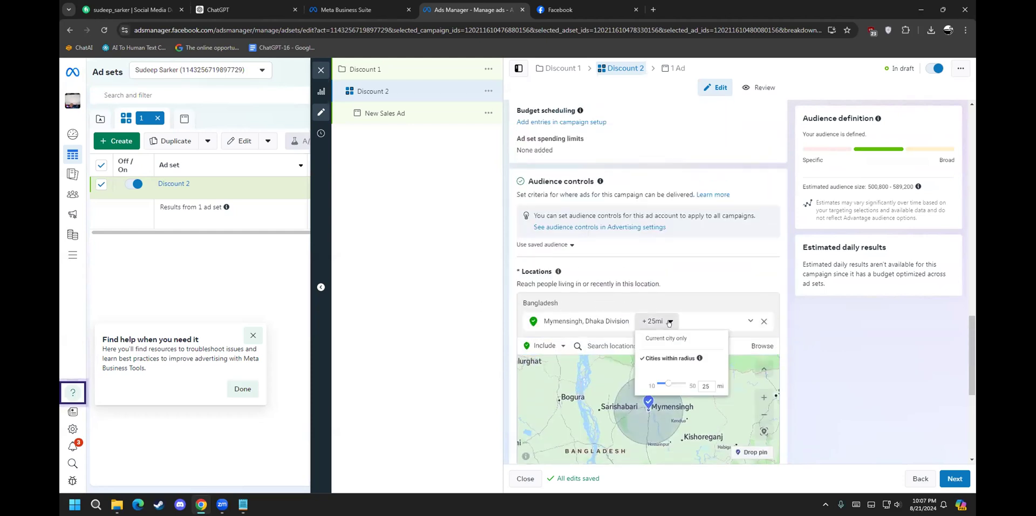
left_click_drag(669, 383, 661, 382)
left_click(840, 418)
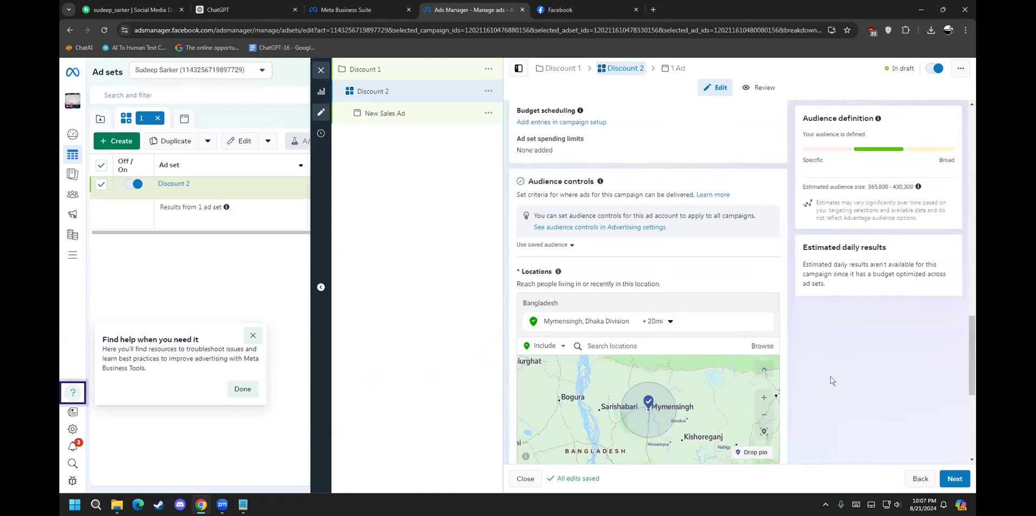
left_click_drag(973, 345, 972, 407)
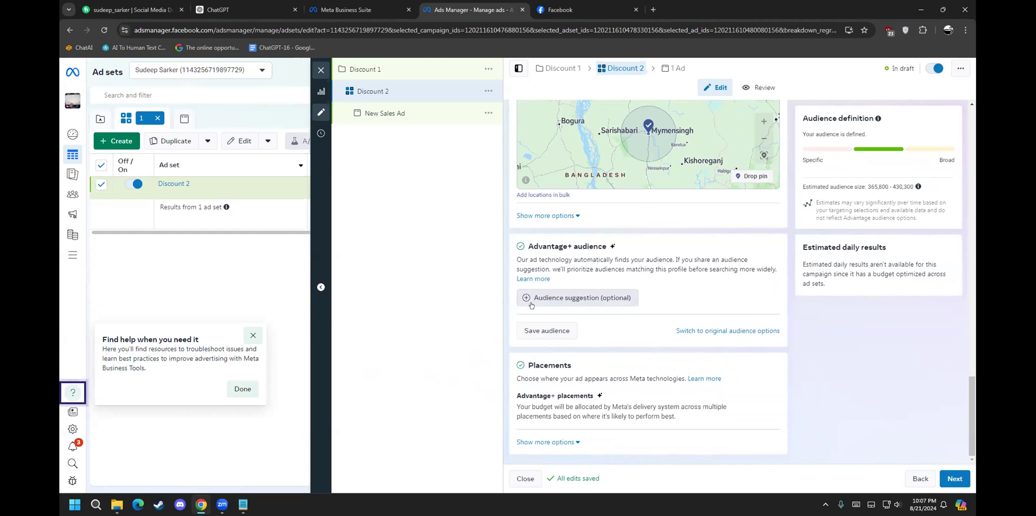
Step: Narrow the ad set audience's age range to 18–40
left_click(587, 299)
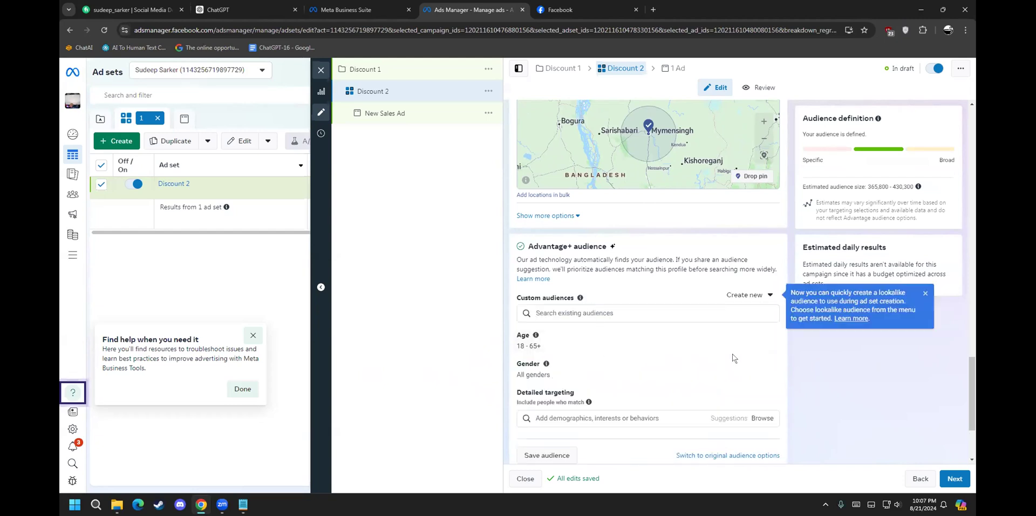
left_click(769, 333)
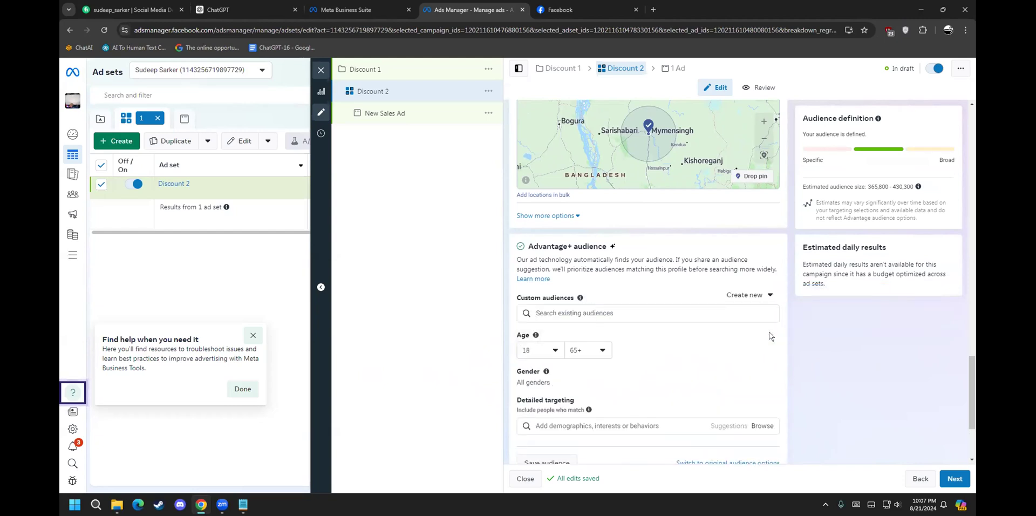
left_click(592, 352)
scroll(592, 313, "up", 1)
scroll(592, 313, "up", 8)
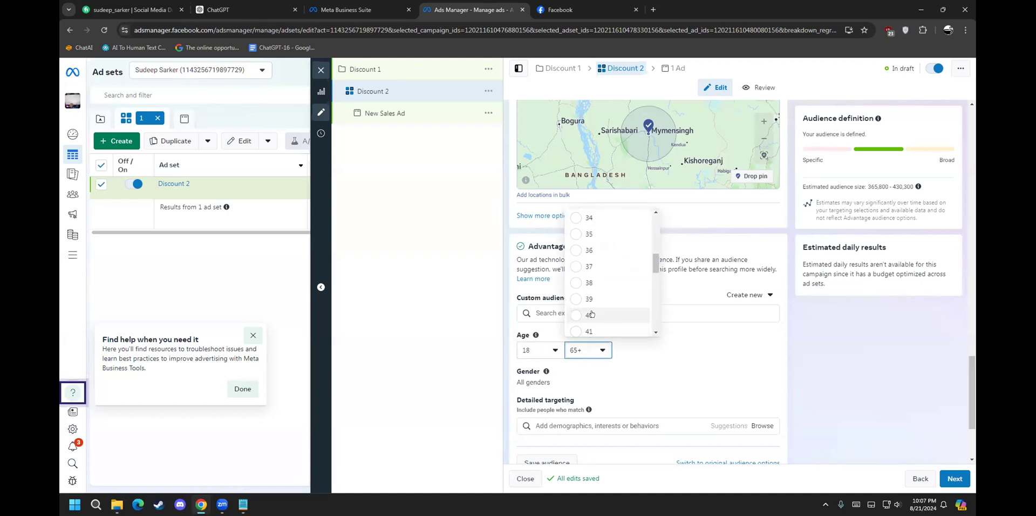
scroll(591, 280, "up", 1)
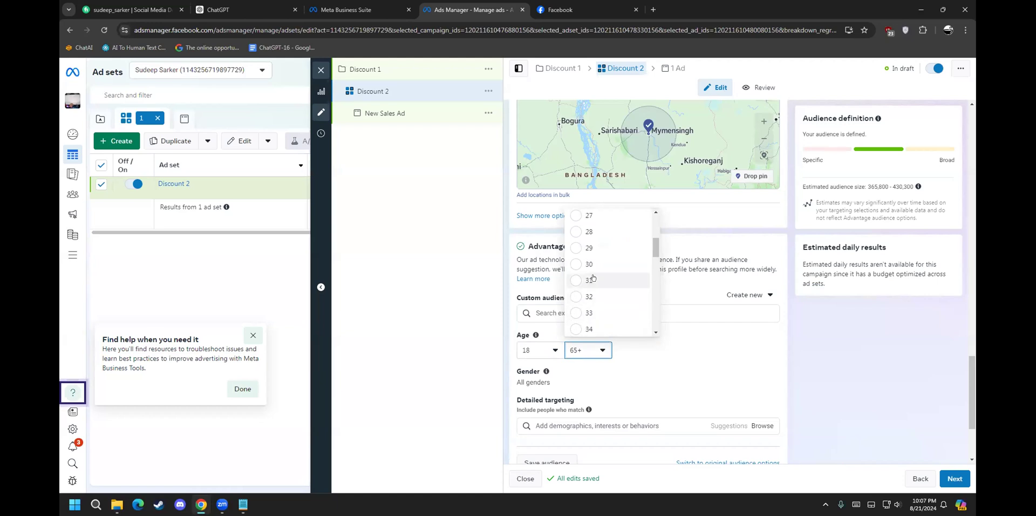
left_click(586, 265)
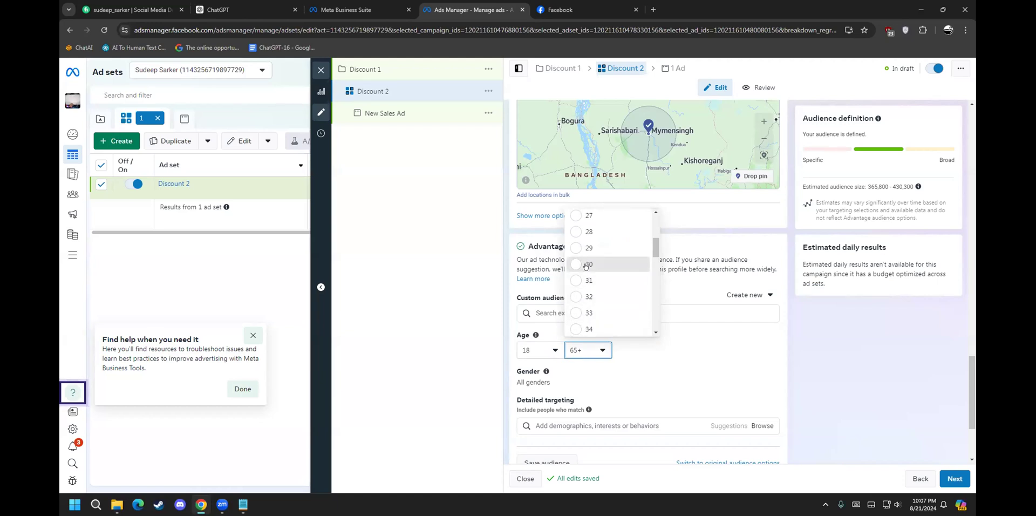
left_click(600, 351)
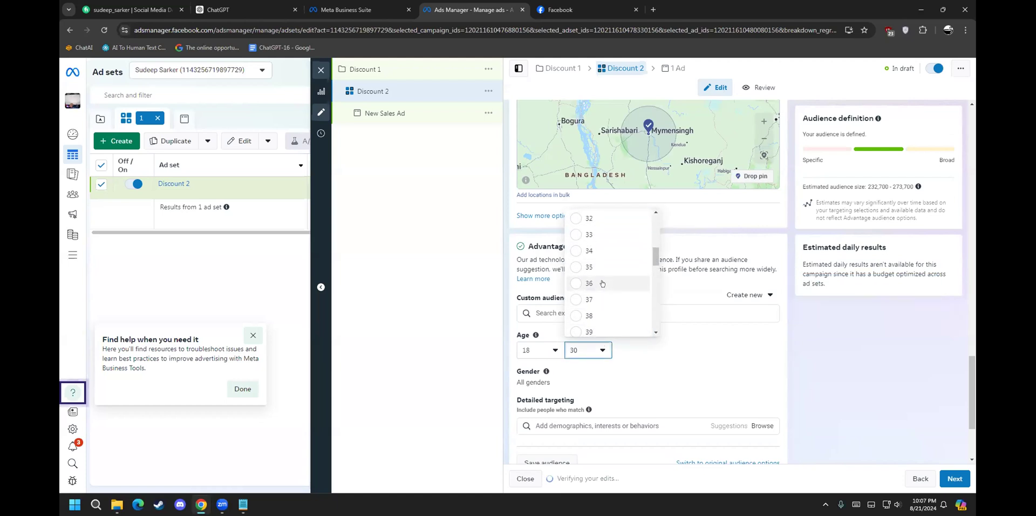
scroll(601, 283, "down", 1)
left_click(599, 299)
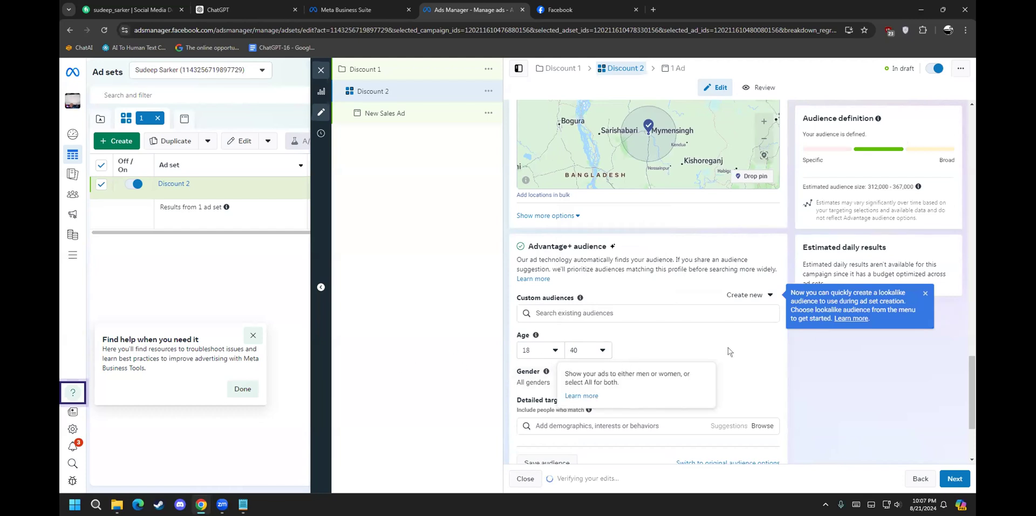
Step: Leave gender set to All and continue to the ad settings
scroll(729, 352, "down", 1)
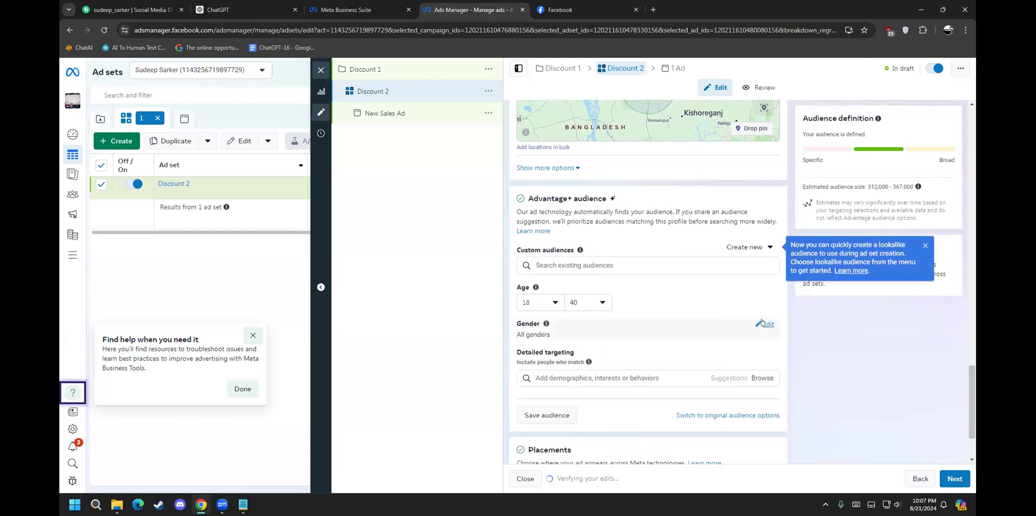
left_click(764, 324)
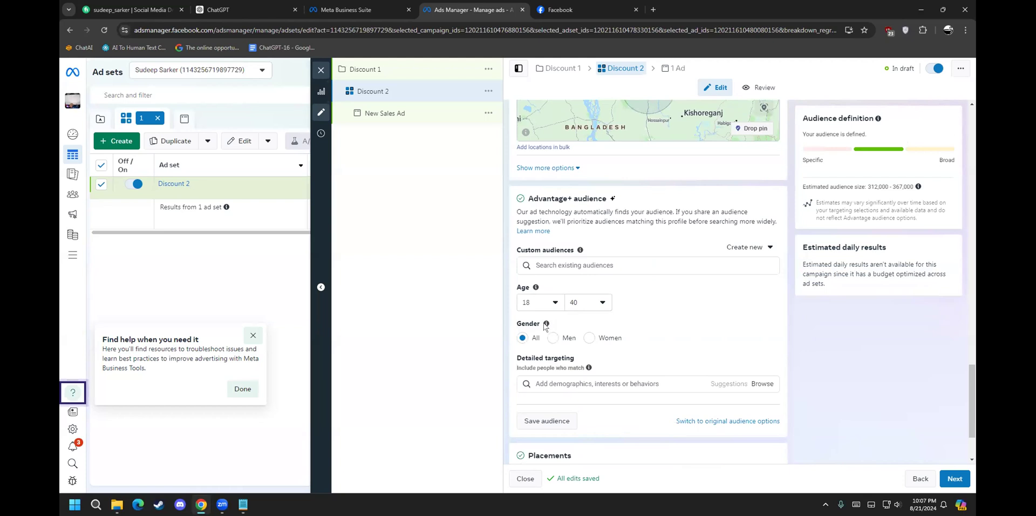
scroll(801, 317, "down", 2)
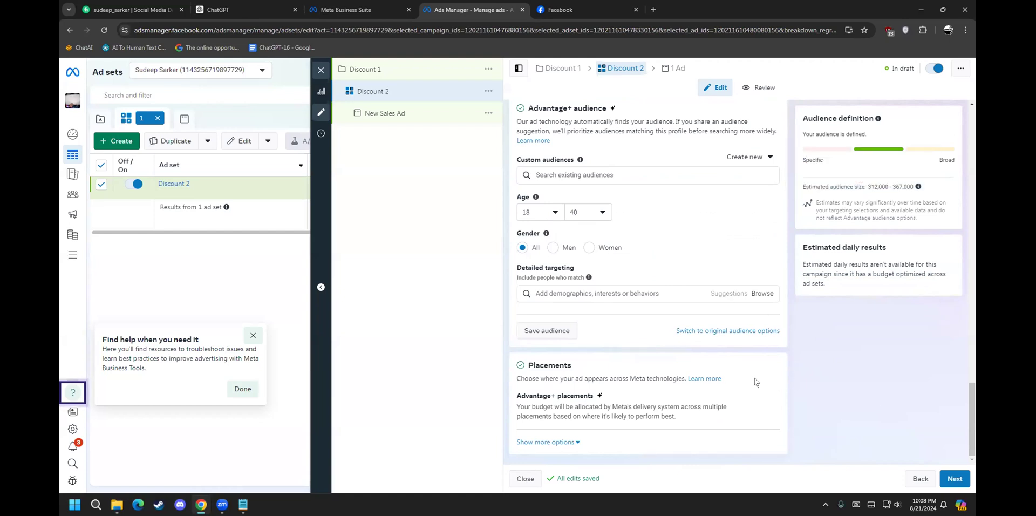
left_click(958, 480)
Step: Rename the ad from New Sales Ad to 'Discount 3'
left_click(958, 480)
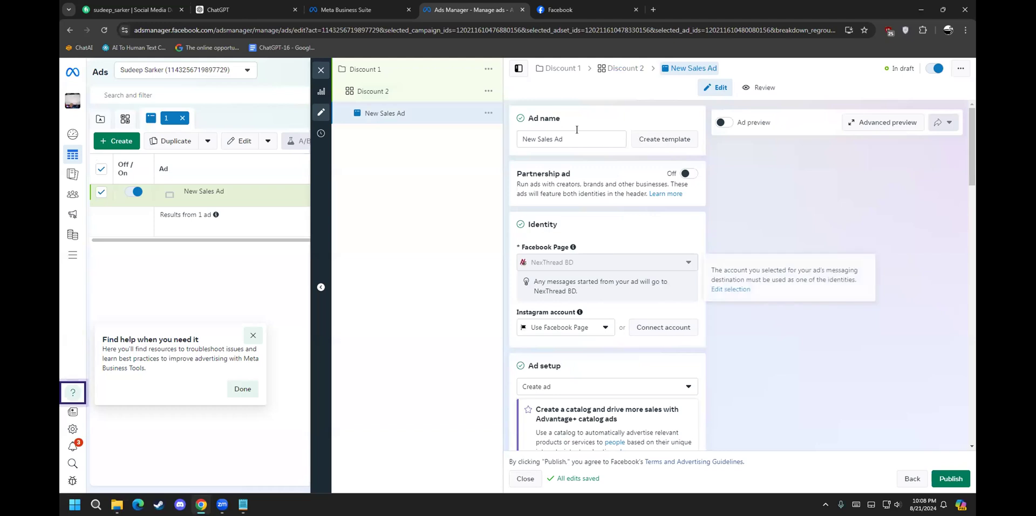
left_click_drag(568, 139, 472, 143)
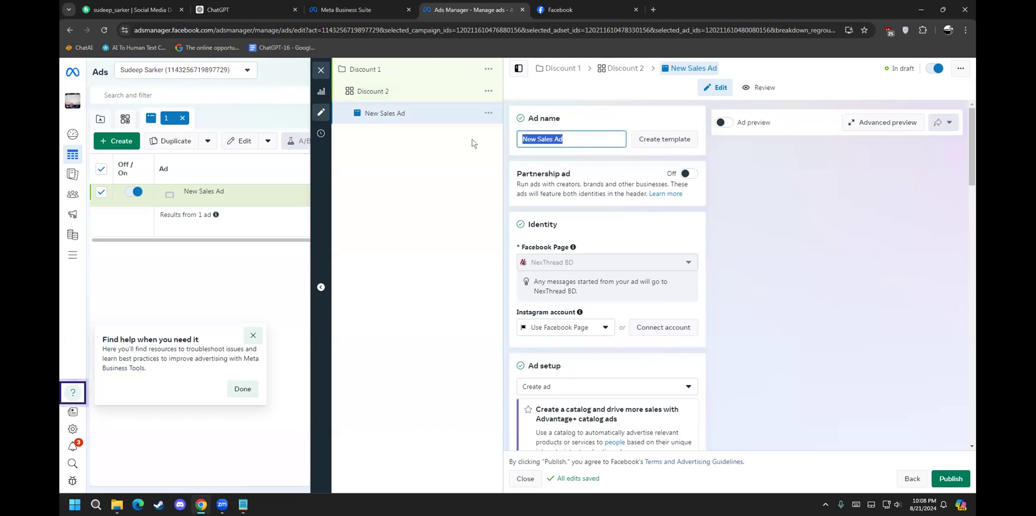
type("Dis")
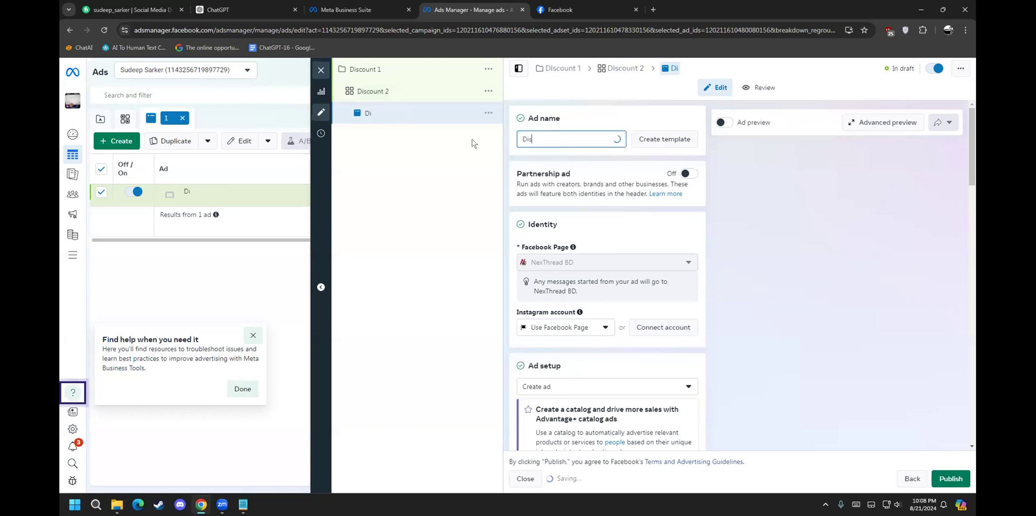
type("count 3")
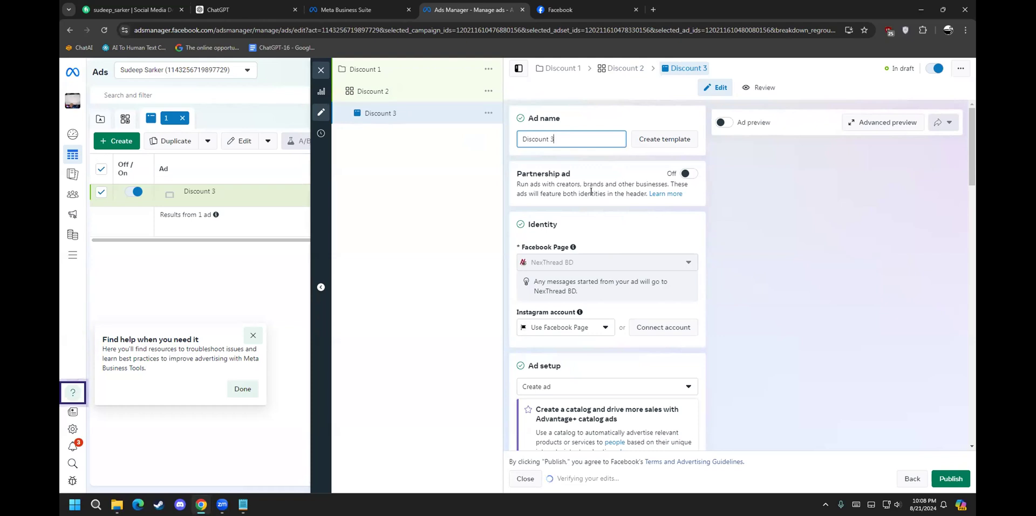
Step: Turn on the Partnership ad toggle for the Discount 3 ad
left_click_drag(554, 173, 518, 168)
left_click(550, 169)
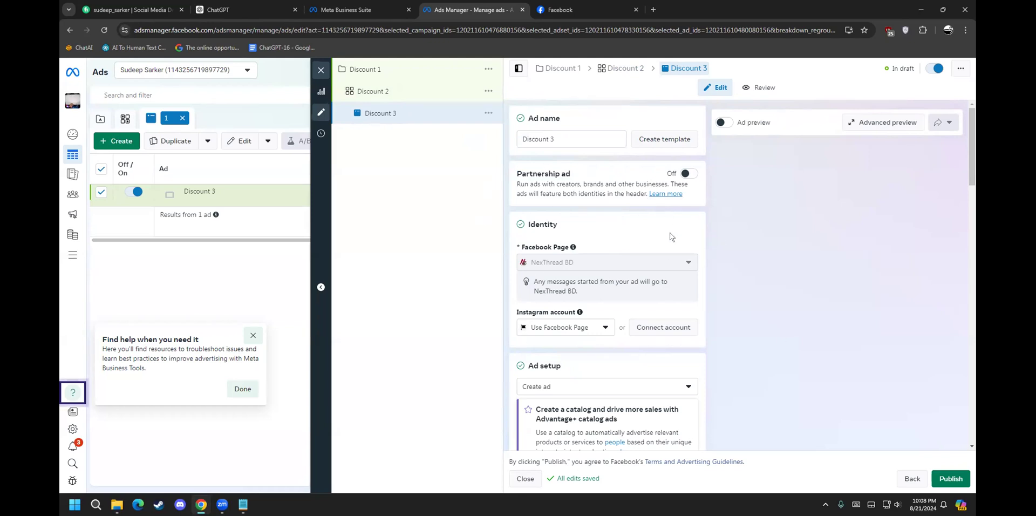
left_click(685, 174)
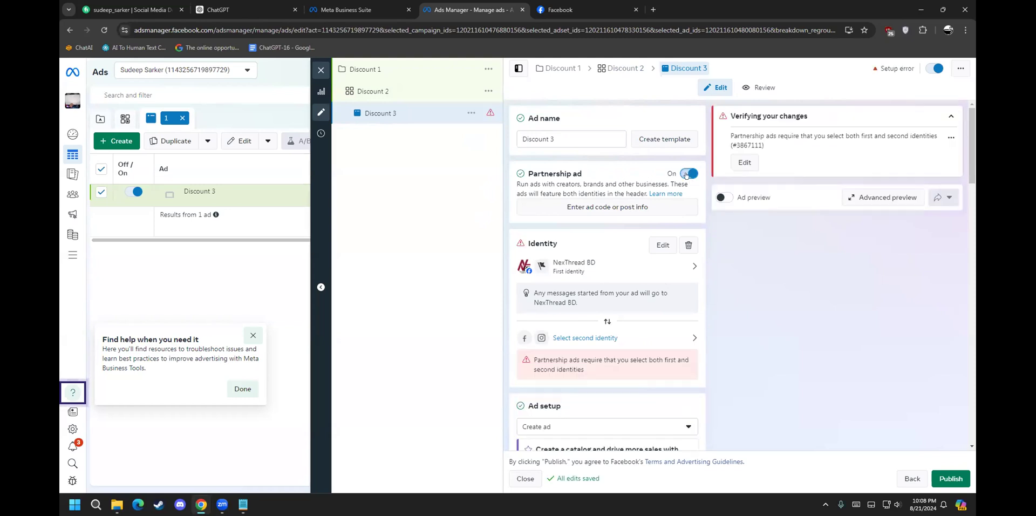
Step: Switch Partnership ad back off and check the Instagram account choices
left_click(687, 174)
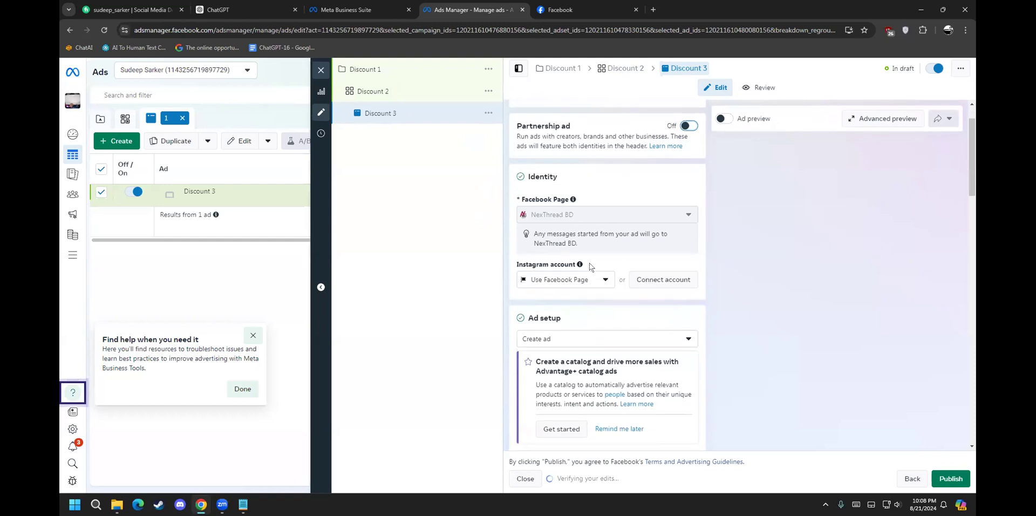
scroll(587, 261, "down", 2)
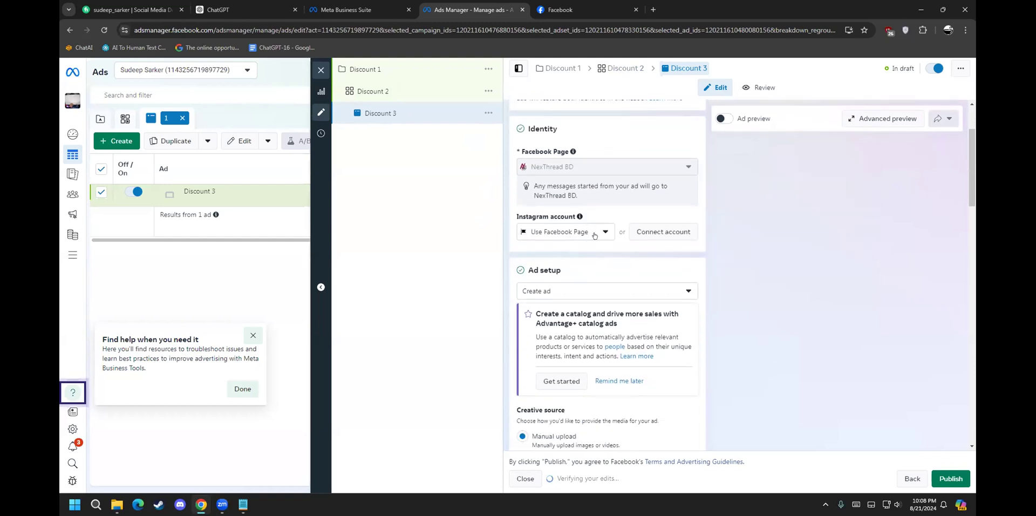
left_click(605, 232)
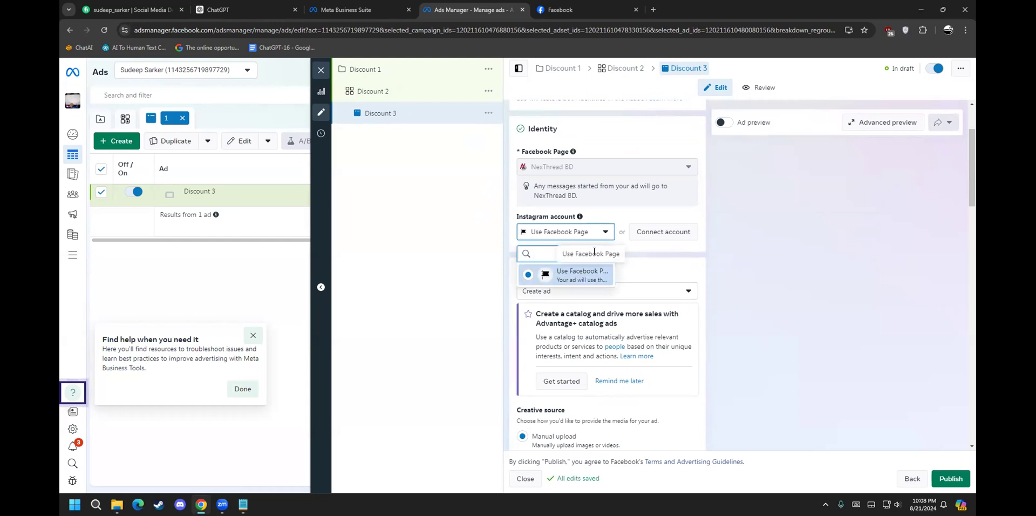
left_click(605, 233)
mouse_move(602, 165)
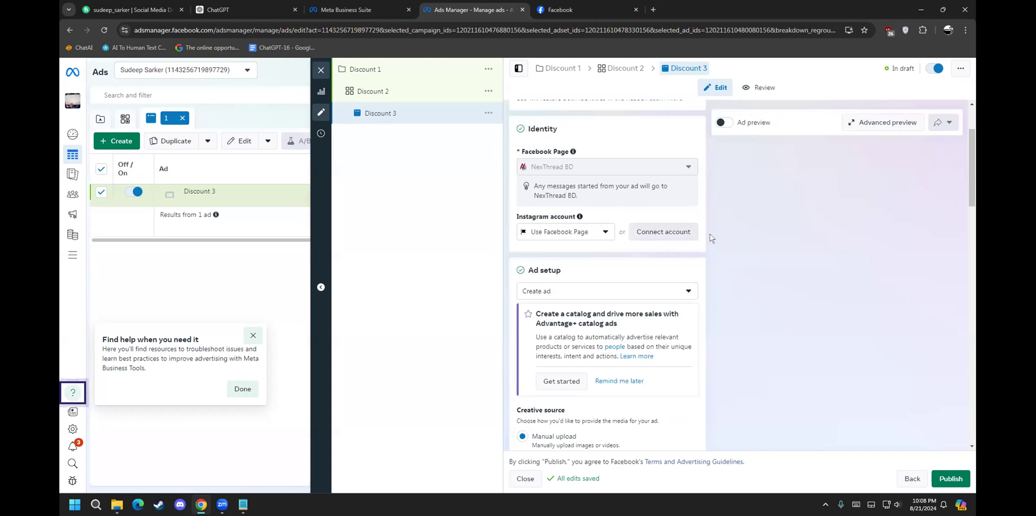
scroll(647, 285, "down", 3)
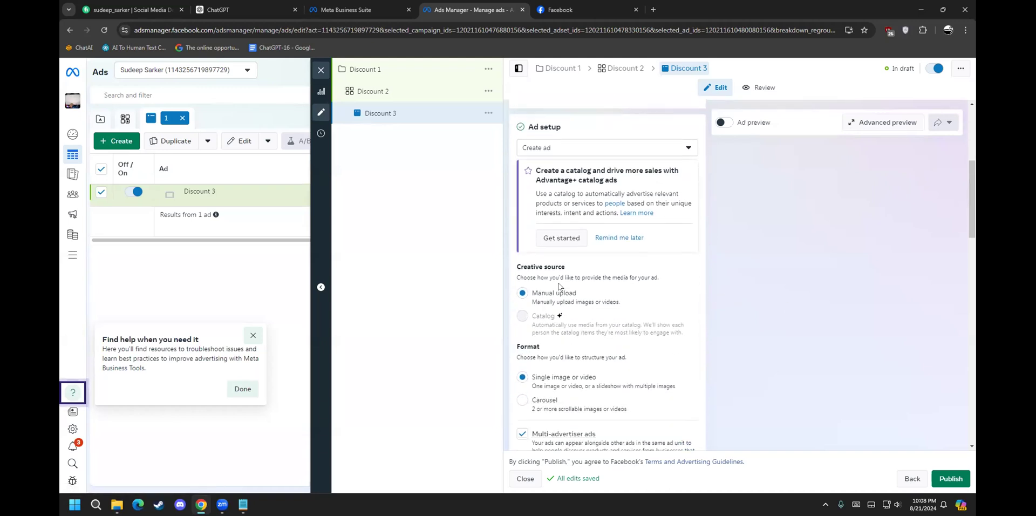
scroll(599, 178, "up", 1)
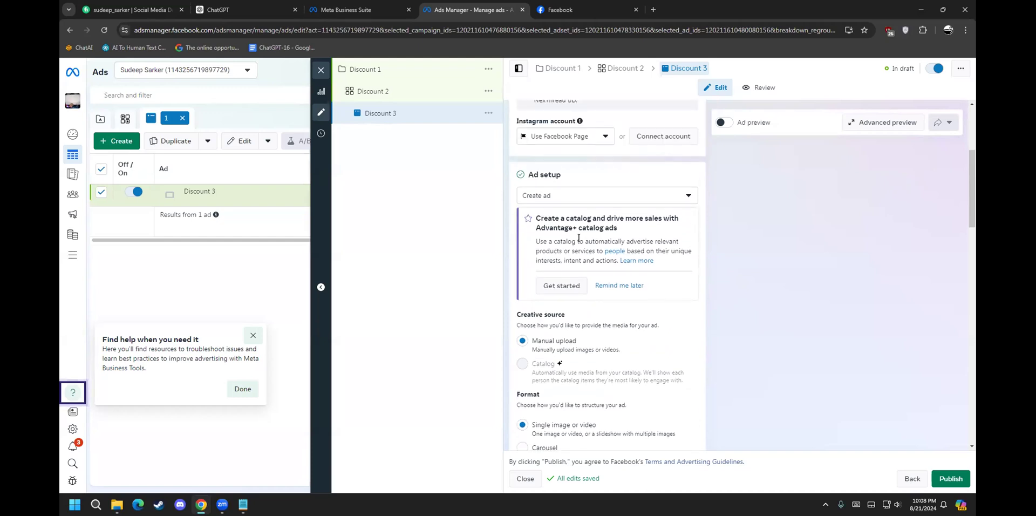
Step: Keep 'Create ad' as the ad setup and bring up the Add media choices
left_click(593, 197)
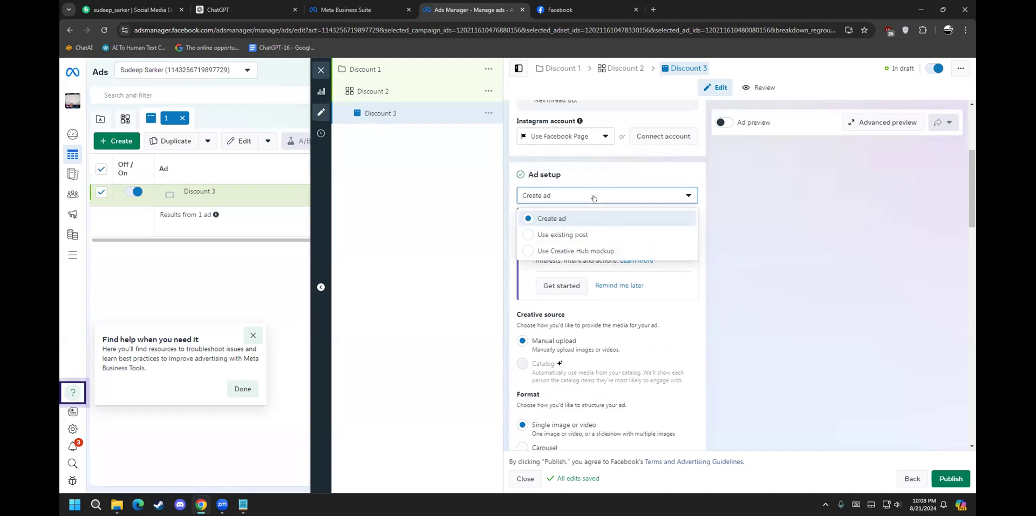
left_click(539, 220)
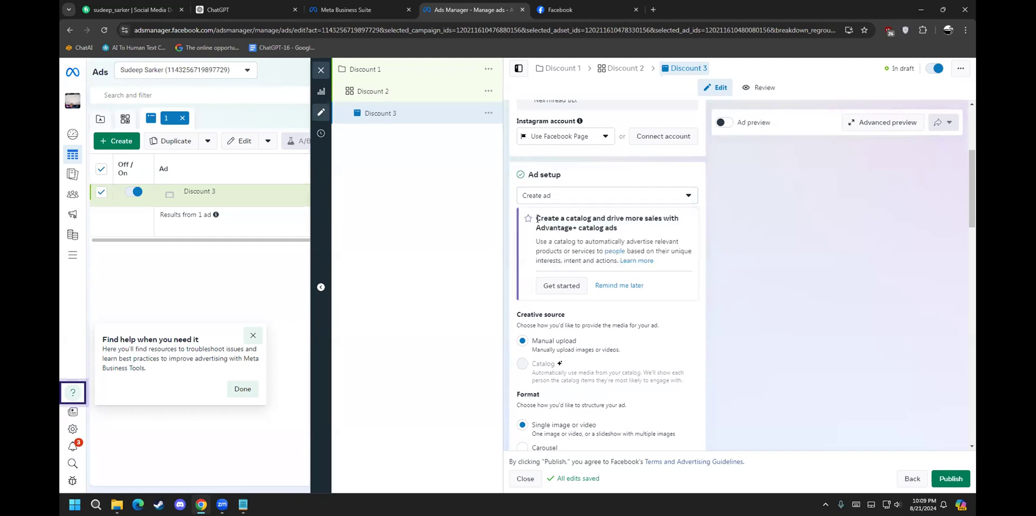
scroll(552, 346, "down", 2)
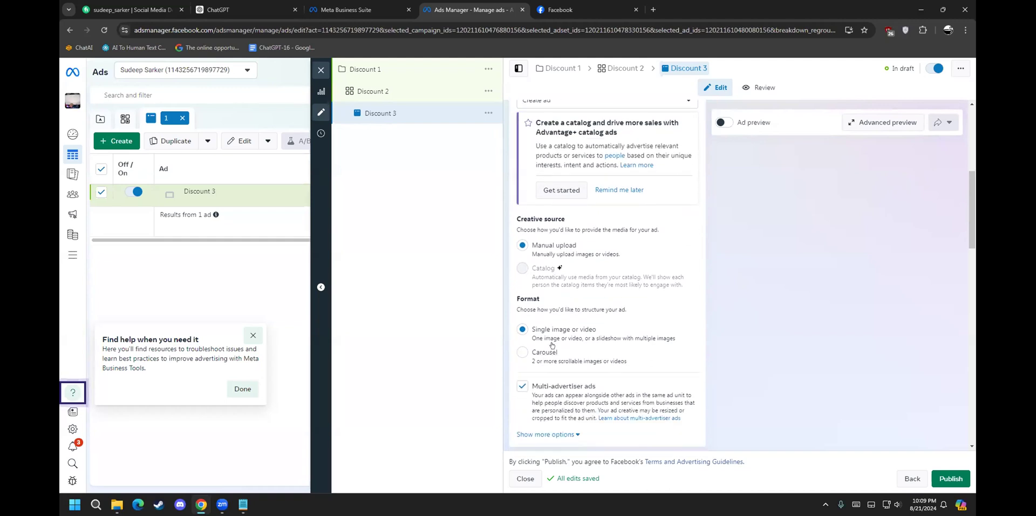
scroll(545, 281, "down", 1)
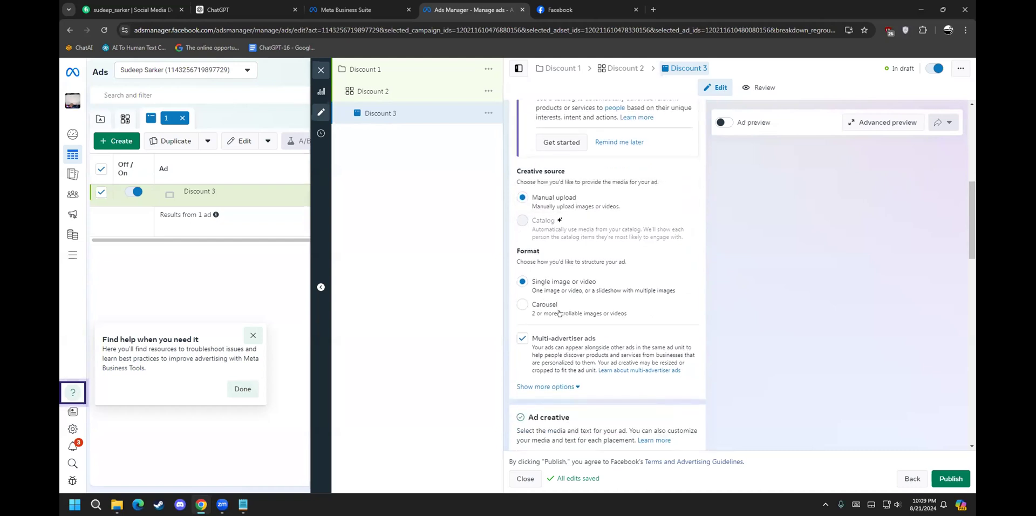
scroll(569, 296, "down", 4)
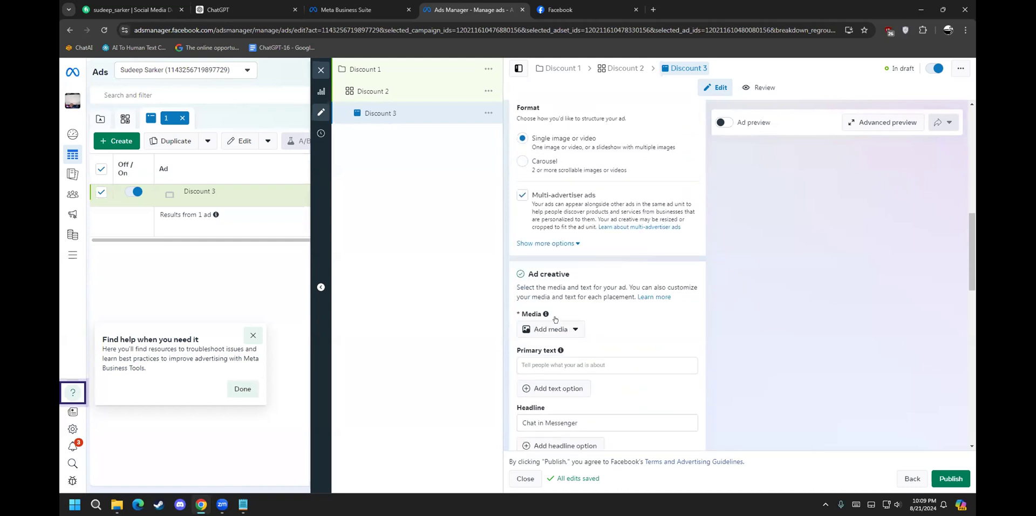
left_click(540, 282)
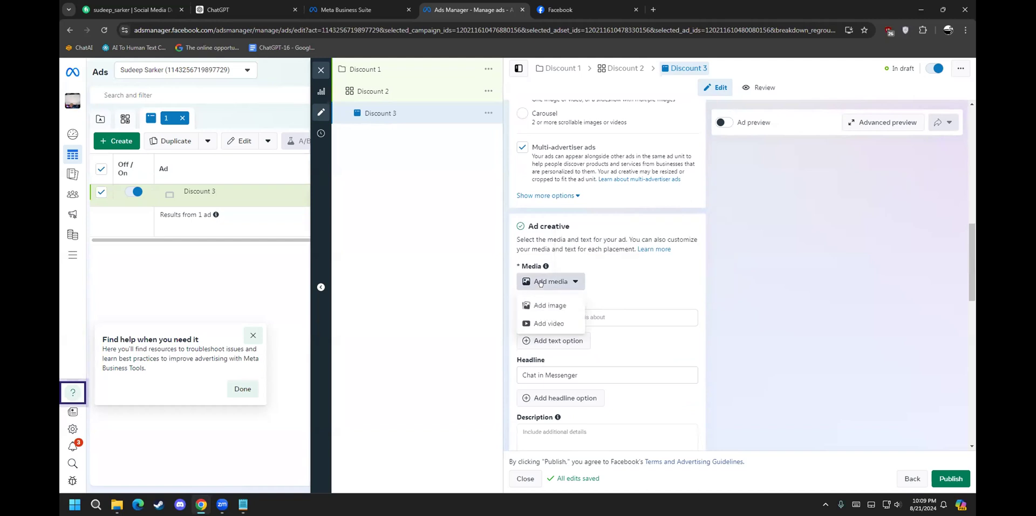
Step: Add the White Pink Graffiti T-shirt image from the computer as the ad's image
left_click(547, 305)
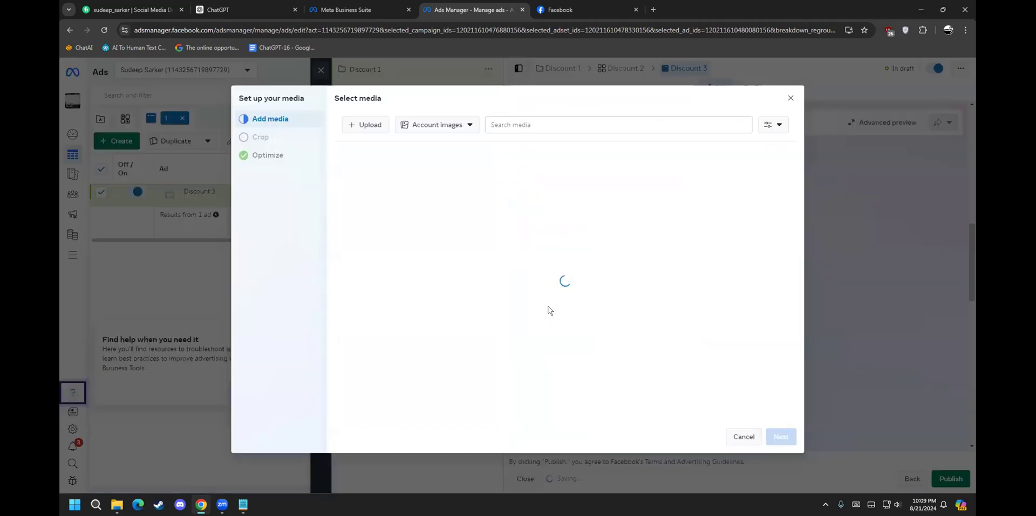
left_click(355, 122)
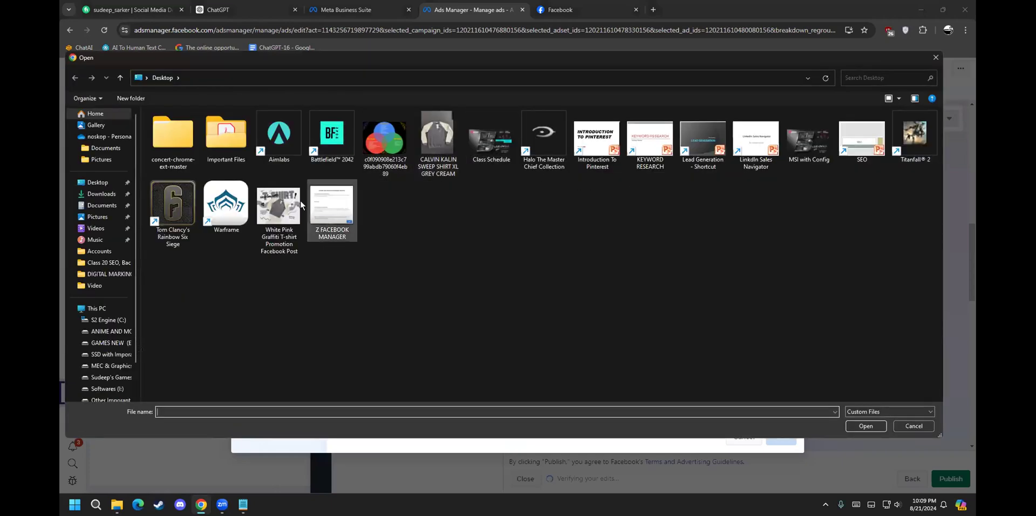
double_click(279, 211)
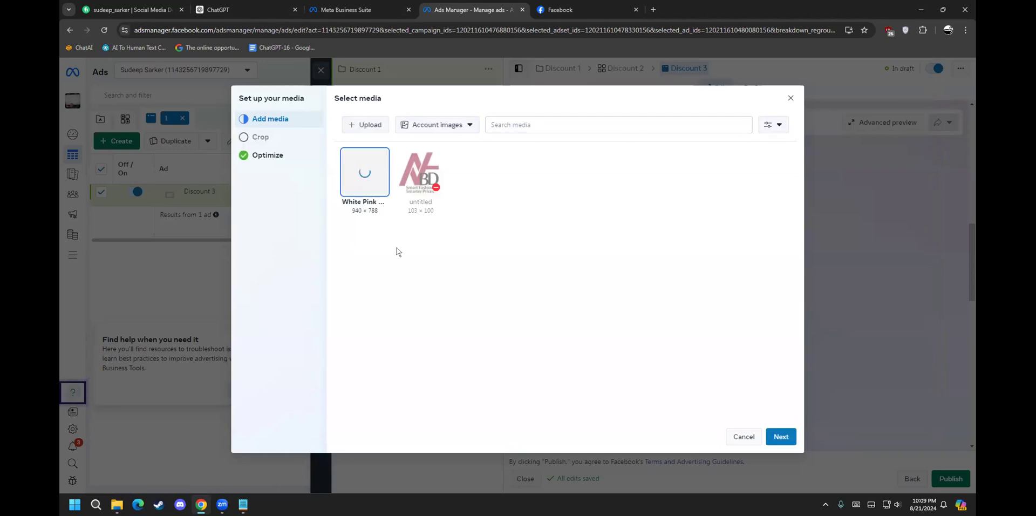
left_click(767, 432)
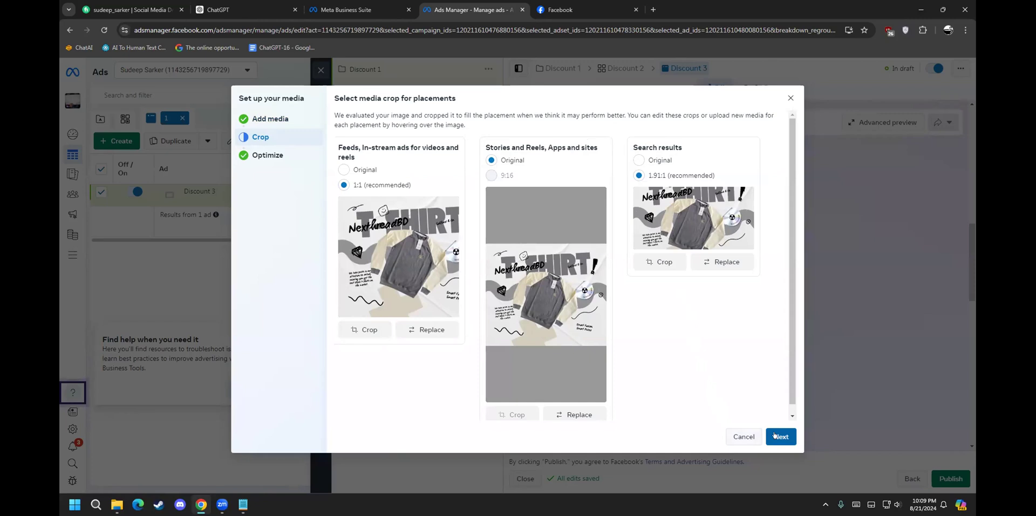
Step: Accept the suggested 1:1 and 1.91:1 crops and the Advantage+ creative enhancements
mouse_move(501, 174)
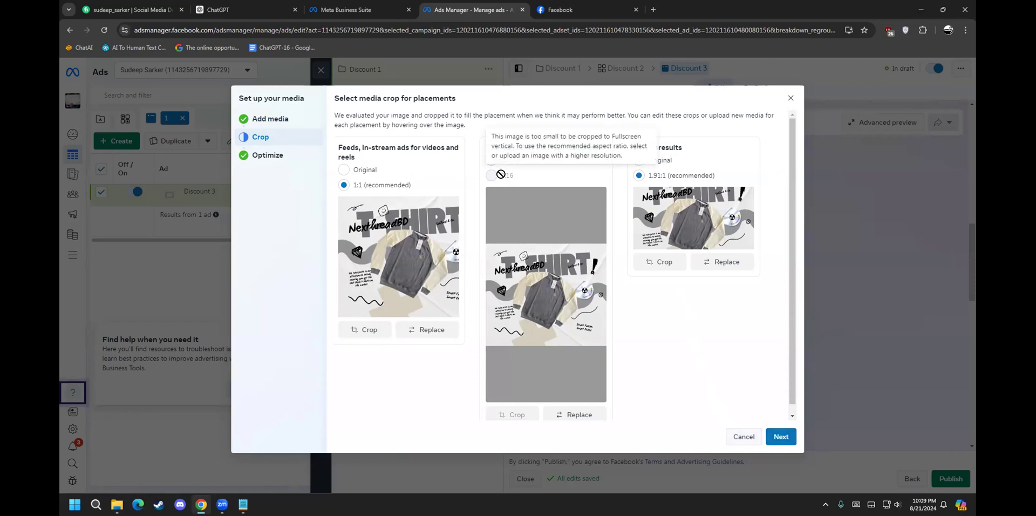
left_click(774, 437)
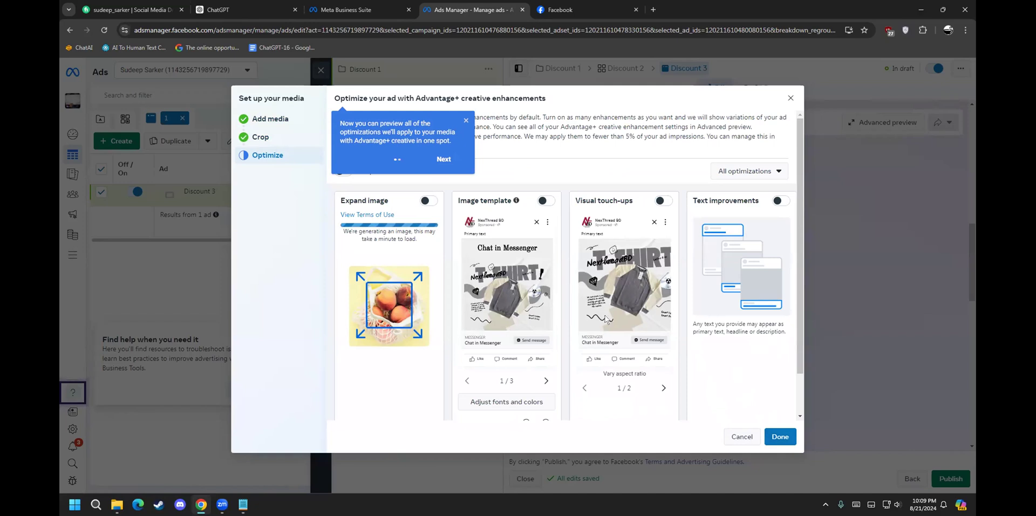
left_click(779, 437)
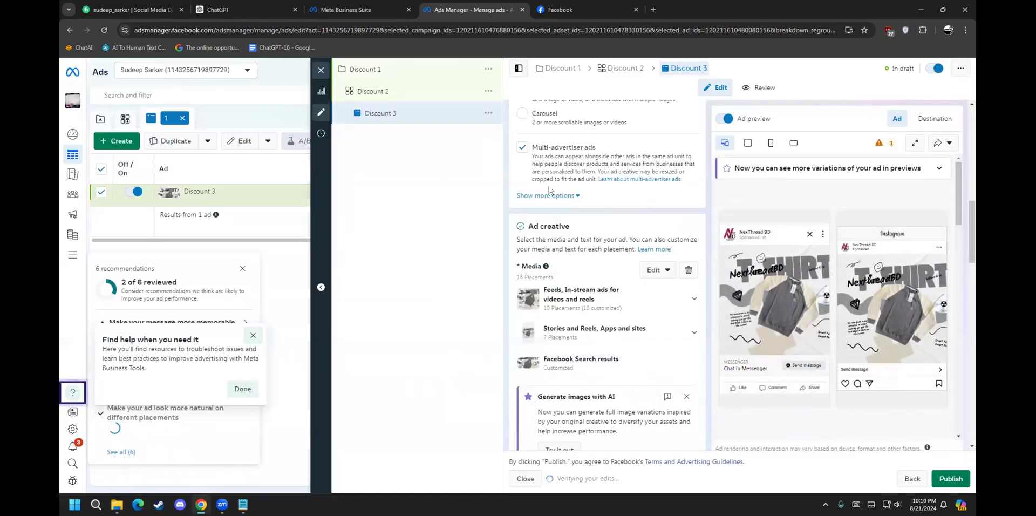
Step: Paste the shirt file name 'CALVIN KALIN SWEEP SHIRT XL GREY CREAM' as the primary text
scroll(549, 189, "down", 3)
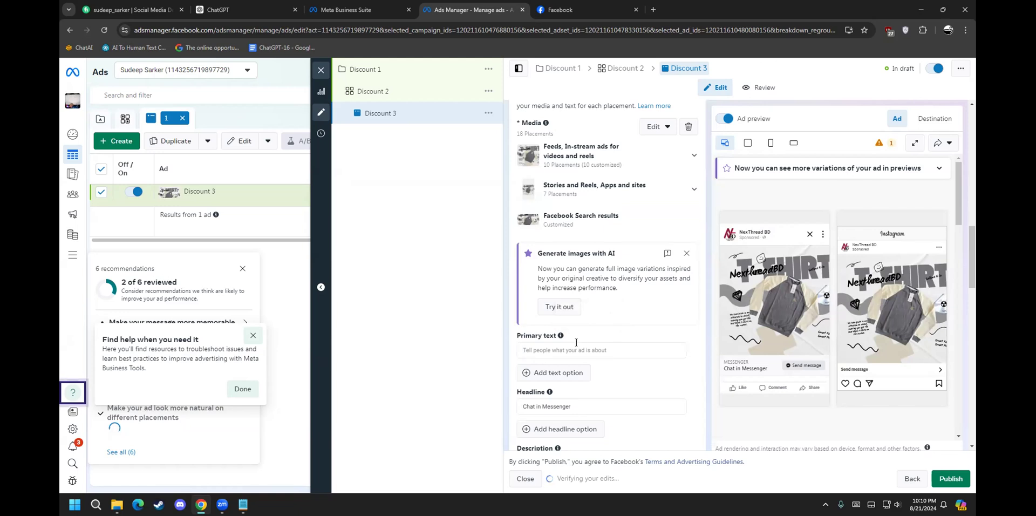
left_click(577, 343)
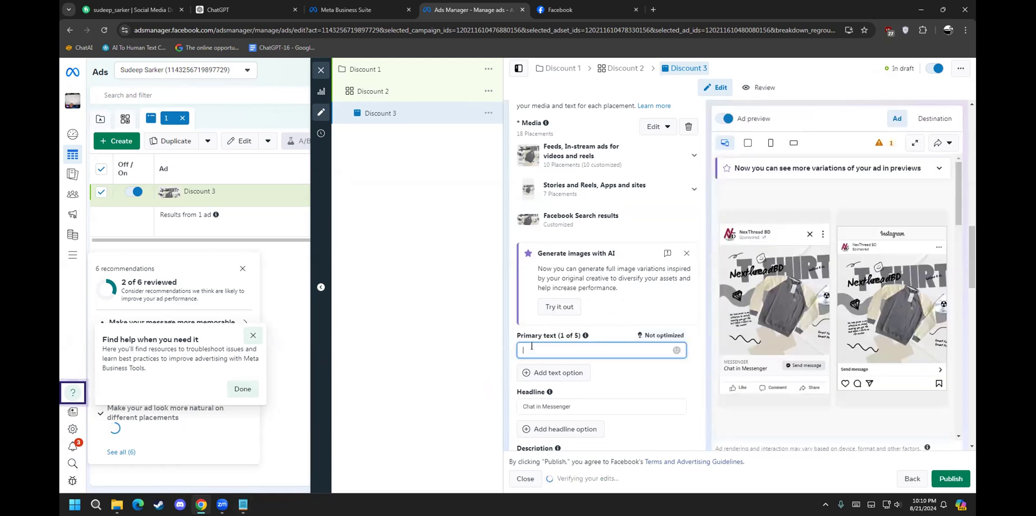
key("super+d")
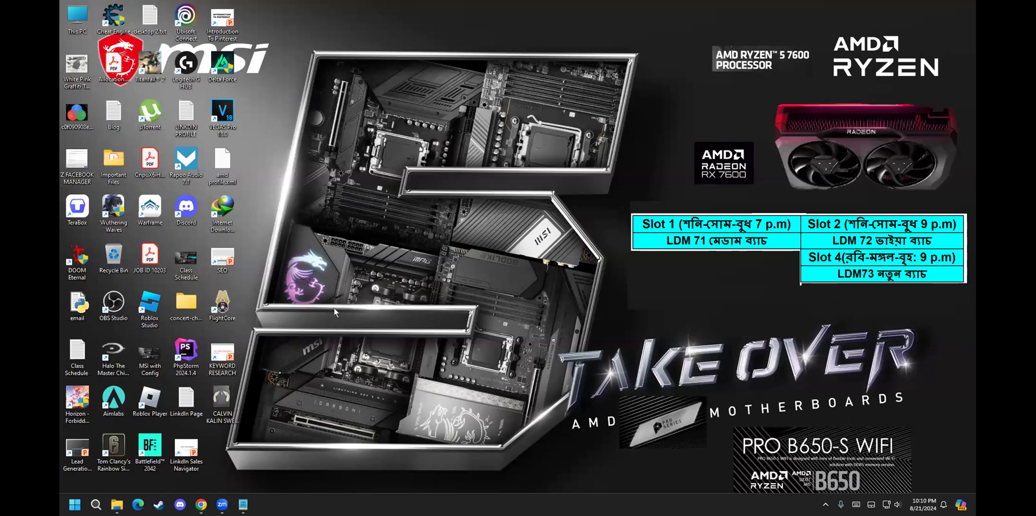
left_click(220, 421)
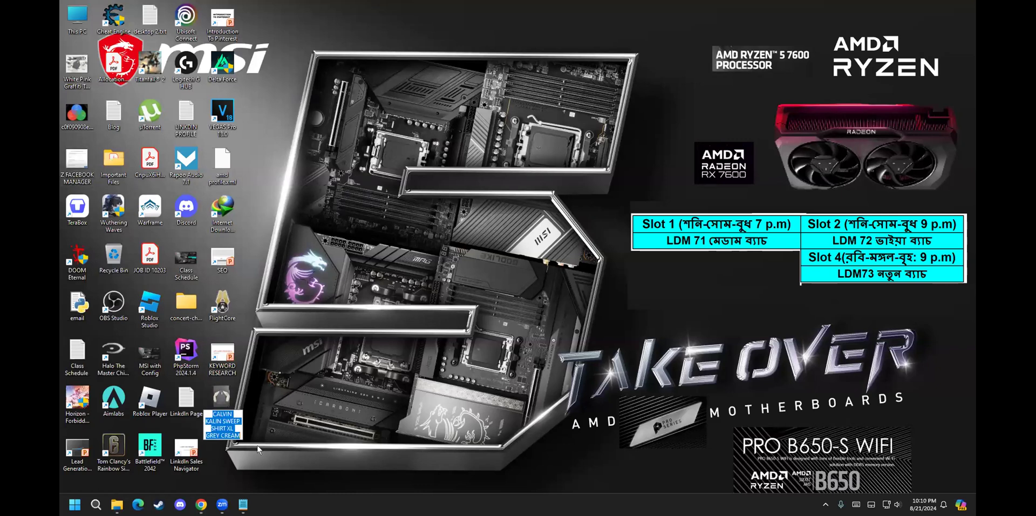
left_click(201, 504)
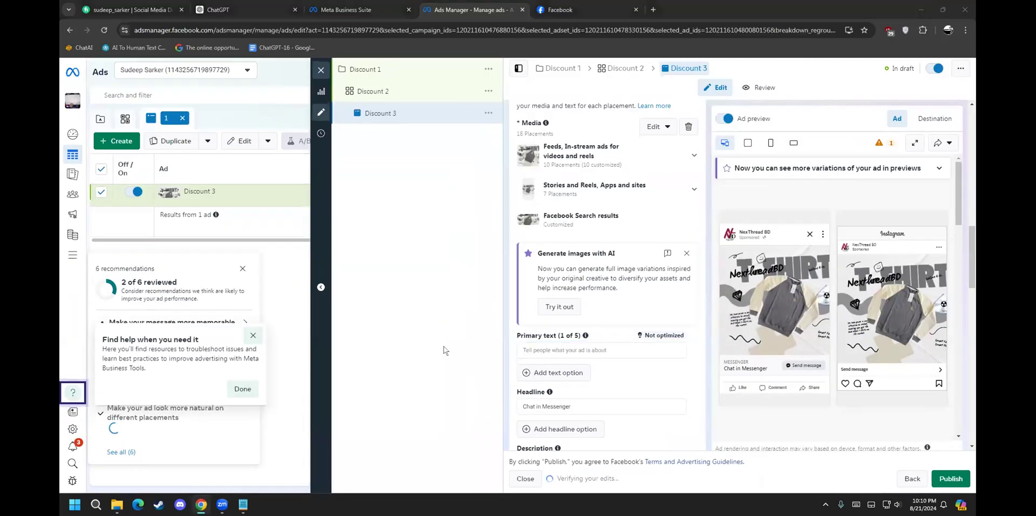
left_click(546, 346)
type("CALVIN KALIN SWEEP SHIRT XL GREY CREAM")
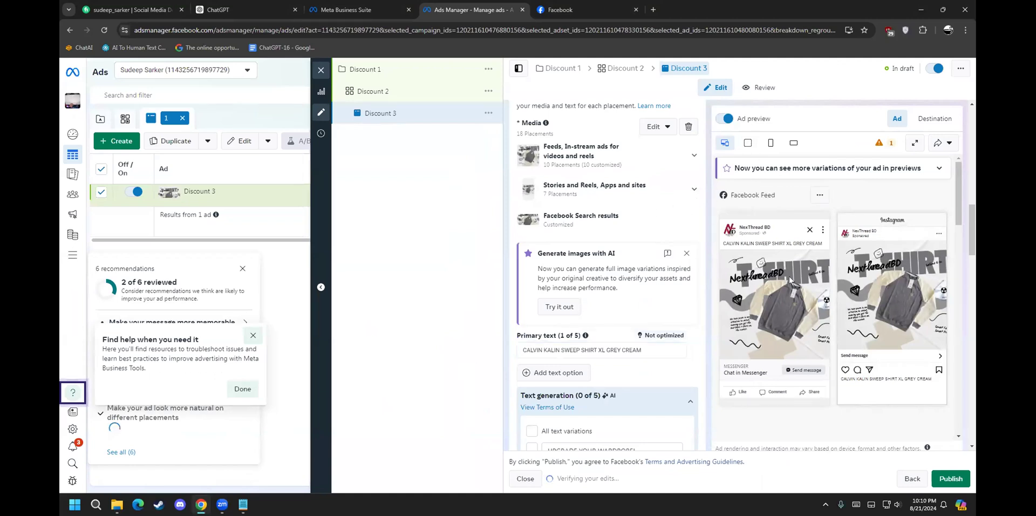
scroll(566, 335, "up", 2)
scroll(775, 268, "down", 1)
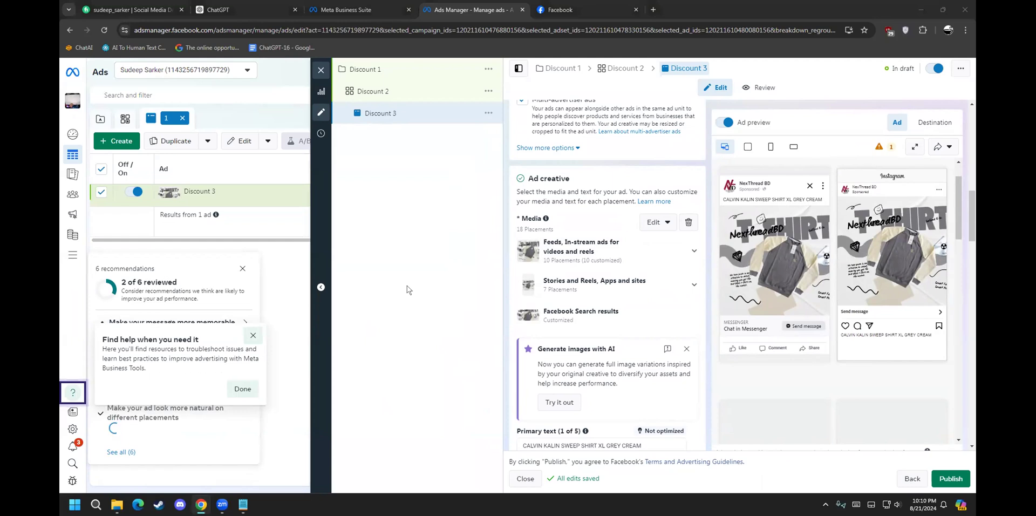
scroll(629, 355, "down", 4)
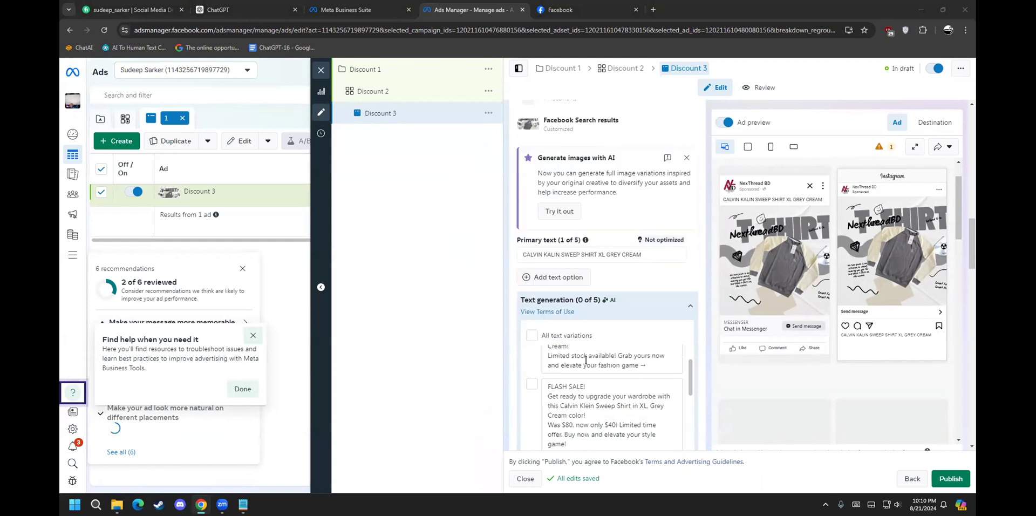
scroll(594, 292, "up", 1)
scroll(656, 323, "down", 2)
scroll(655, 323, "down", 1)
scroll(606, 327, "up", 2)
scroll(593, 335, "up", 1)
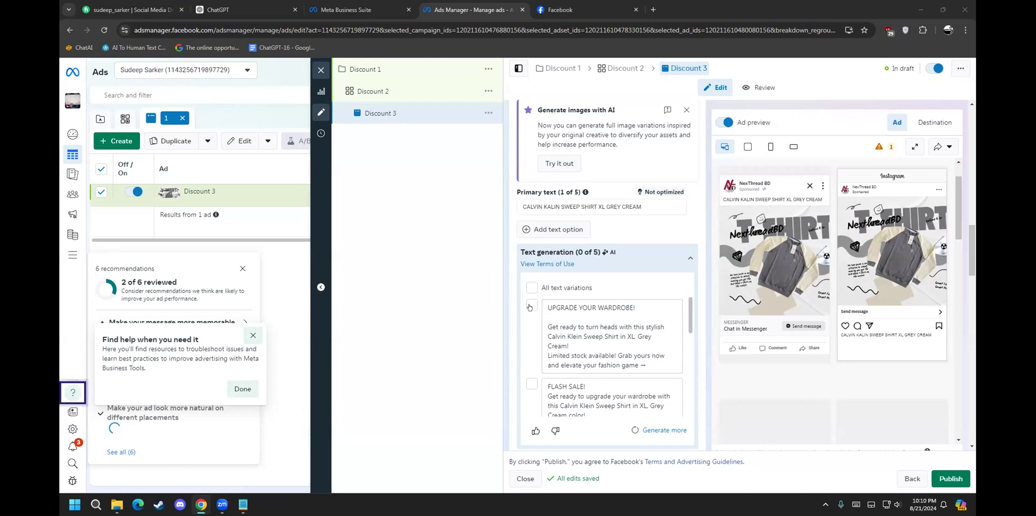
Step: Enable all text variations and copy the Bengali promo text from Notepad
mouse_move(564, 279)
left_click(541, 287)
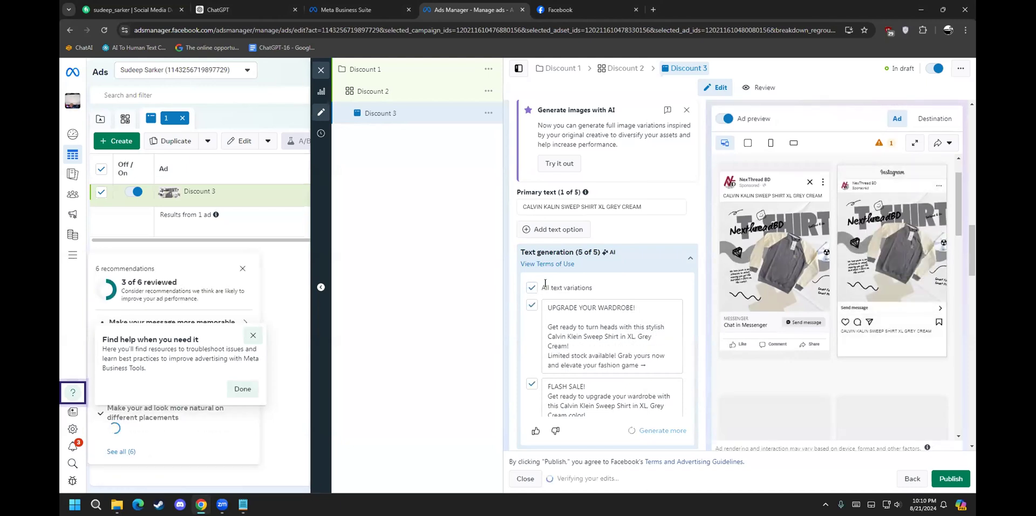
left_click(243, 504)
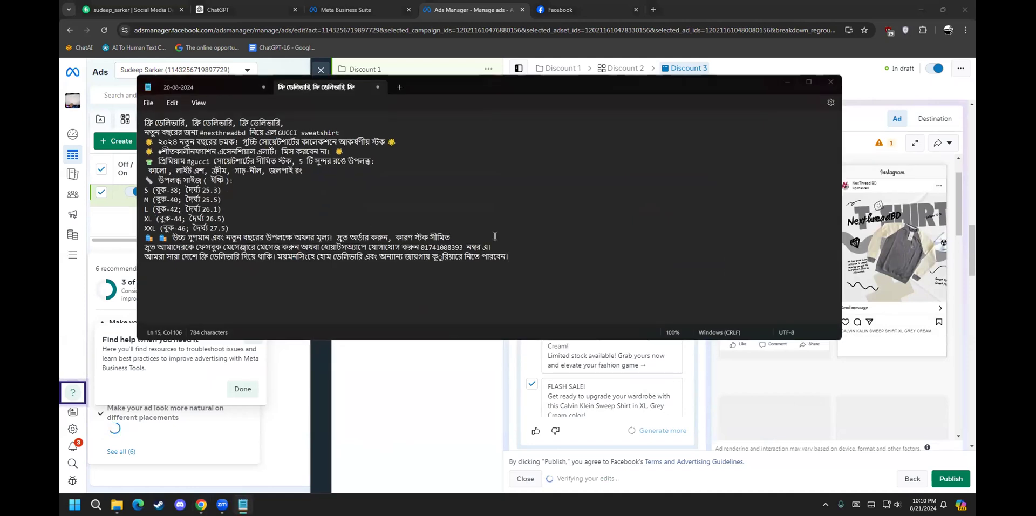
key("ctrl+a")
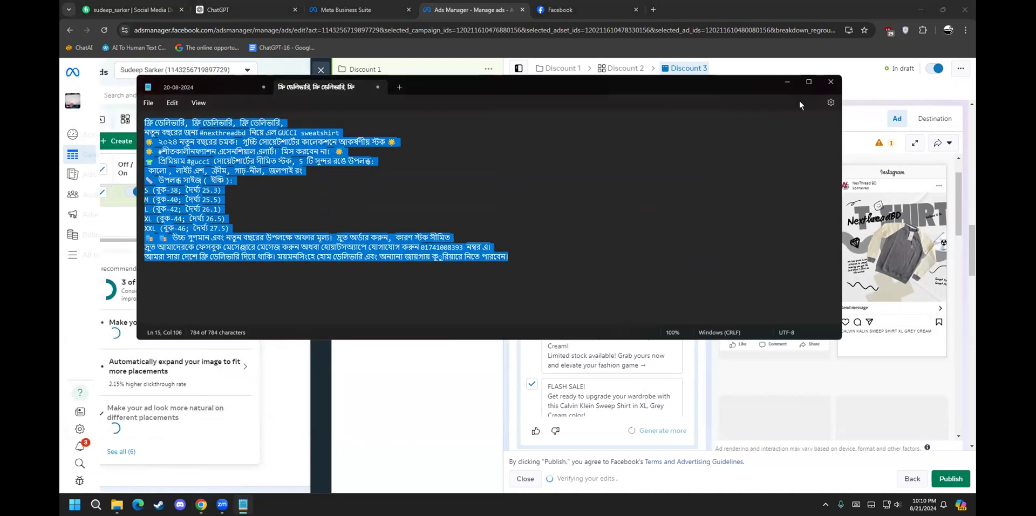
left_click(788, 82)
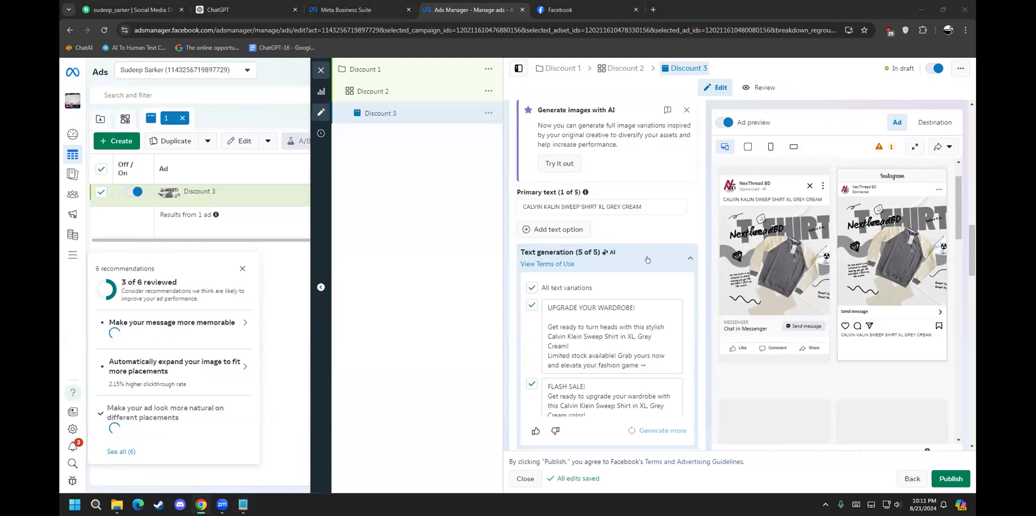
key("ctrl+v")
double_click(556, 288)
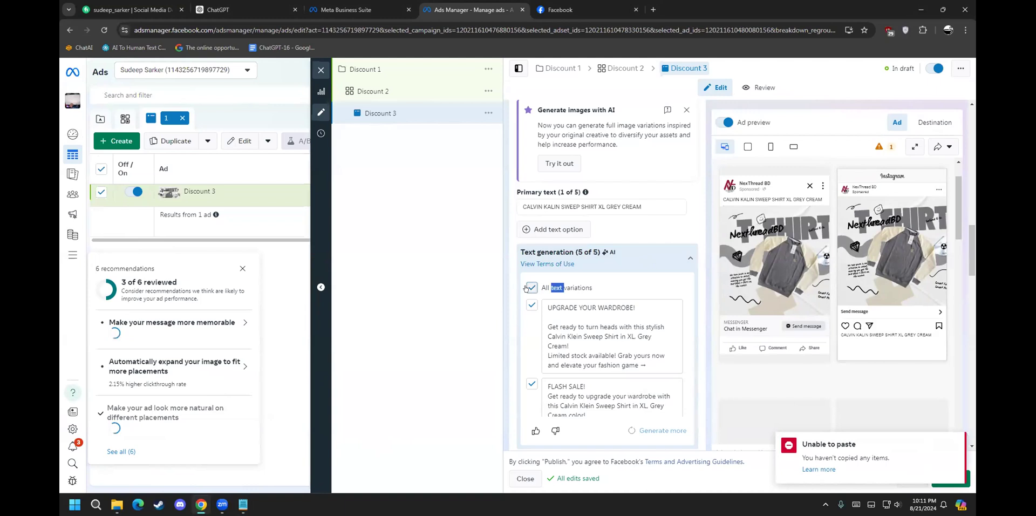
Step: Add a second primary text option holding the Bengali promotional copy
left_click(539, 231)
key("ctrl+v")
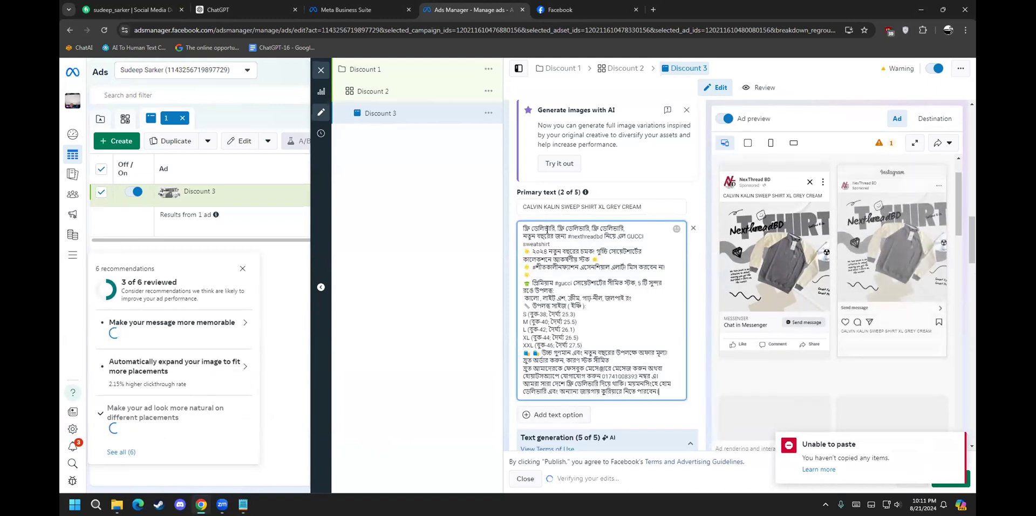
left_click(687, 199)
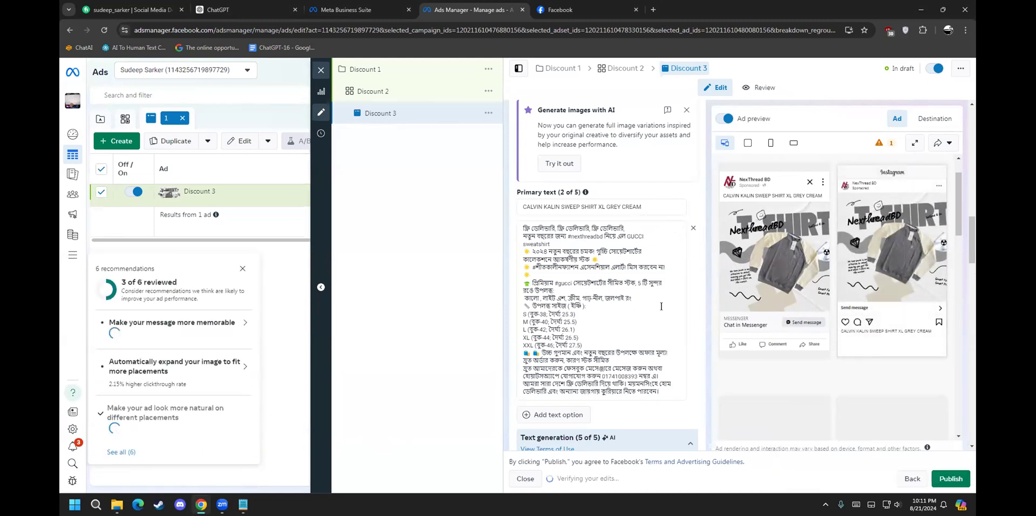
left_click(631, 313)
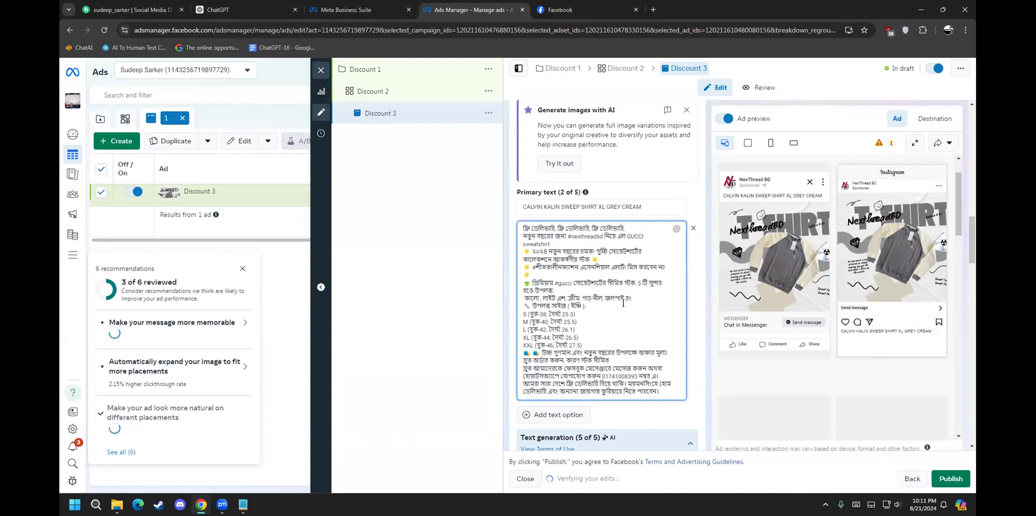
scroll(653, 361, "down", 2)
scroll(658, 373, "down", 3)
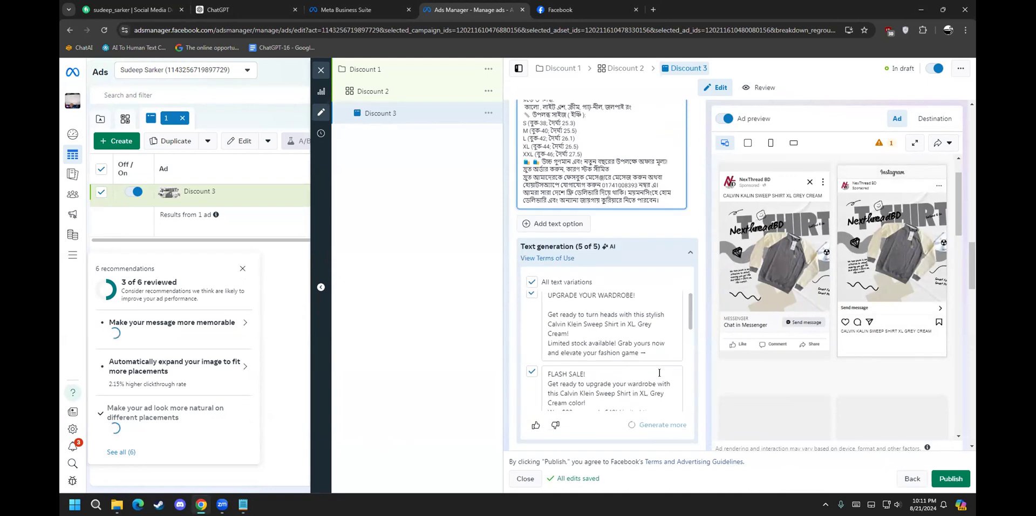
scroll(695, 306, "down", 4)
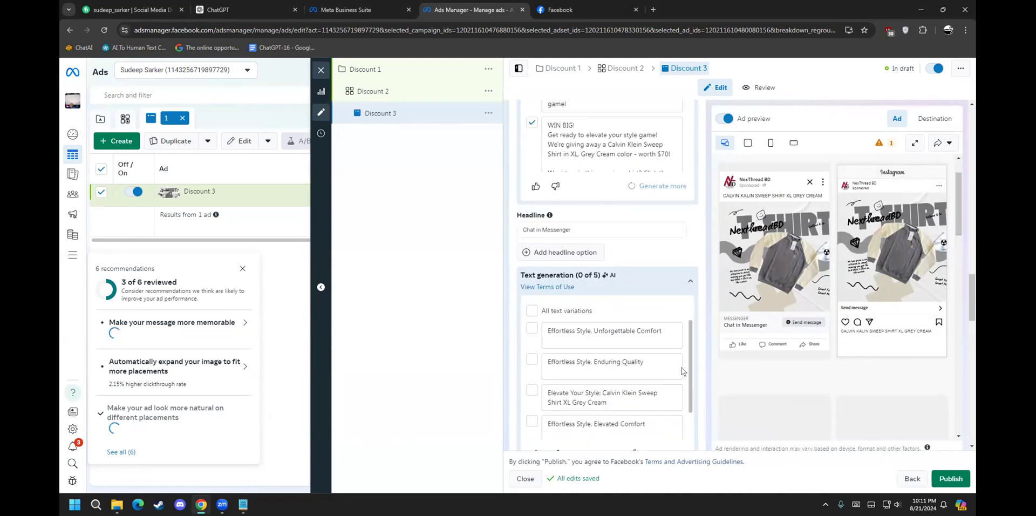
scroll(693, 286, "down", 5)
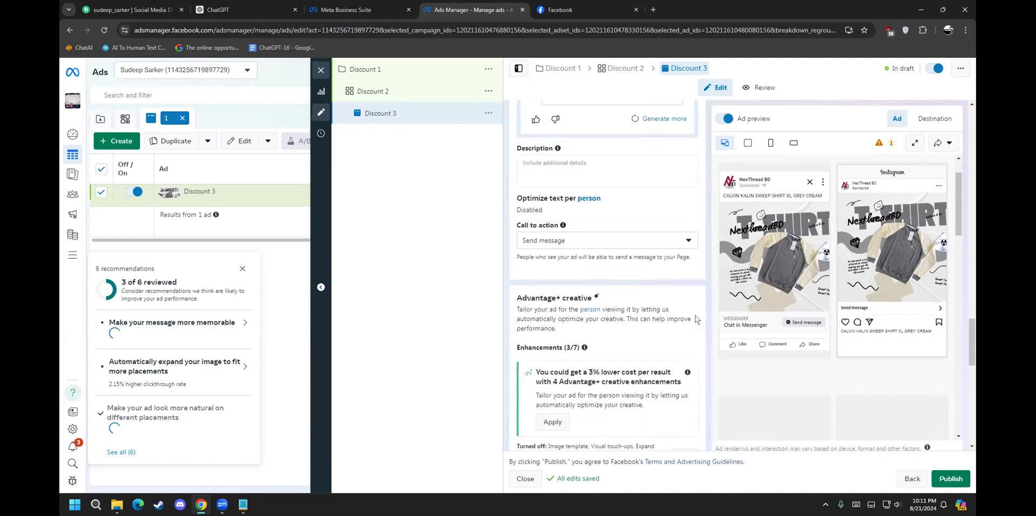
left_click(585, 239)
left_click(586, 239)
scroll(693, 361, "down", 5)
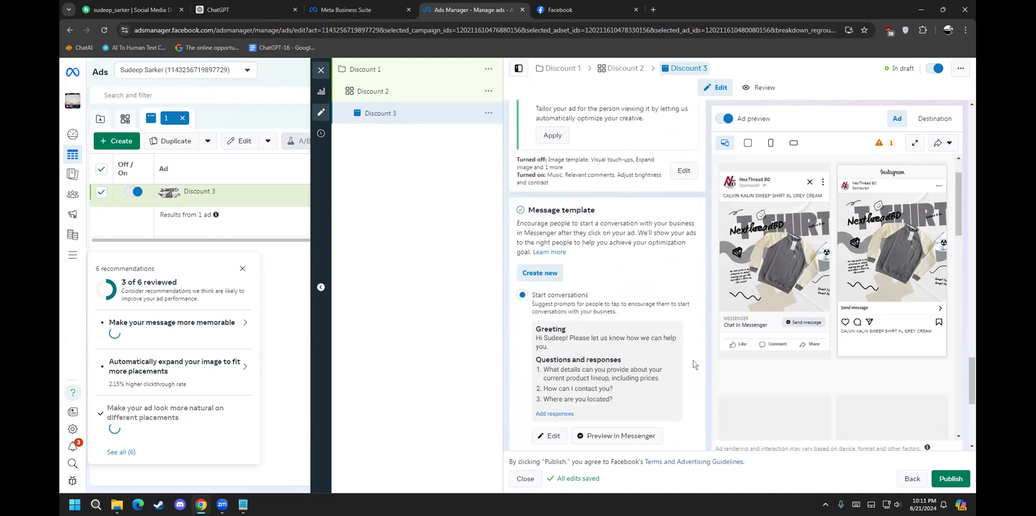
scroll(693, 360, "down", 2)
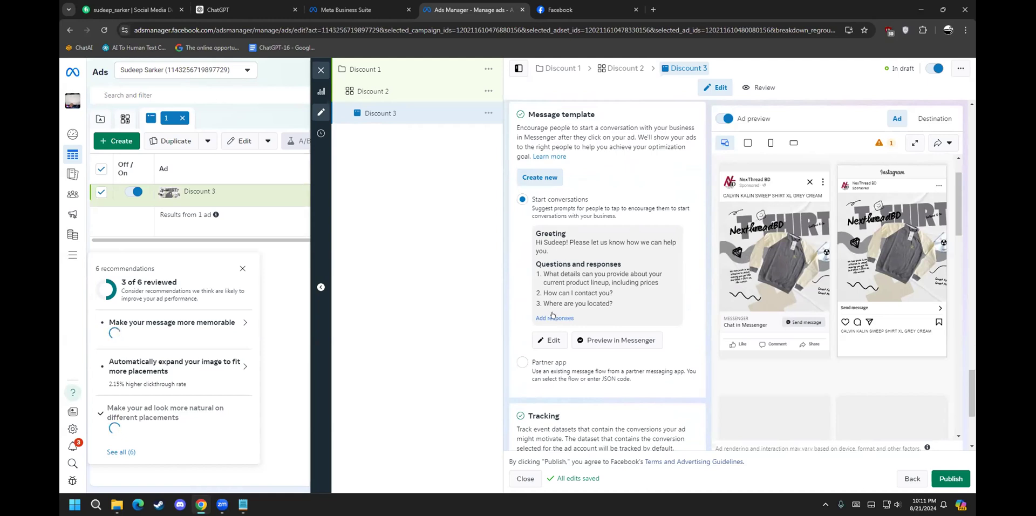
scroll(553, 316, "down", 1)
left_click_drag(543, 194, 560, 190)
left_click(561, 193)
left_click_drag(566, 194, 540, 192)
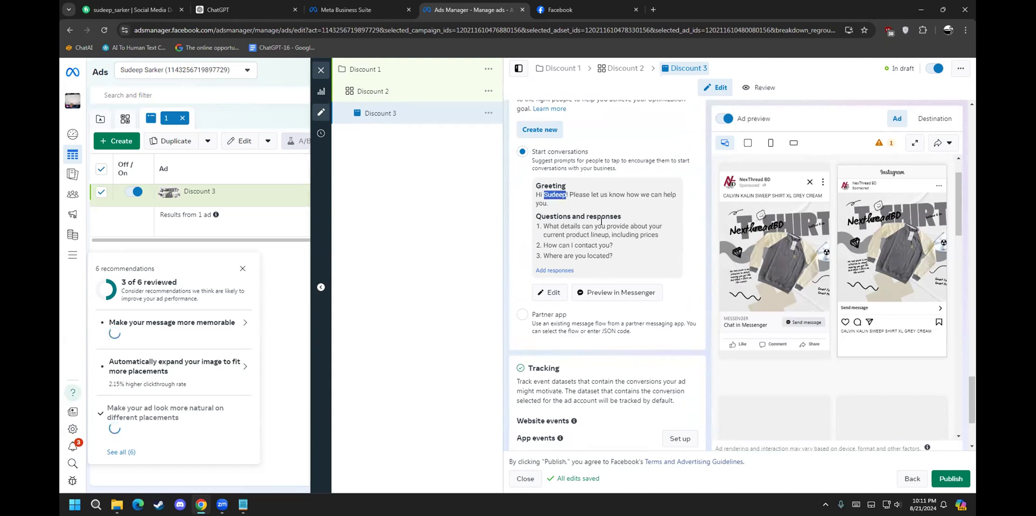
left_click(568, 228)
left_click_drag(582, 226, 617, 231)
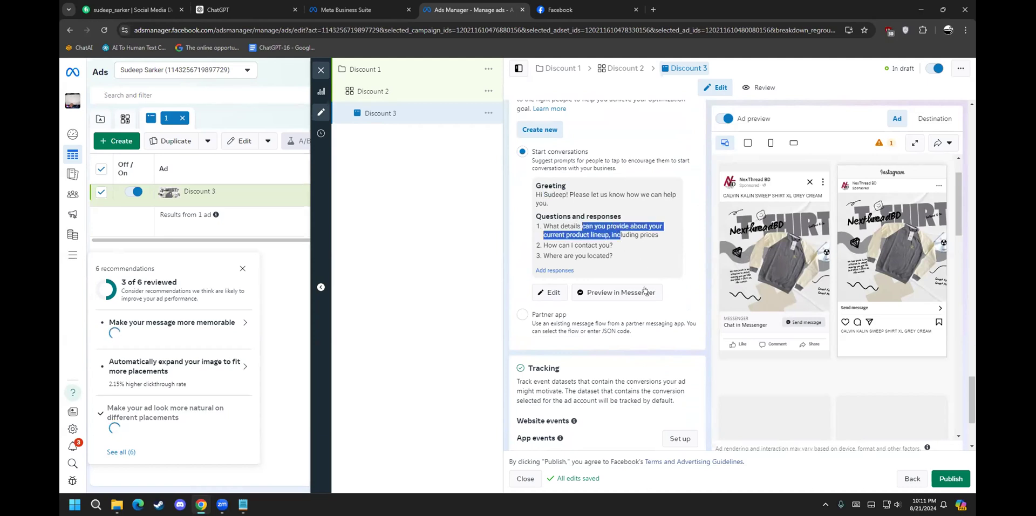
scroll(644, 291, "down", 3)
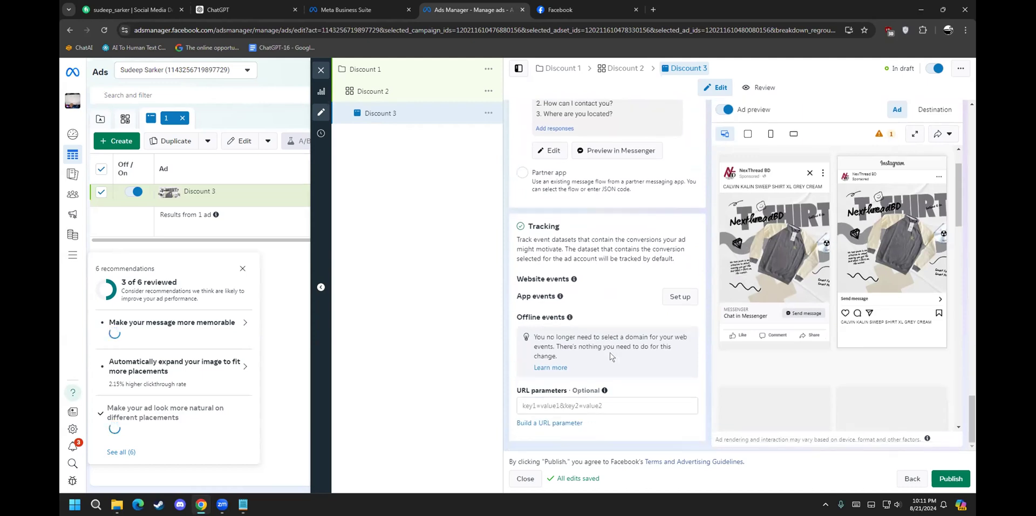
Step: Try publishing the Discount 3 ad, dismissing the payment information prompt twice
left_click(945, 479)
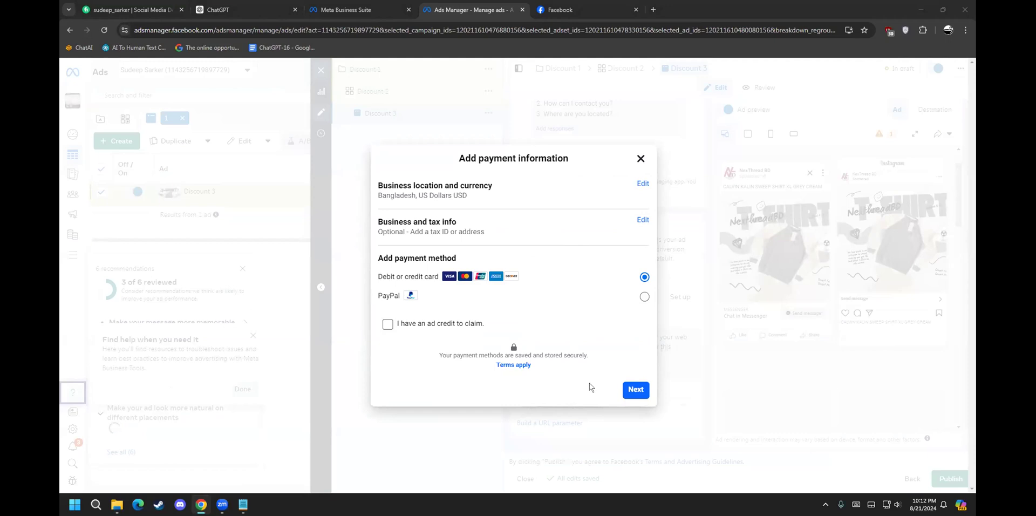
left_click(638, 161)
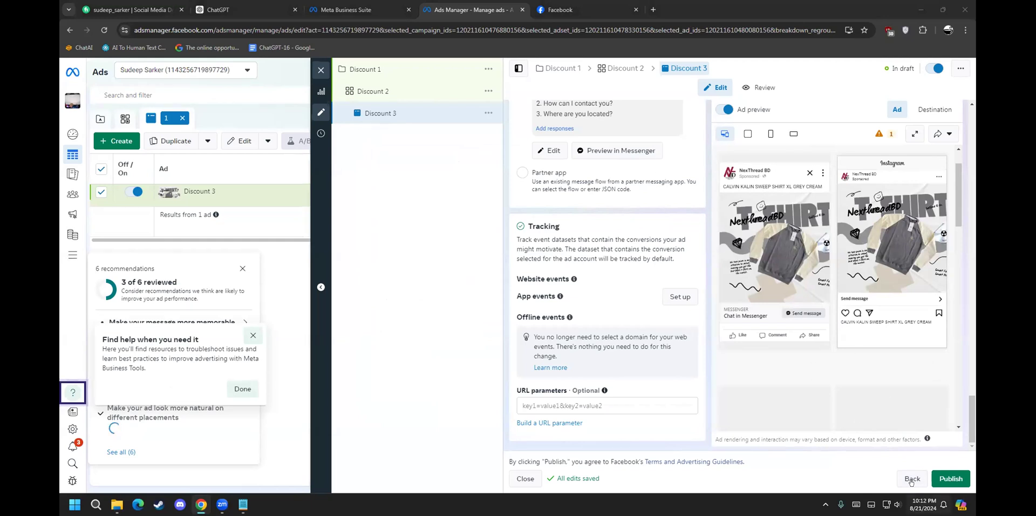
left_click(944, 477)
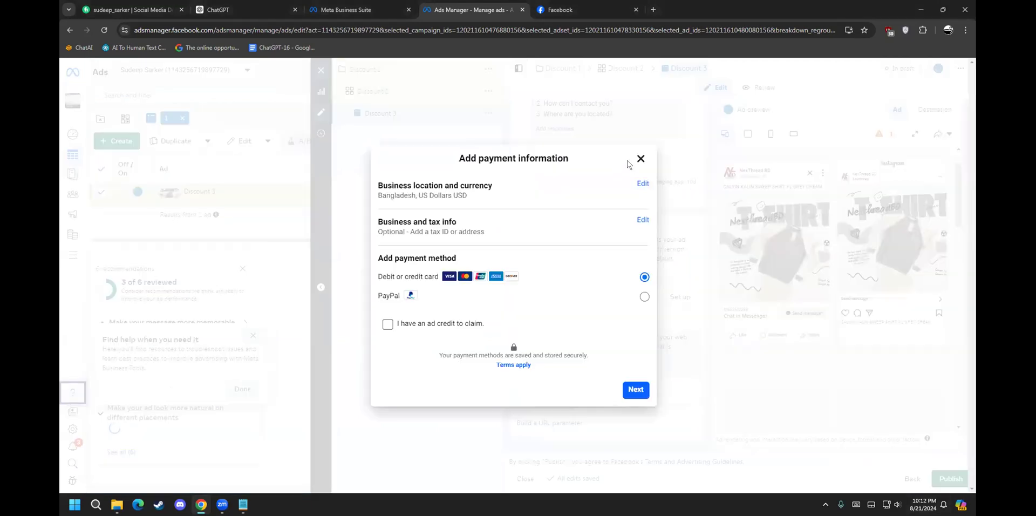
left_click(641, 156)
scroll(618, 321, "up", 3)
scroll(618, 321, "up", 5)
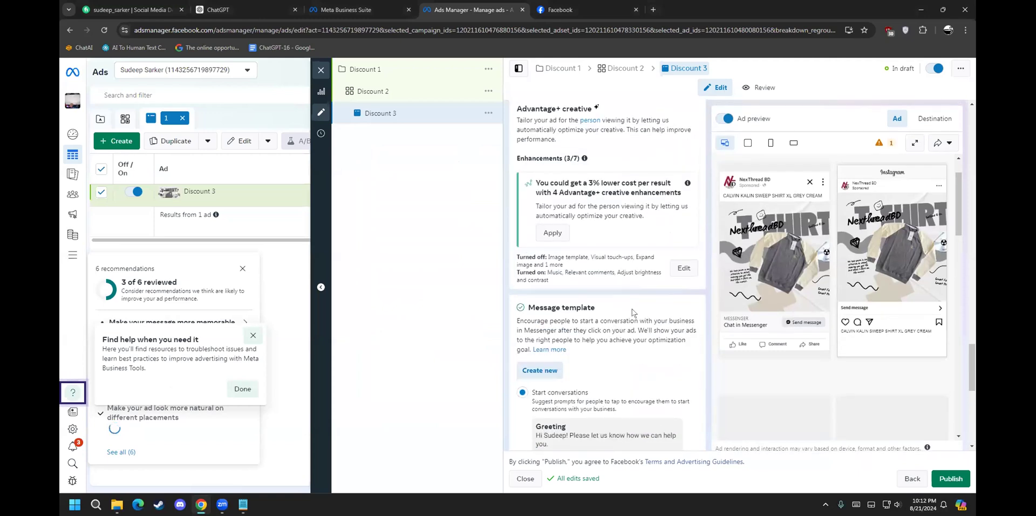
Step: Back out through the Discount 2 ad set and Discount 1 campaign, closing the editor
left_click(953, 70)
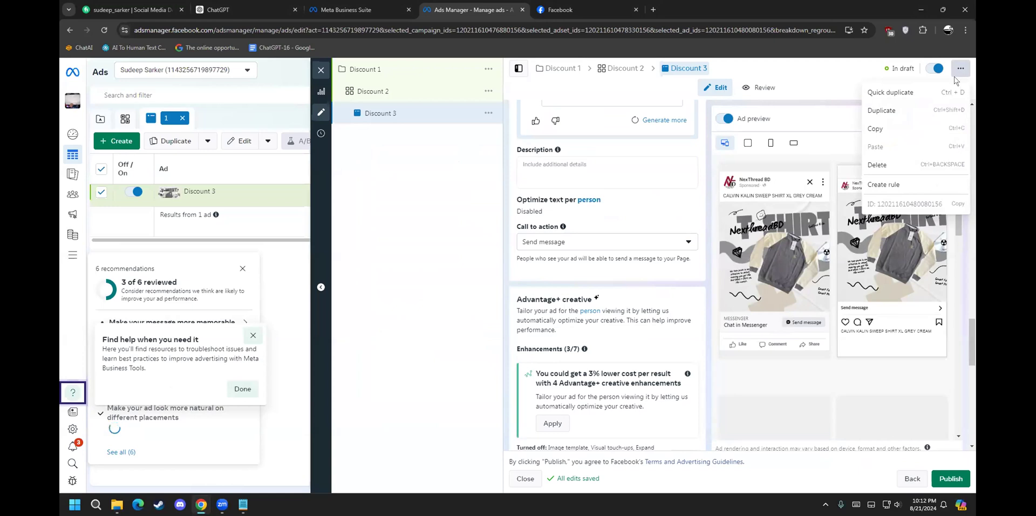
left_click(420, 213)
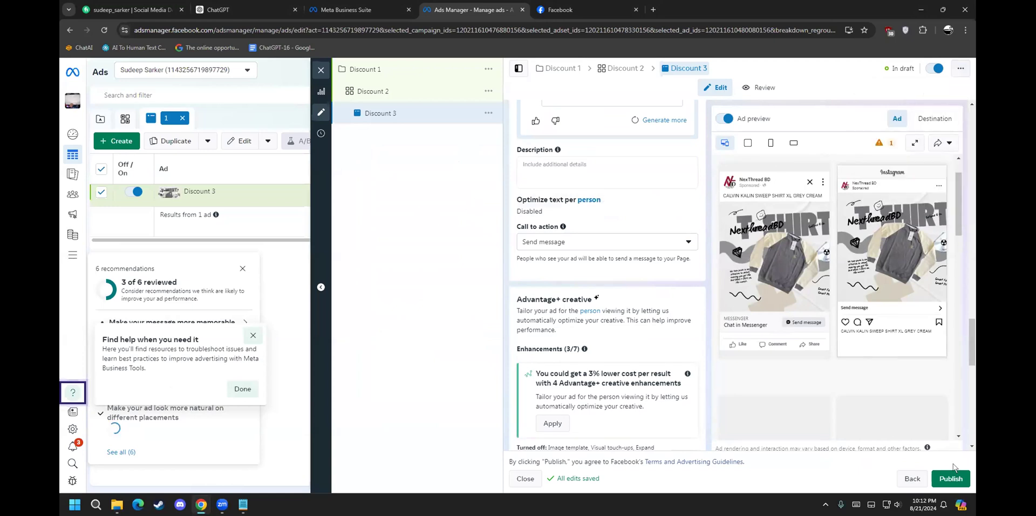
left_click(912, 479)
left_click(913, 479)
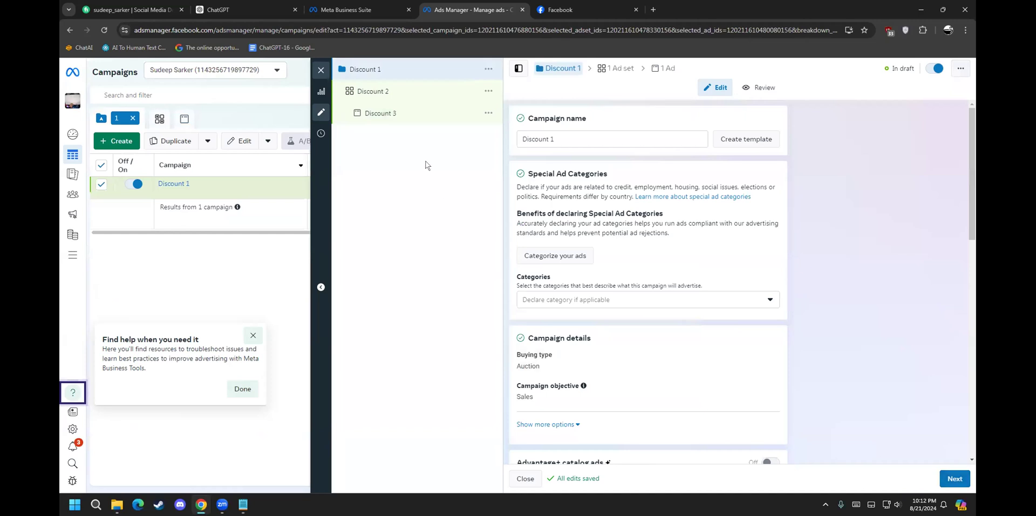
left_click(321, 72)
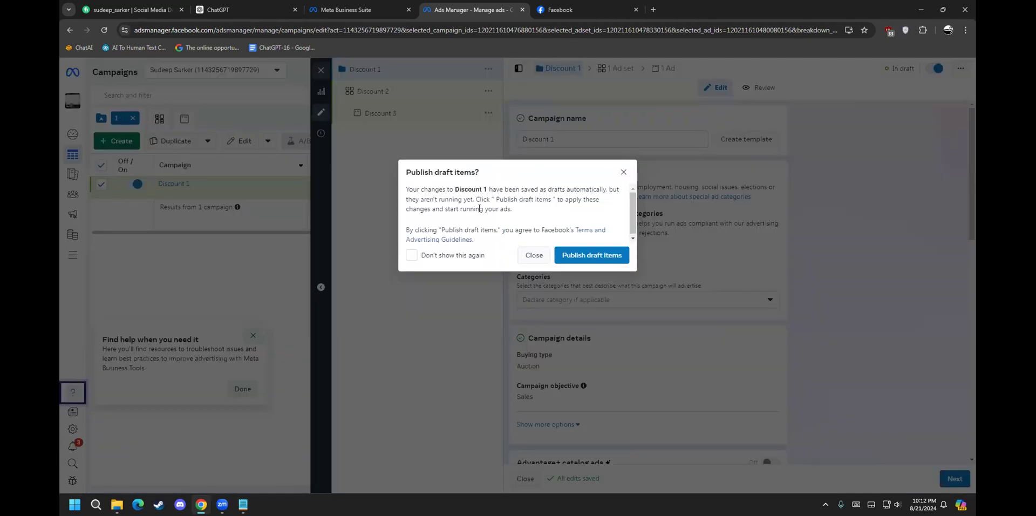
Step: Skip publishing the draft items at the payment prompt, keeping Discount 1 as a draft
left_click(598, 253)
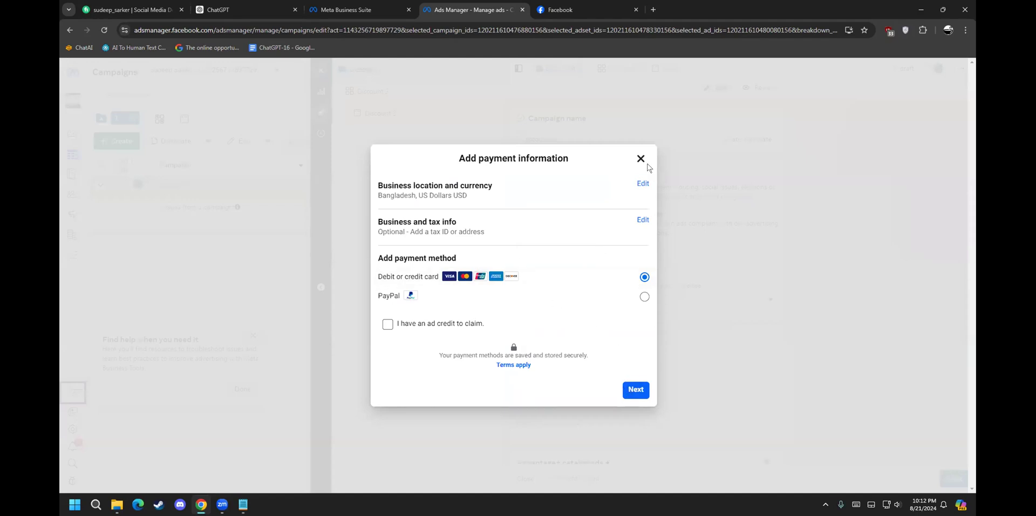
left_click(639, 158)
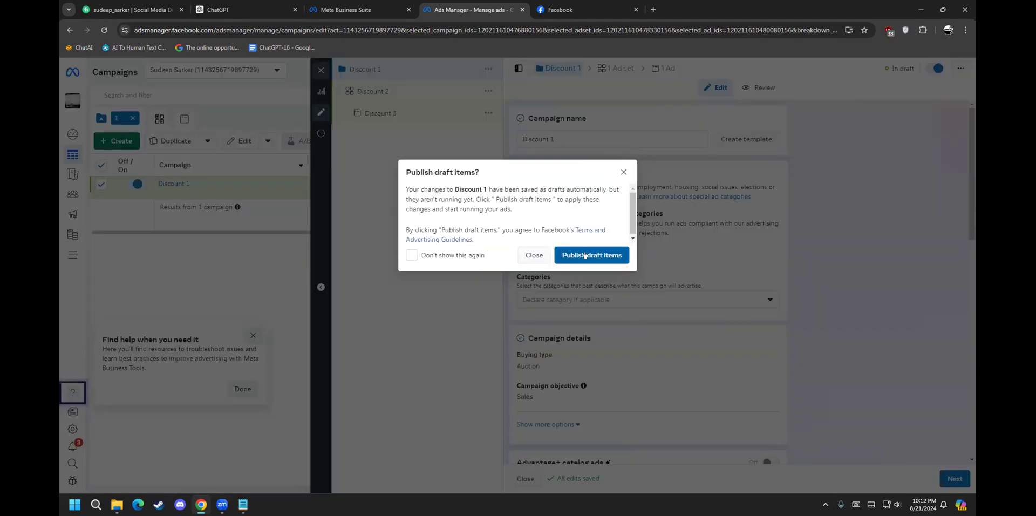
left_click(586, 255)
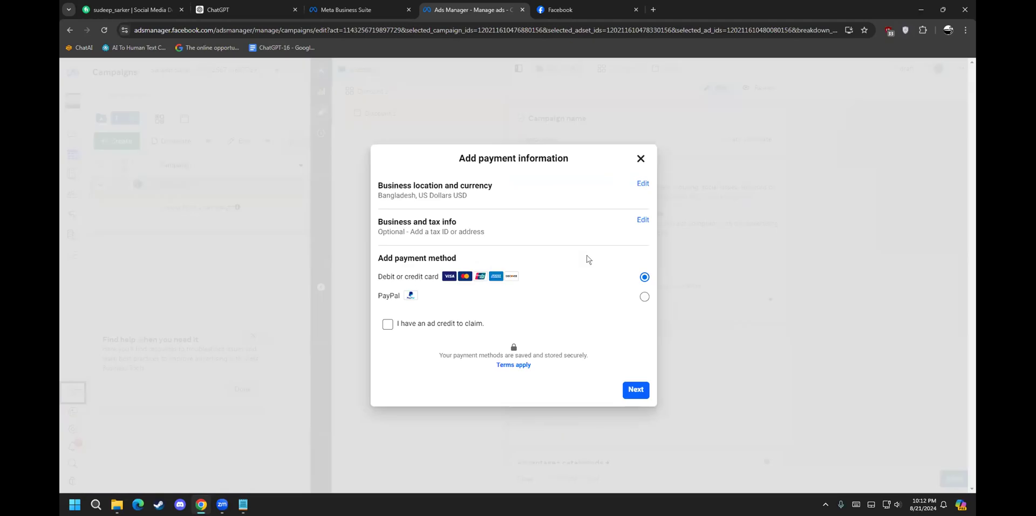
left_click(639, 159)
left_click(542, 259)
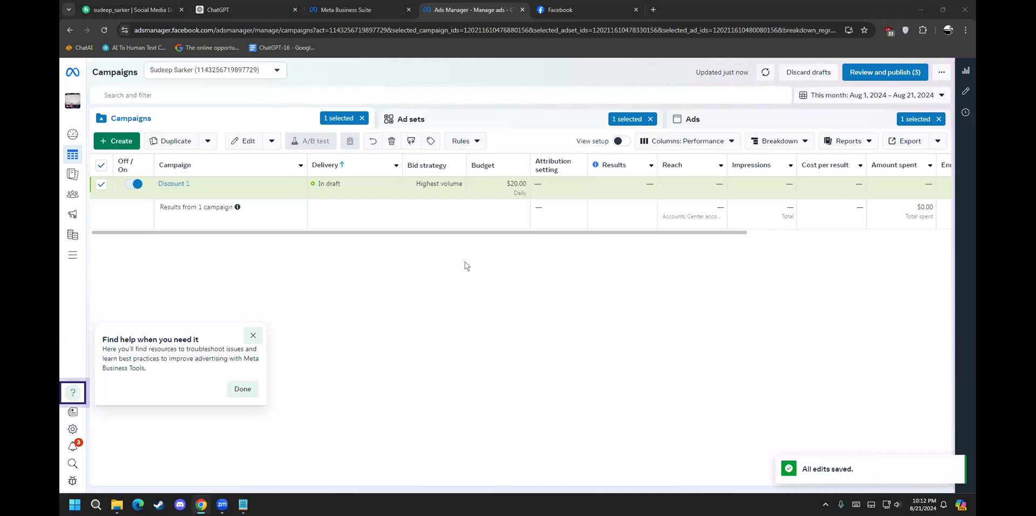
left_click_drag(412, 179, 455, 175)
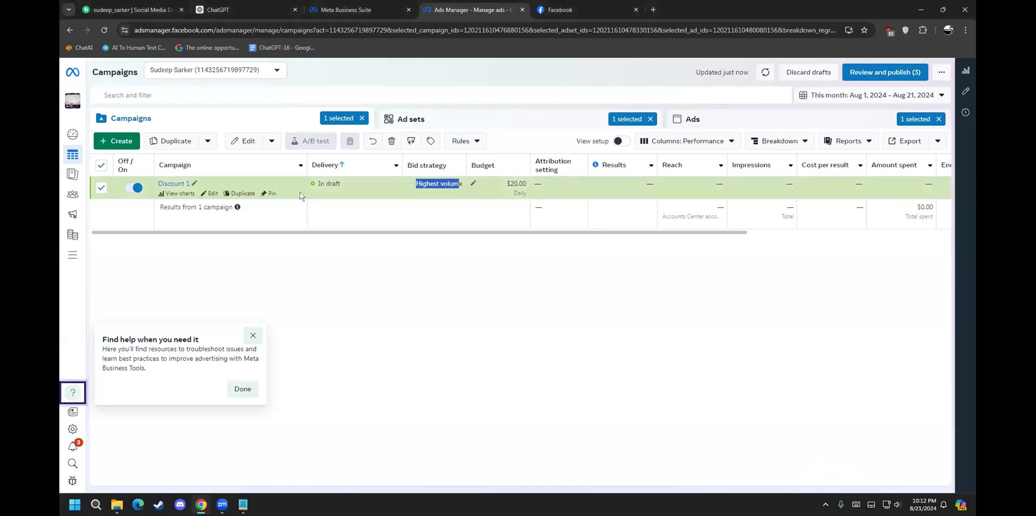
left_click_drag(326, 184, 338, 184)
left_click(415, 189)
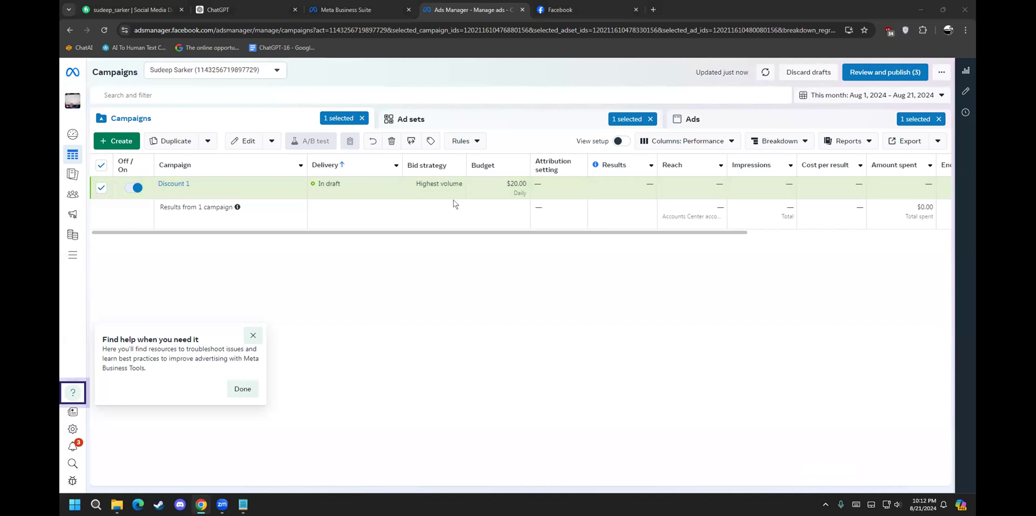
left_click(508, 183)
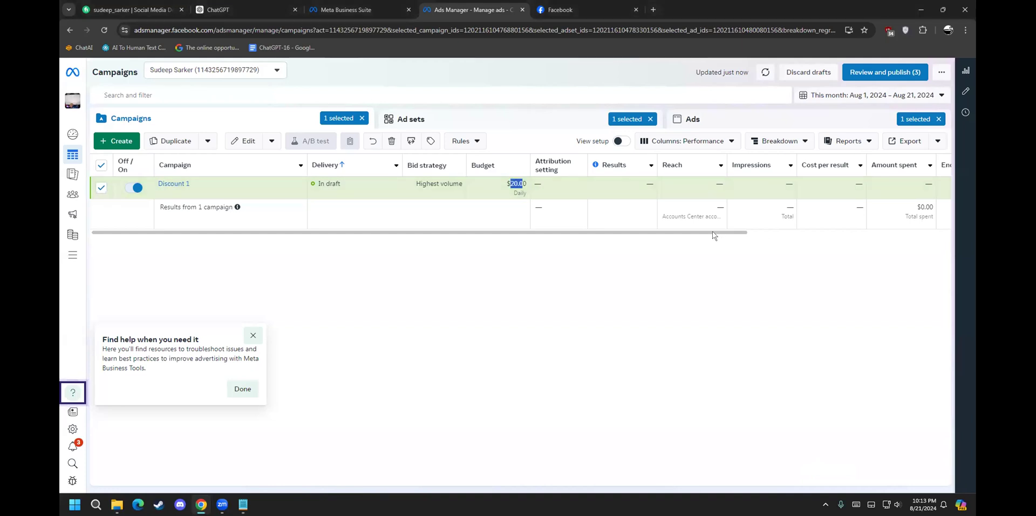
left_click_drag(713, 232, 785, 226)
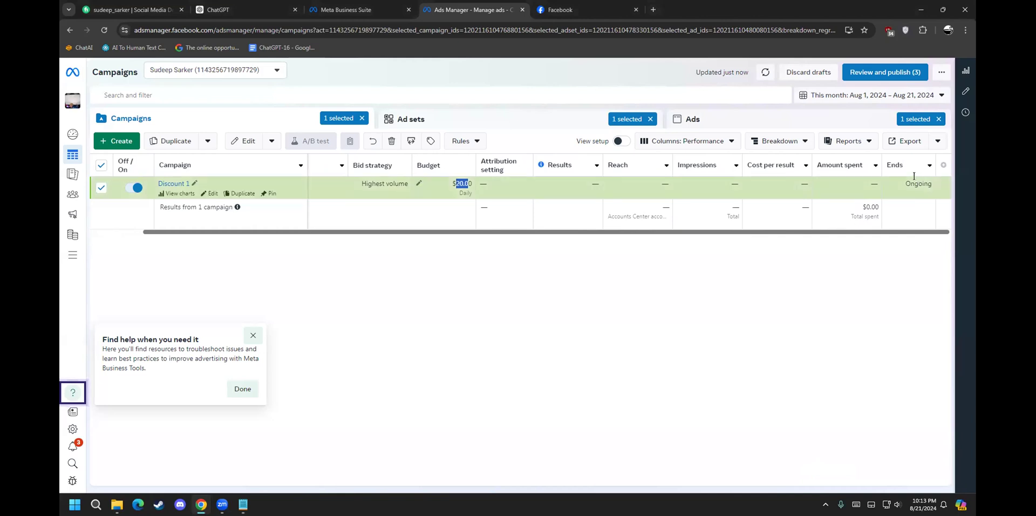
left_click_drag(905, 182, 915, 177)
left_click_drag(834, 179, 878, 179)
left_click(769, 179)
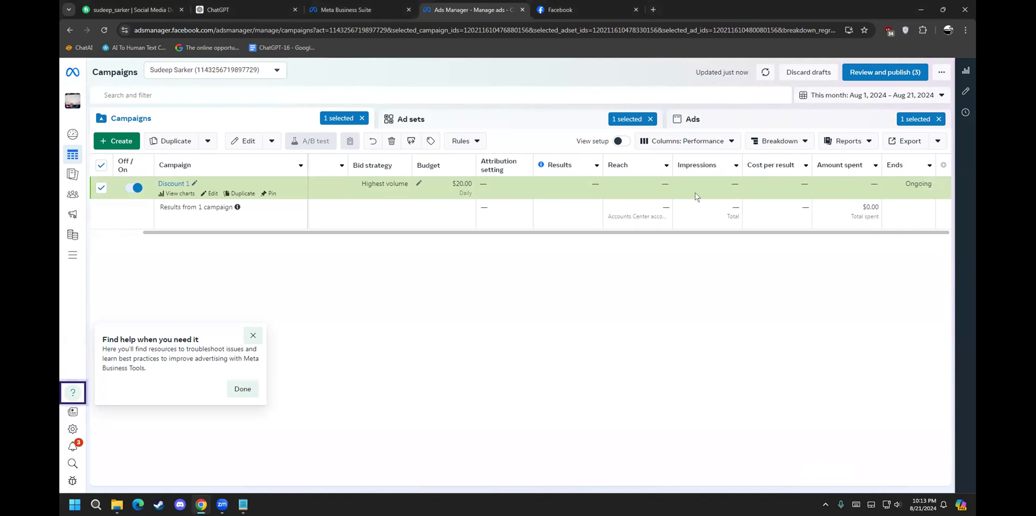
left_click(659, 181)
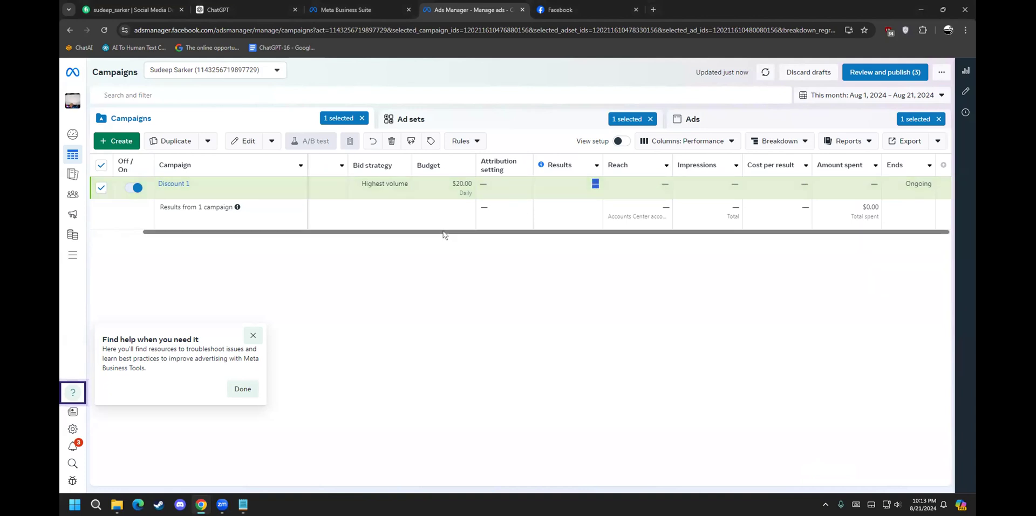
left_click_drag(419, 232, 368, 232)
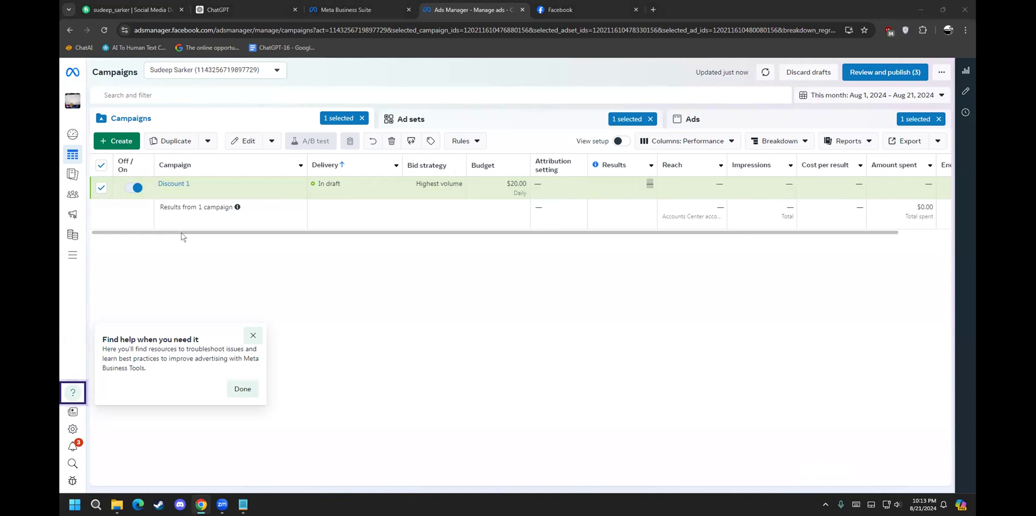
left_click(551, 7)
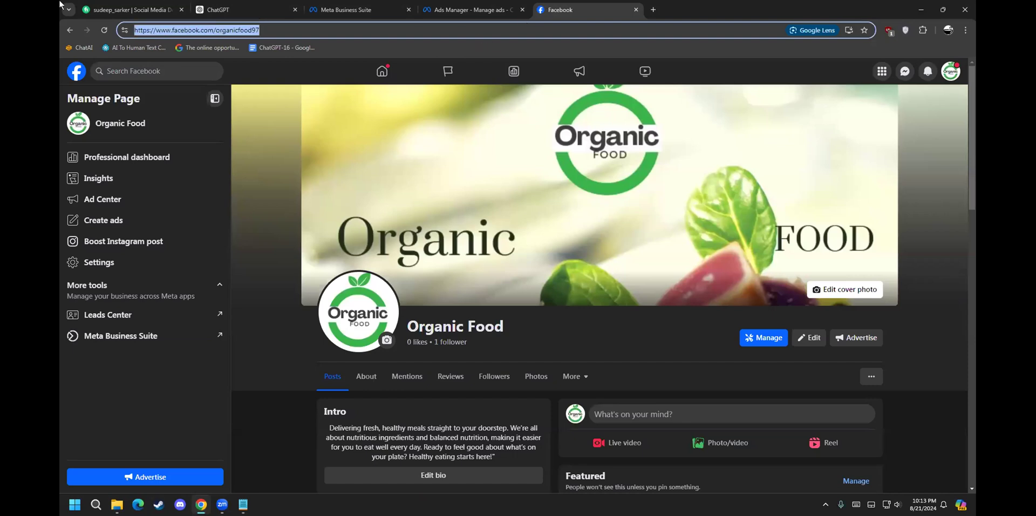
type("fiverr")
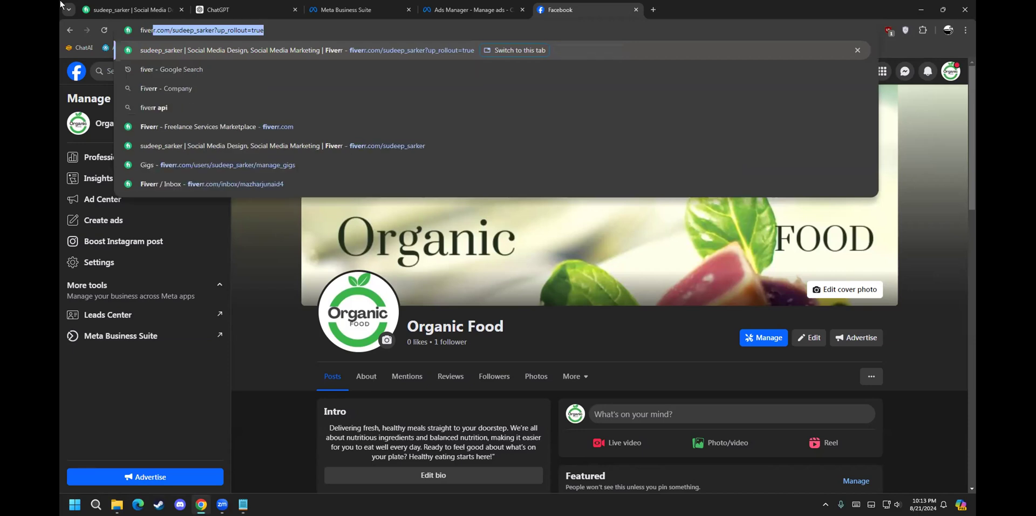
key("Return")
left_click(467, 9)
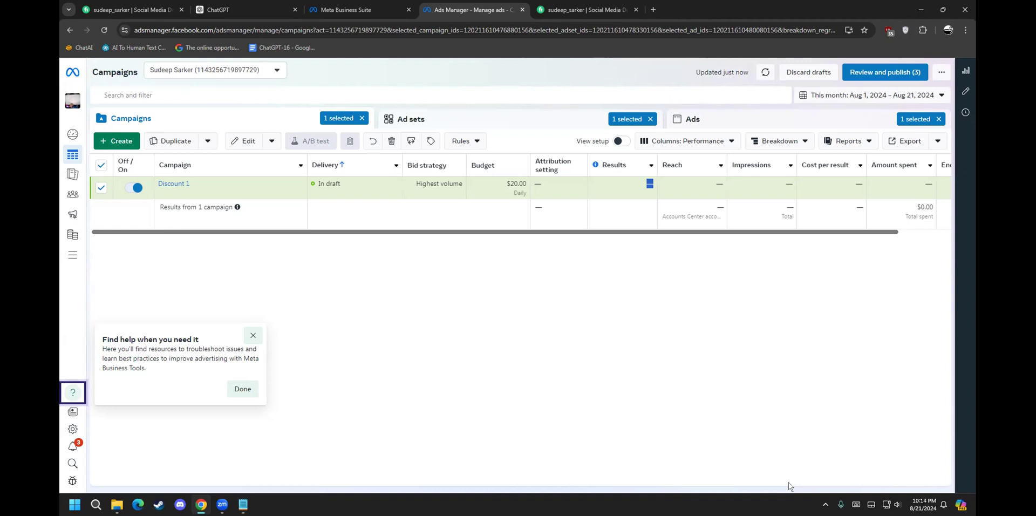
Step: Close the Fiverr profile tab, leaving the Discount 1 draft in the Campaigns table
left_click(596, 13)
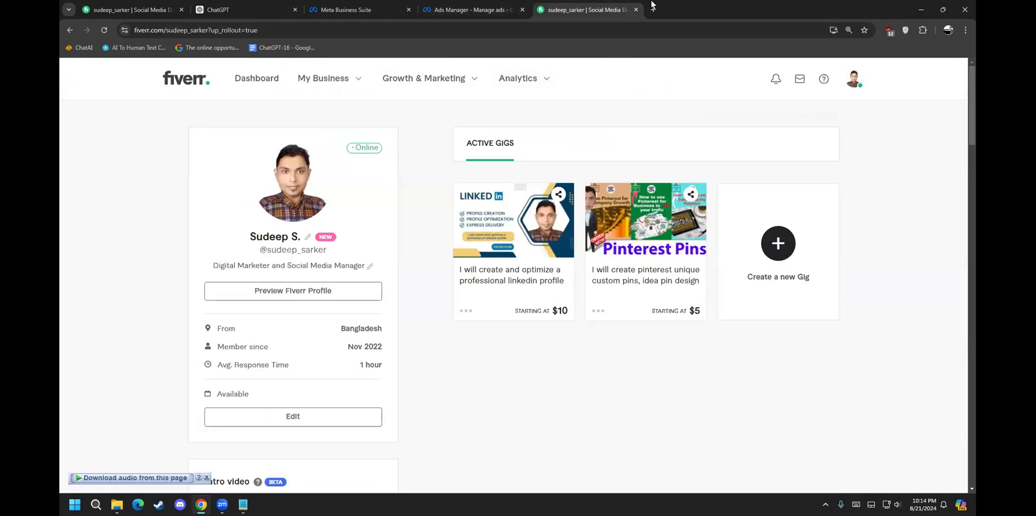
left_click(635, 10)
Step: Go to fiverr in a new tab of the second browser
left_click(138, 504)
type("fiverr")
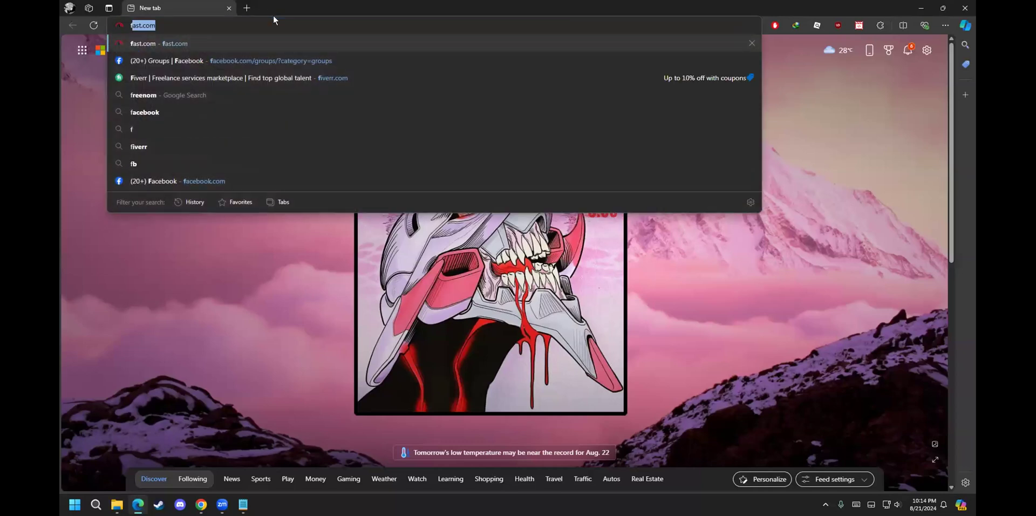
key("Return")
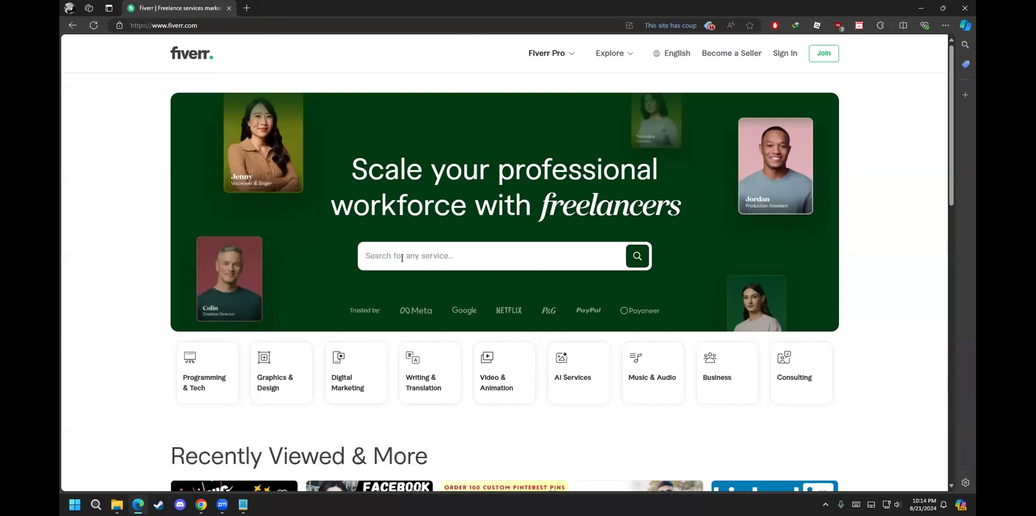
Step: Search Fiverr for 'facebook boost' and browse the 987 gig results
left_click(402, 251)
type("facebb")
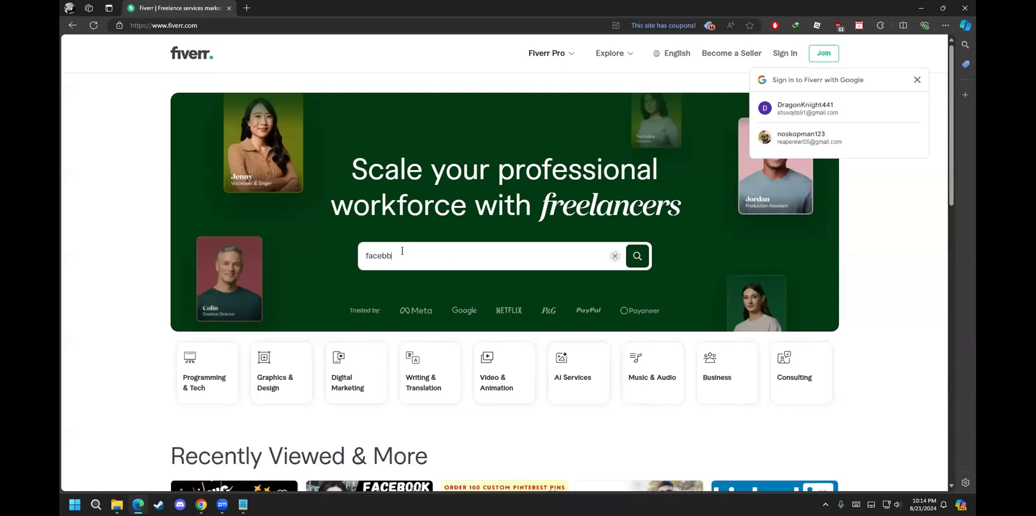
key("BackSpace")
key("BackSpace")
type("book bo")
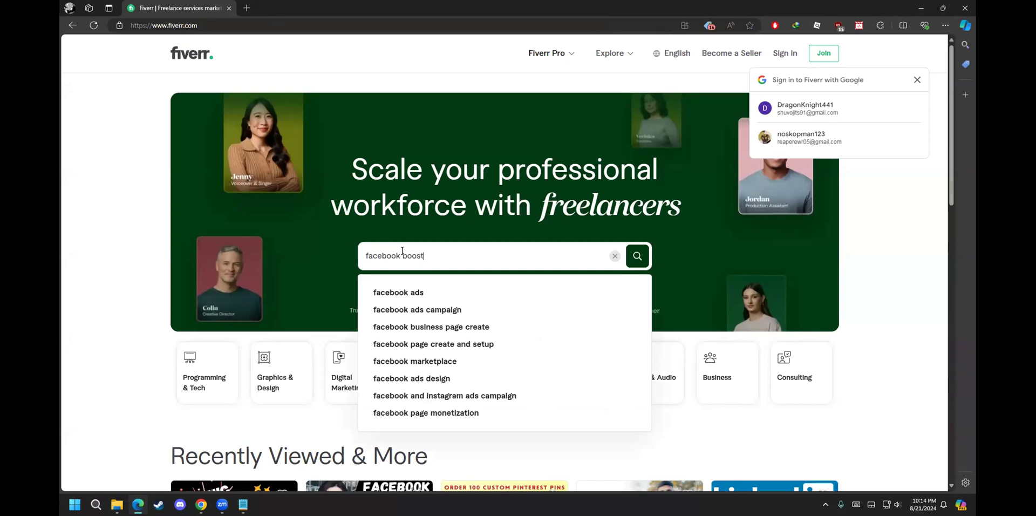
type("ost")
key("Return")
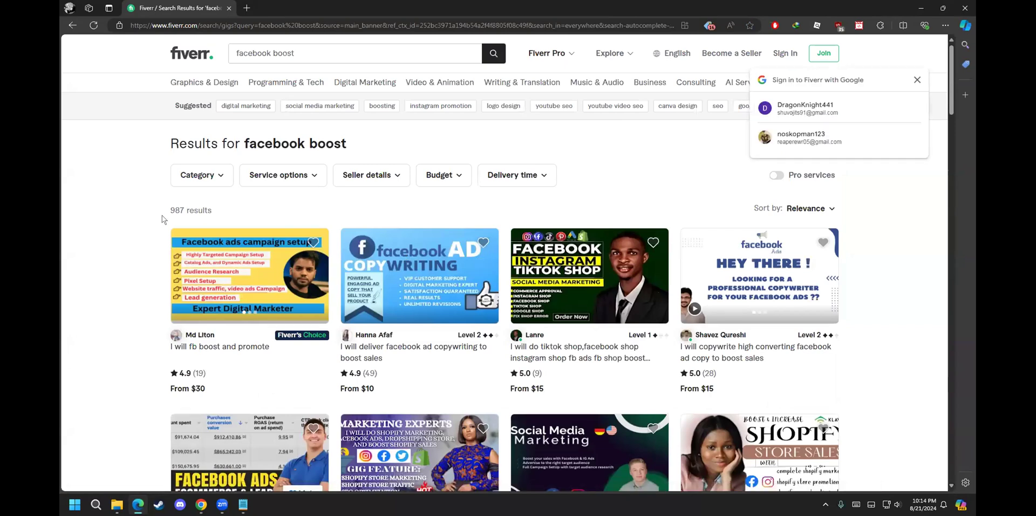
double_click(181, 208)
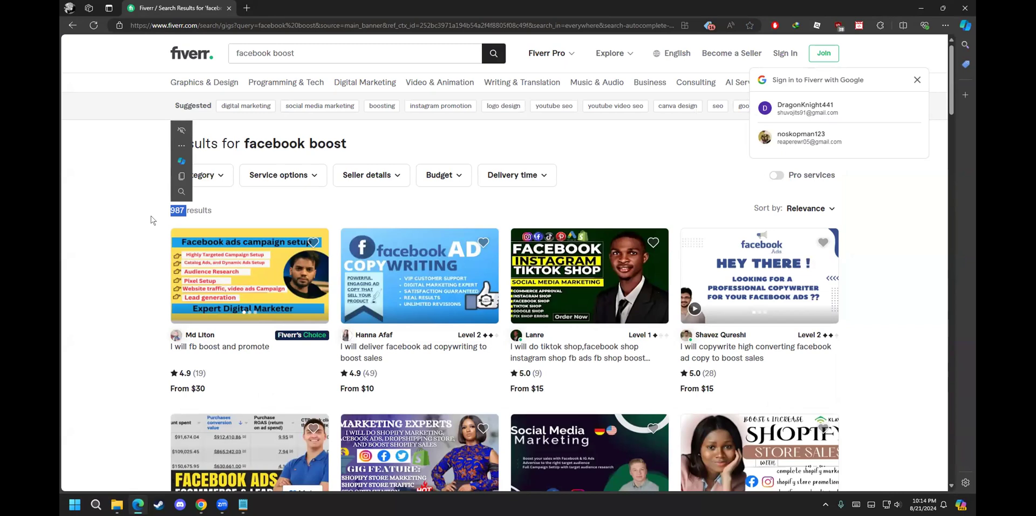
left_click(144, 221)
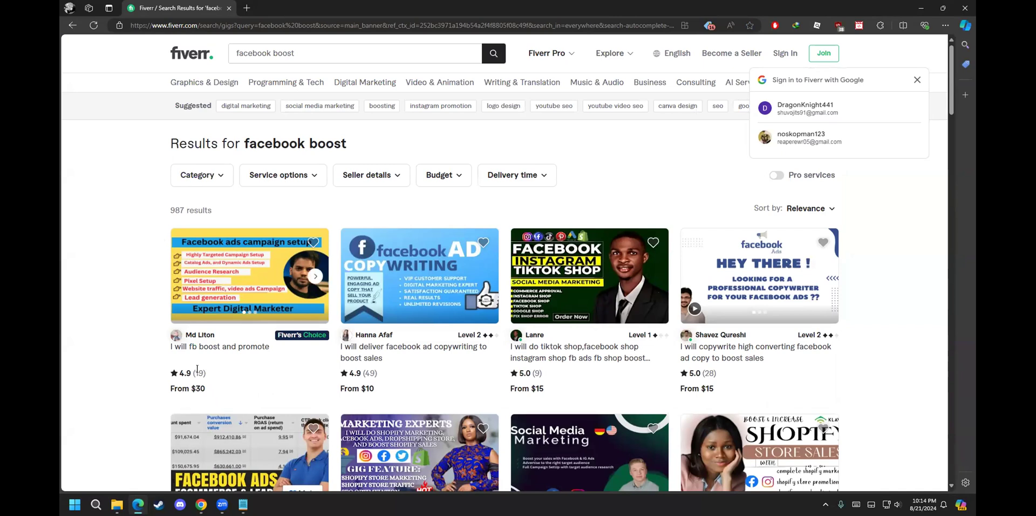
scroll(199, 380, "down", 2)
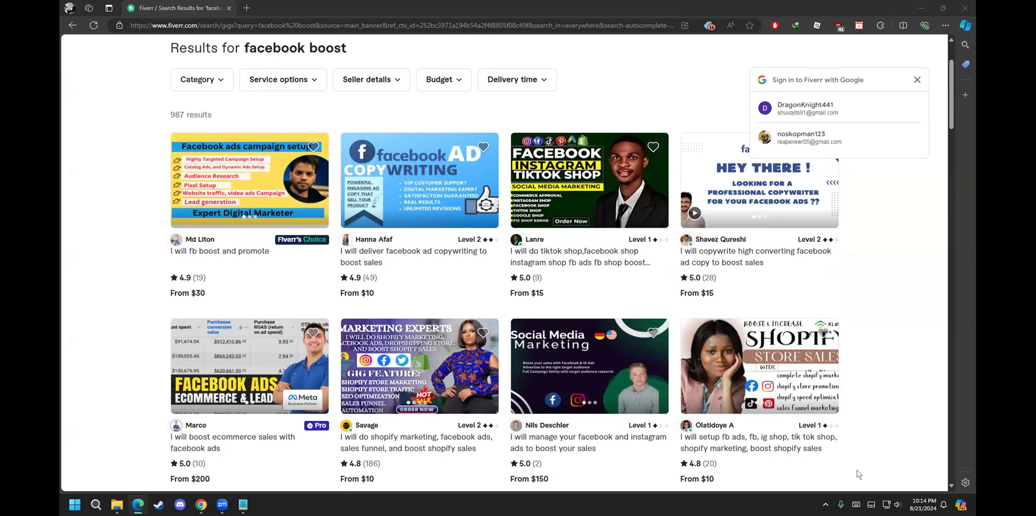
Step: Return to Ads Manager and open the Discount 1 campaign for editing
left_click(919, 8)
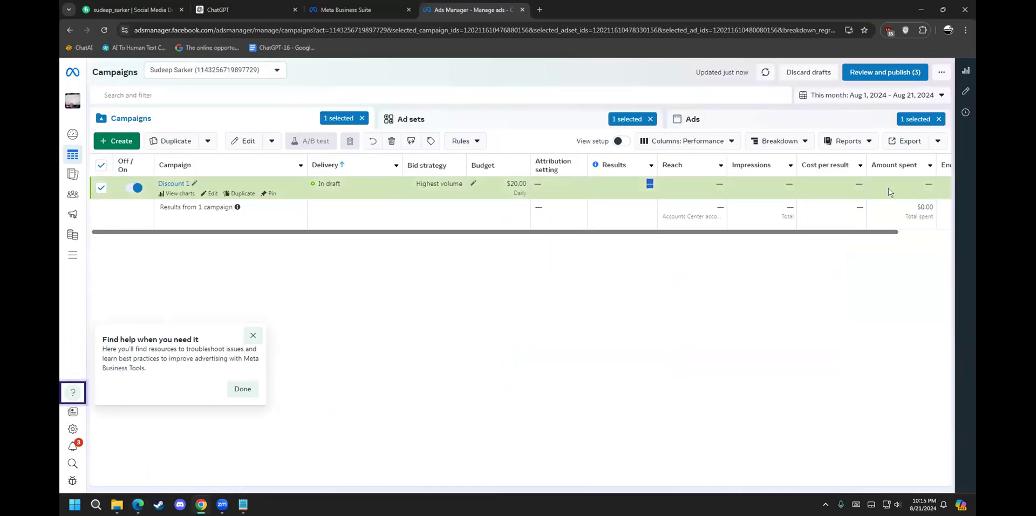
left_click_drag(457, 232, 646, 256)
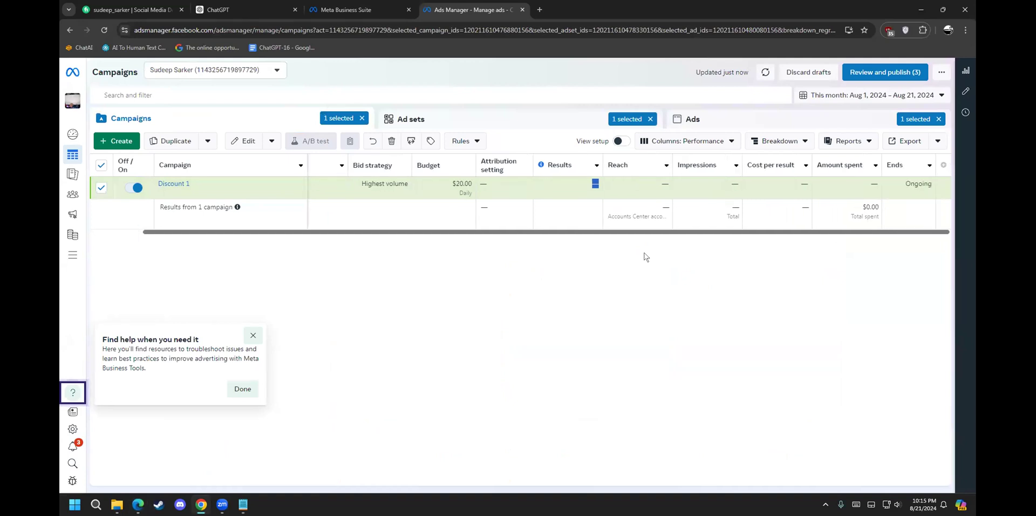
left_click(210, 193)
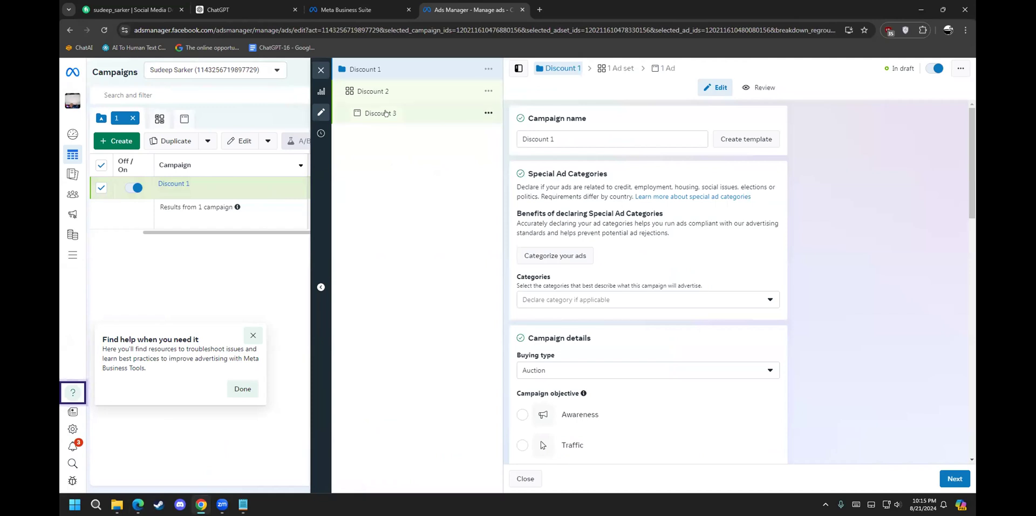
Step: Select the Discount 3 ad and bring up its Ad setup options
left_click(386, 112)
scroll(602, 328, "down", 5)
scroll(541, 281, "up", 4)
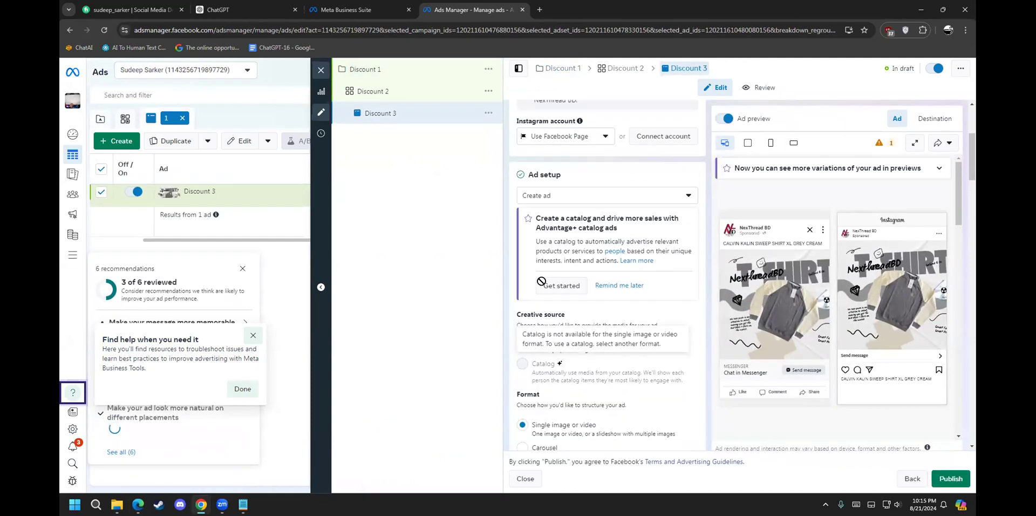
scroll(541, 281, "up", 4)
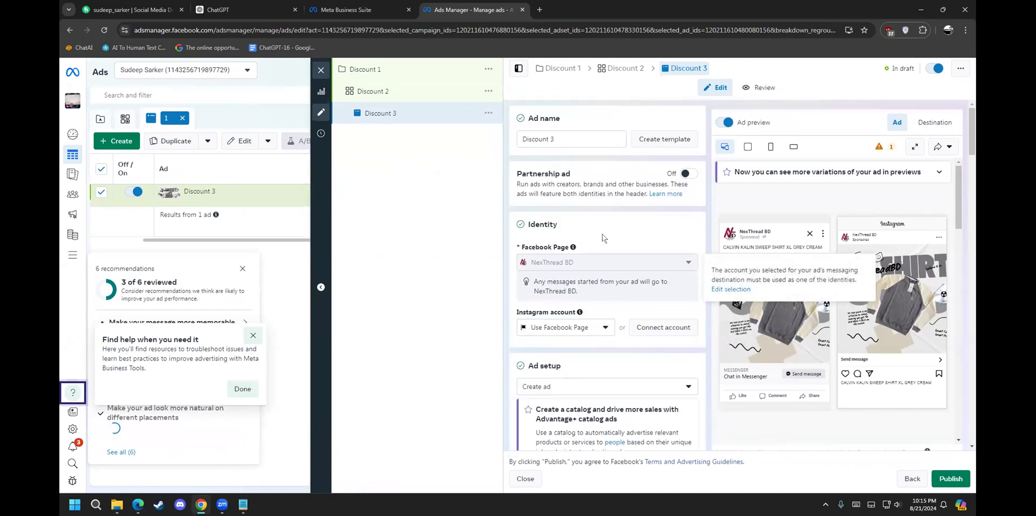
scroll(594, 302, "down", 1)
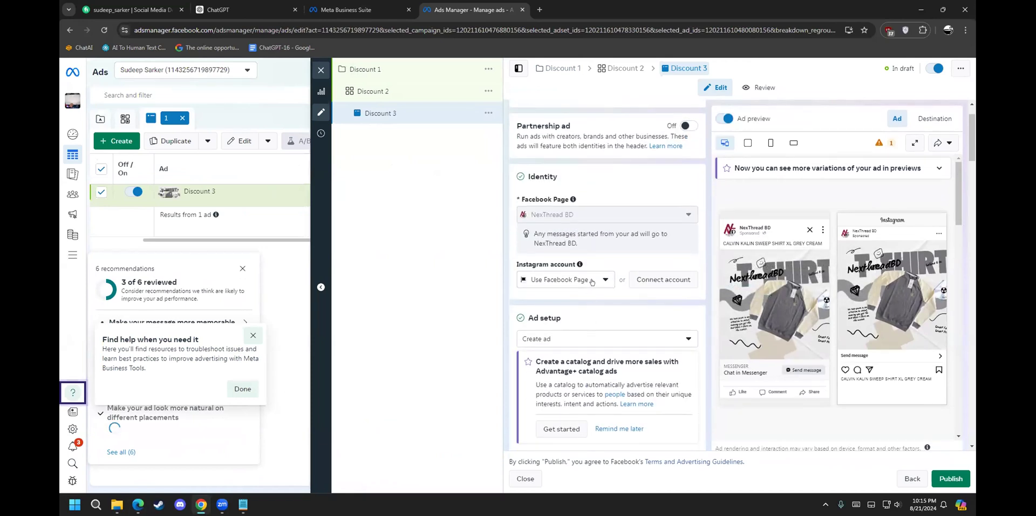
scroll(597, 290, "down", 3)
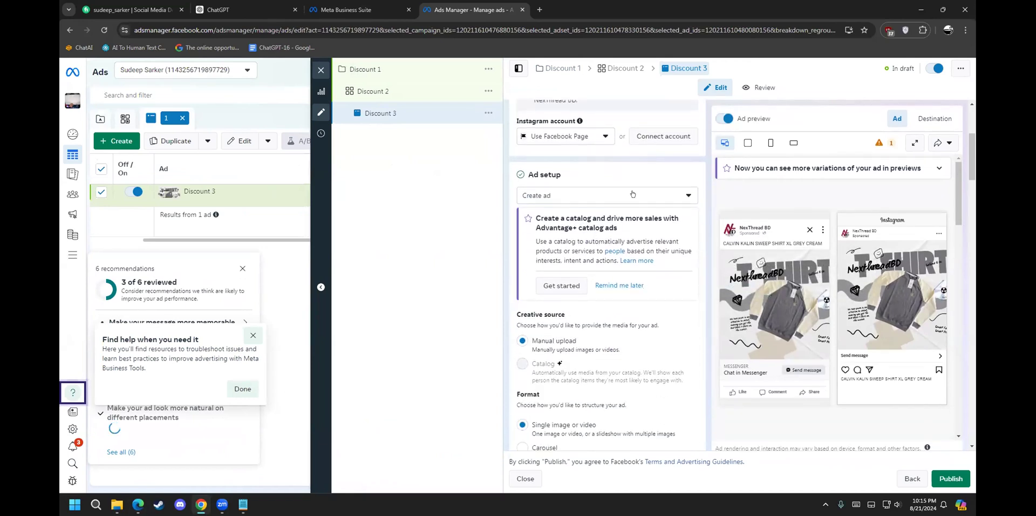
left_click(633, 194)
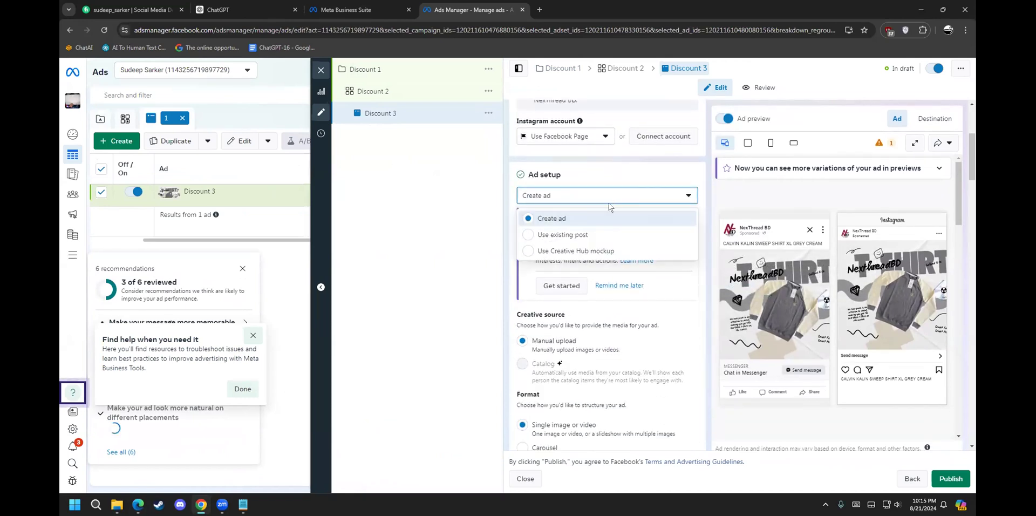
Step: Set Discount 3's ad setup to Use existing post, browsing posts without selecting one
left_click(562, 235)
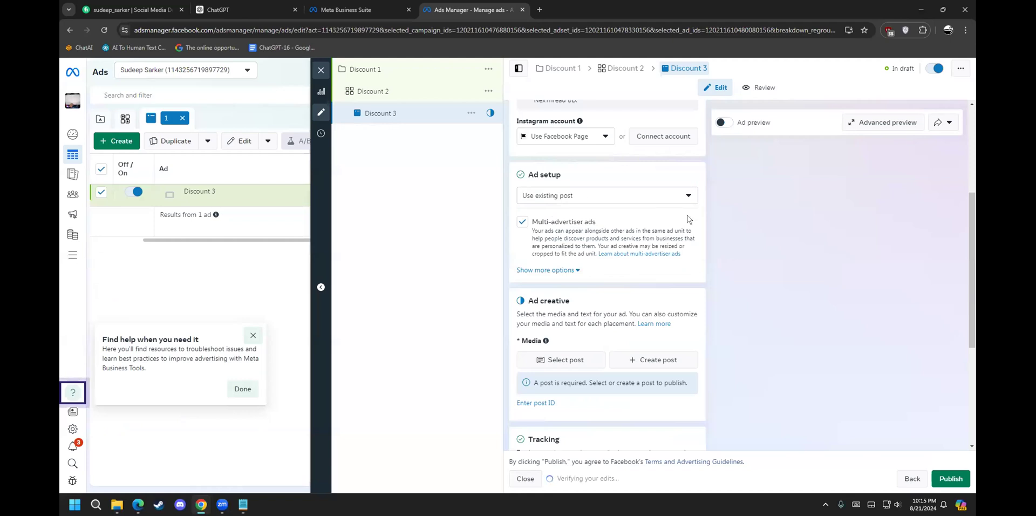
scroll(549, 345, "down", 1)
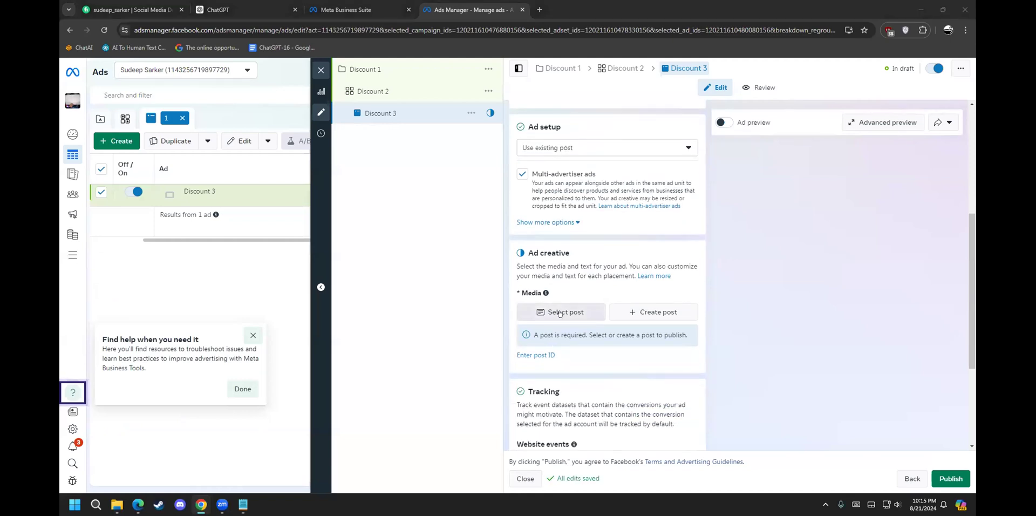
left_click(560, 313)
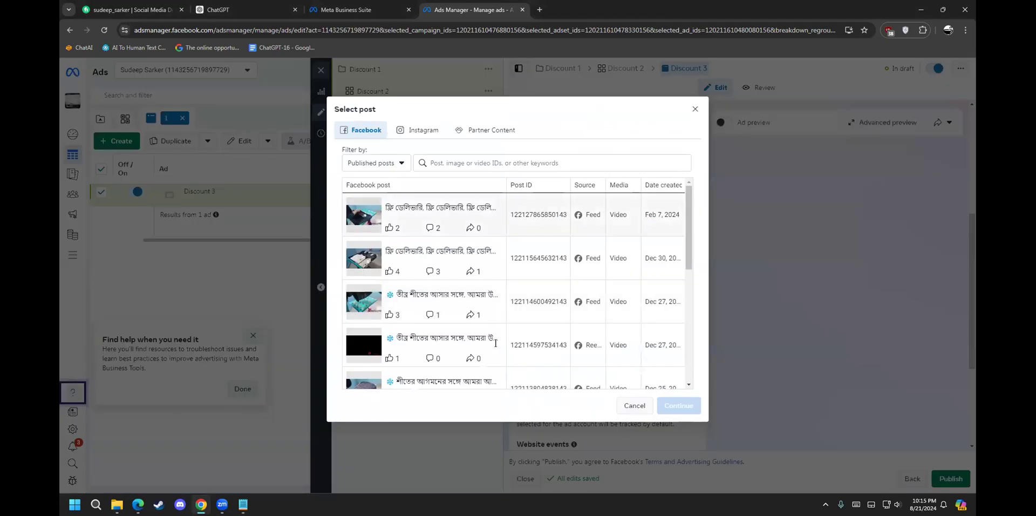
scroll(506, 304, "down", 1)
scroll(504, 300, "down", 5)
scroll(495, 343, "up", 5)
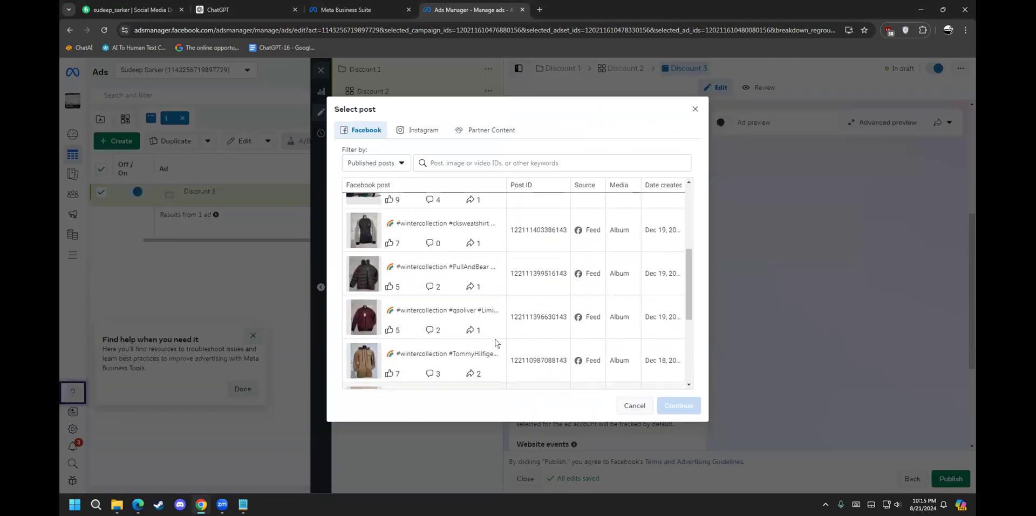
scroll(497, 343, "up", 1)
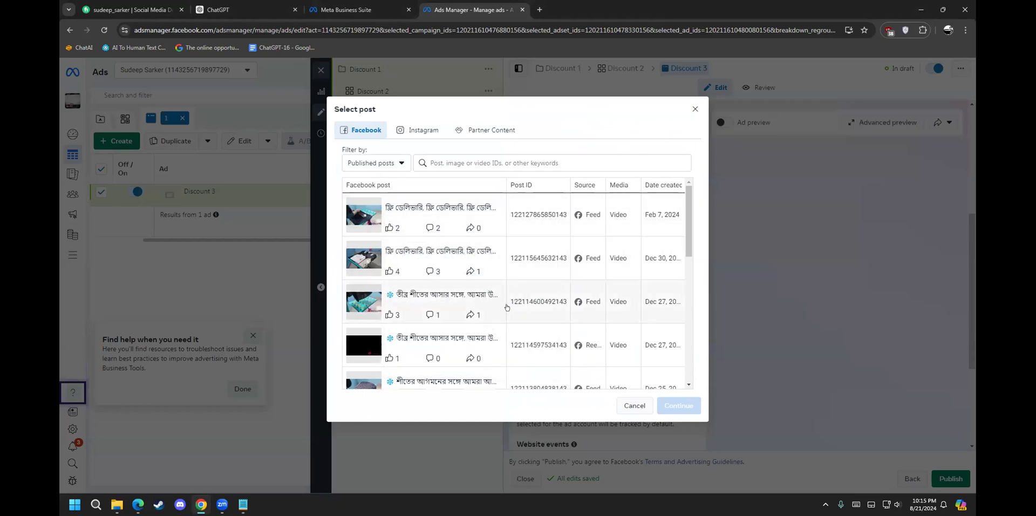
left_click(695, 109)
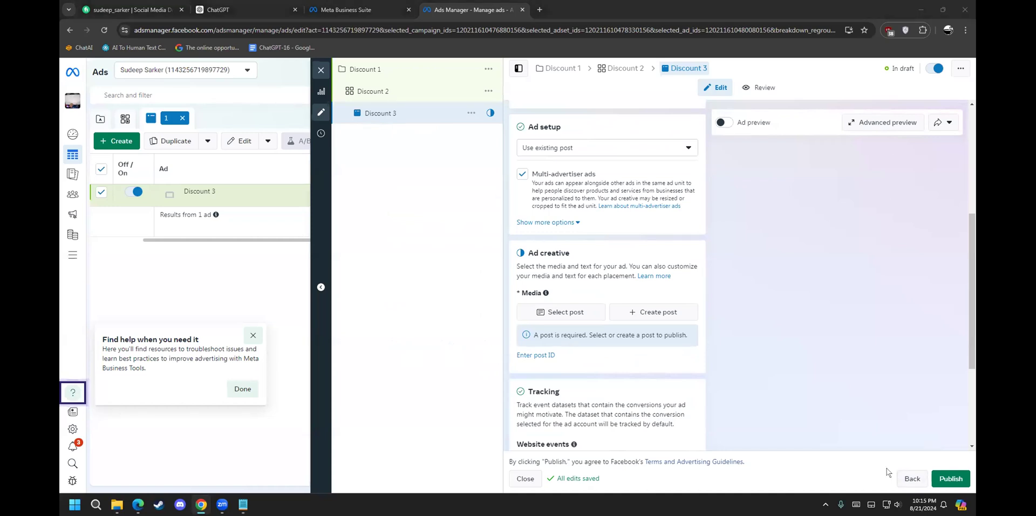
Step: Back out to the Discount 1 campaign and close the editor, leaving drafts unpublished
left_click(899, 480)
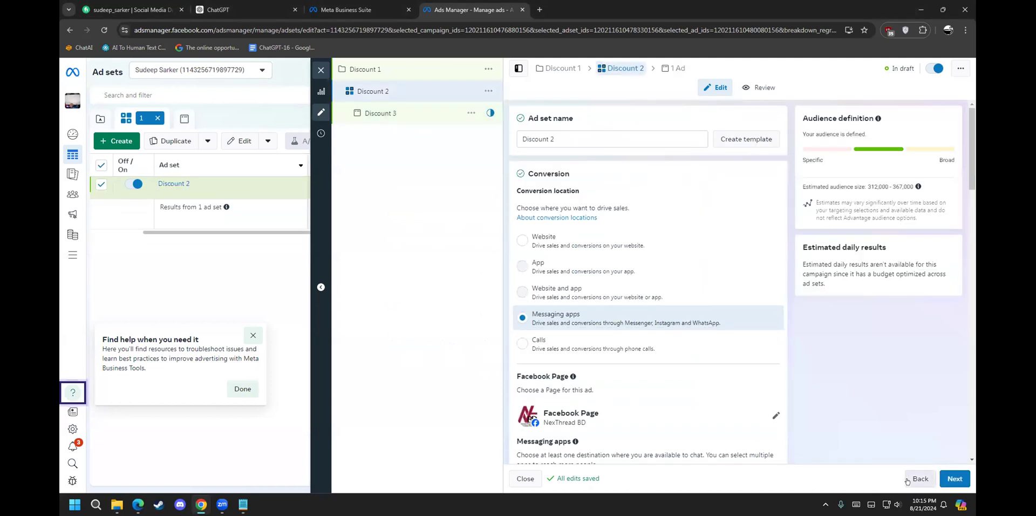
left_click(909, 479)
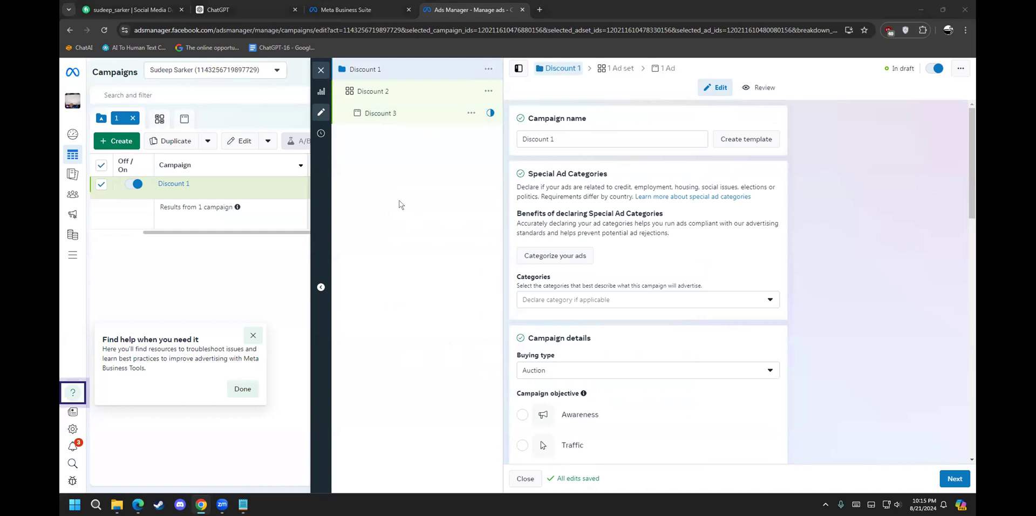
left_click(321, 70)
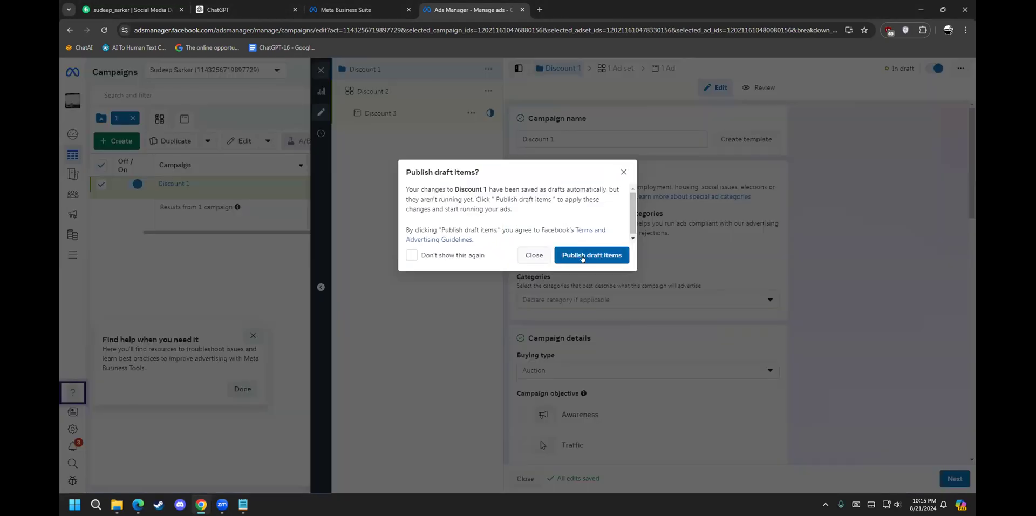
left_click(533, 255)
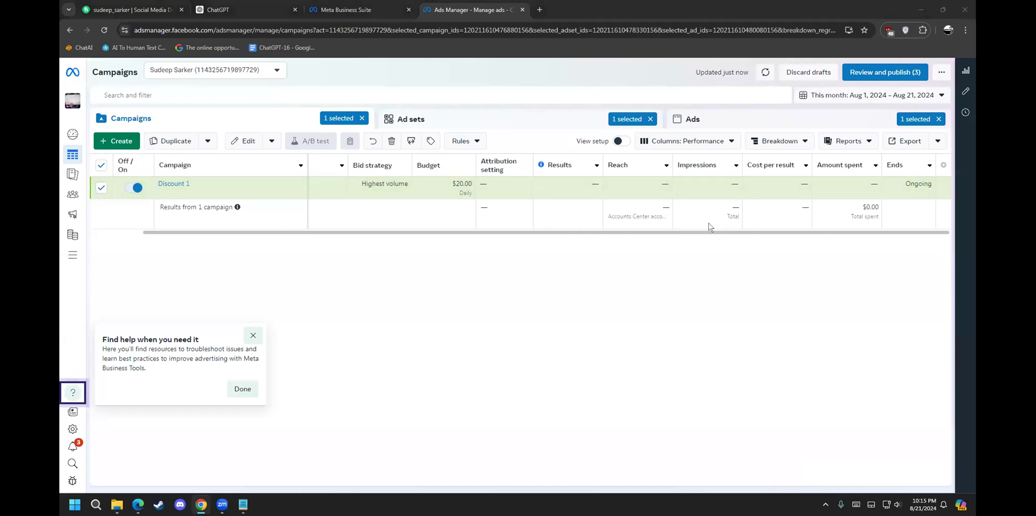
Step: Glance at Business Suite home, return to the Campaigns table, and minimize the browser
left_click(346, 10)
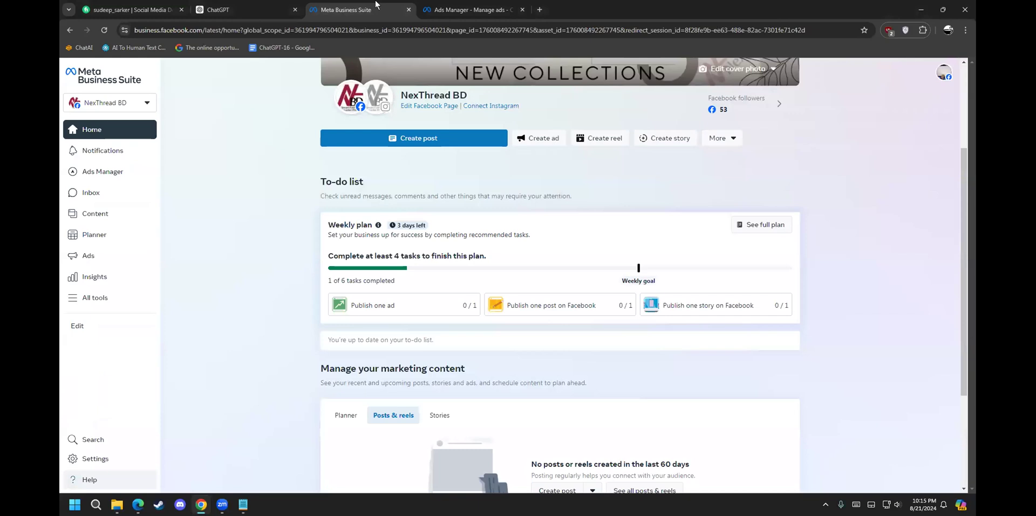
left_click(469, 10)
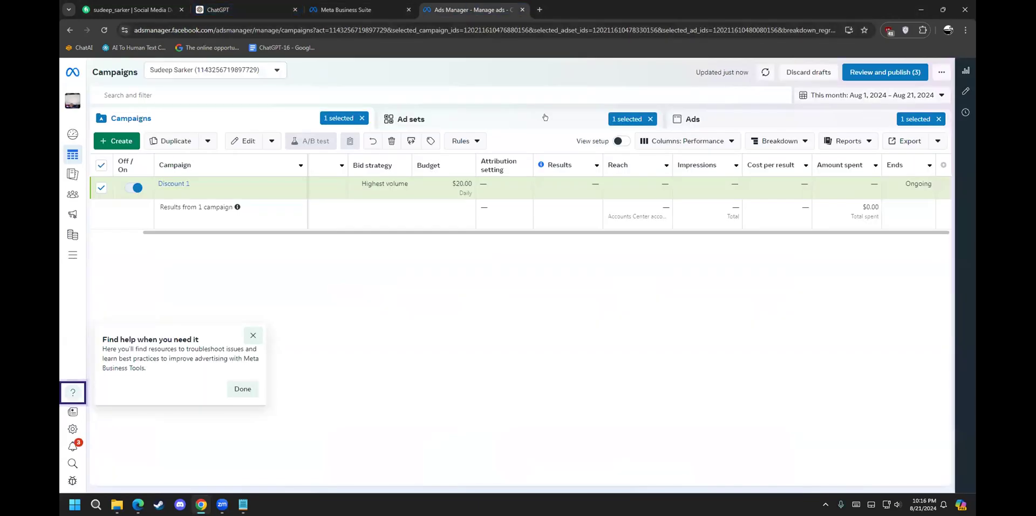
left_click(922, 9)
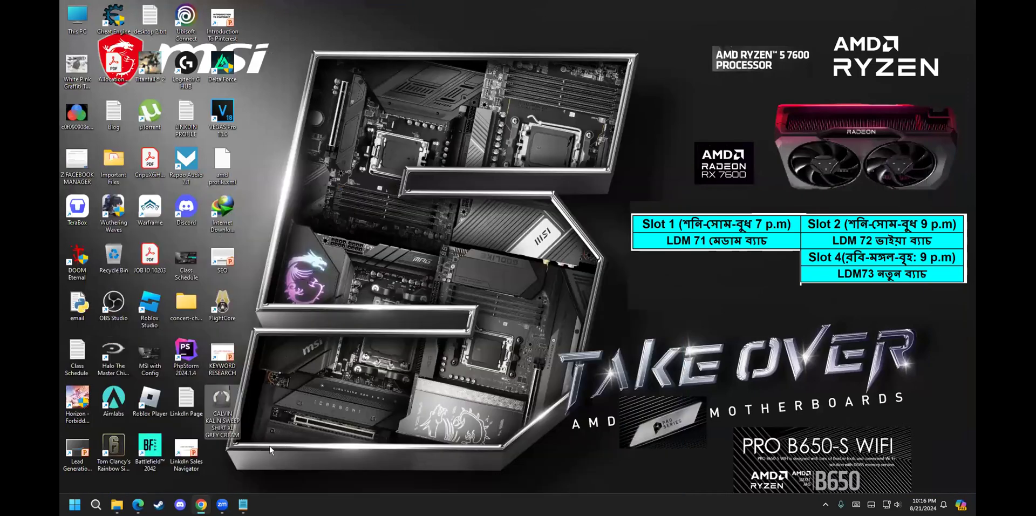
Step: Bring back the 'facebook boost' Fiverr results and scroll through the gigs
left_click(137, 504)
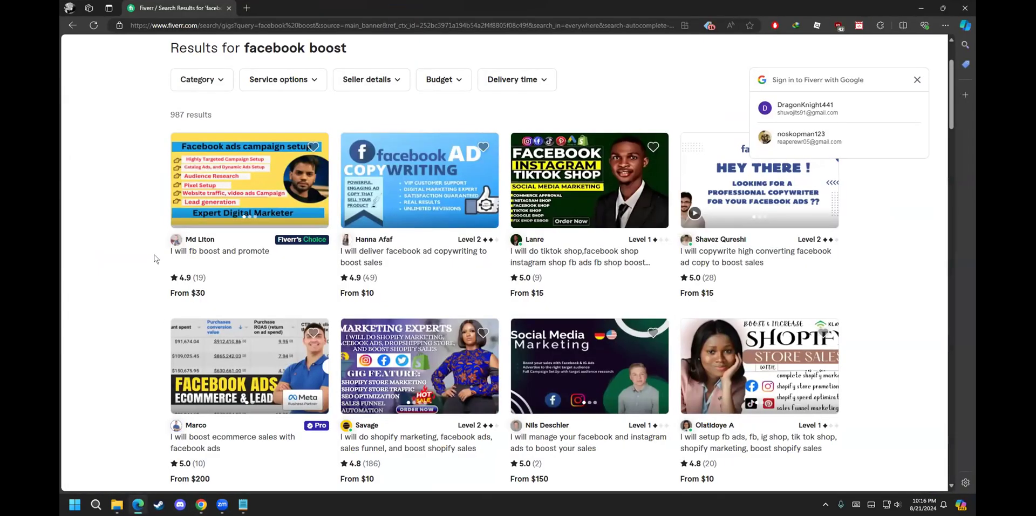
scroll(131, 325, "up", 2)
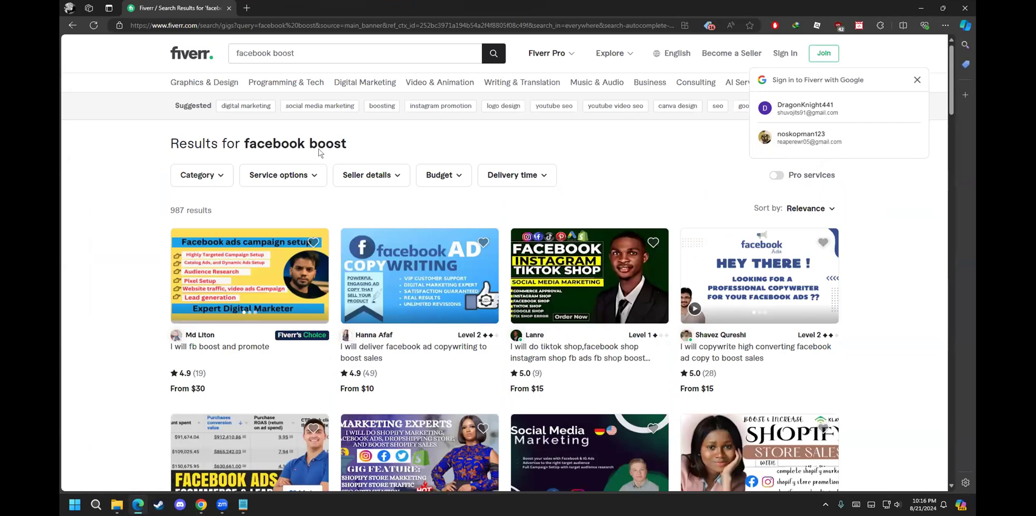
left_click_drag(189, 209, 147, 207)
left_click(174, 207)
left_click(221, 213)
left_click_drag(222, 214, 152, 211)
scroll(94, 380, "down", 2)
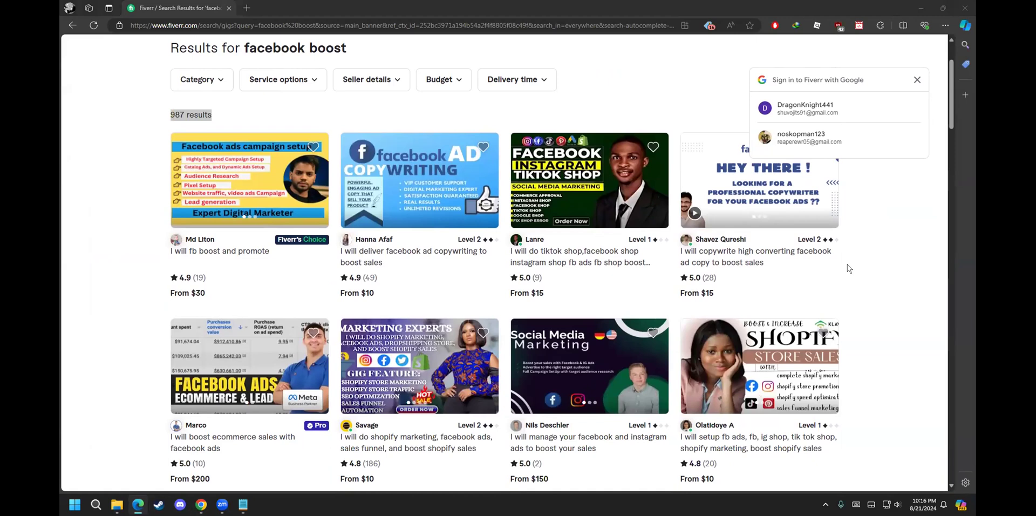
scroll(740, 232, "down", 1)
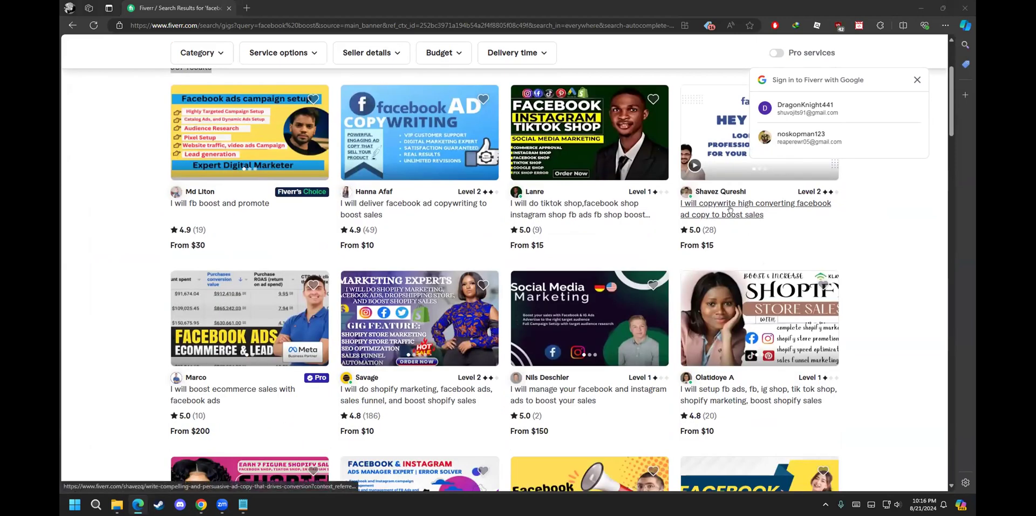
Step: View the $15 ad-copywriting gig in its own tab, then close it
left_click_drag(716, 230, 701, 234)
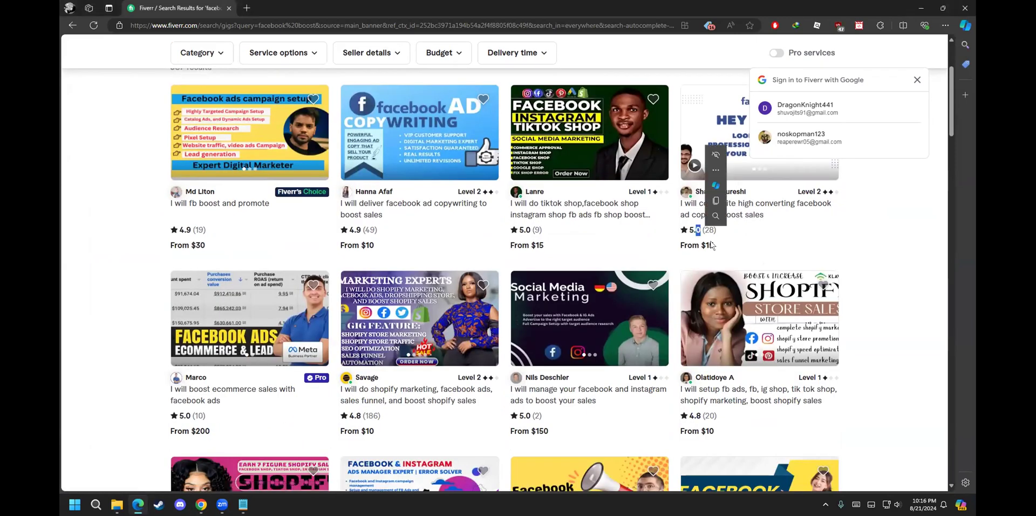
left_click(713, 243)
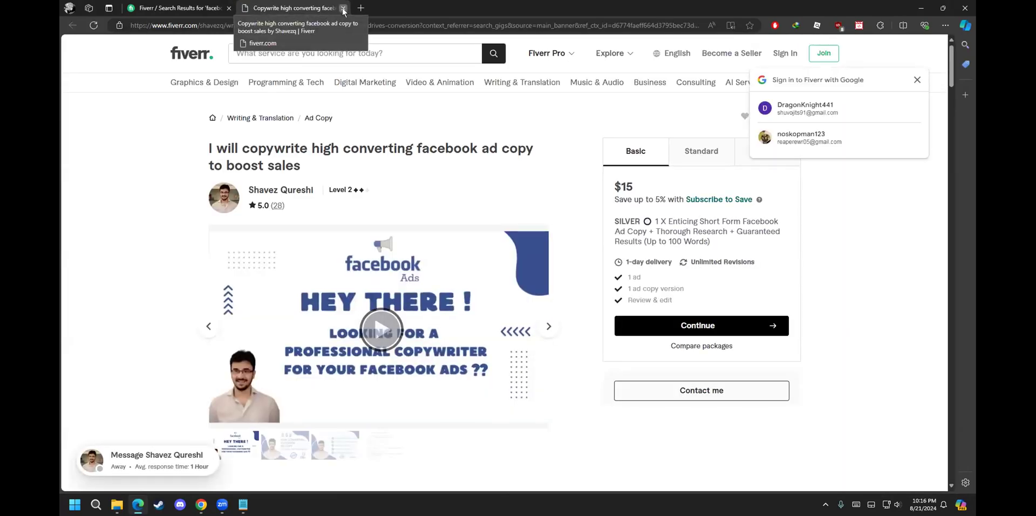
left_click(343, 8)
scroll(127, 345, "down", 2)
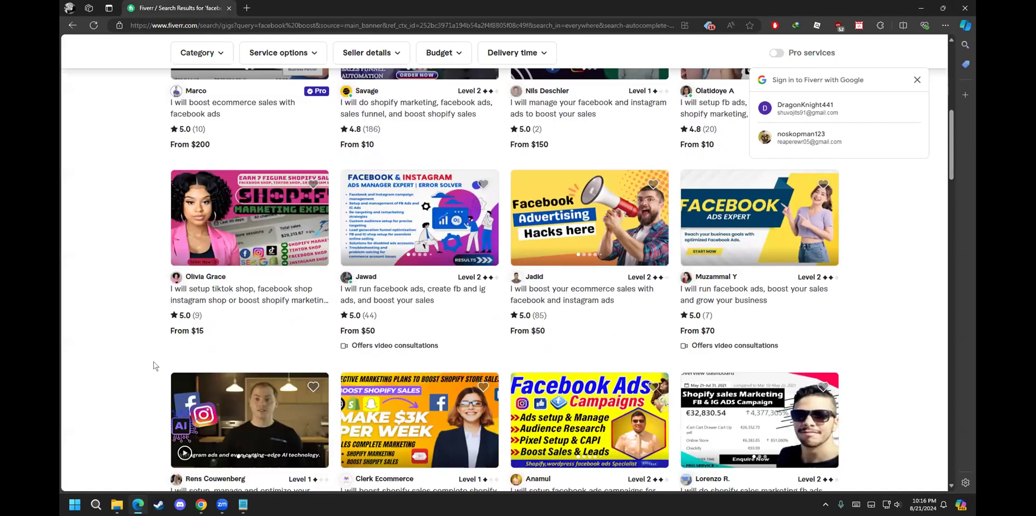
scroll(153, 362, "up", 8)
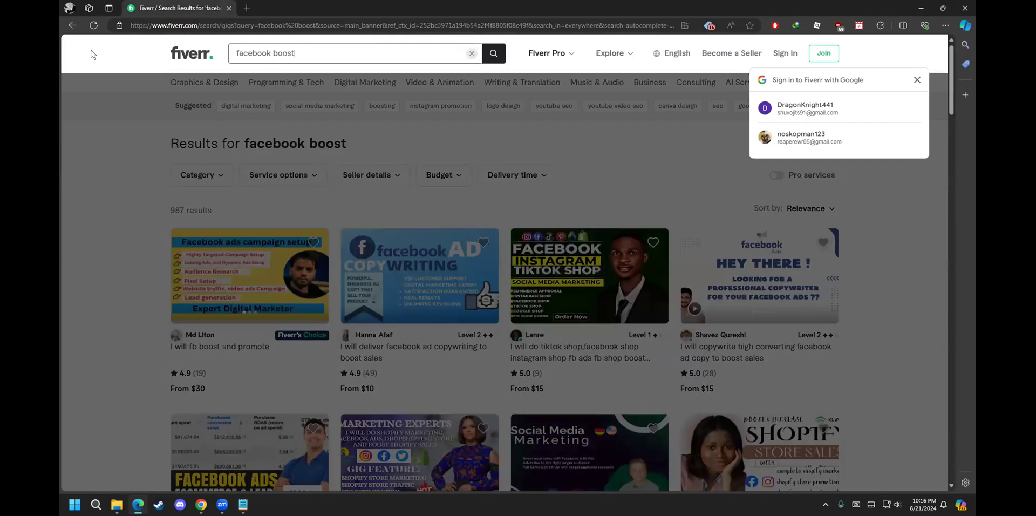
Step: Replace the search with the 'facebook ads campaign' suggestion, showing 82,000+ results
key("ctrl+a")
type("facev")
key("BackSpace")
type("book ad")
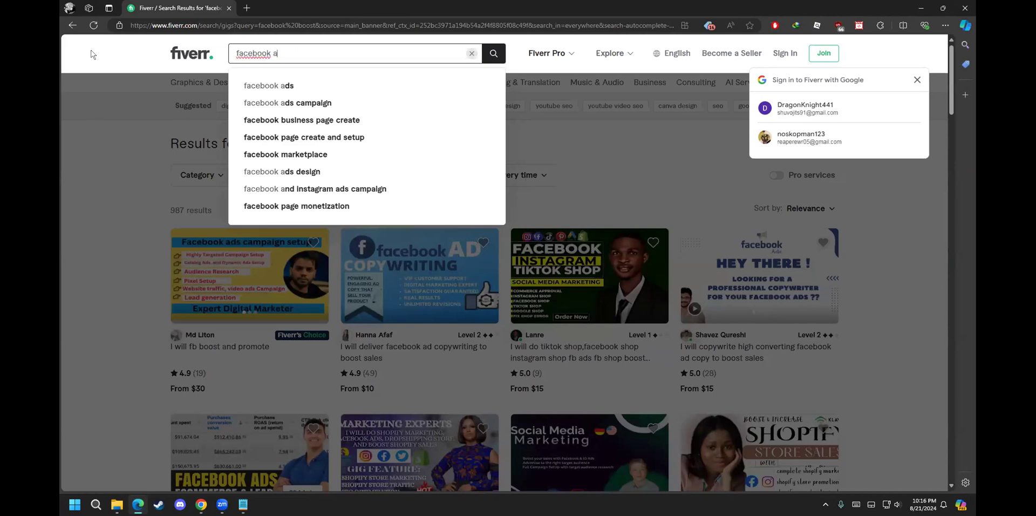
left_click(286, 102)
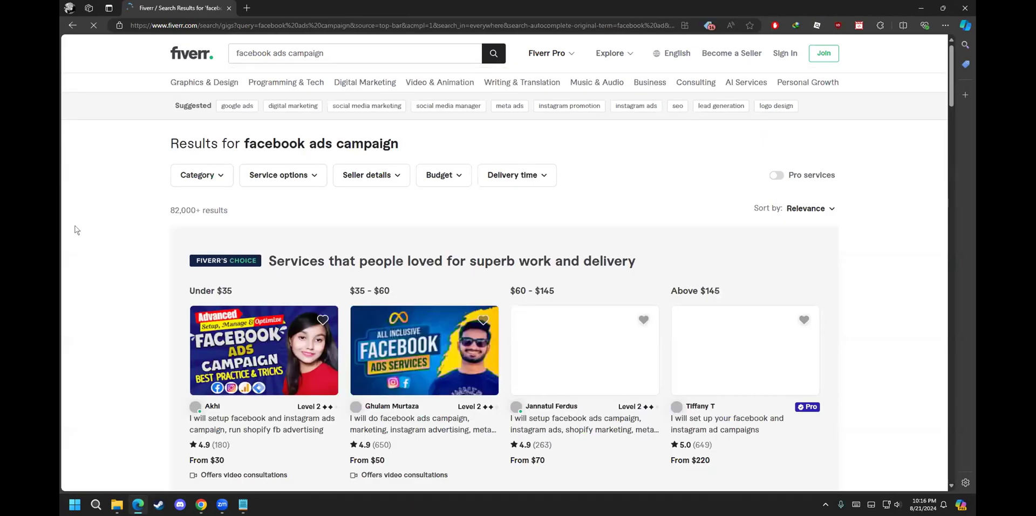
left_click_drag(164, 212, 238, 214)
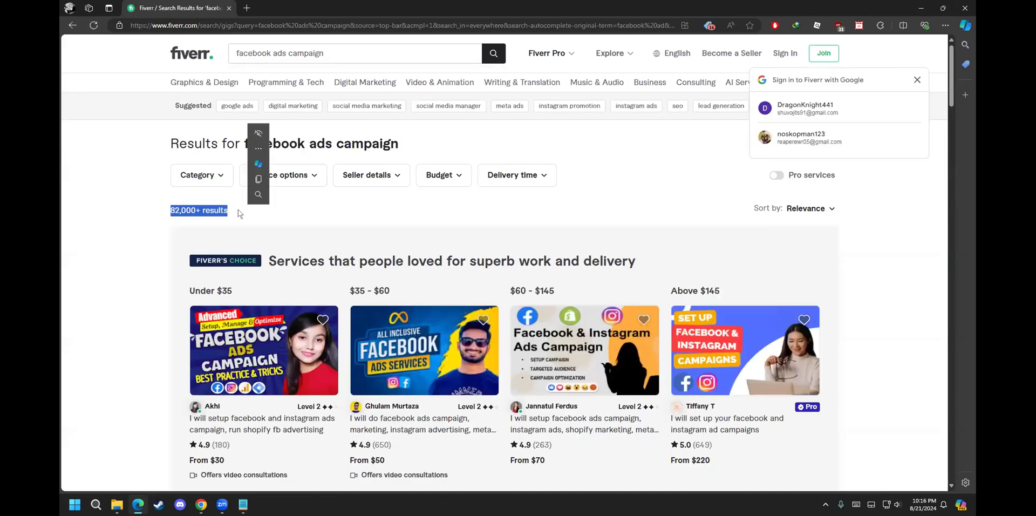
left_click(238, 209)
Step: Compare gig review counts in the results, such as 765, 775 and 1k+
scroll(76, 384, "down", 7)
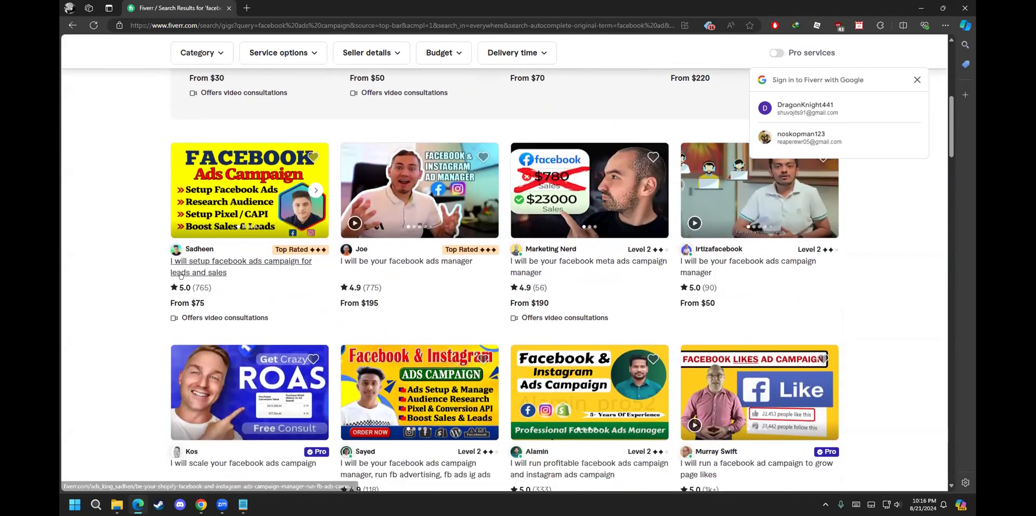
left_click_drag(195, 287, 213, 288)
left_click_drag(362, 287, 382, 288)
left_click_drag(546, 288, 534, 288)
scroll(548, 232, "down", 1)
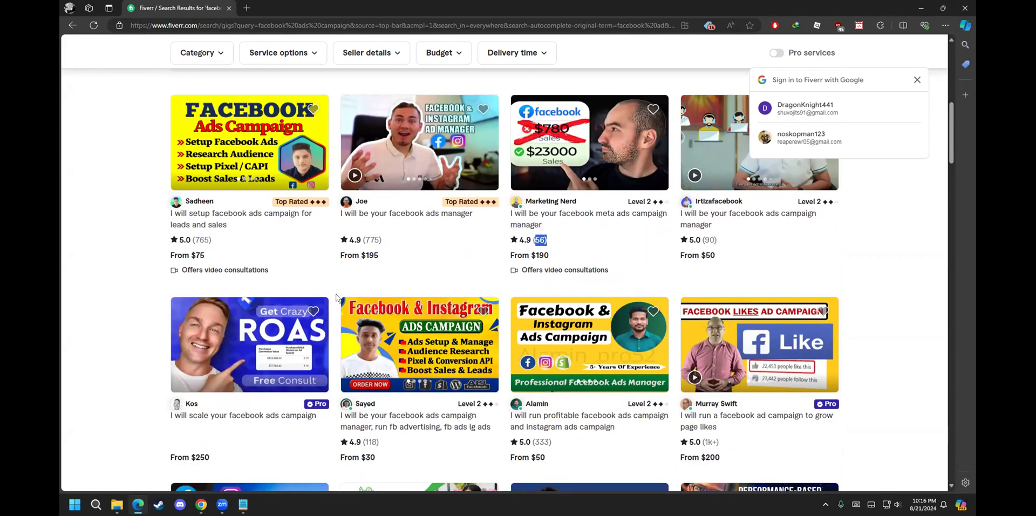
scroll(553, 278, "down", 3)
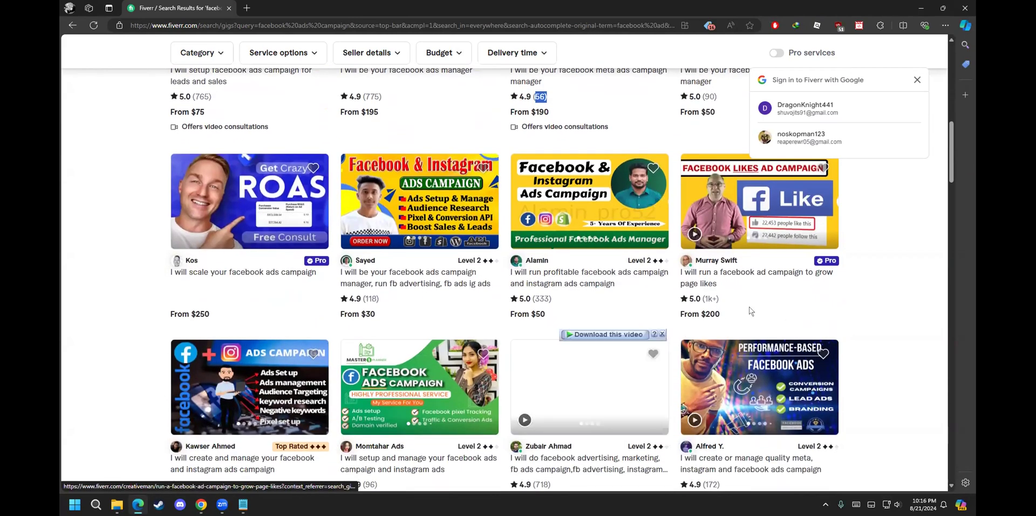
left_click_drag(719, 300, 701, 302)
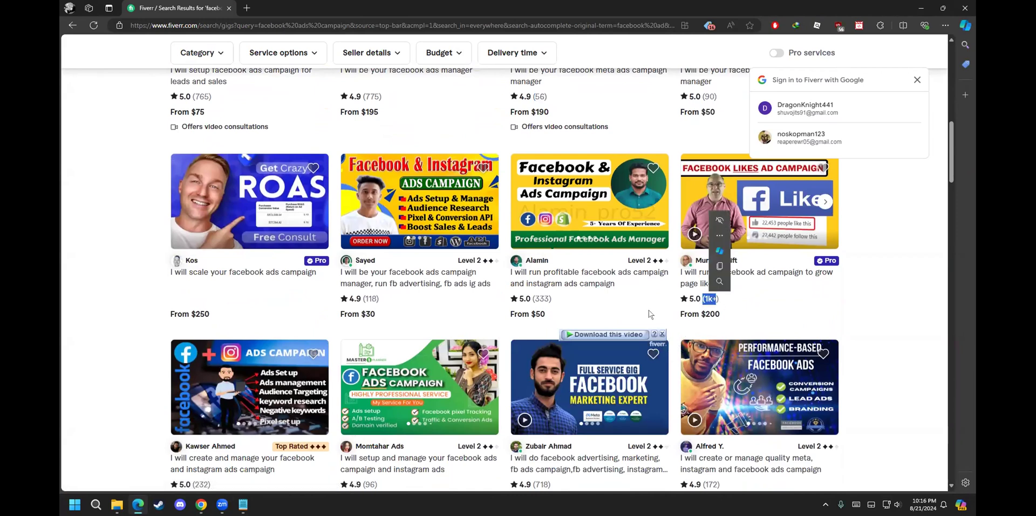
left_click(116, 344)
Step: Scroll down through the remaining facebook ads campaign gigs and back up
scroll(120, 345, "down", 3)
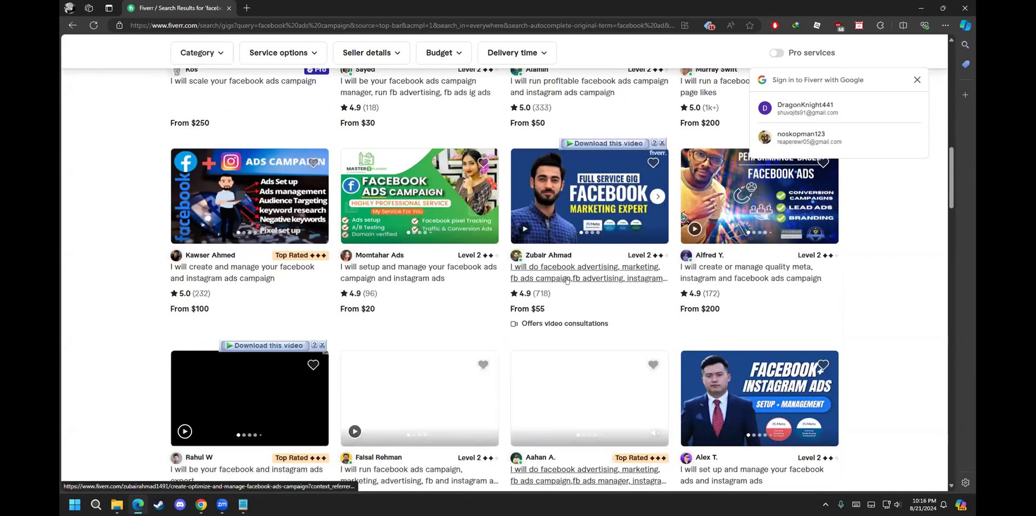
scroll(87, 361, "down", 3)
scroll(86, 361, "down", 3)
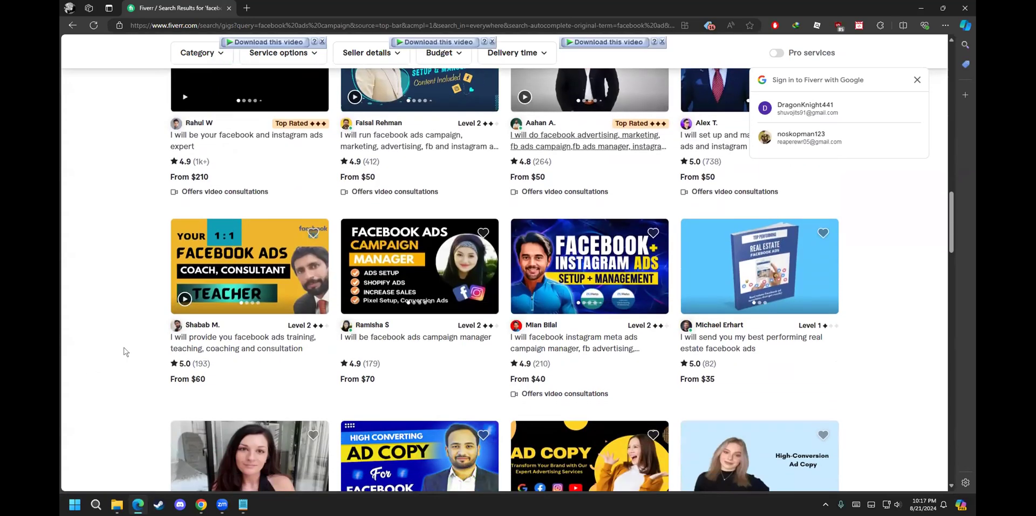
scroll(124, 352, "down", 2)
scroll(124, 349, "down", 3)
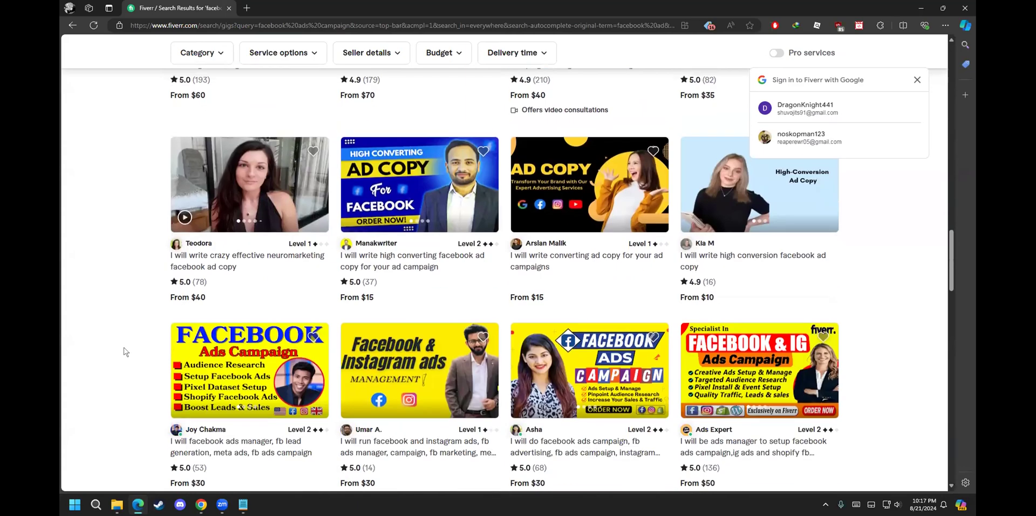
scroll(125, 352, "down", 3)
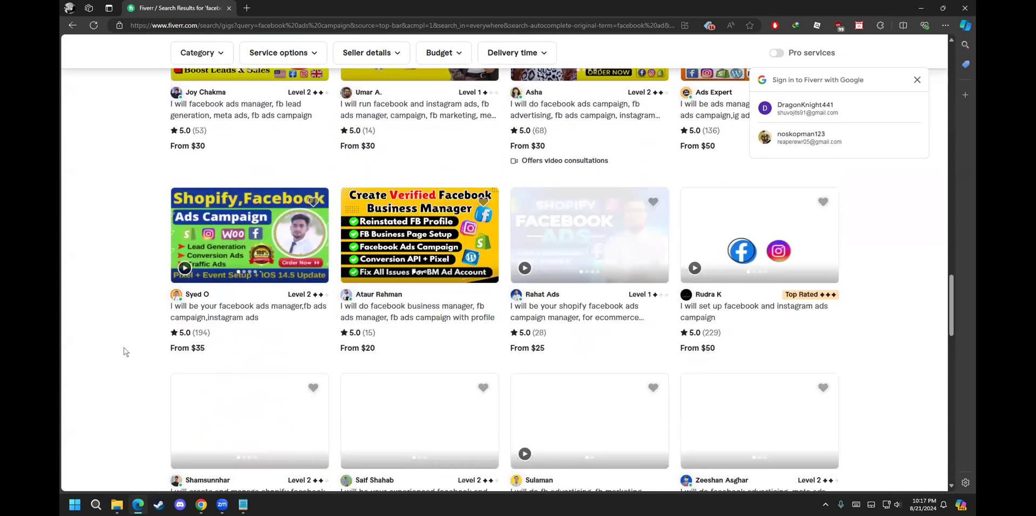
scroll(136, 340, "up", 3)
scroll(136, 340, "up", 15)
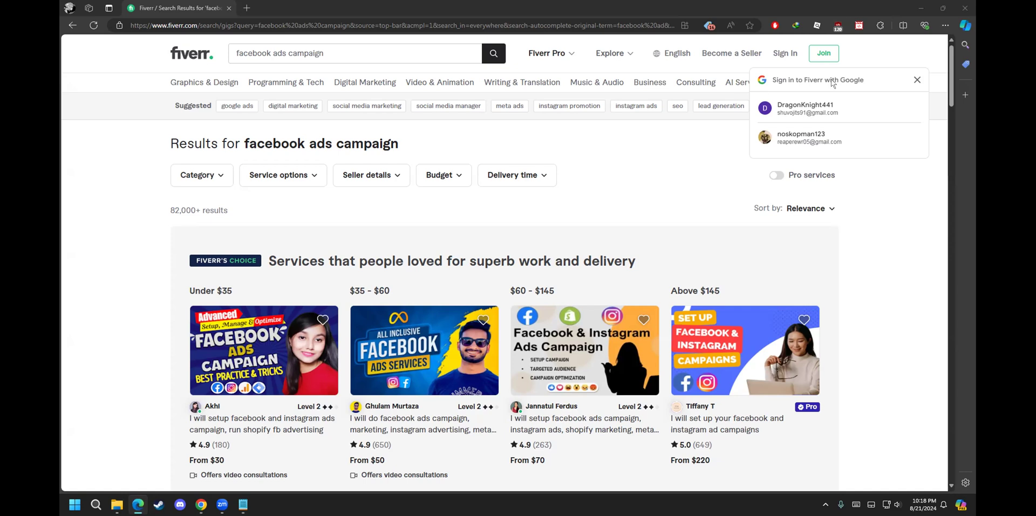
Step: Close the Google sign-in popup over the results and scroll back to the top
scroll(93, 322, "down", 2)
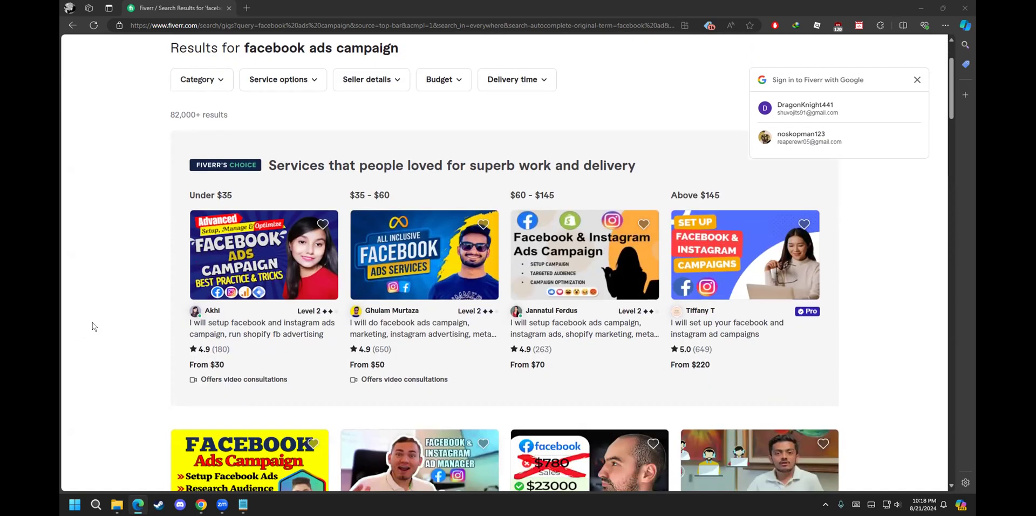
scroll(93, 322, "down", 4)
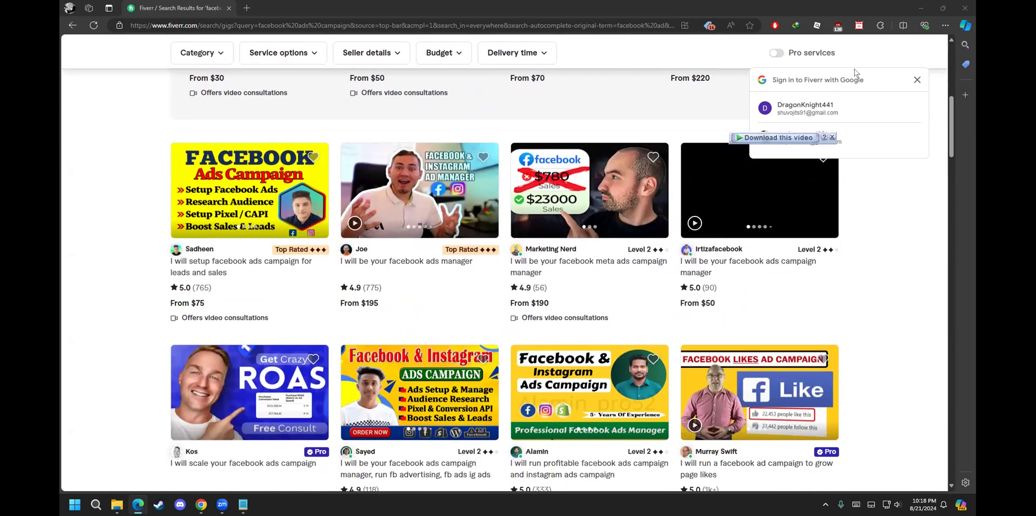
left_click(919, 80)
scroll(894, 97, "down", 1)
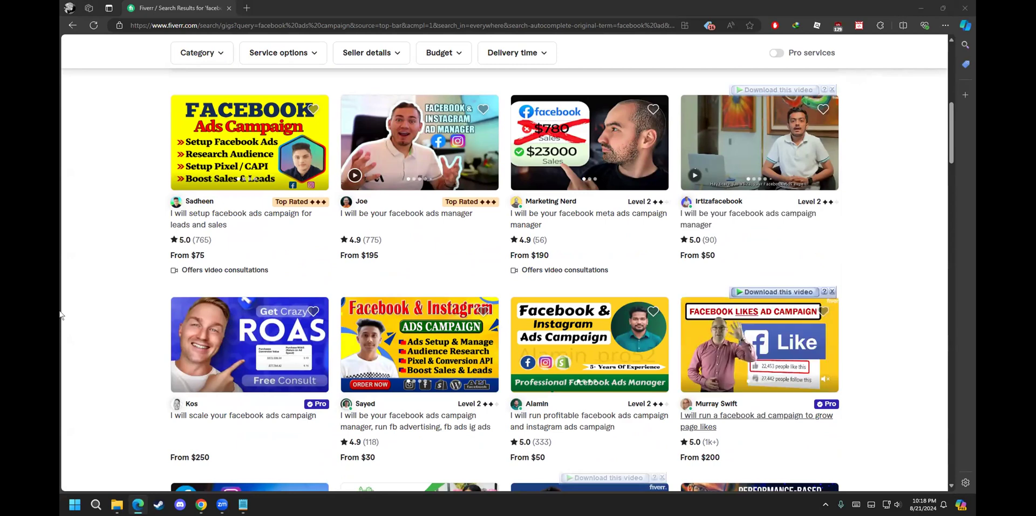
scroll(59, 315, "up", 8)
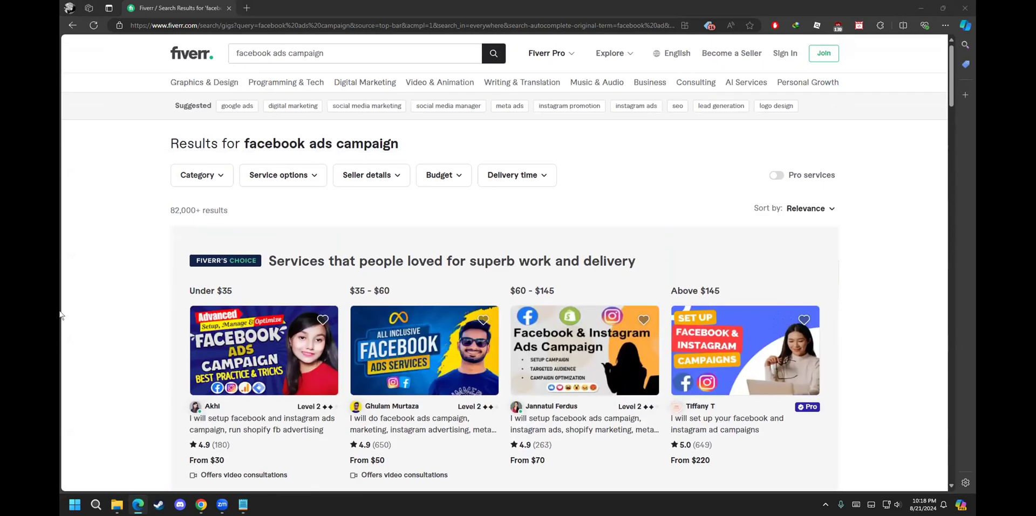